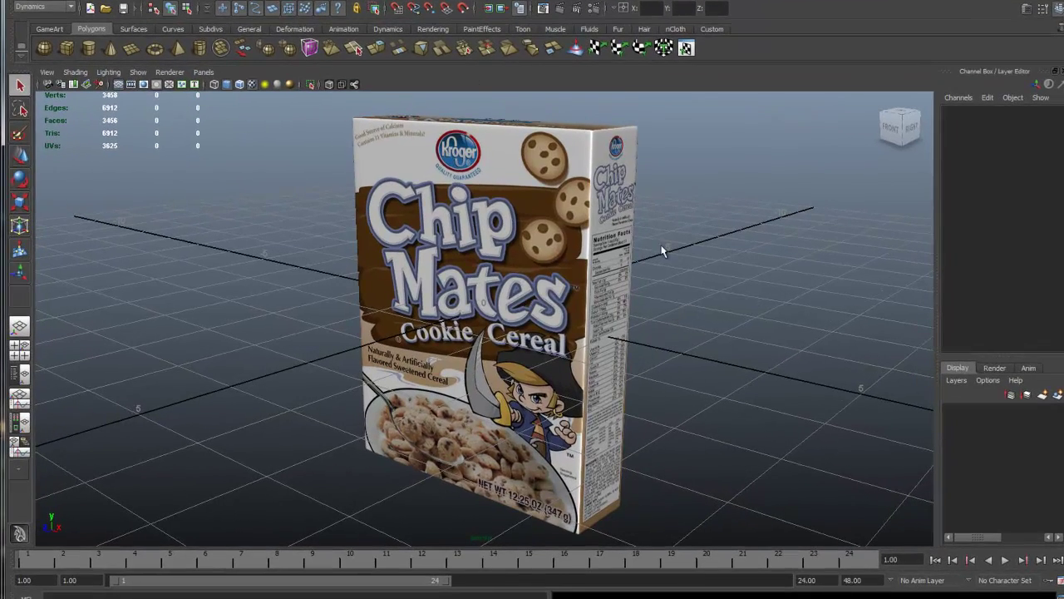
alt+drag(672, 259, 651, 254)
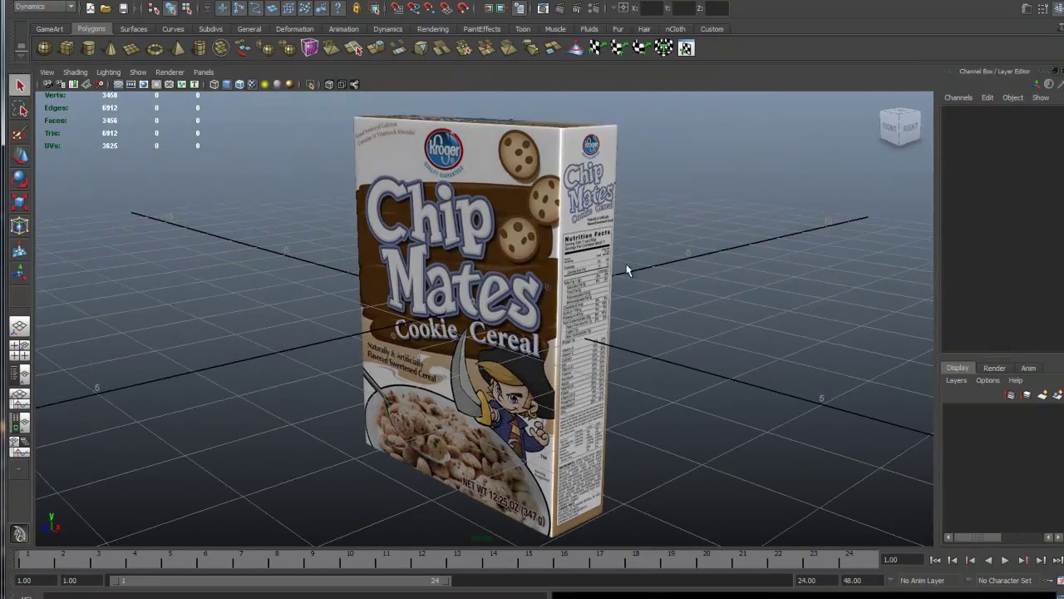
click(546, 269)
key(f)
scroll(736, 333, down, 5)
click(691, 320)
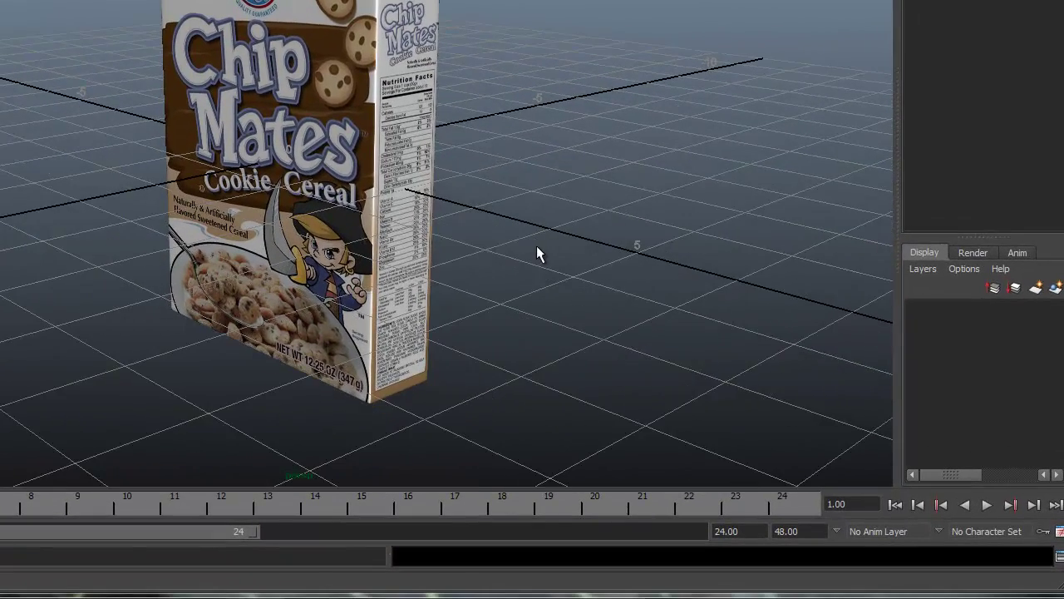
alt+drag(536, 255, 560, 276)
alt+middle_drag(560, 276, 542, 251)
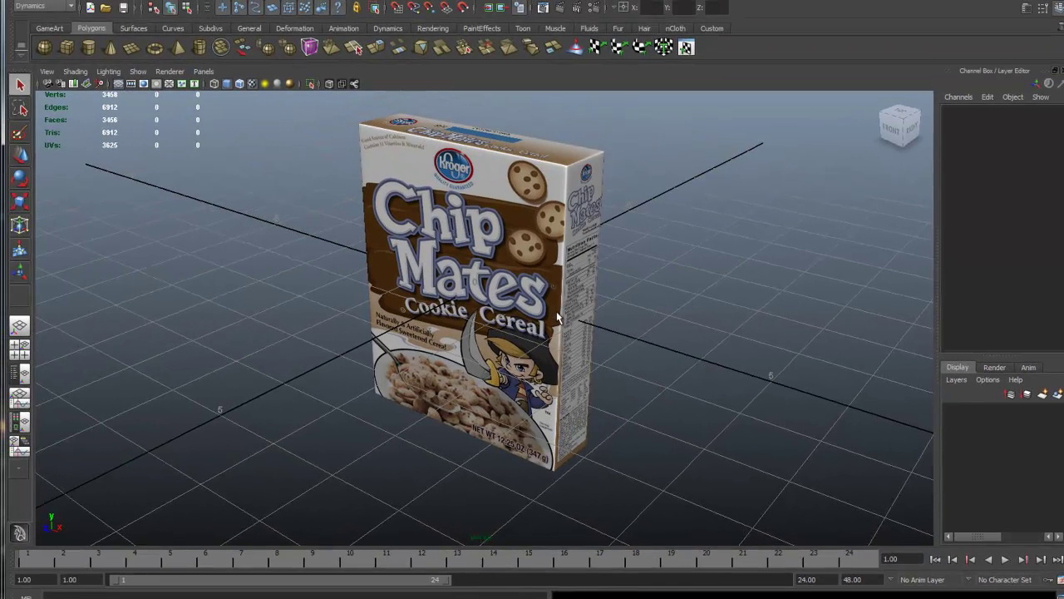
Raise the cereal box vertically in the front view to the grid's horizontal axis, at about 2.515 in Translate Y.
click(557, 317)
key(space)
key(space)
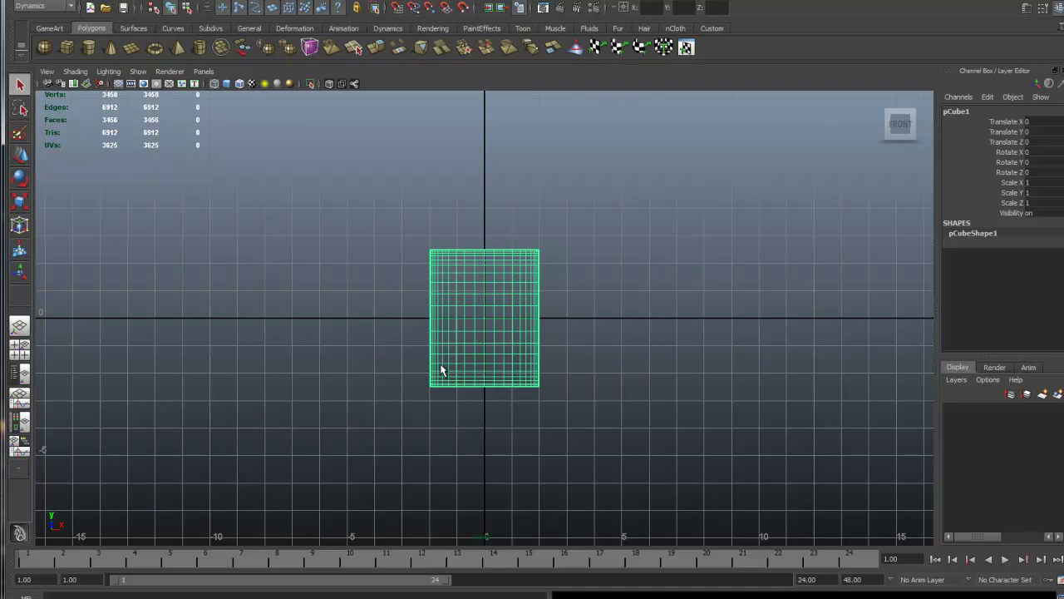
key(w)
drag(485, 274, 492, 207)
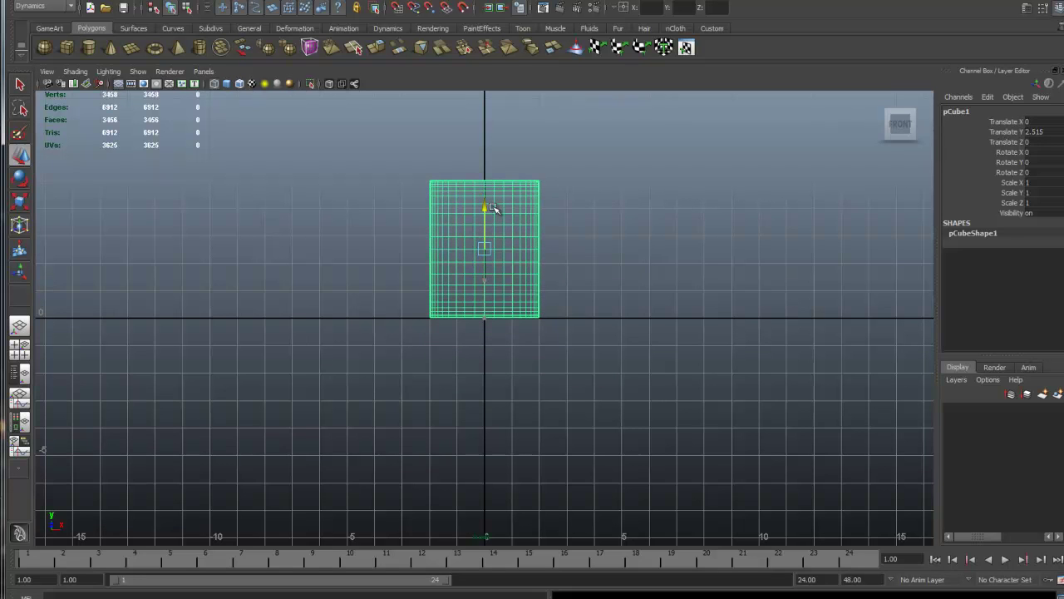
scroll(521, 241, up, 5)
alt+middle_drag(527, 245, 516, 363)
scroll(562, 397, up, 2)
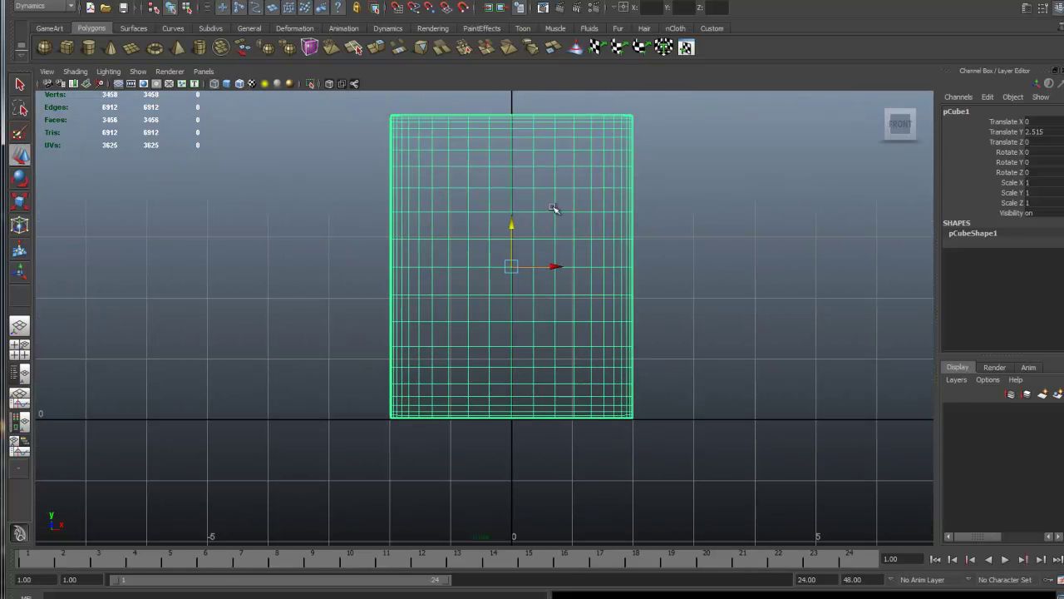
Fine-tune the cereal box's height so its base sits exactly on the grid line, at about 2.505 in Translate Y.
drag(511, 224, 513, 226)
scroll(598, 328, up, 5)
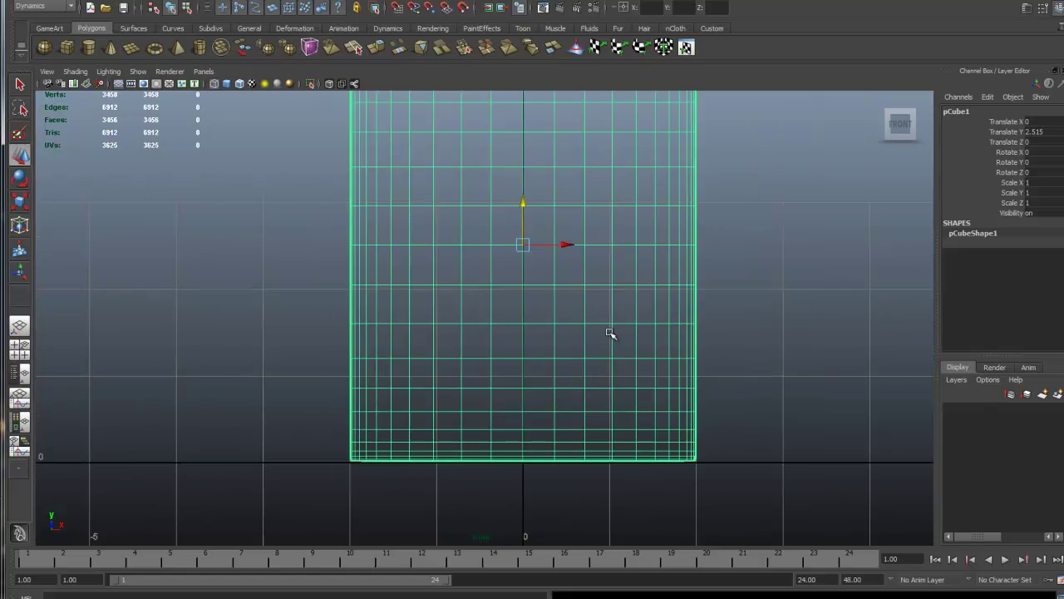
alt+middle_drag(610, 332, 576, 304)
scroll(592, 315, up, 2)
drag(511, 100, 511, 101)
scroll(848, 366, down, 5)
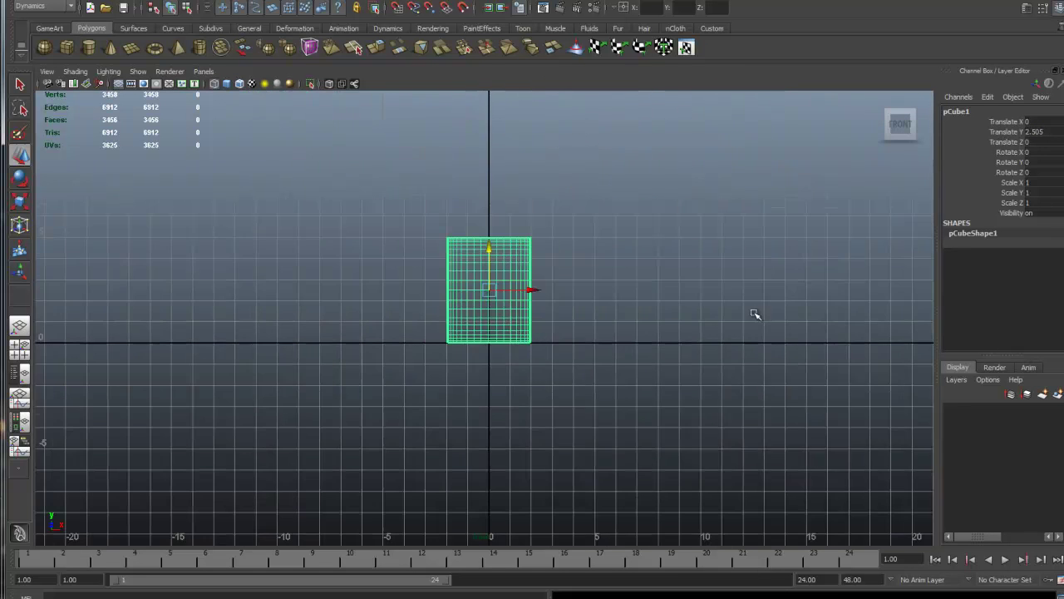
key(space)
key(space)
alt+drag(654, 313, 612, 352)
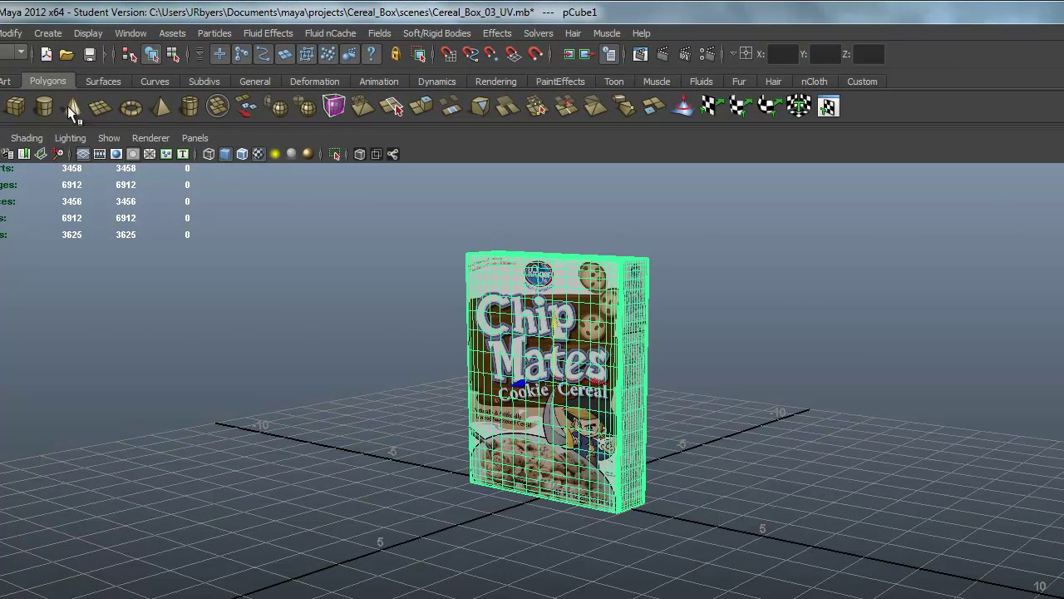
click(93, 106)
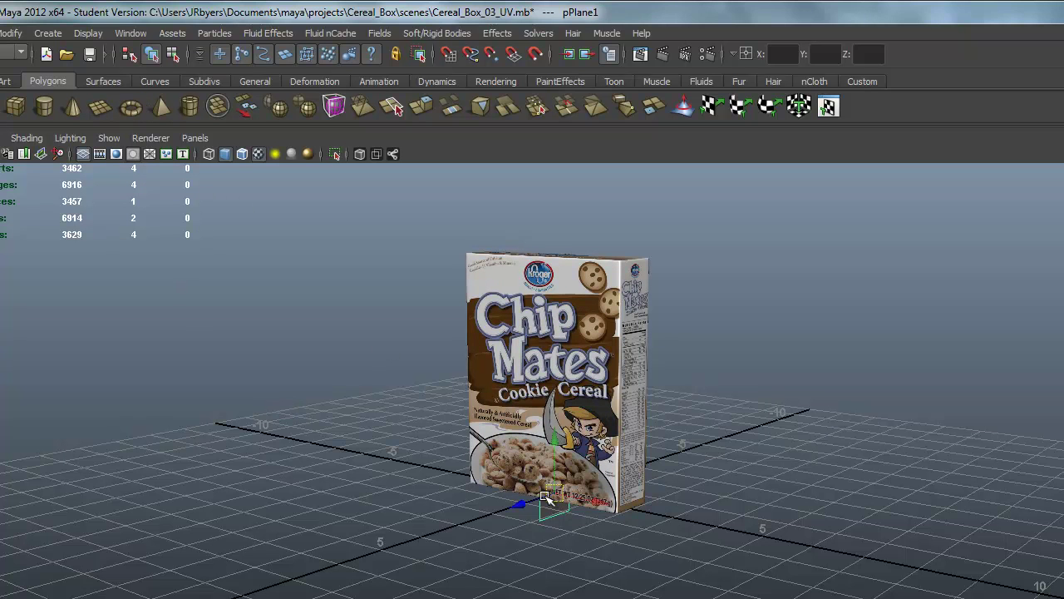
key(Delete)
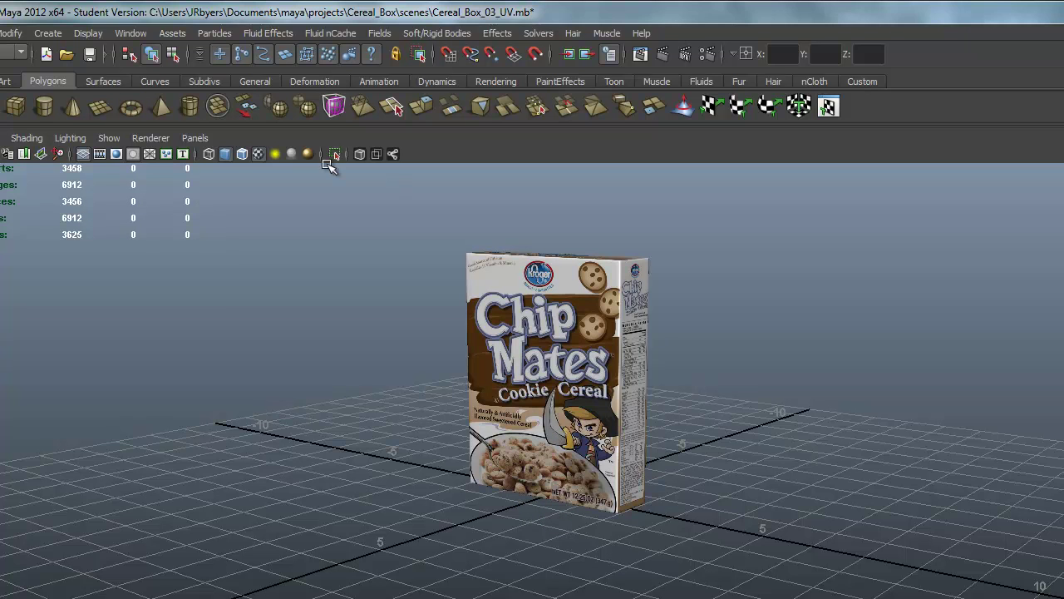
Create a polygon plane under the cereal box with width 20, height 20 and the Y axis.
click(53, 32)
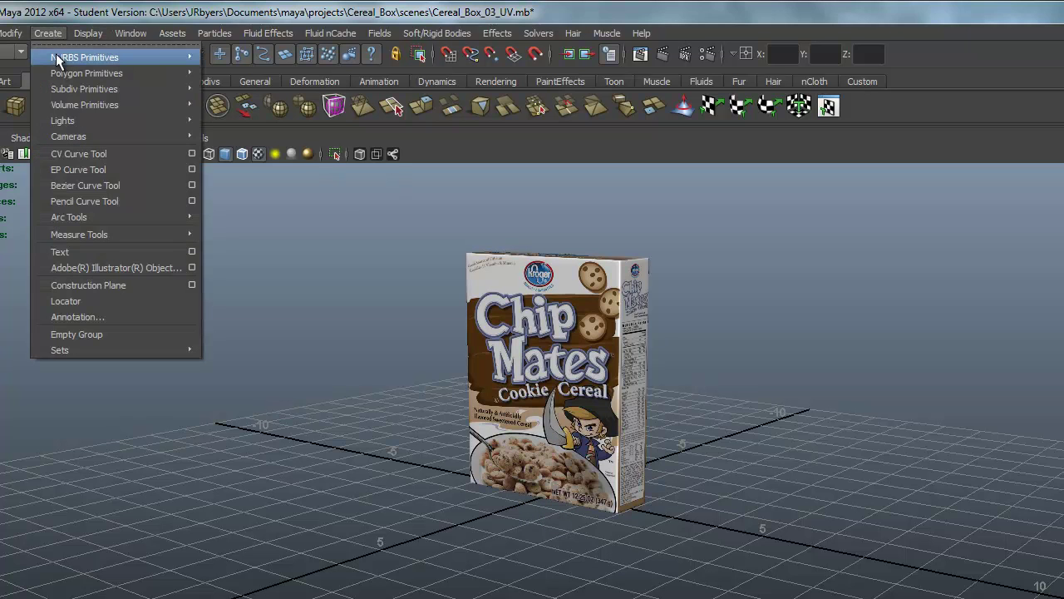
mouse_move(58, 70)
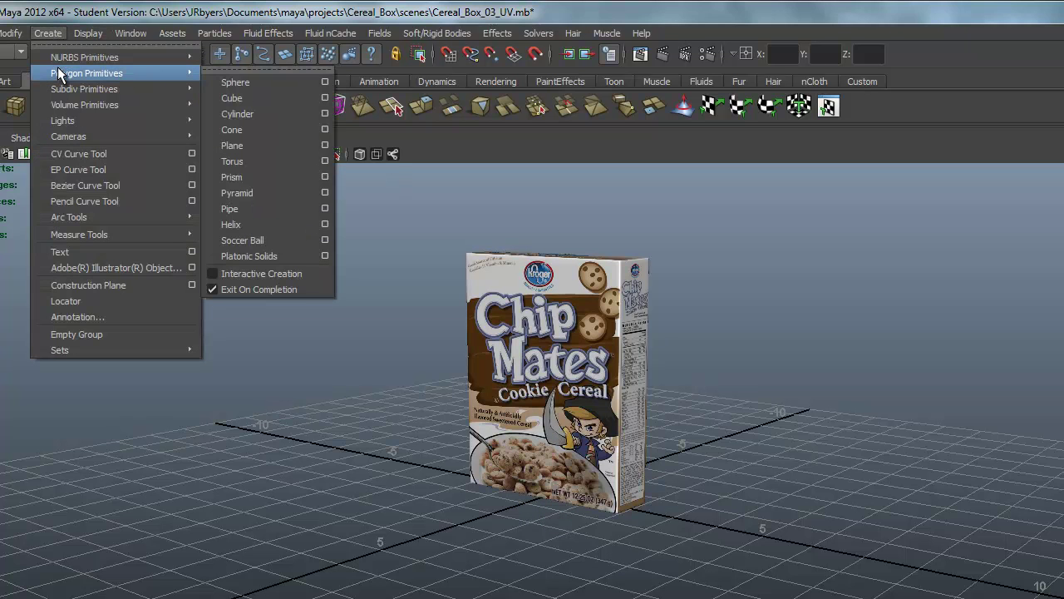
click(325, 145)
drag(806, 180, 751, 183)
text(20)
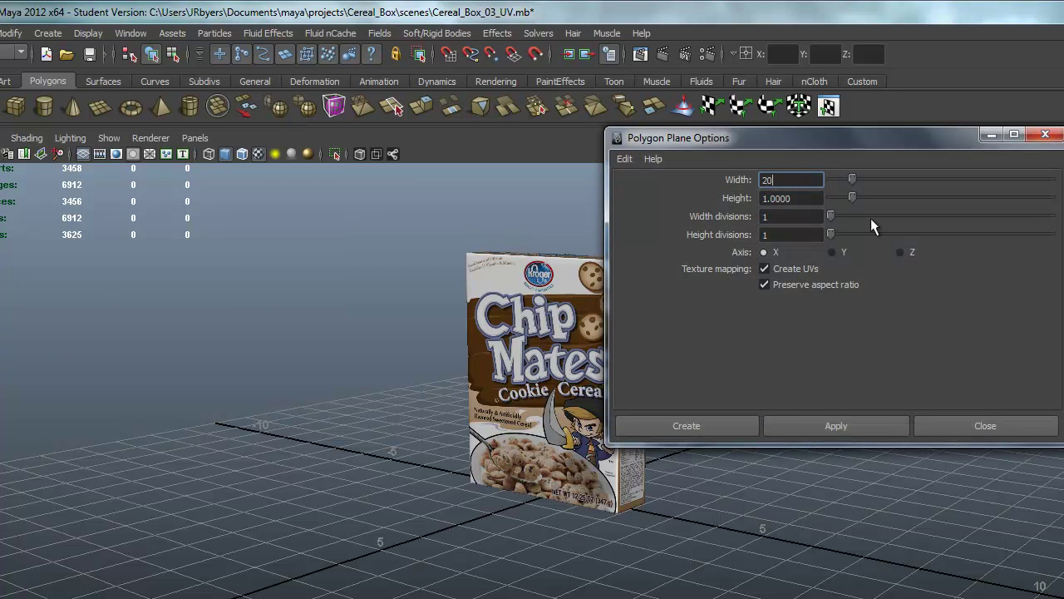
key(Tab)
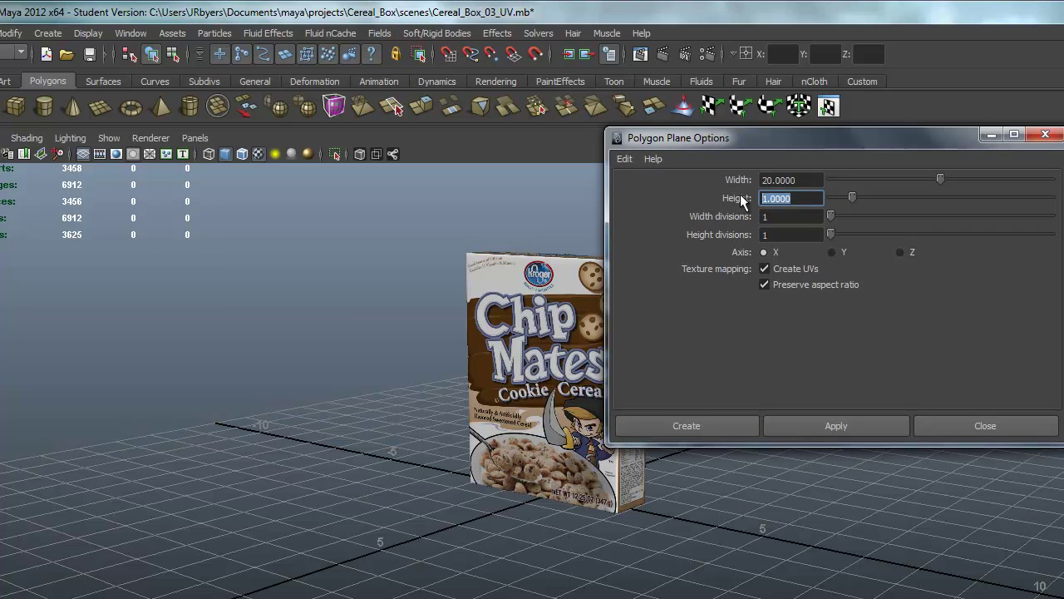
text(20)
click(769, 216)
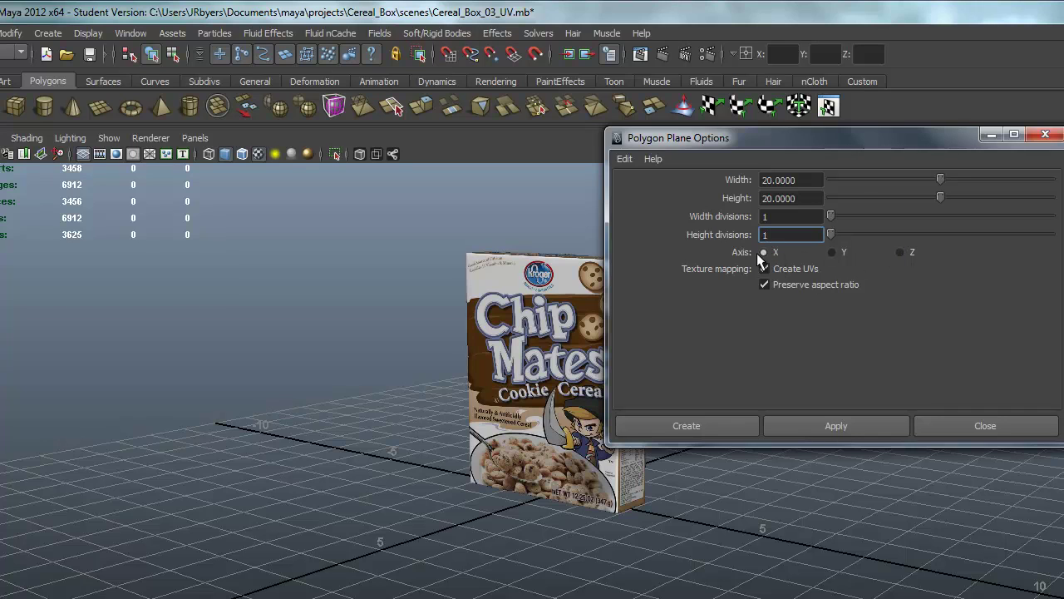
click(834, 253)
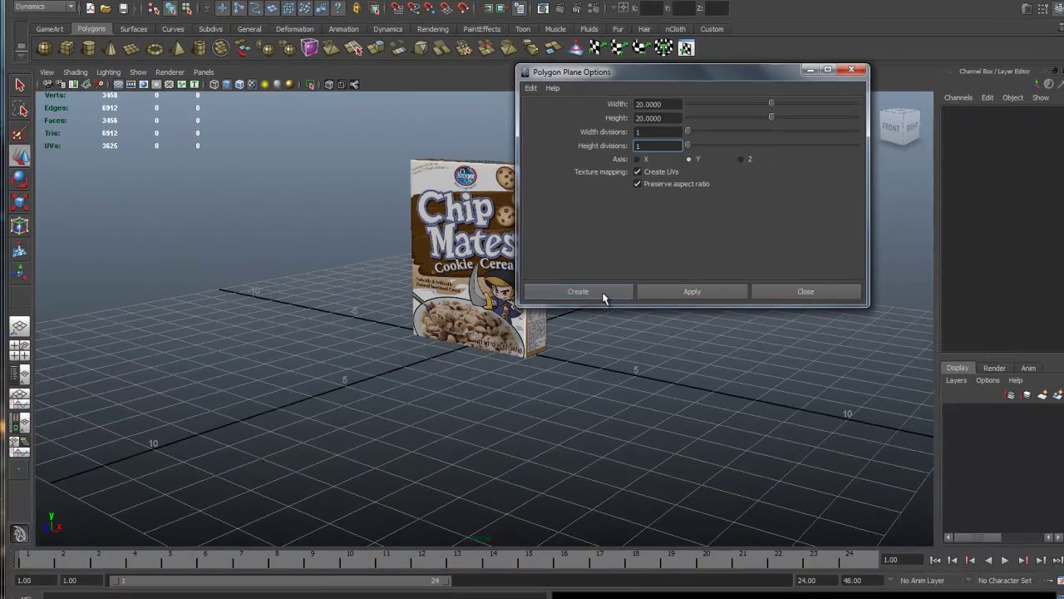
click(718, 426)
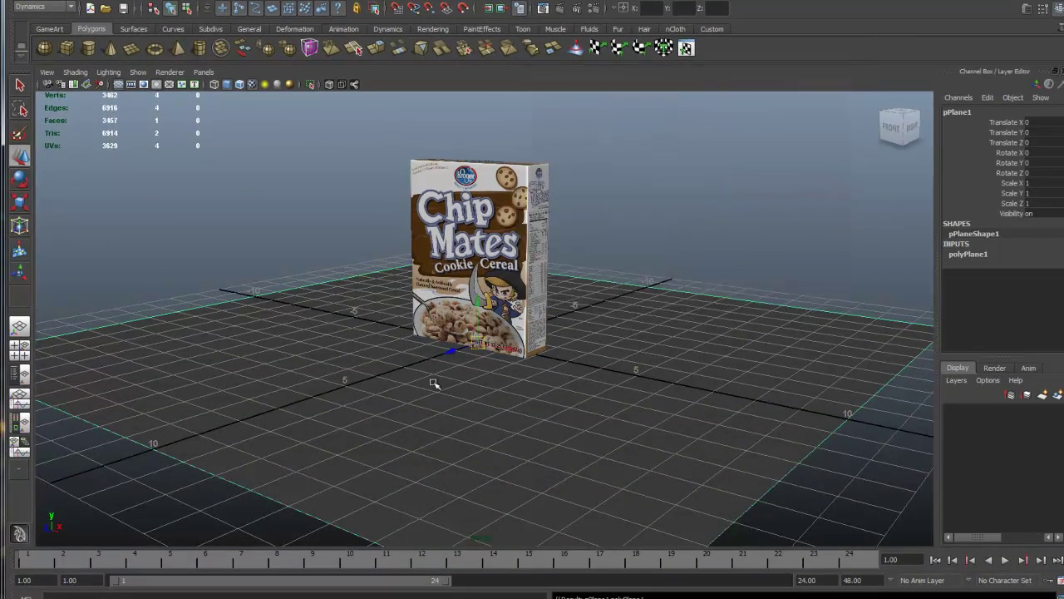
Examine how the cereal box's base meets the ground plane in the perspective and front views.
alt+drag(535, 400, 555, 374)
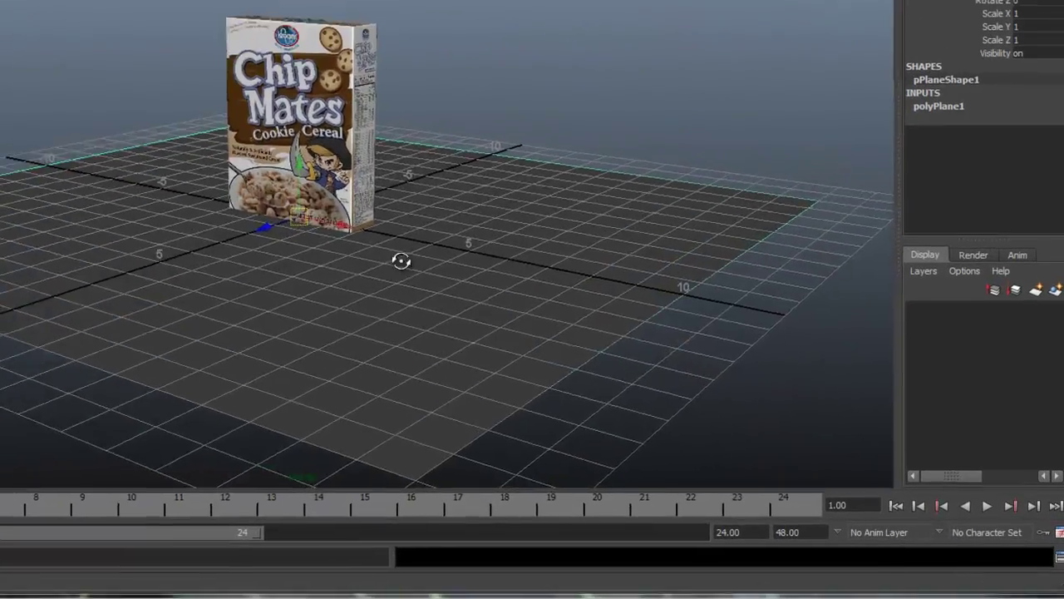
alt+drag(401, 261, 474, 213)
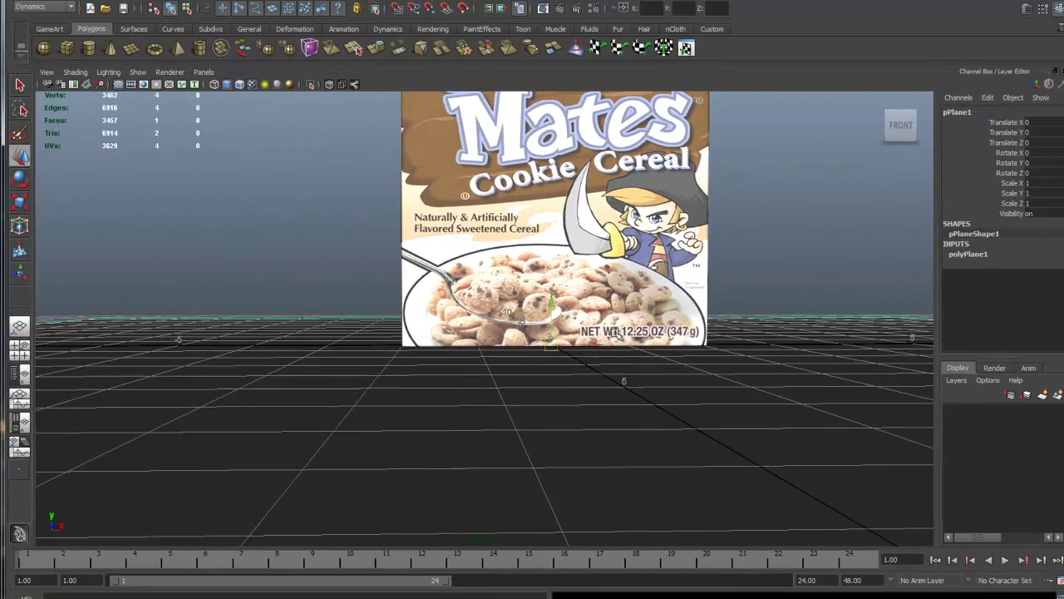
key(space)
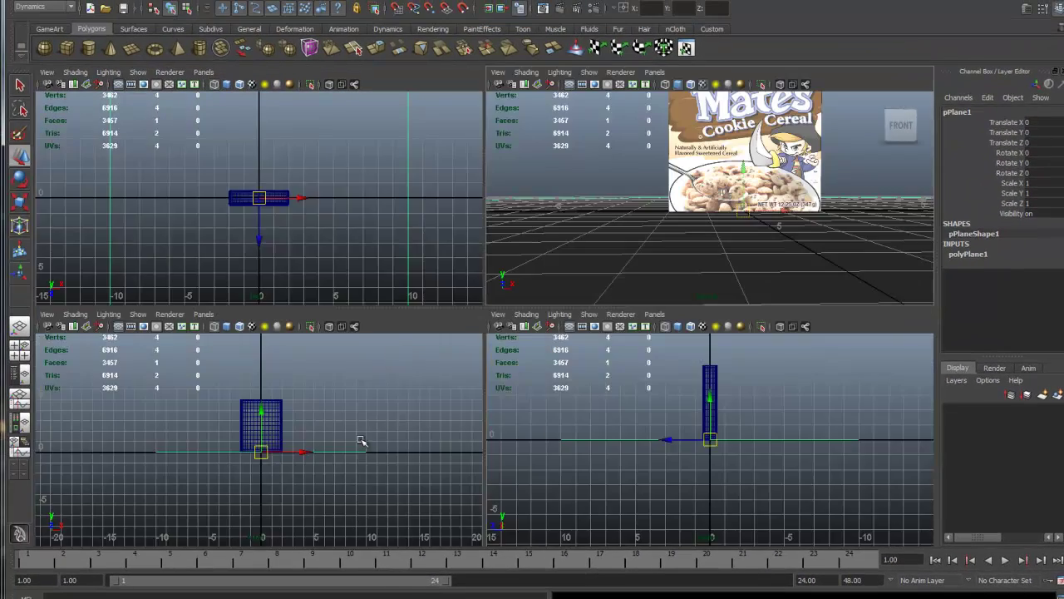
key(space)
alt+right_drag(380, 456, 446, 437)
alt+middle_drag(446, 437, 629, 385)
scroll(468, 320, up, 5)
click(301, 322)
key(f)
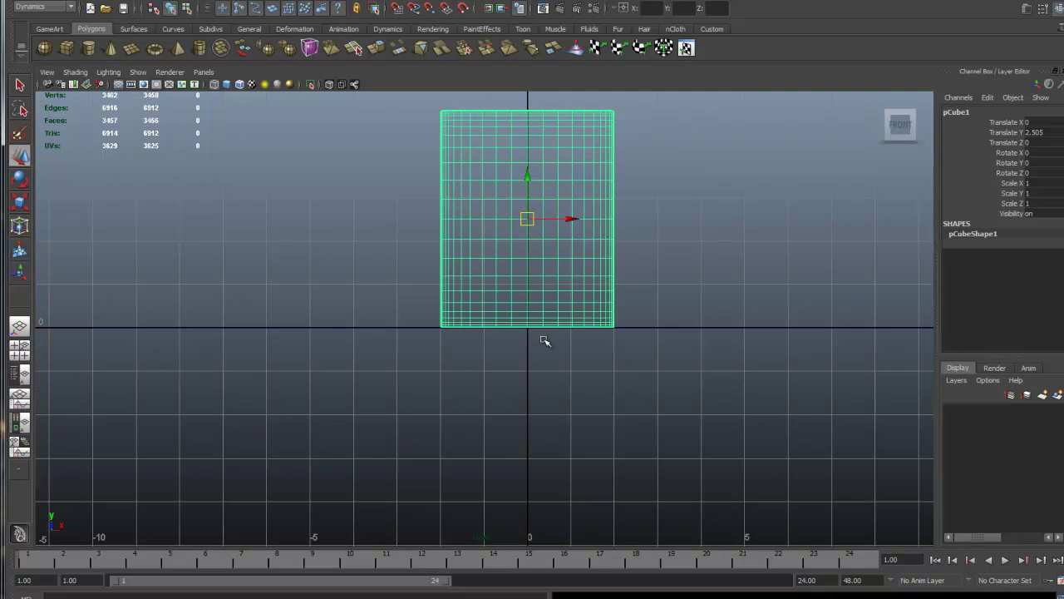
key(space)
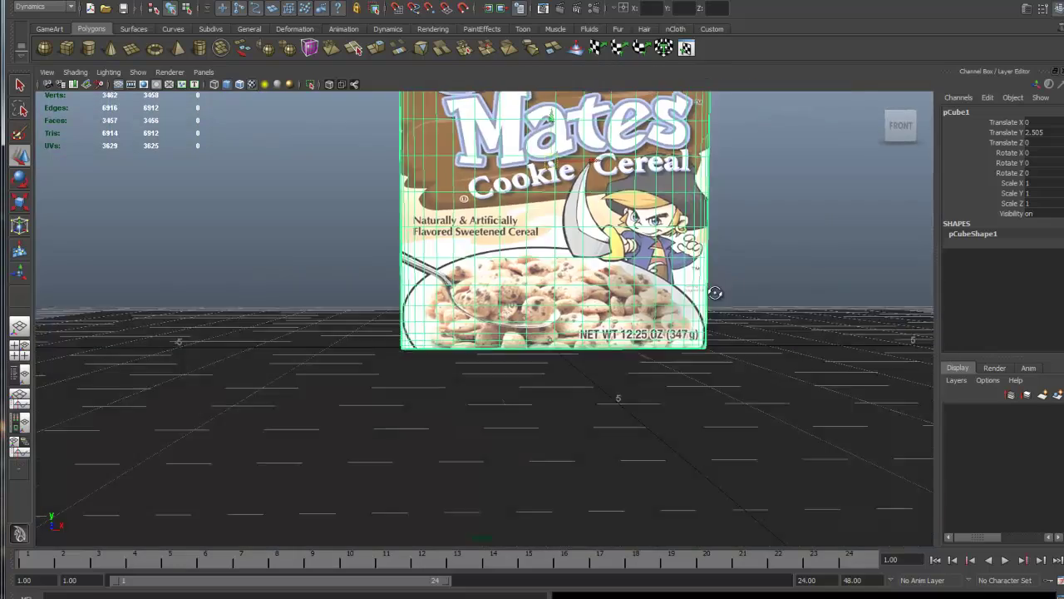
alt+drag(720, 290, 623, 301)
alt+right_drag(622, 302, 587, 307)
alt+drag(587, 307, 577, 338)
scroll(619, 296, up, 2)
scroll(623, 297, down, 5)
Scale the ground plane to 2 in X, Y and Z.
click(560, 333)
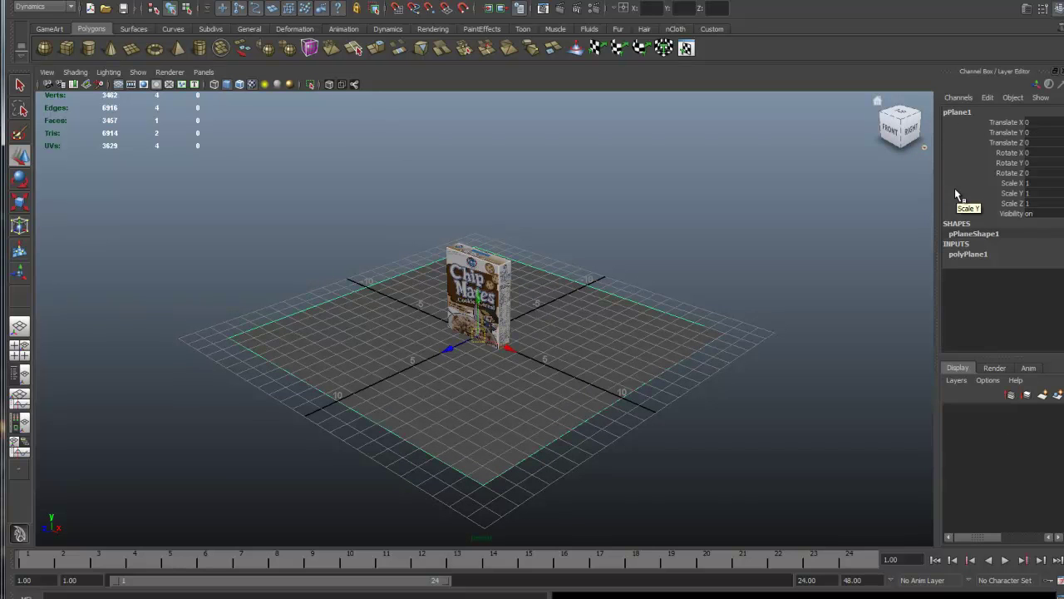
key(ctrl+a)
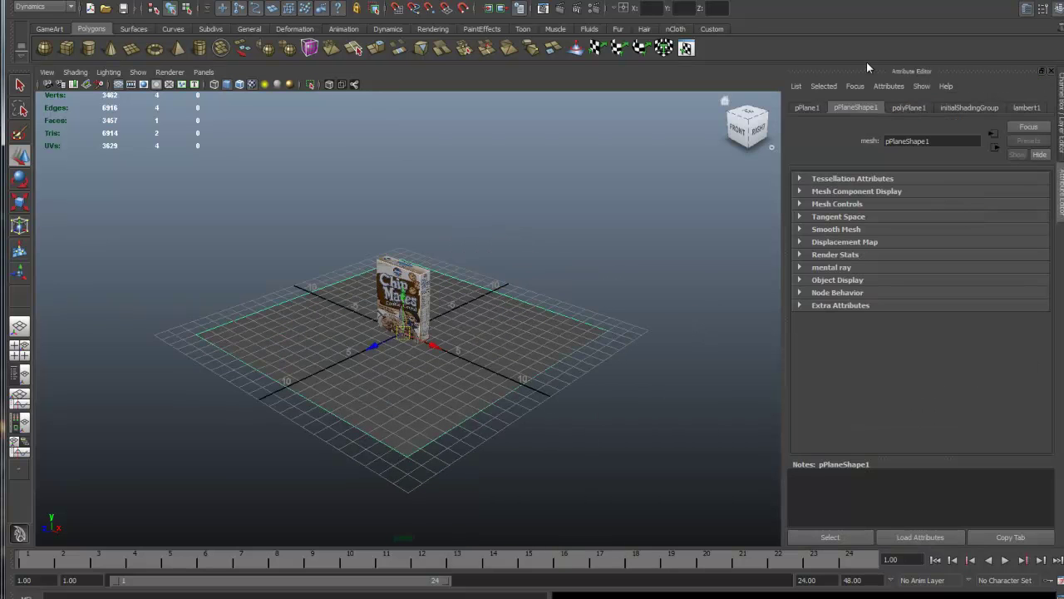
key(ctrl+a)
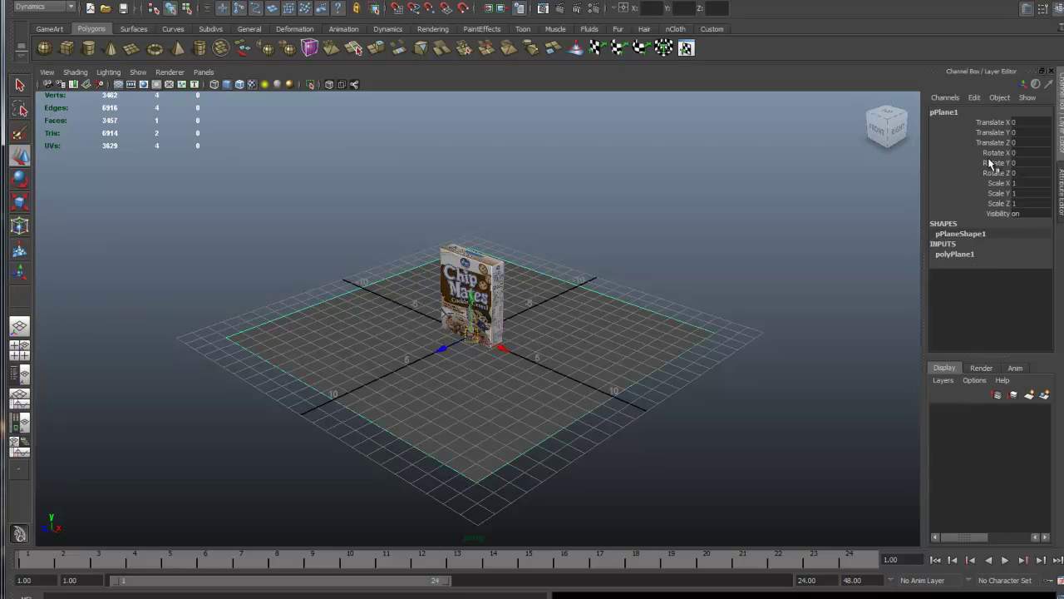
double_click(1025, 183)
key(Return)
double_click(1022, 193)
key(Return)
double_click(1023, 202)
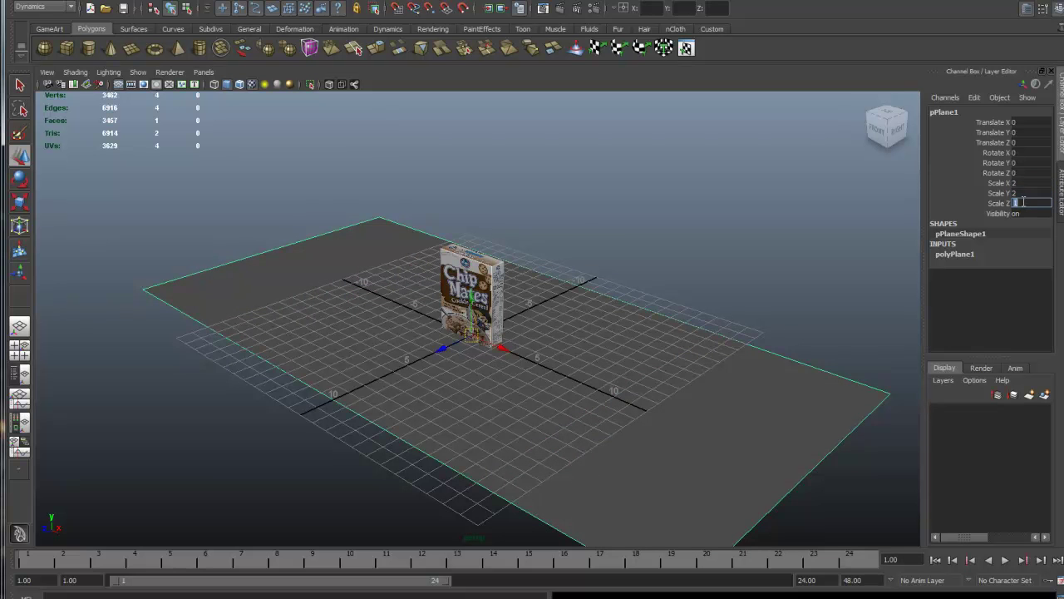
text(2)
key(Return)
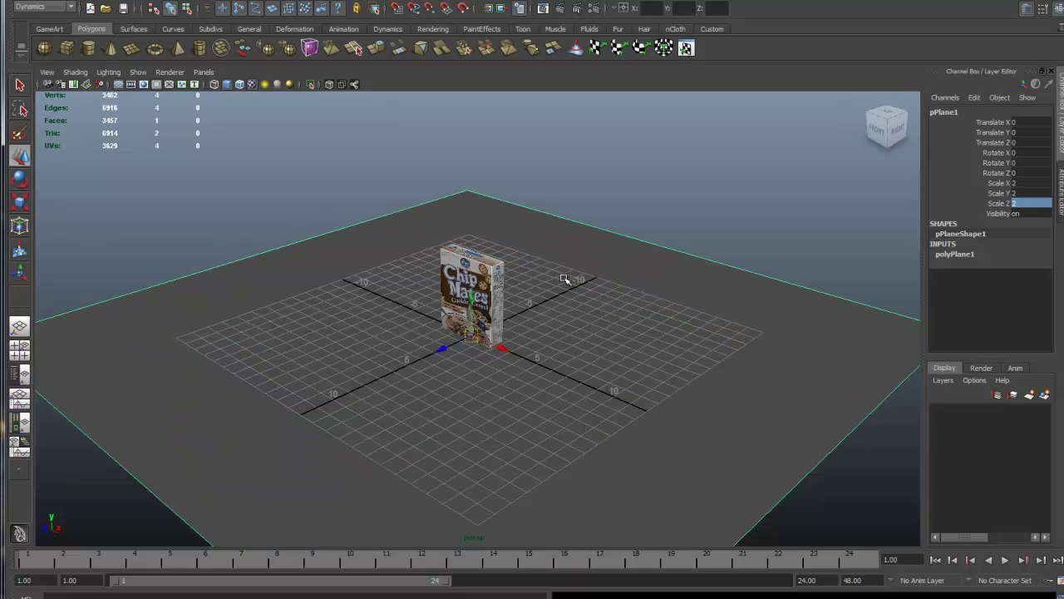
Examine the enlarged ground plane around the cereal box from several angles and distances.
mouse_move(617, 289)
alt+mouse_down()
mouse_move(602, 280)
mouse_move(581, 290)
mouse_move(654, 290)
mouse_move(614, 291)
mouse_move(613, 263)
mouse_move(618, 297)
alt+mouse_up()
scroll(608, 287, up, 2)
scroll(610, 288, down, 3)
scroll(600, 285, down, 3)
scroll(599, 283, up, 6)
scroll(621, 299, down, 2)
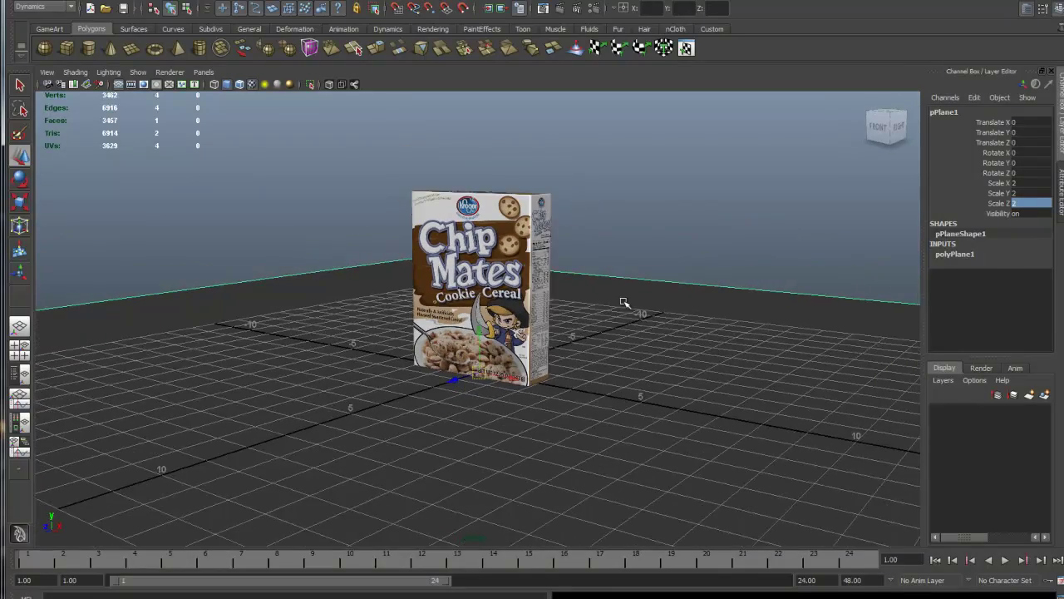
scroll(489, 173, down, 2)
scroll(487, 174, up, 3)
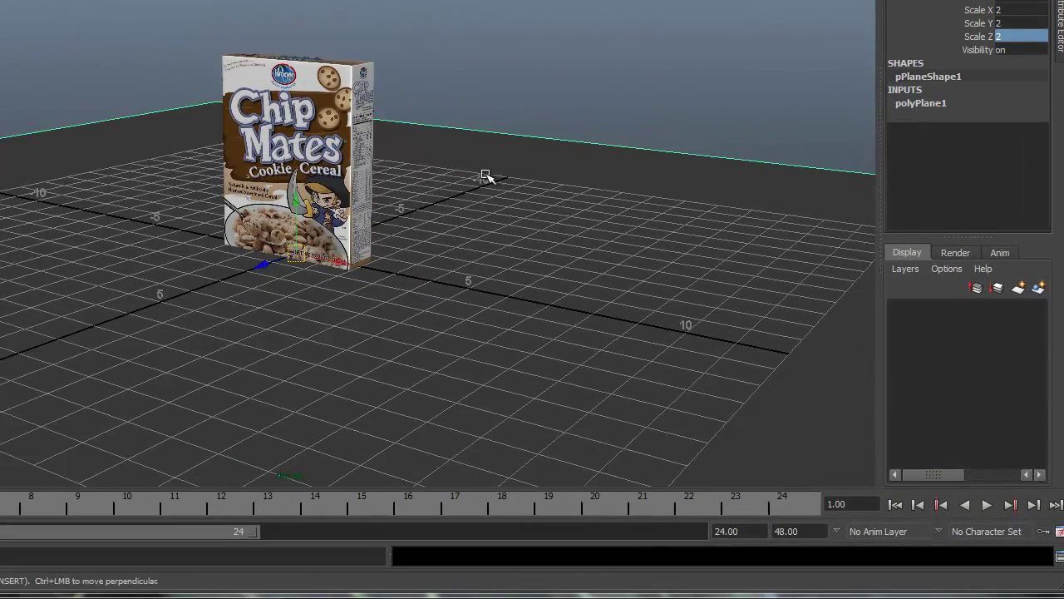
alt+drag(493, 157, 487, 157)
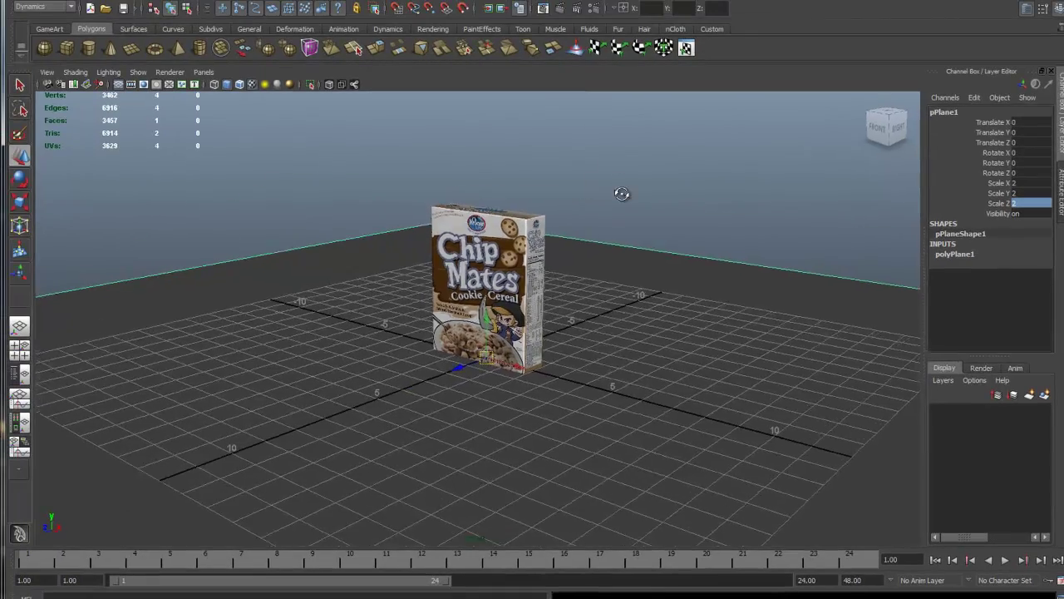
mouse_move(622, 194)
alt+mouse_down()
mouse_move(618, 211)
mouse_move(615, 200)
mouse_move(603, 209)
mouse_move(663, 194)
mouse_move(629, 214)
mouse_move(623, 190)
mouse_move(631, 206)
mouse_move(639, 197)
alt+mouse_up()
Assign a new Blinn material to the ground plane and show the material's attributes.
right_click(630, 312)
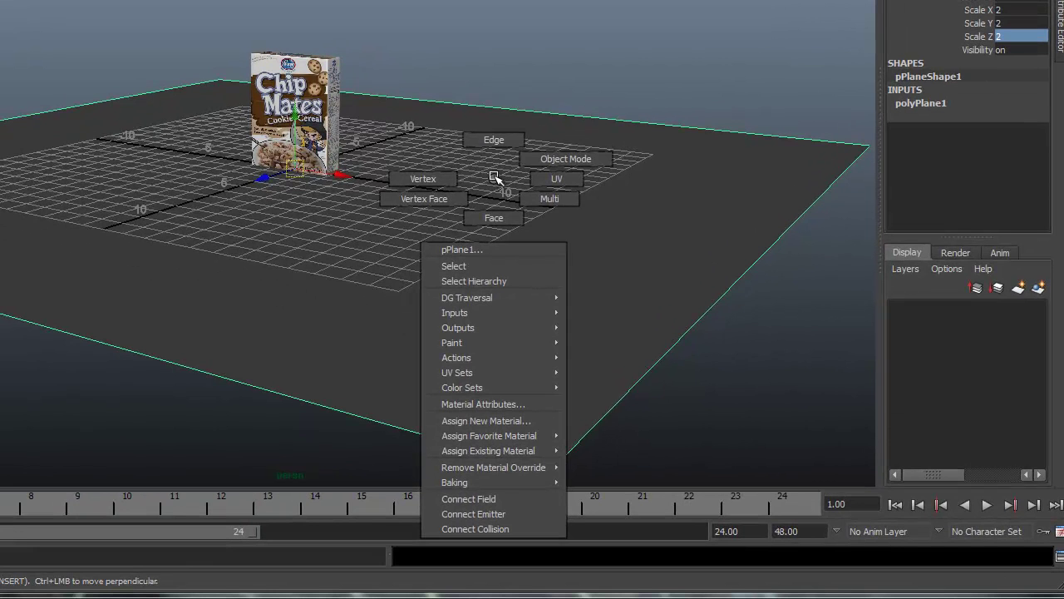
click(490, 420)
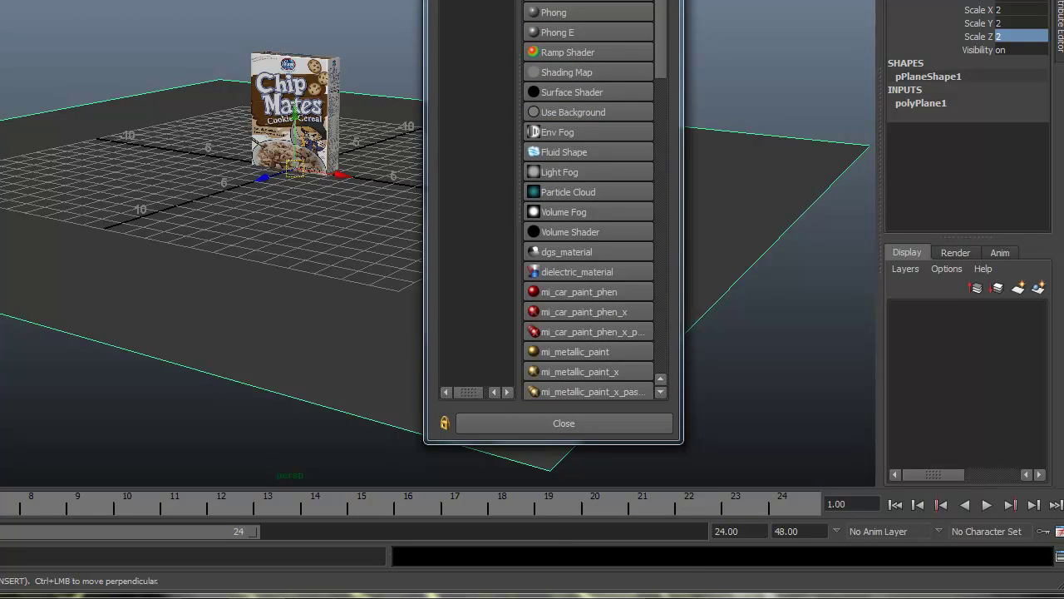
click(589, 3)
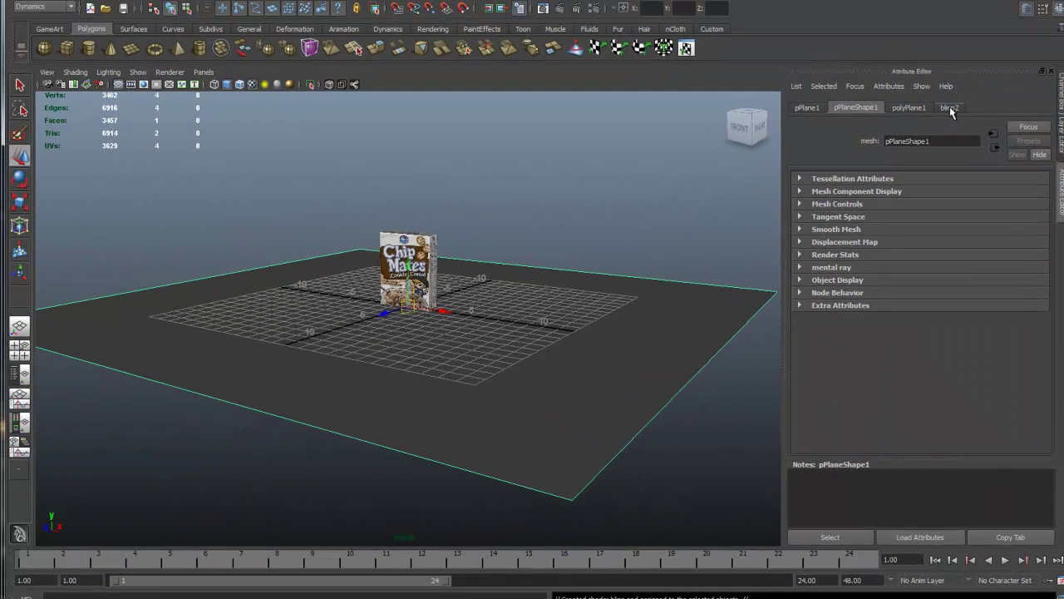
click(950, 107)
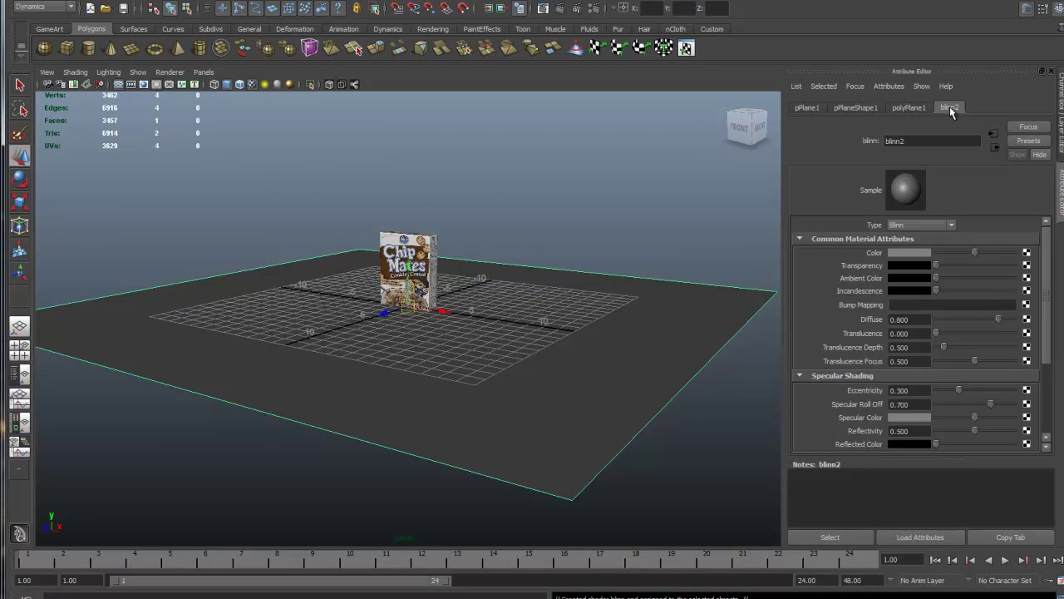
Rename the ground plane's Blinn material as Floor_TX.
drag(919, 141, 864, 141)
key(Return)
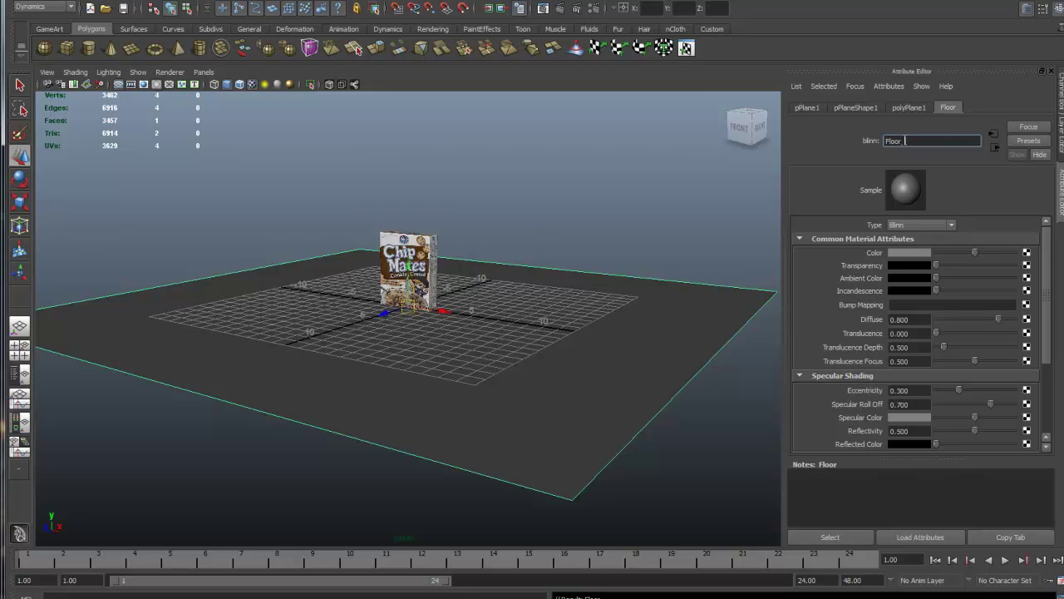
text(_TX)
key(Return)
Set the Floor_TX material's color to a light blue and check it on the ground plane.
click(912, 253)
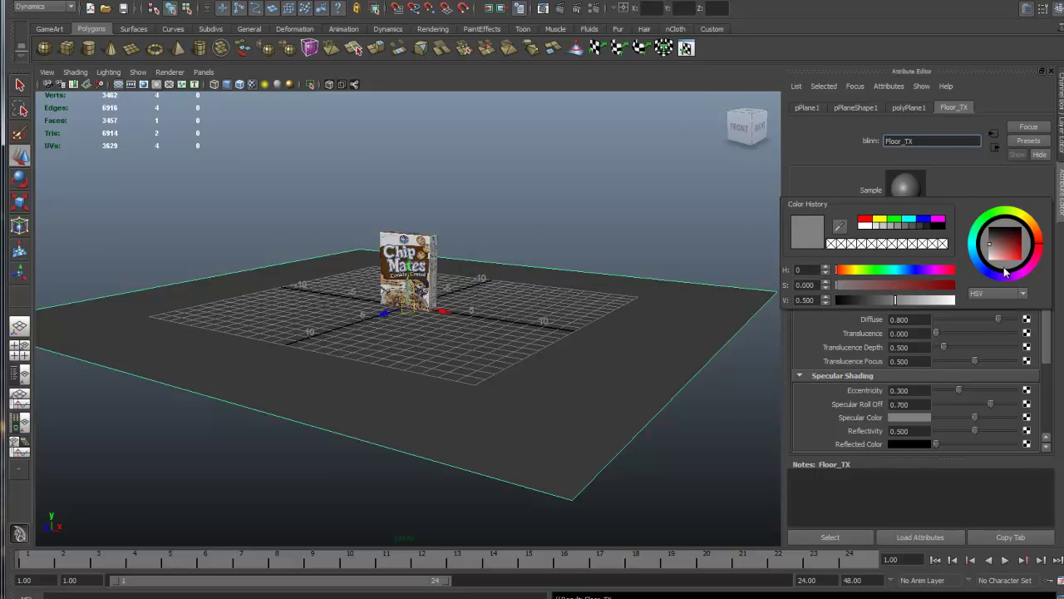
drag(1005, 253, 1005, 266)
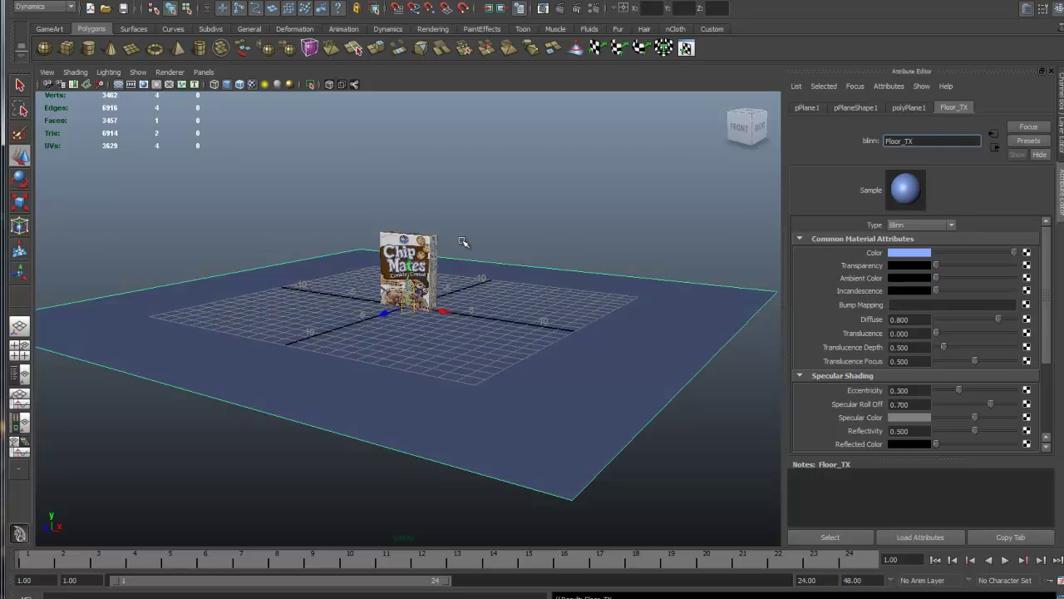
scroll(573, 370, down, 2)
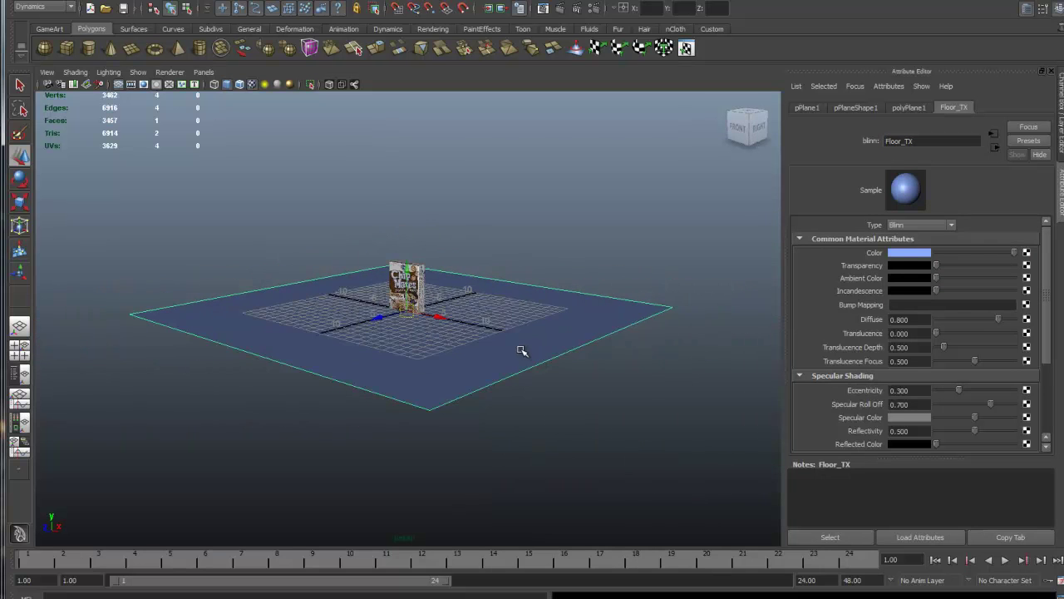
alt+drag(524, 352, 535, 356)
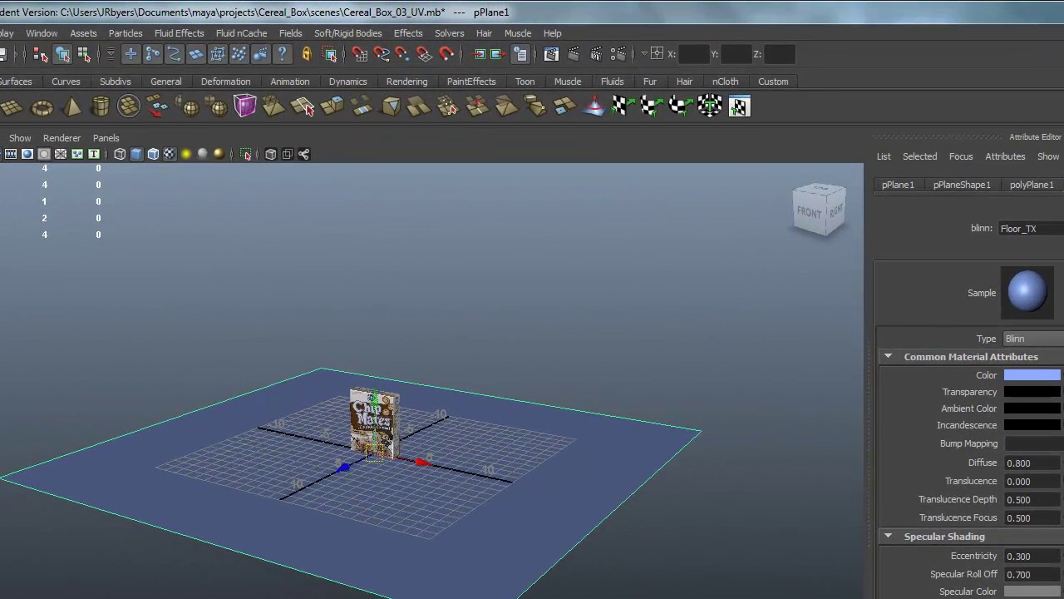
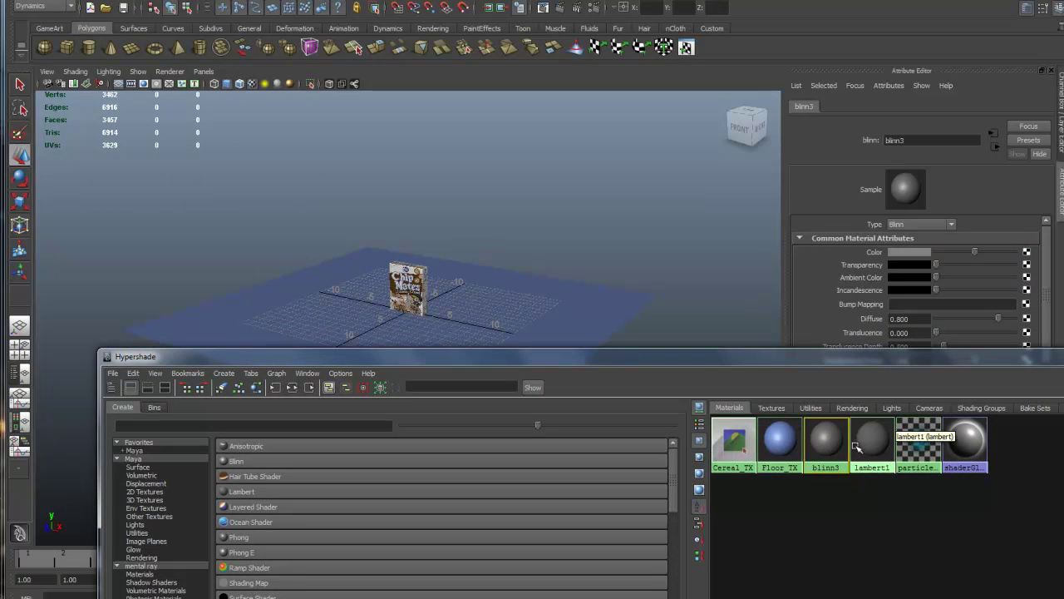
Assign the blinn3 material to the ground plane from the Hypershade, keeping the plane and the material swatches in sight.
middle_drag(825, 445, 563, 301)
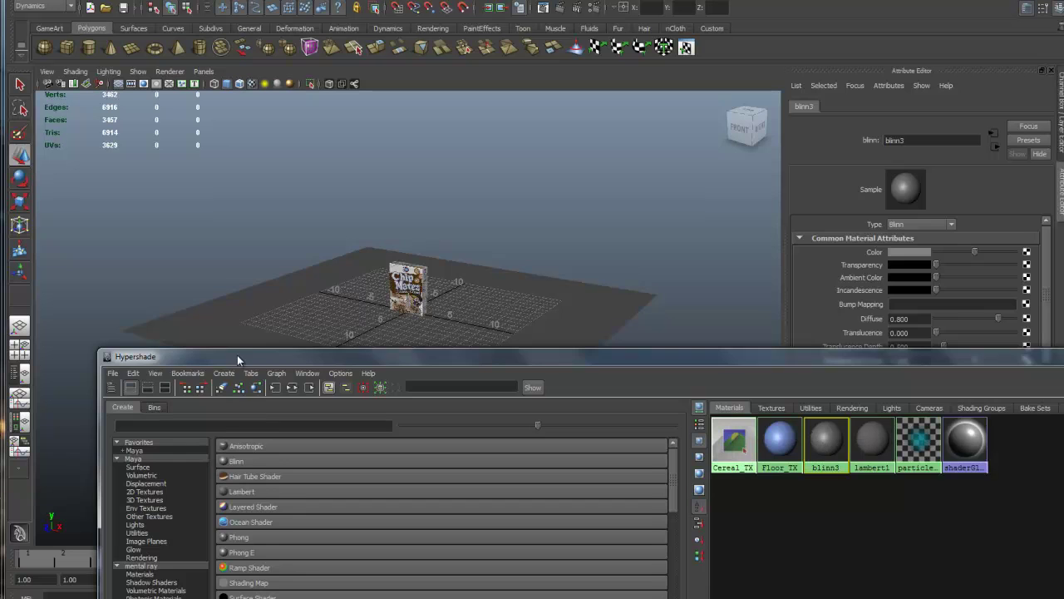
drag(237, 355, 205, 180)
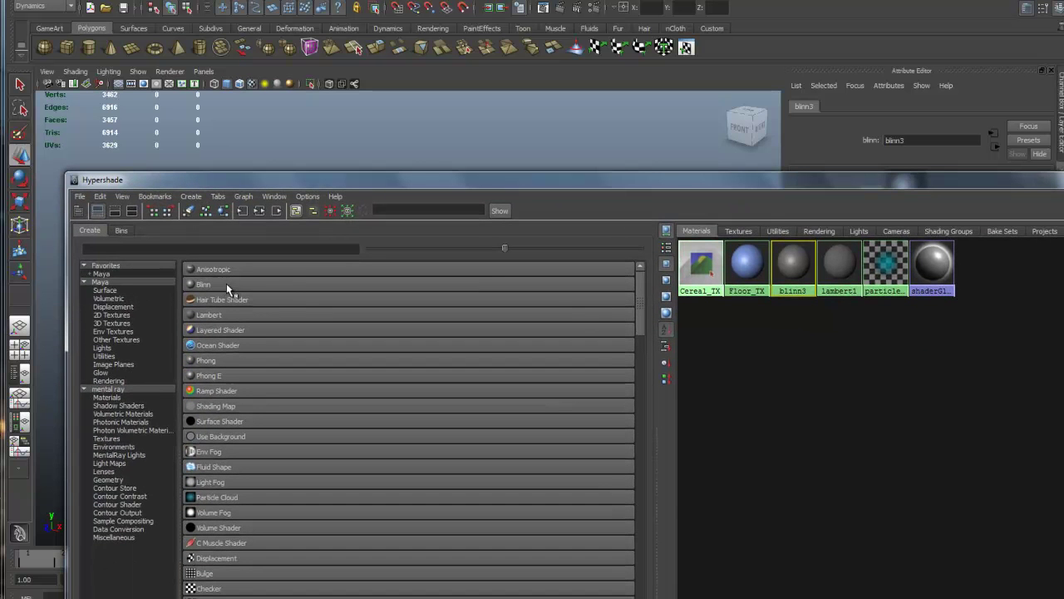
drag(784, 181, 842, 320)
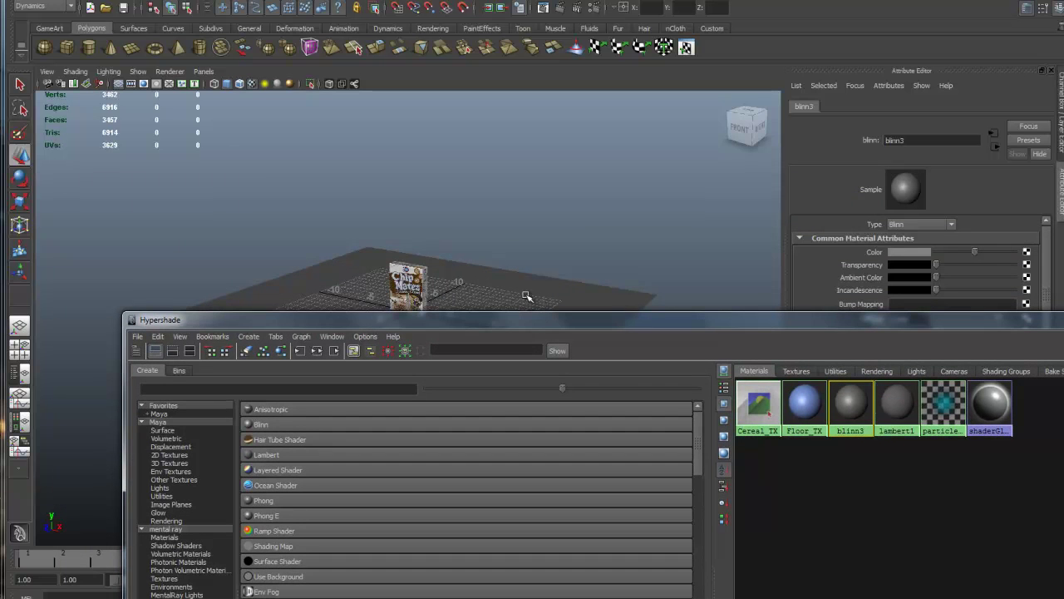
drag(533, 320, 545, 375)
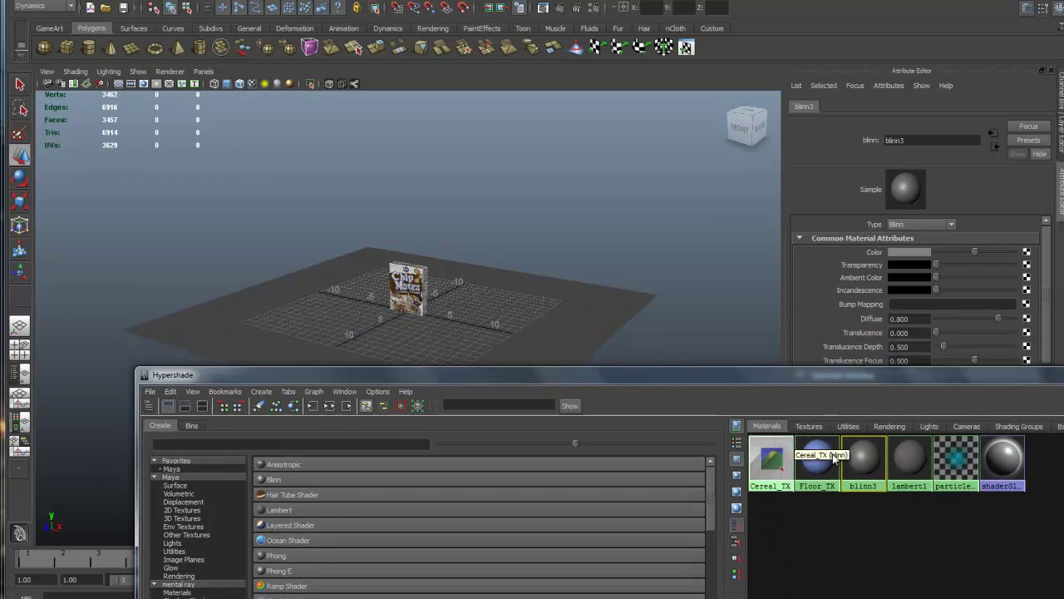
drag(725, 379, 746, 387)
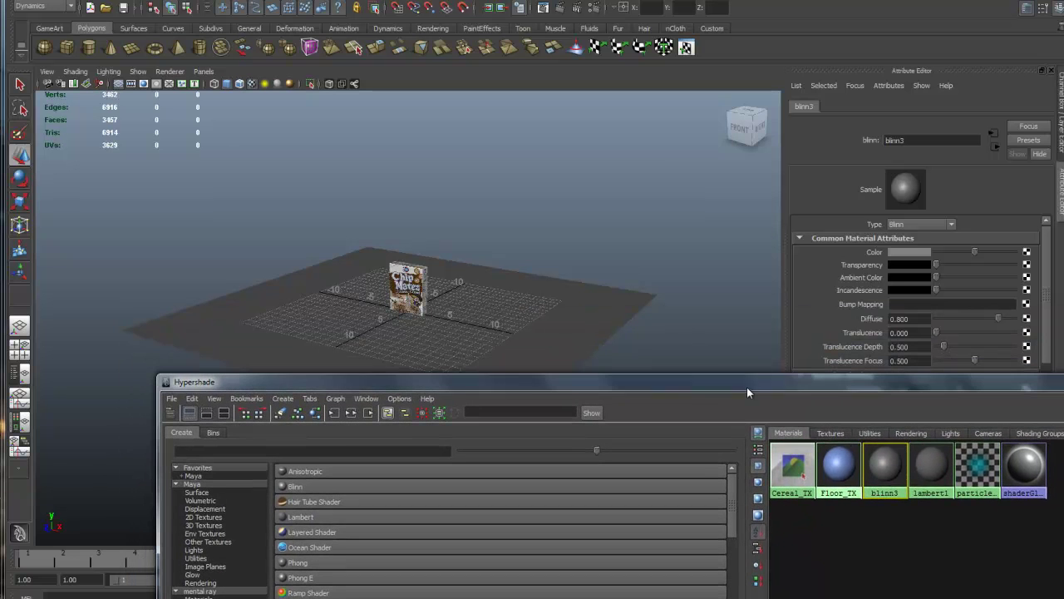
Assign the Floor_TX material back to the ground plane from the Hypershade and minimize the Hypershade window.
click(841, 471)
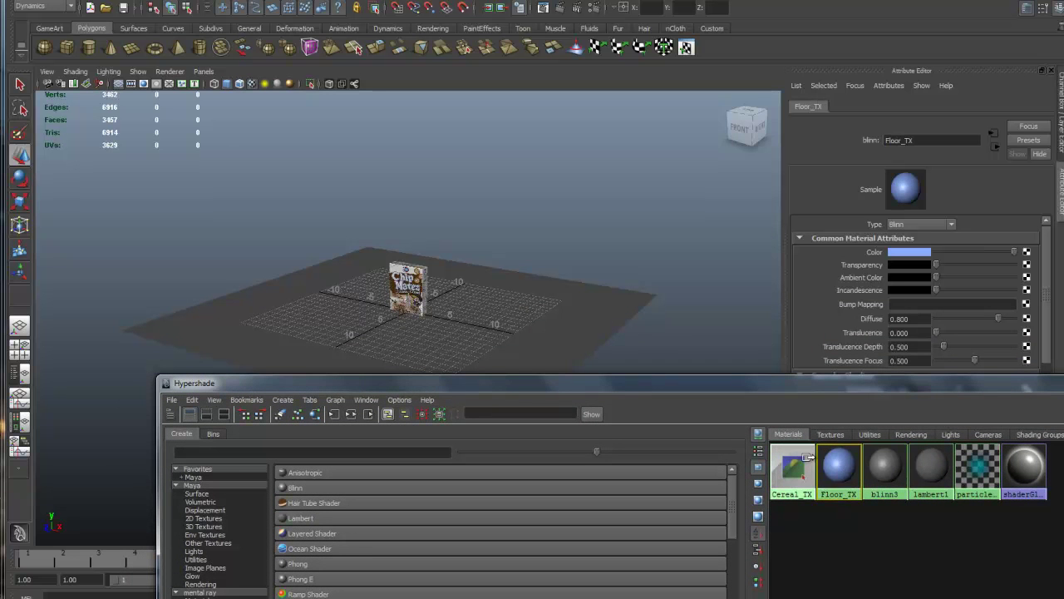
middle_drag(838, 469, 565, 331)
drag(829, 379, 979, 14)
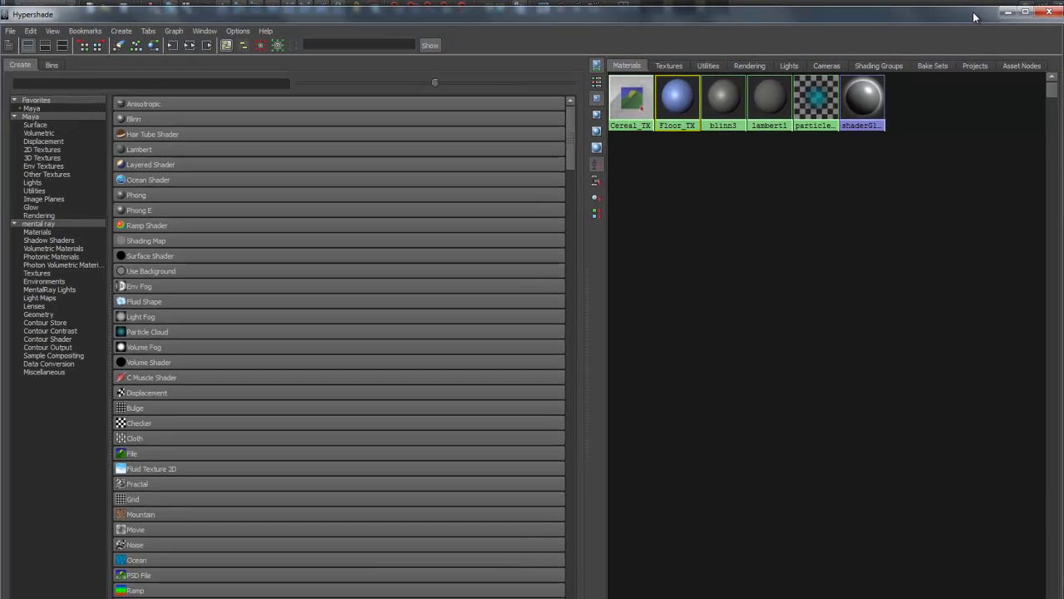
click(1009, 11)
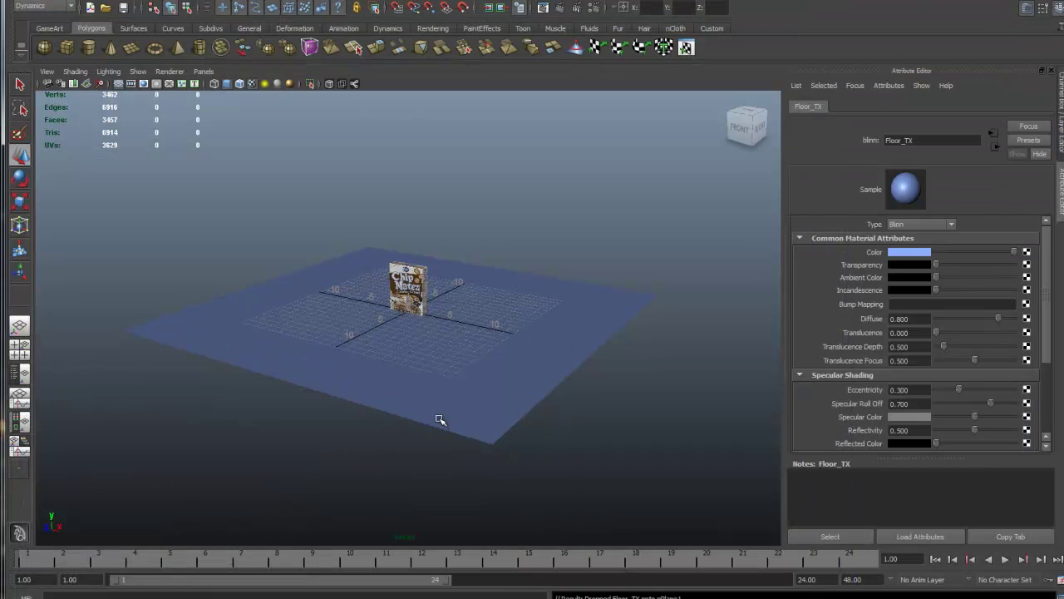
click(557, 330)
right_drag(543, 322, 542, 505)
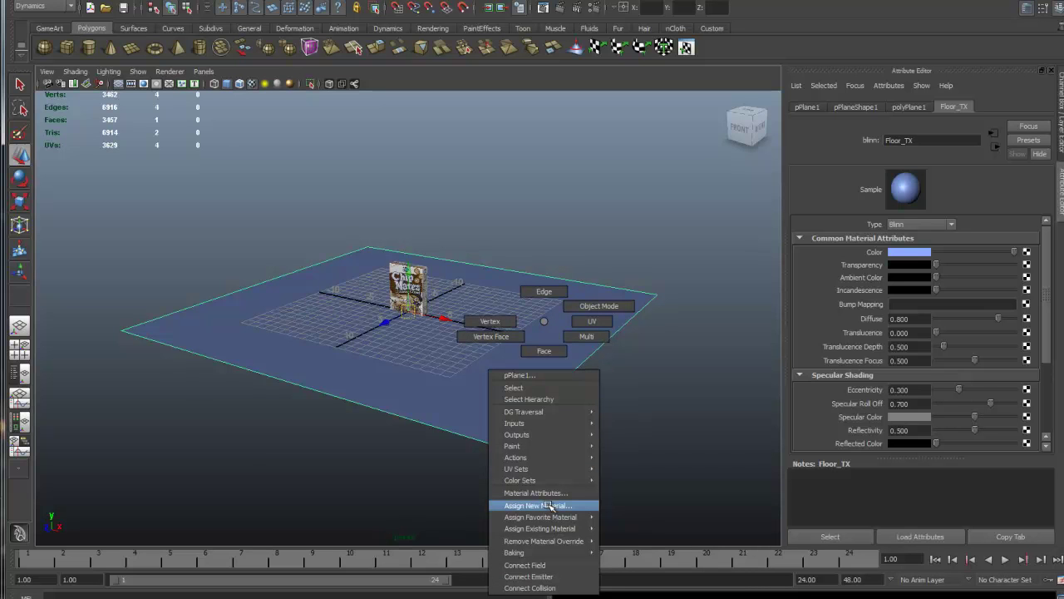
right_drag(555, 506, 554, 507)
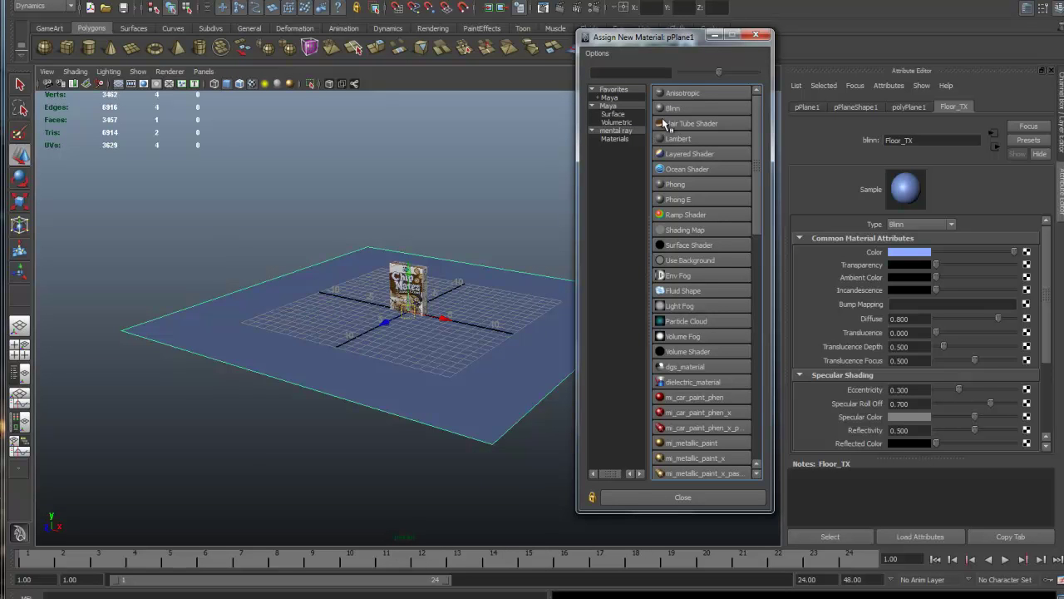
click(756, 33)
Examine the cereal box on the blue ground plane from several angles.
mouse_move(636, 370)
alt+right_down()
mouse_move(692, 373)
mouse_move(629, 352)
mouse_move(642, 369)
alt+right_up()
alt+drag(642, 368, 611, 360)
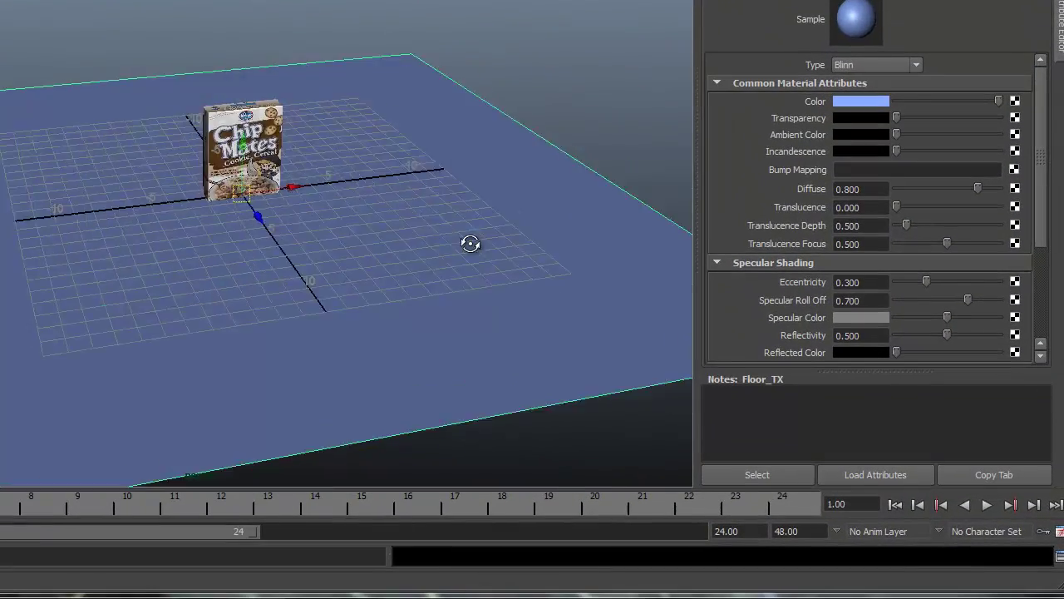
alt+drag(470, 243, 297, 240)
alt+middle_drag(297, 240, 384, 241)
alt+drag(385, 241, 318, 228)
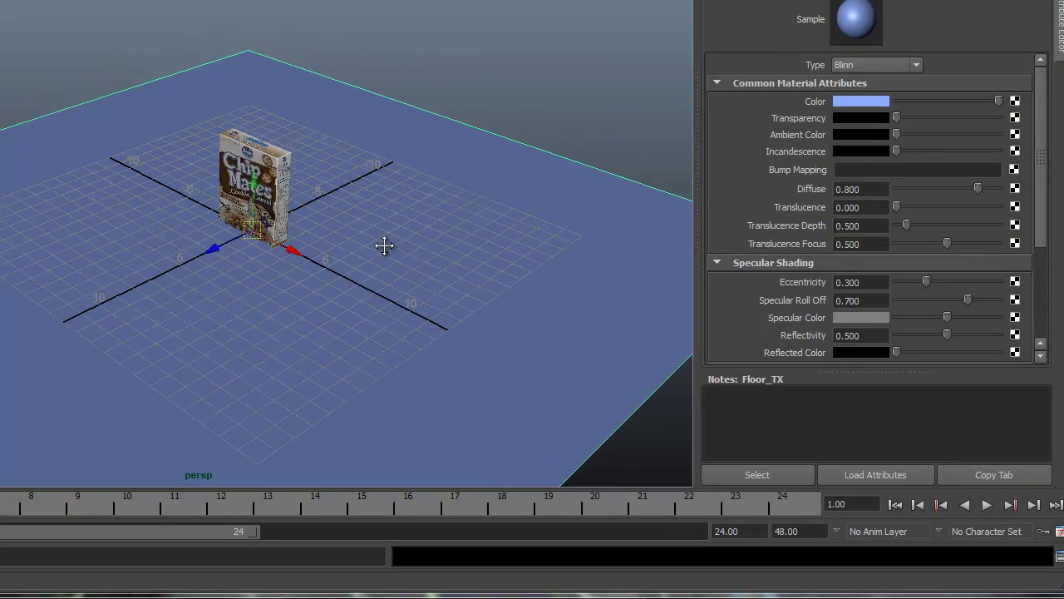
alt+drag(368, 280, 335, 316)
alt+drag(327, 246, 285, 197)
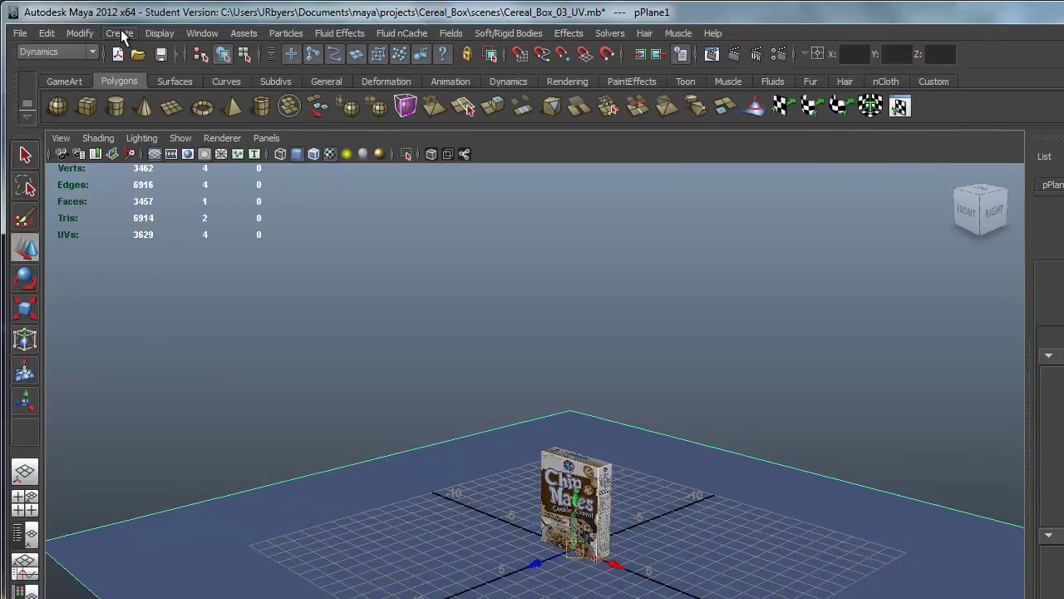
Create a spot light with the default settings: intensity 1, cone angle 40, penumbra angle 0 and dropoff 0.
click(121, 31)
mouse_move(143, 123)
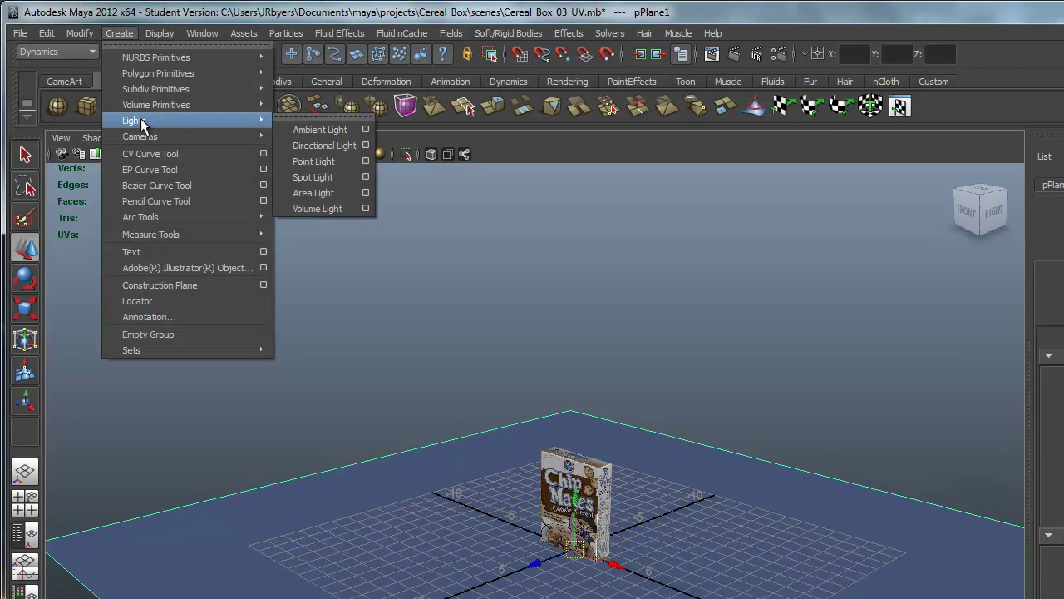
click(366, 177)
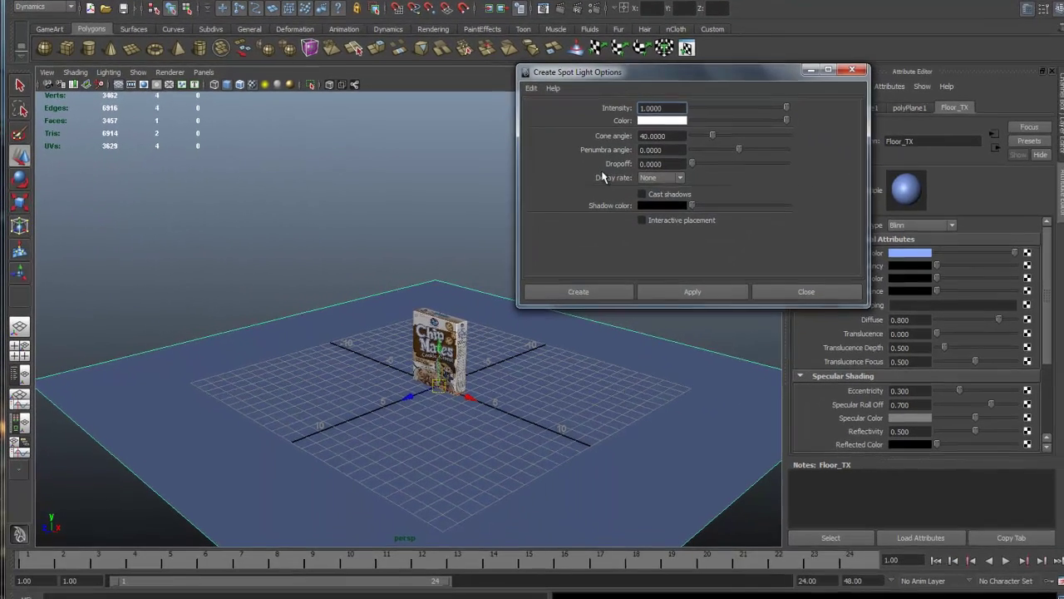
mouse_move(633, 75)
mouse_down()
mouse_move(599, 77)
mouse_move(618, 74)
mouse_up()
click(498, 90)
click(509, 114)
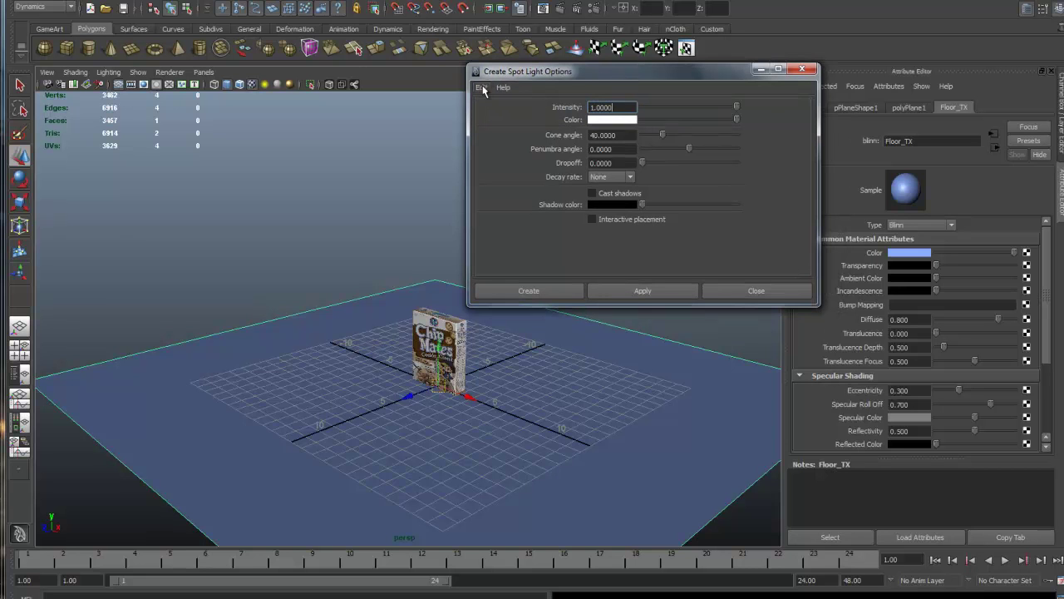
click(529, 290)
Position the spot light straight above the cereal box and display the scene in wireframe.
drag(443, 351, 449, 246)
alt+drag(456, 348, 495, 366)
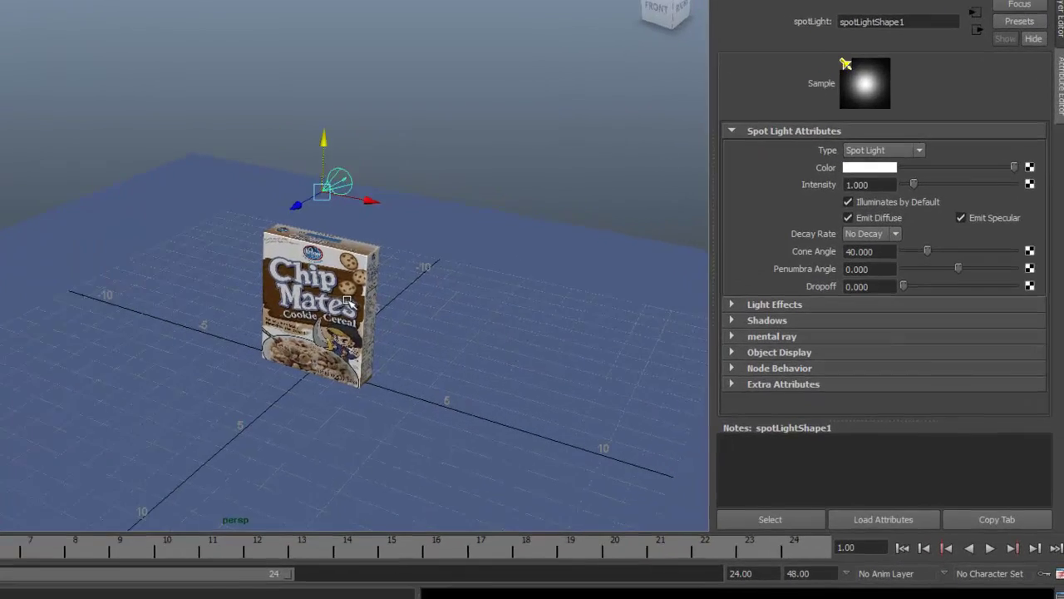
key(4)
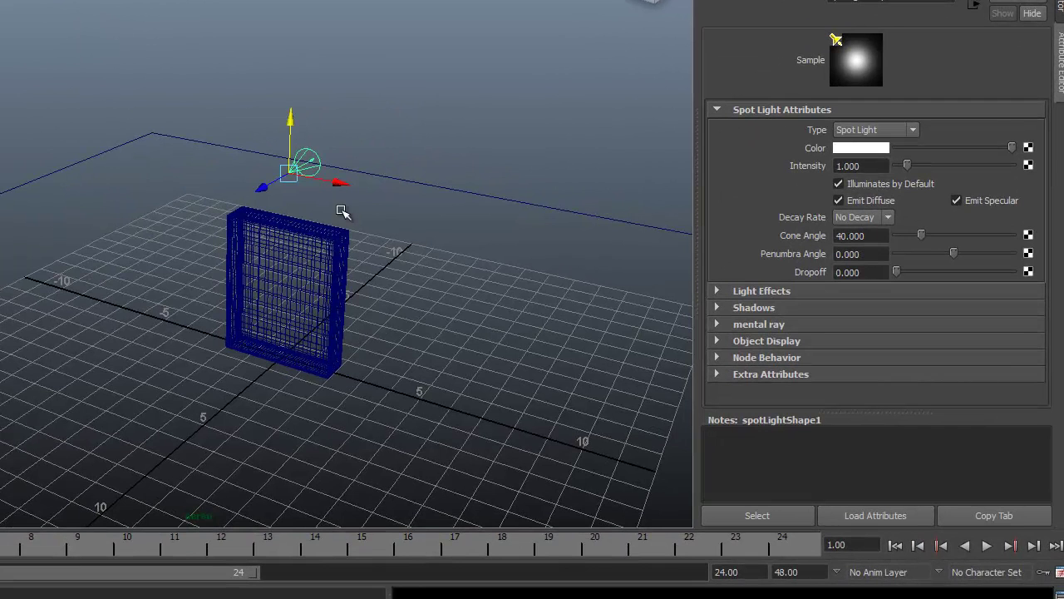
drag(291, 123, 297, 306)
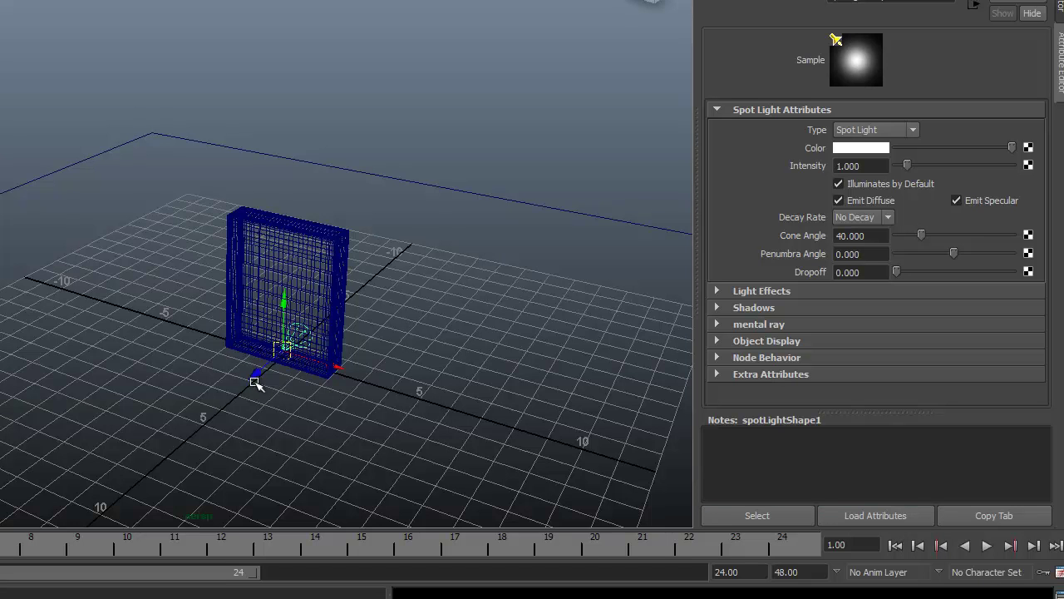
drag(287, 287, 307, 99)
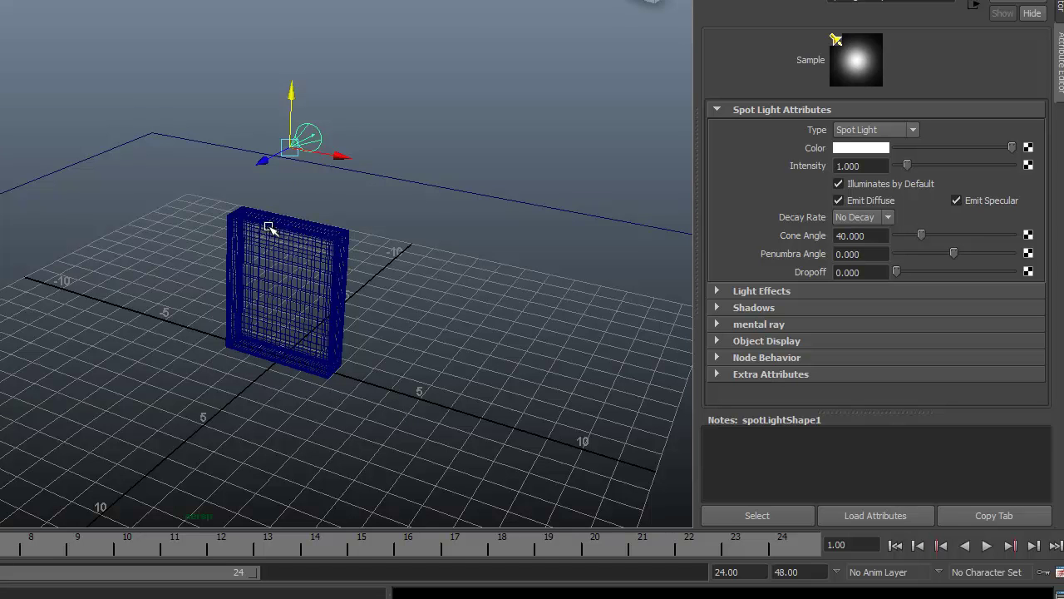
Reselect the spot light and raise it a little higher above the cereal box with the Move tool.
click(290, 241)
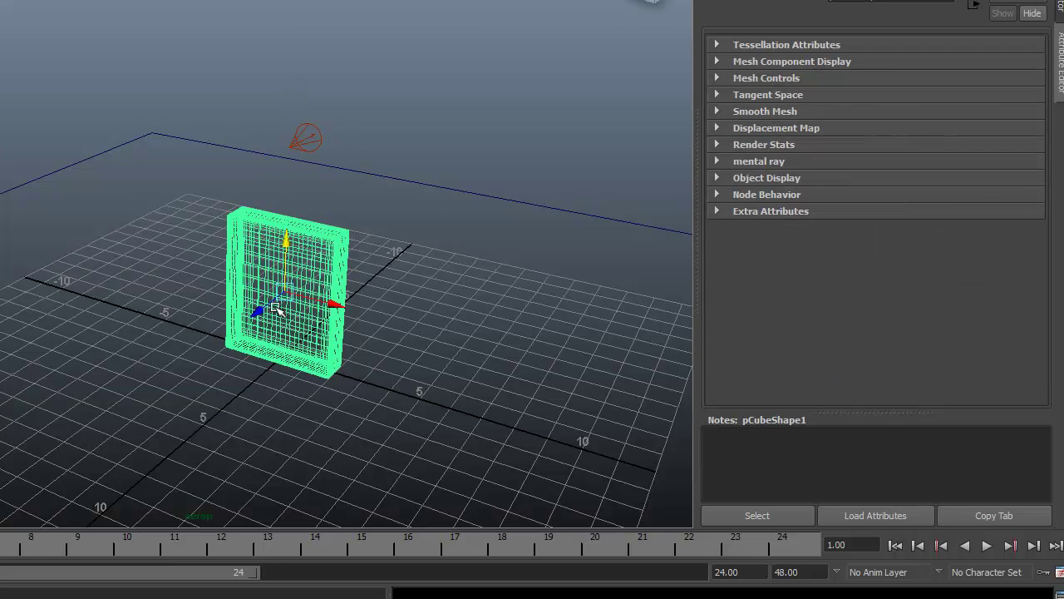
click(302, 144)
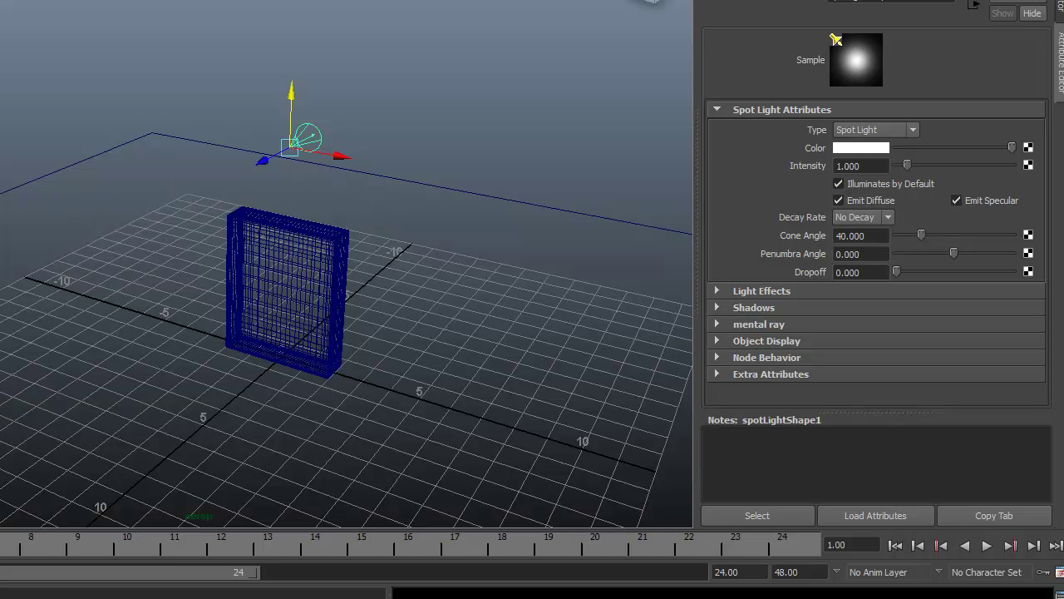
key(e)
key(r)
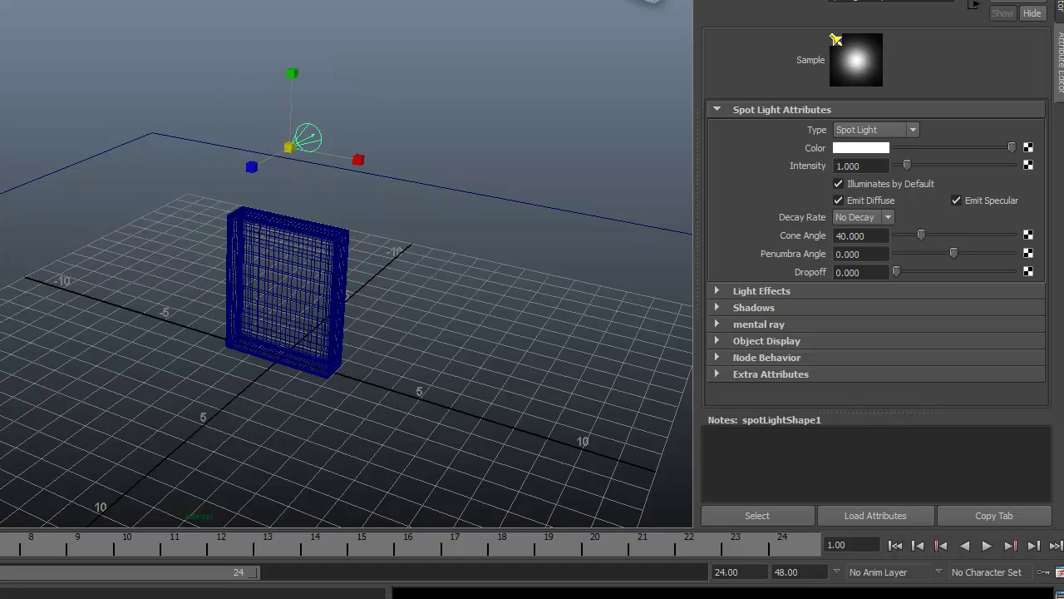
key(w)
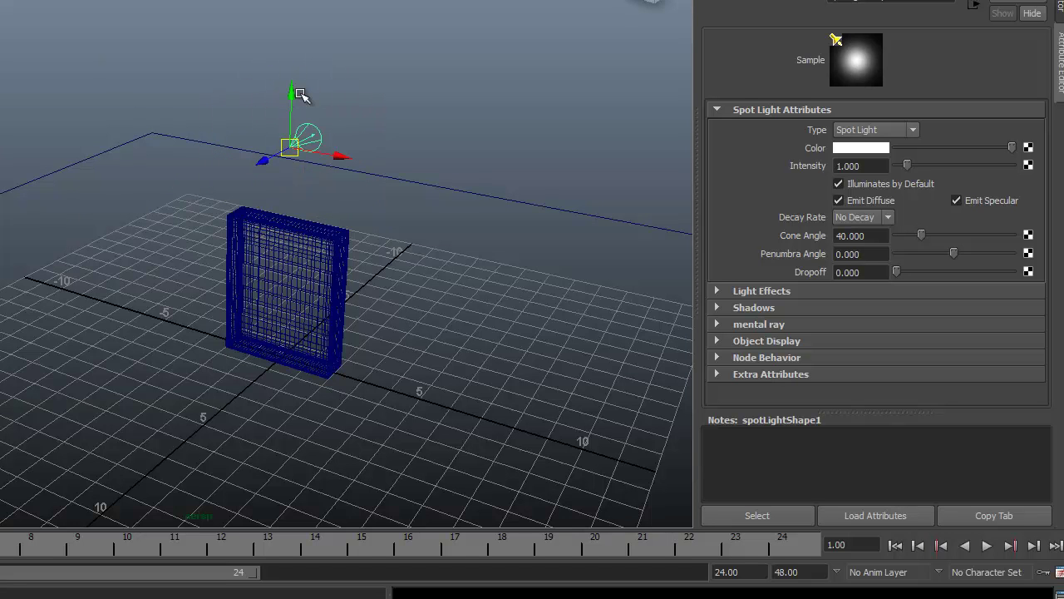
drag(292, 91, 342, 101)
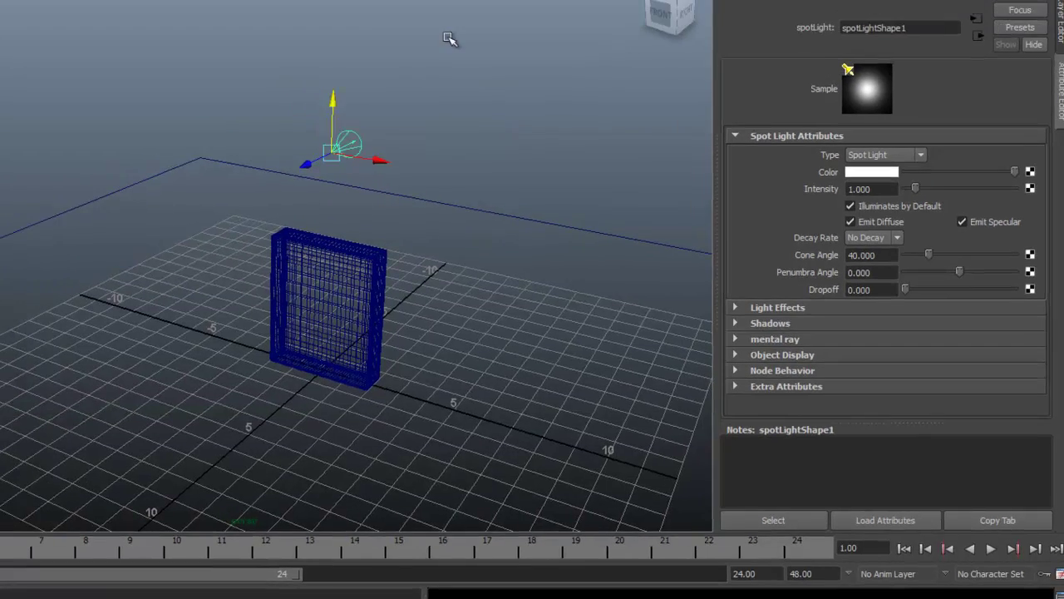
Examine the spot light's placement relative to the cereal box in the four-view layout and in the single top, right and front views.
key(space)
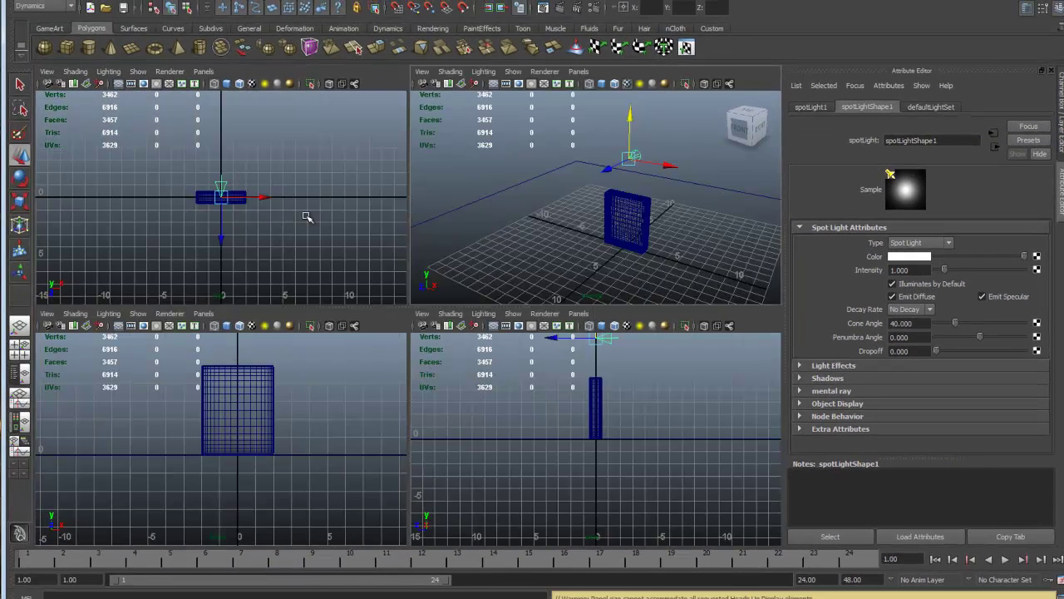
key(space)
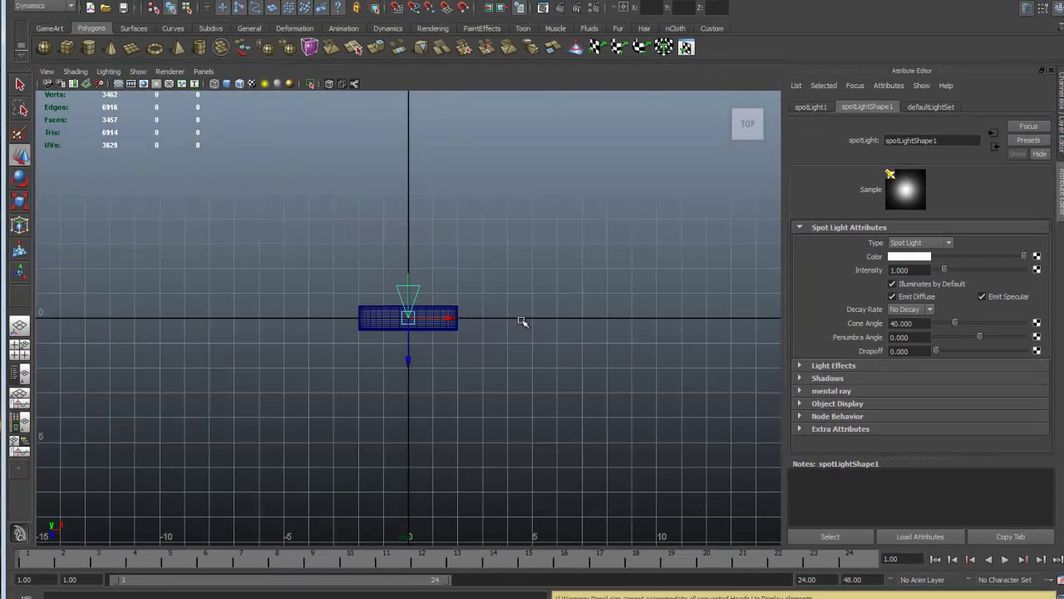
key(space)
key(space)
key(space)
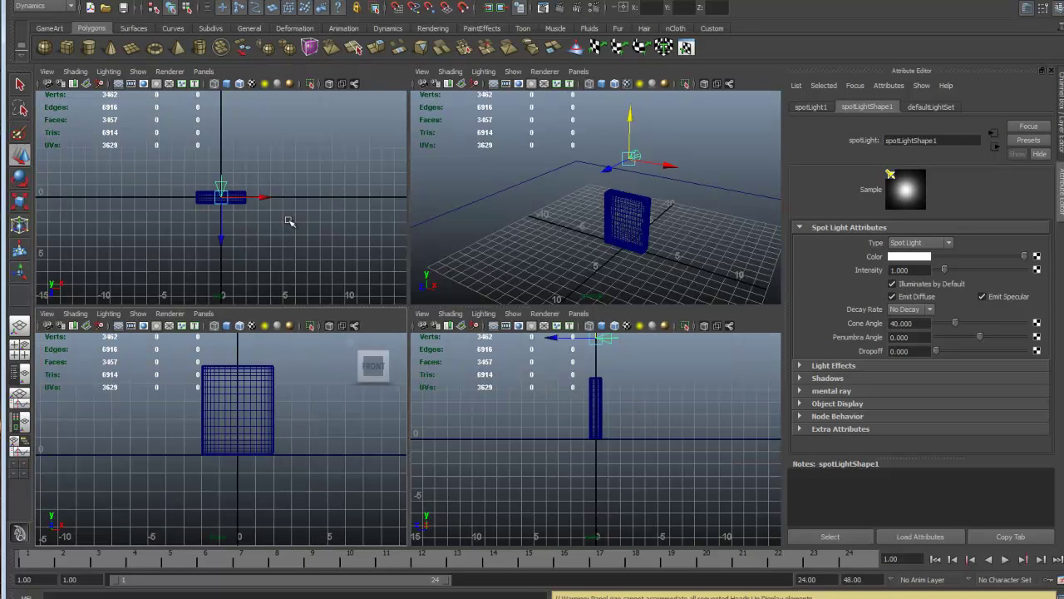
key(space)
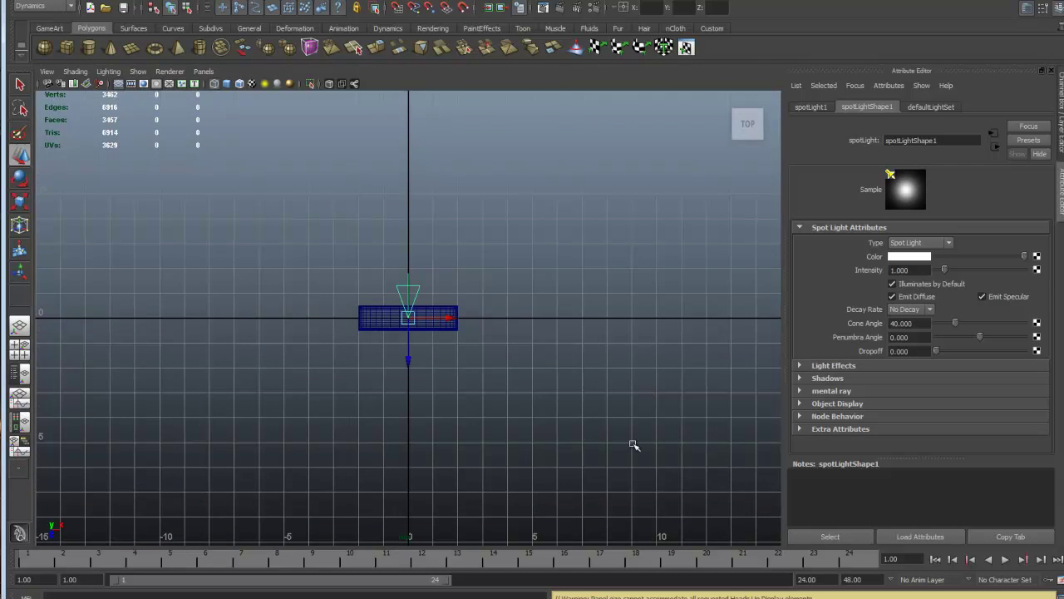
key(space)
key(space)
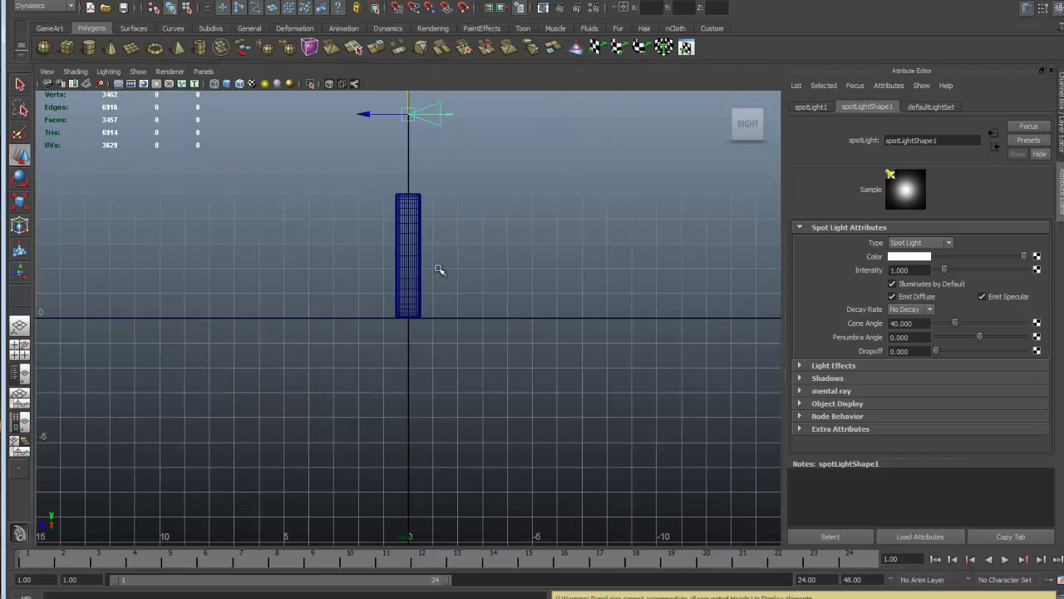
key(space)
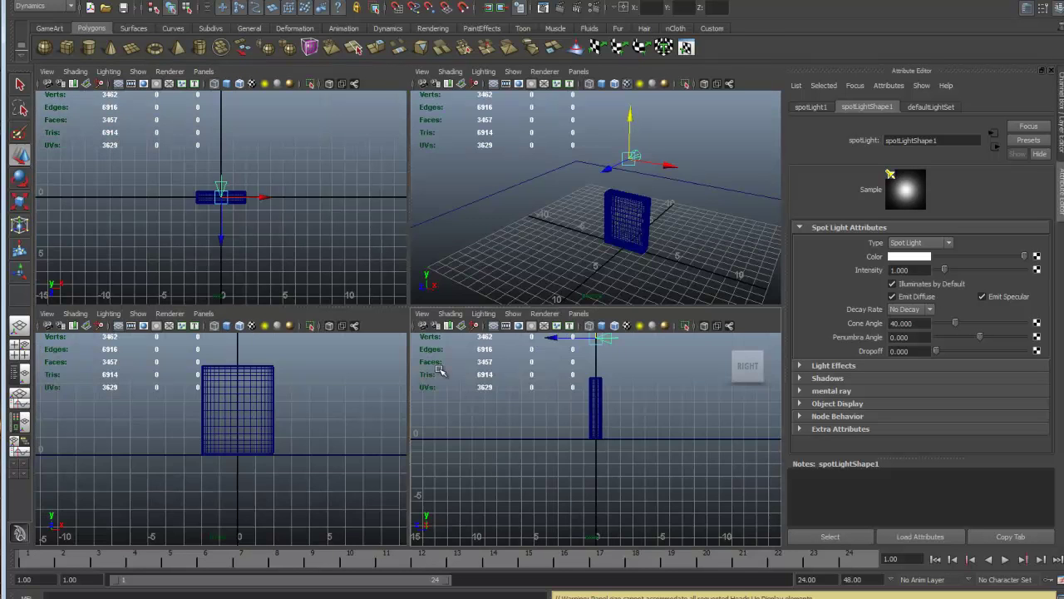
key(space)
key(space)
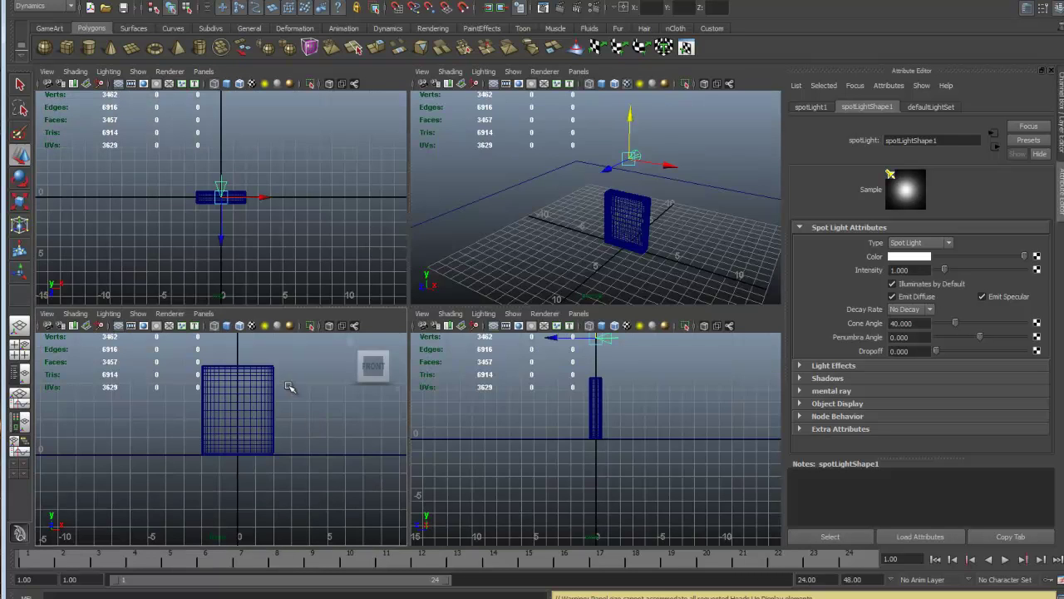
key(space)
Move the spot light in the top view to about X 5.5, Z 5.6, in front of and to one side of the cereal box.
key(space)
key(space)
drag(404, 360, 406, 485)
alt+middle_drag(487, 406, 468, 363)
drag(447, 355, 581, 369)
click(536, 405)
key(w)
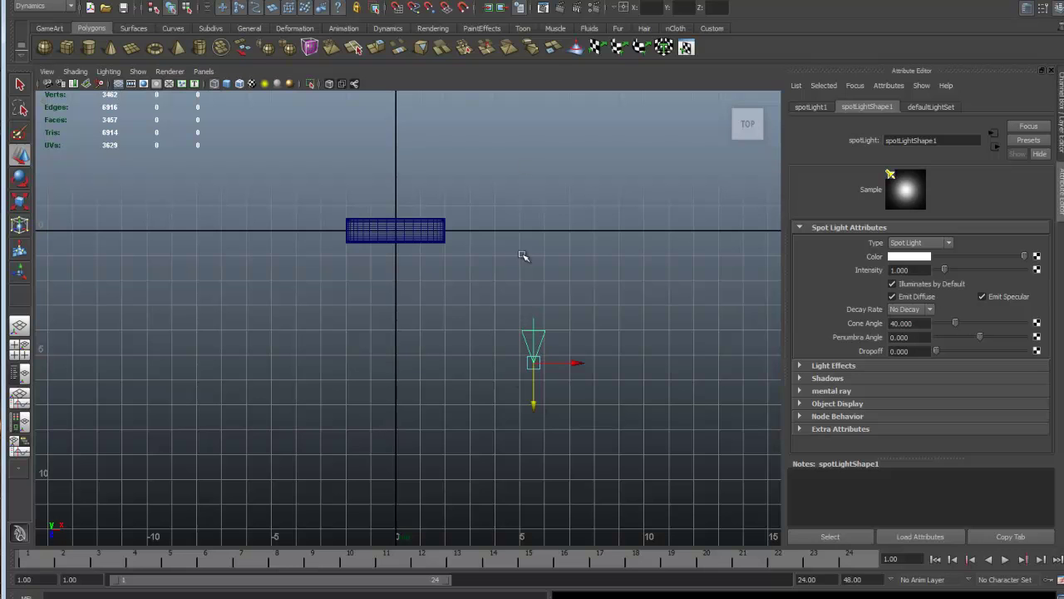
drag(536, 407, 537, 417)
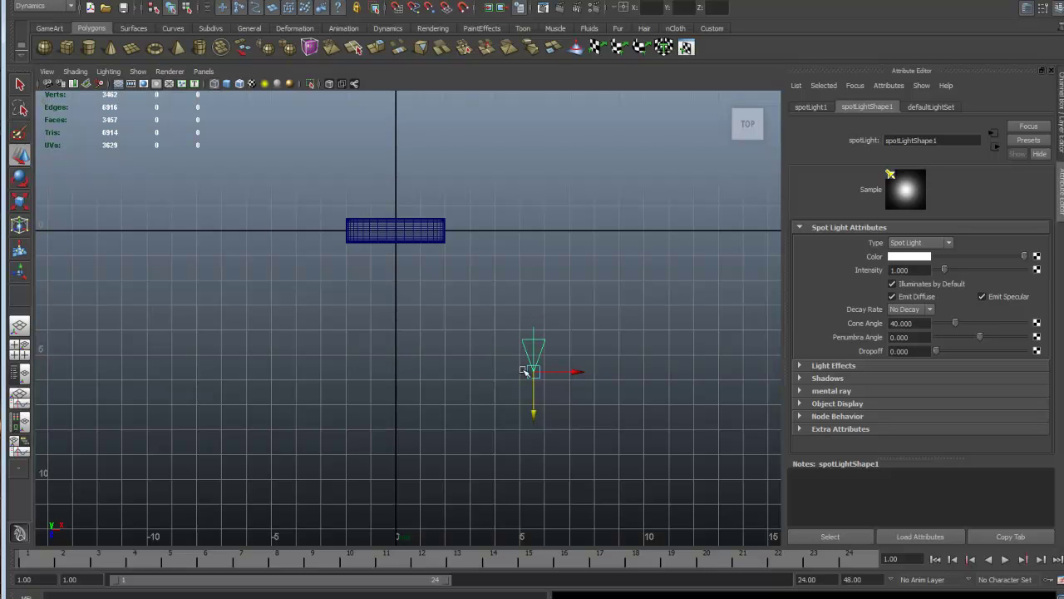
Aim the spot light at the cereal box's centre with the Show Manipulator tool in the top view, and shift the light slightly farther away.
click(20, 271)
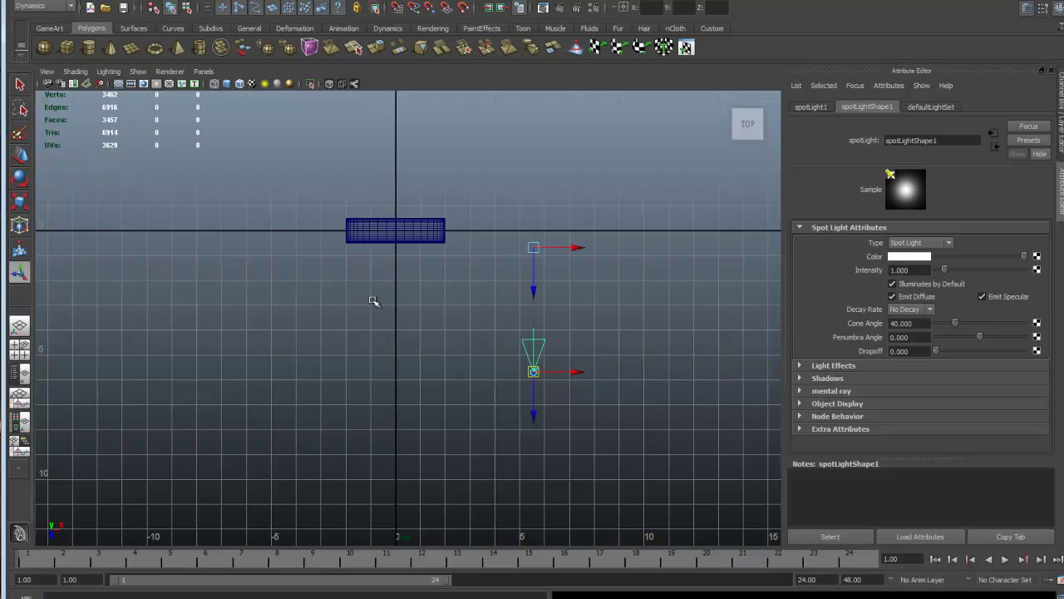
drag(573, 249, 437, 248)
drag(397, 297, 397, 276)
drag(438, 231, 435, 231)
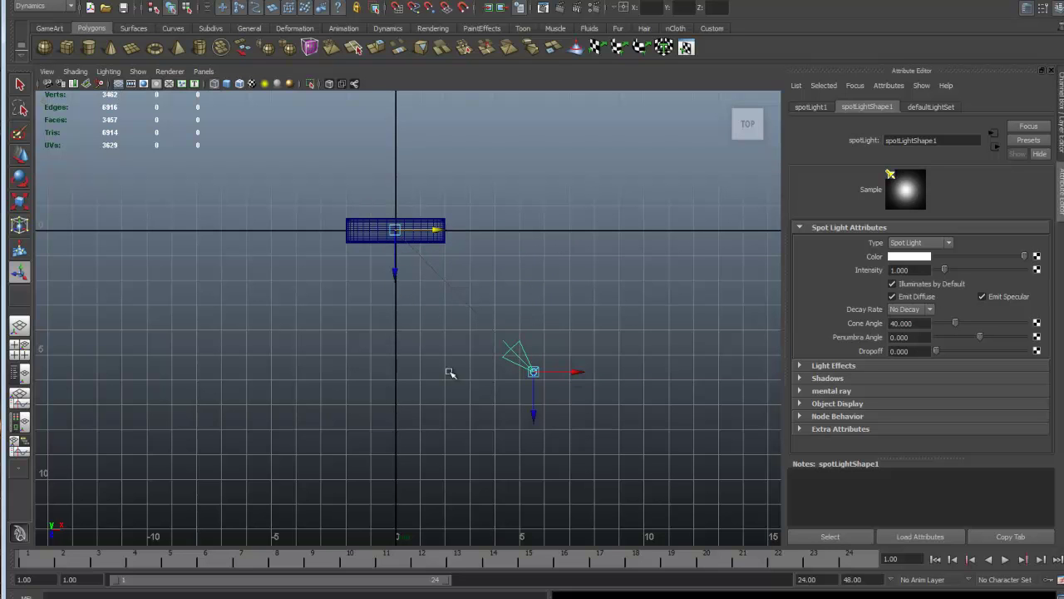
mouse_move(576, 376)
mouse_down()
mouse_move(594, 369)
mouse_move(577, 374)
mouse_up()
drag(542, 411, 543, 431)
drag(576, 392, 576, 390)
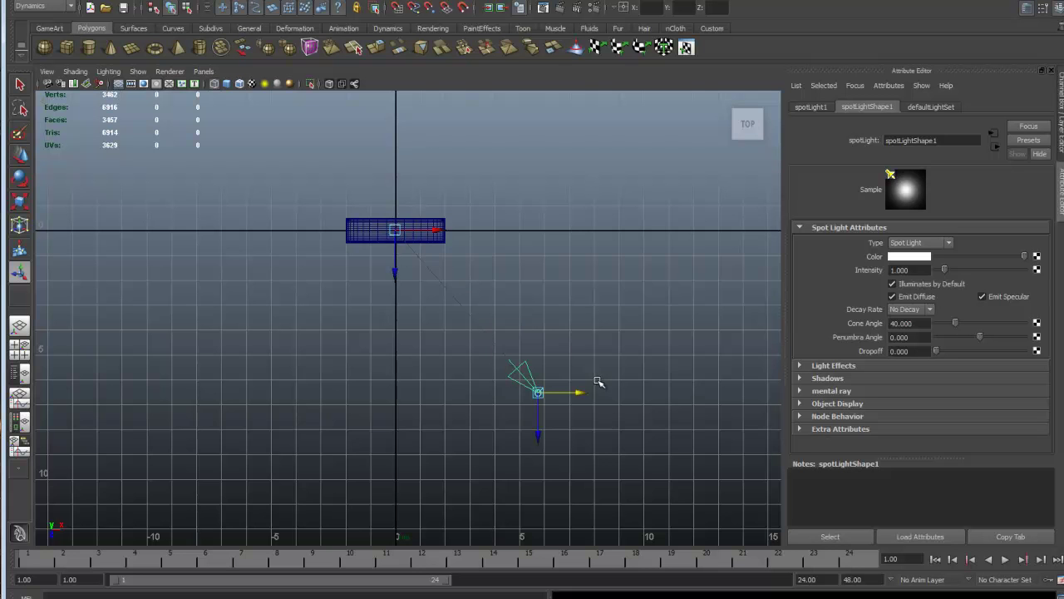
In the right view, lower the aim point to the middle of the cereal box and set the spot light's height to about 5.9.
key(space)
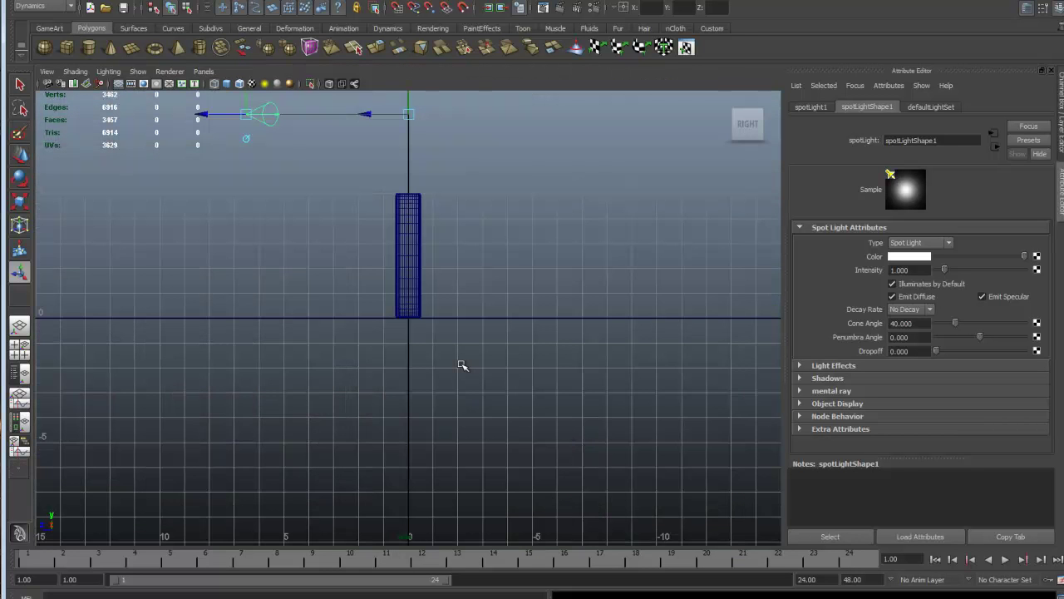
alt+middle_drag(479, 344, 557, 435)
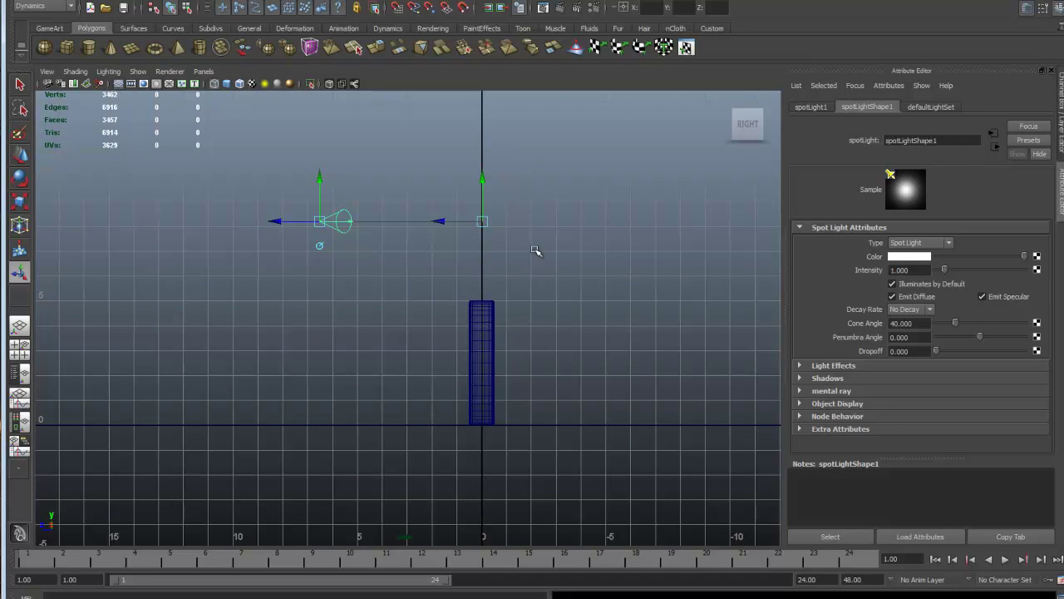
drag(484, 181, 481, 319)
drag(321, 181, 407, 457)
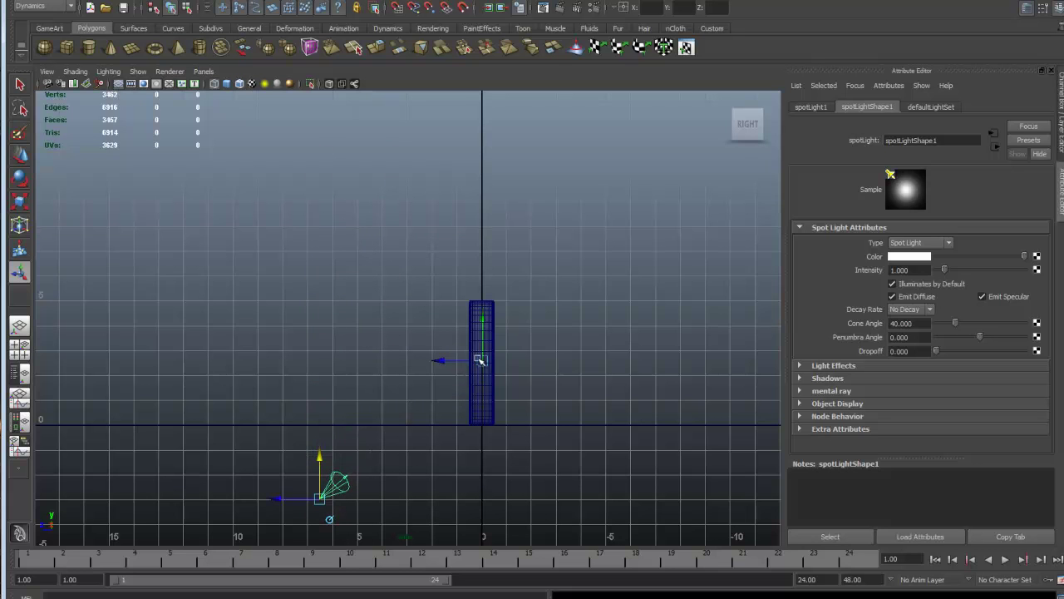
drag(317, 462, 355, 242)
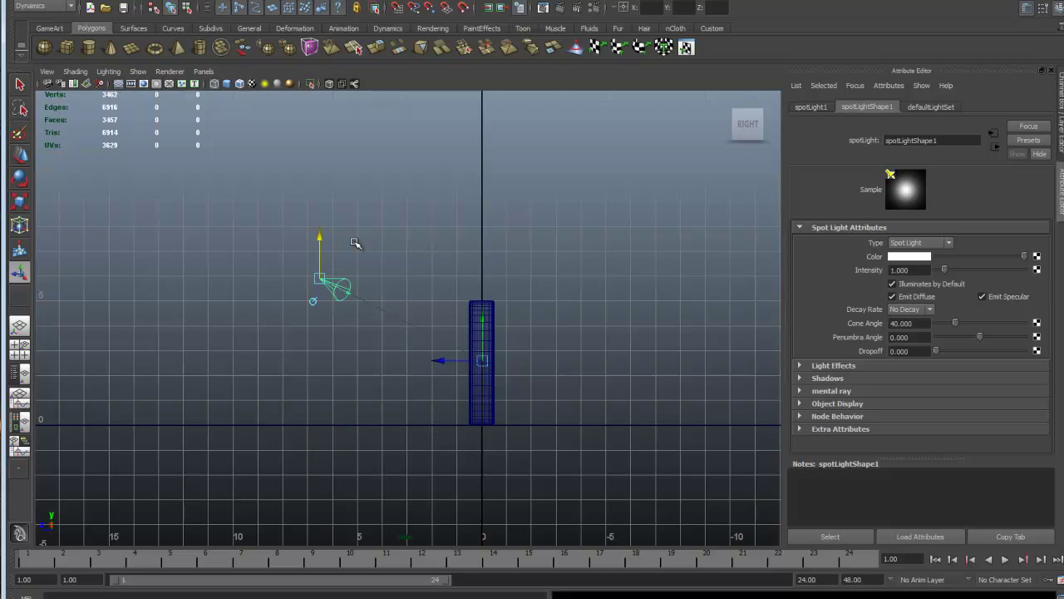
Move the spot light diagonally farther from the cereal box in the top view, to about X 10.7, Z 10.4.
key(space)
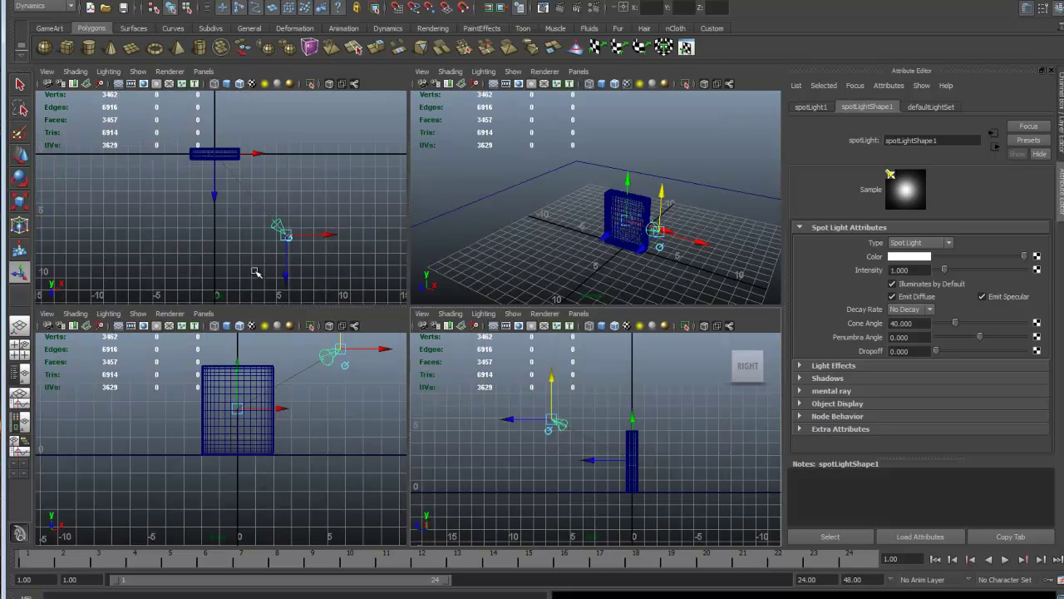
key(space)
scroll(580, 387, down, 2)
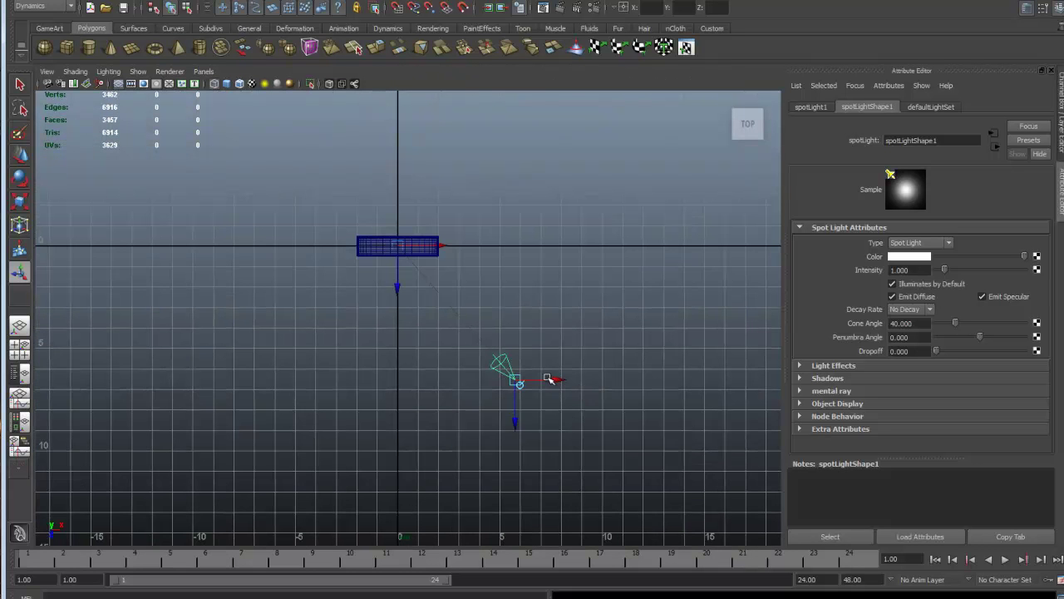
drag(519, 381, 582, 441)
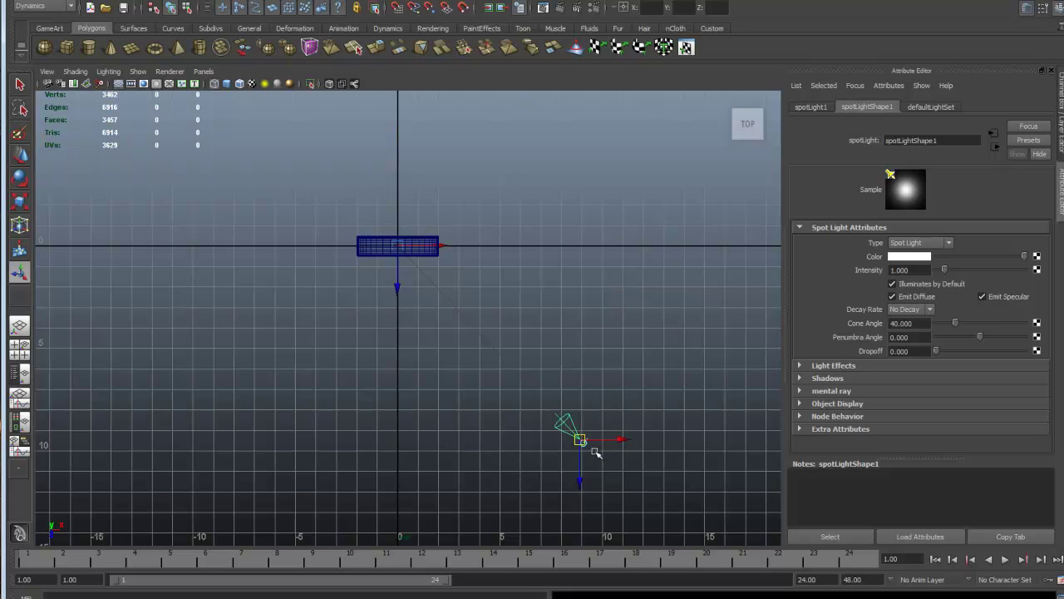
drag(582, 443, 609, 436)
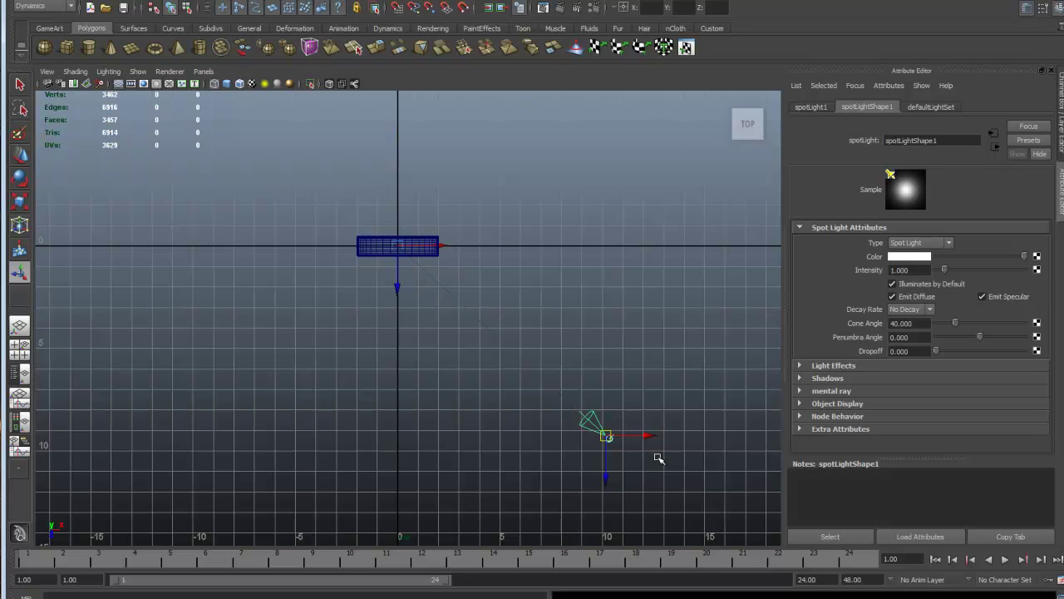
drag(606, 438, 613, 462)
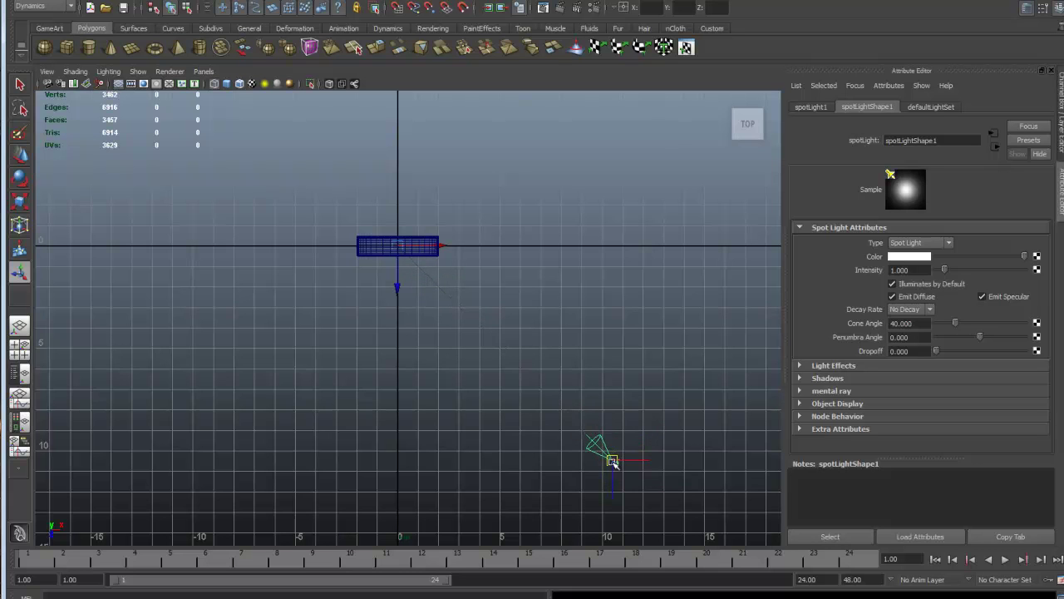
scroll(613, 458, down, 2)
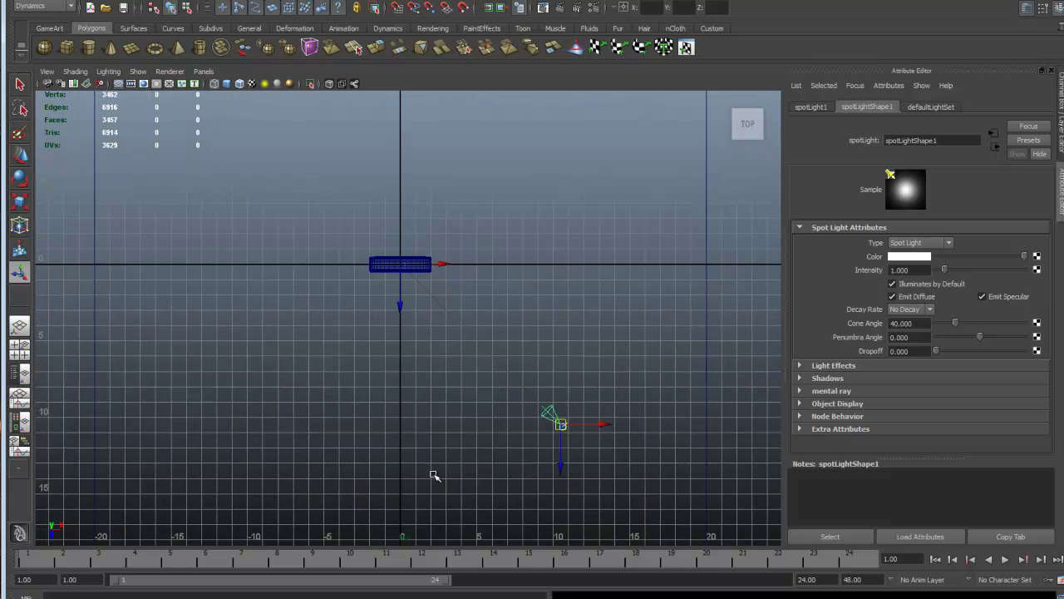
scroll(559, 428, up, 2)
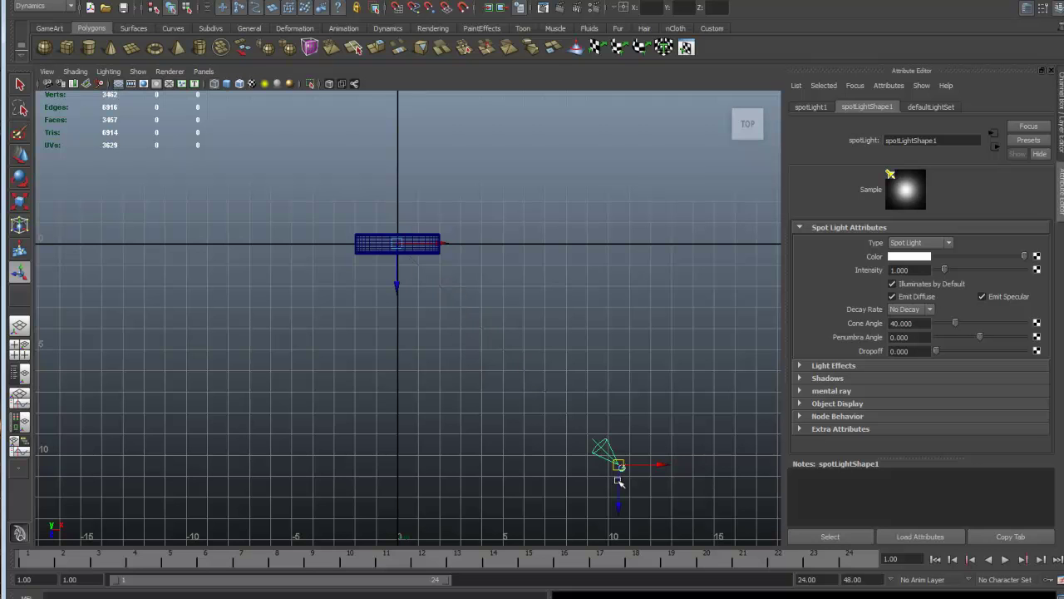
mouse_move(619, 464)
mouse_down()
mouse_move(550, 499)
mouse_move(593, 496)
mouse_move(641, 462)
mouse_move(632, 452)
mouse_move(683, 400)
mouse_move(551, 491)
mouse_move(687, 396)
mouse_move(606, 465)
mouse_move(626, 465)
mouse_up()
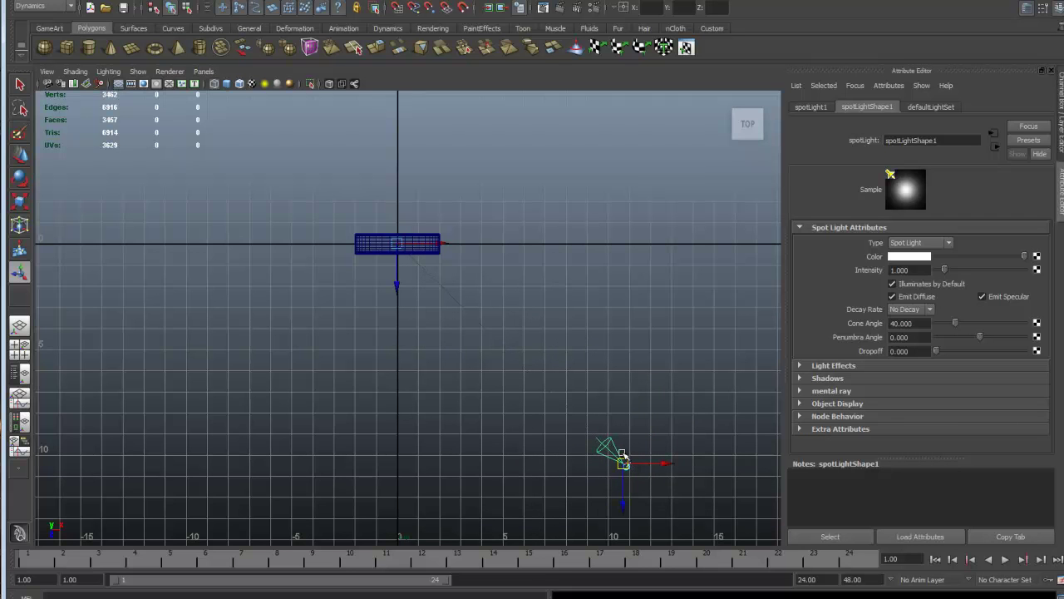
scroll(508, 285, down, 1)
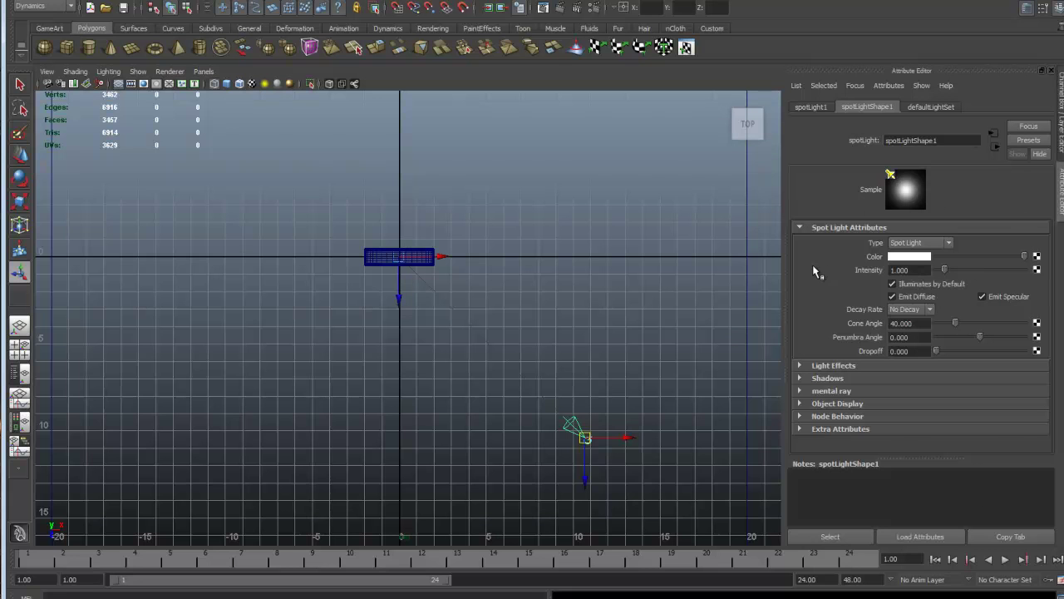
key(ctrl+a)
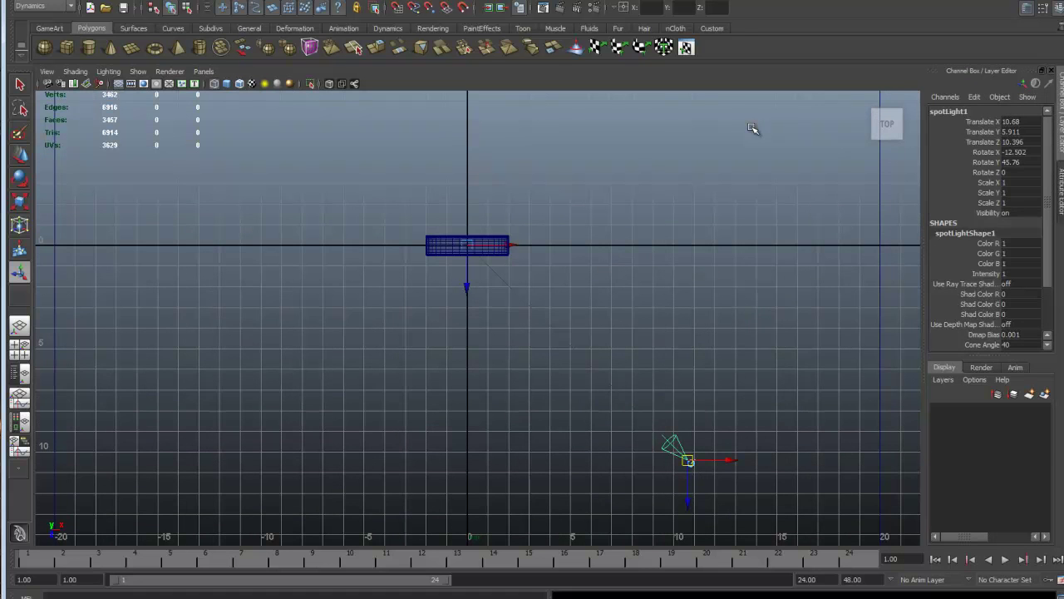
key(ctrl+a)
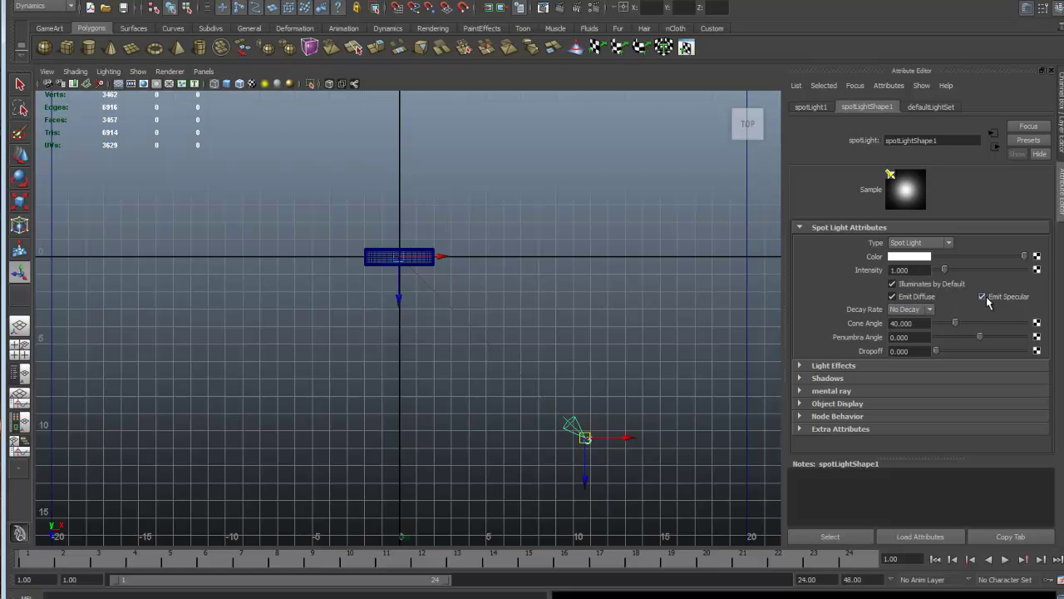
Turn the spot light's Emit Diffuse off and back on, and do the same with Illuminates by Default.
click(892, 297)
click(893, 297)
click(893, 283)
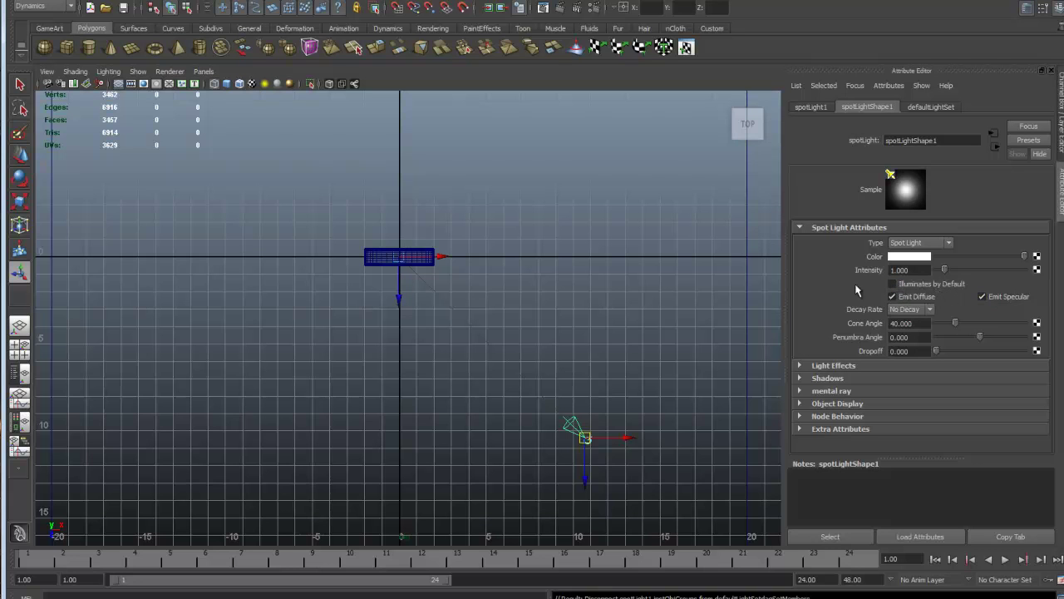
click(892, 284)
Try the Linear decay rate on the spot light and return it to No Decay.
click(927, 310)
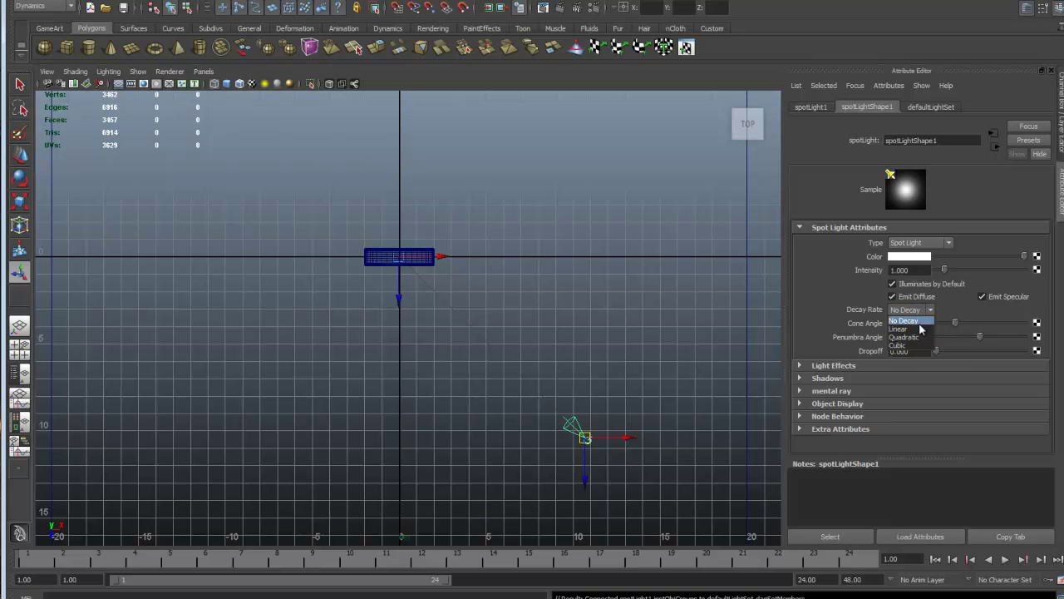
click(920, 330)
click(922, 310)
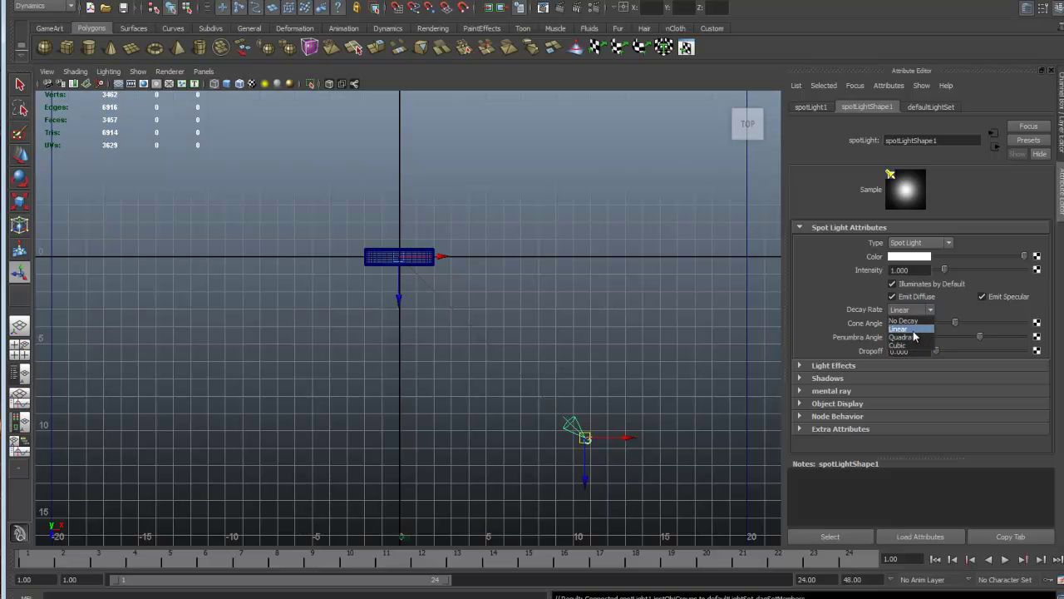
click(912, 330)
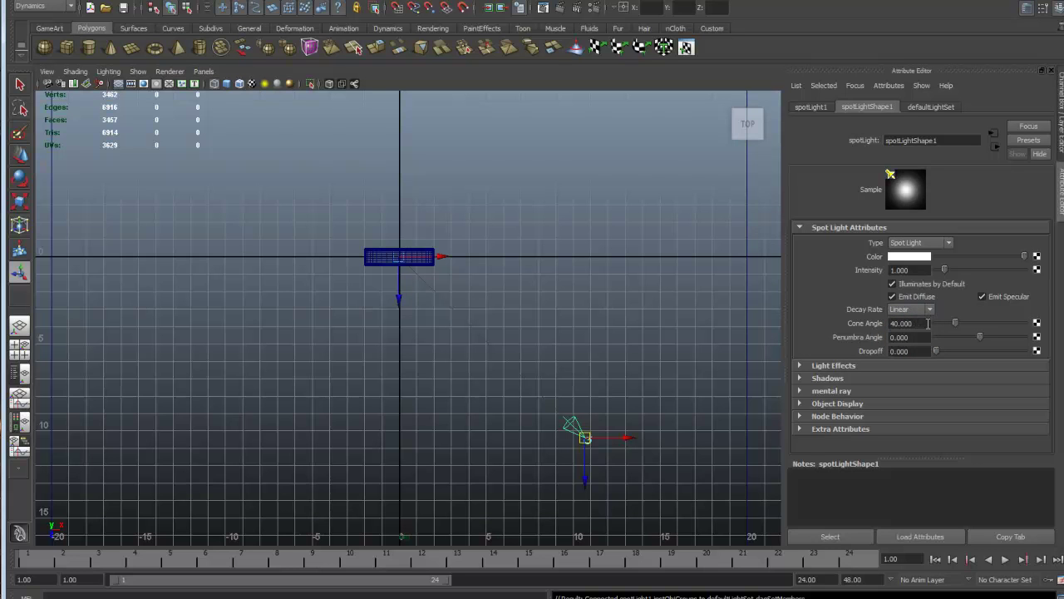
click(927, 311)
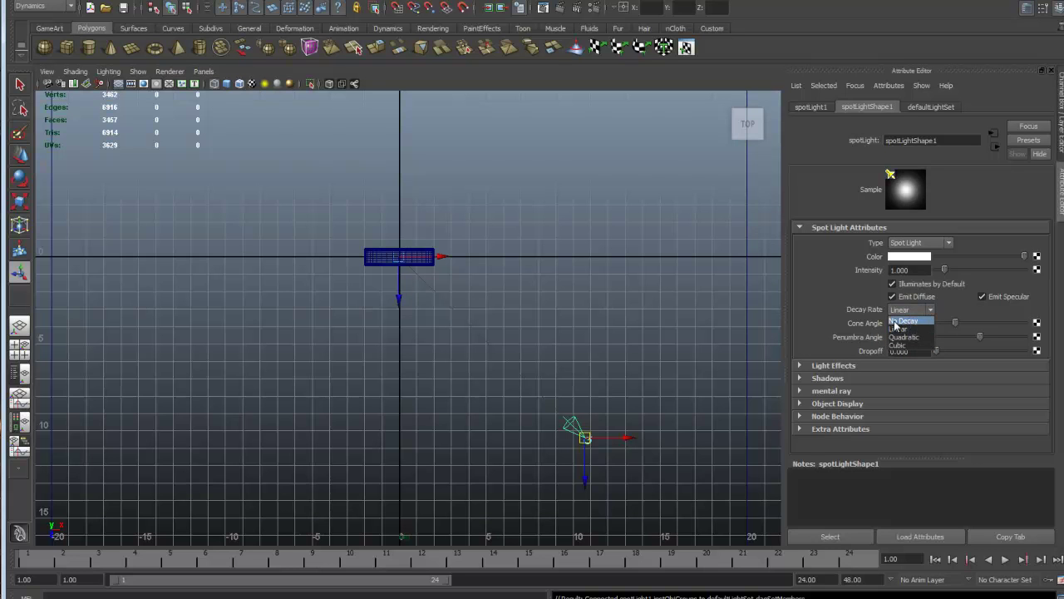
click(902, 321)
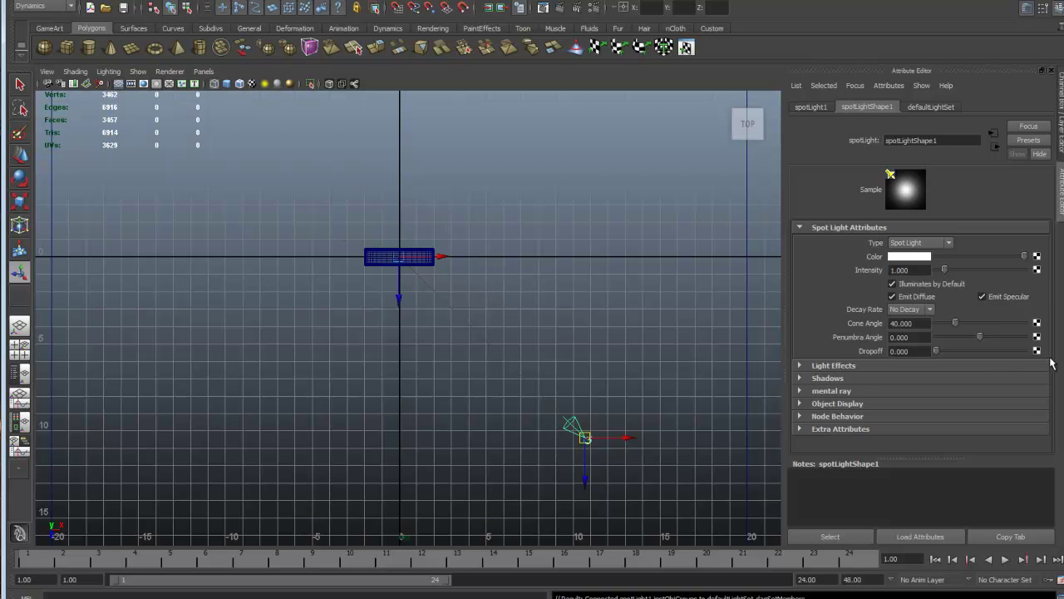
Examine the spot light's Light Effects settings and its Shadows settings, including the Depth Map Shadow attributes.
click(801, 366)
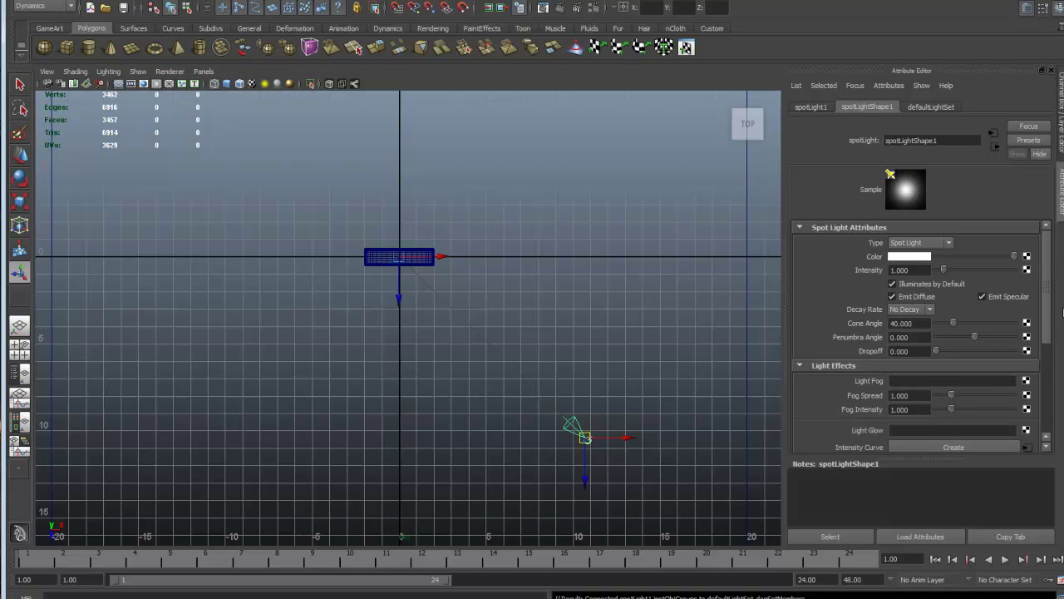
scroll(903, 320, down, 3)
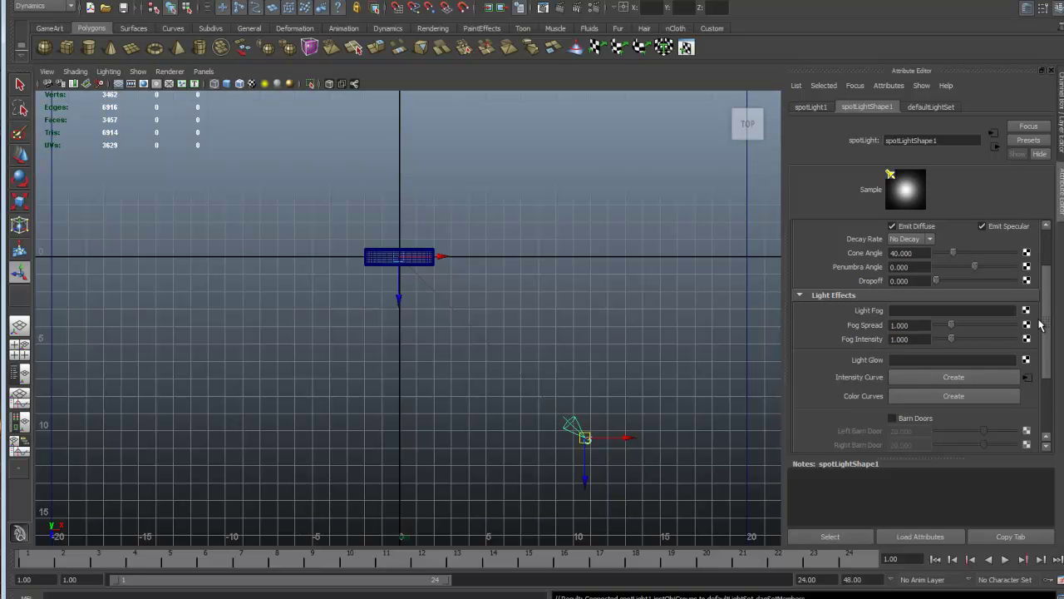
mouse_move(1046, 332)
mouse_down()
mouse_move(1058, 387)
mouse_move(1052, 332)
mouse_up()
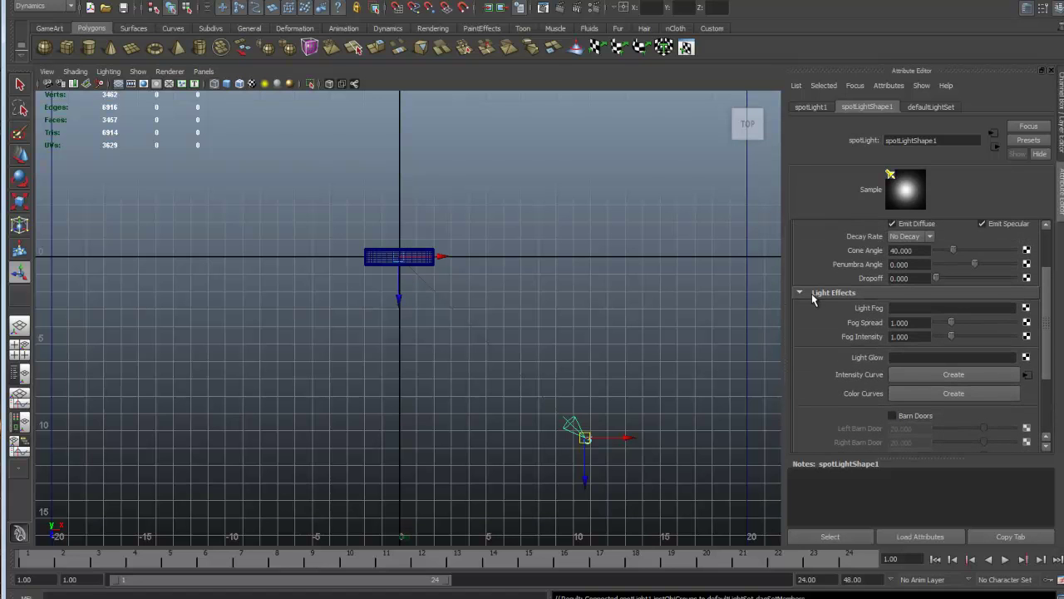
click(798, 296)
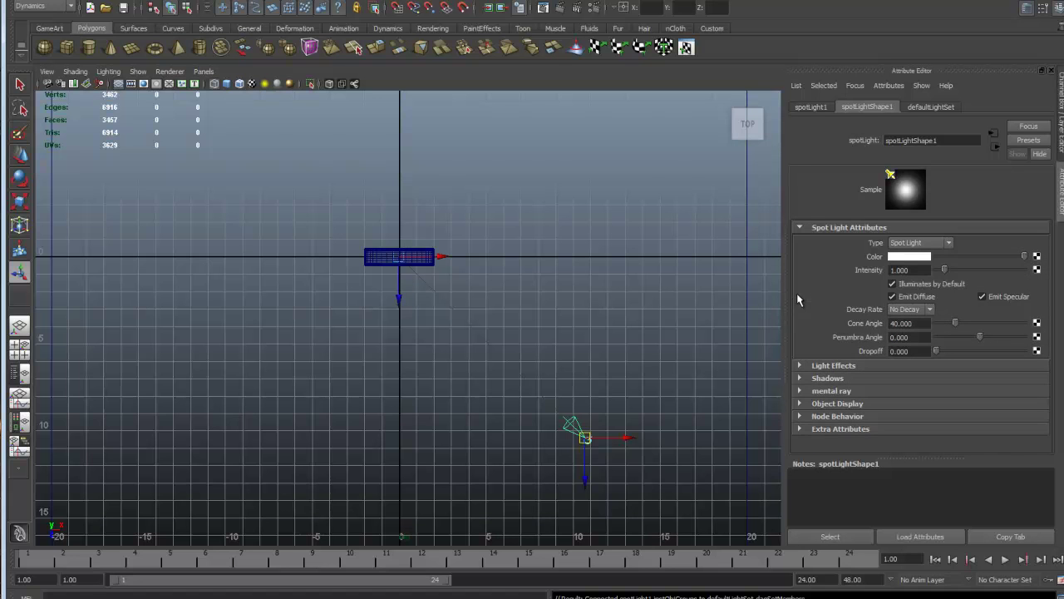
click(800, 378)
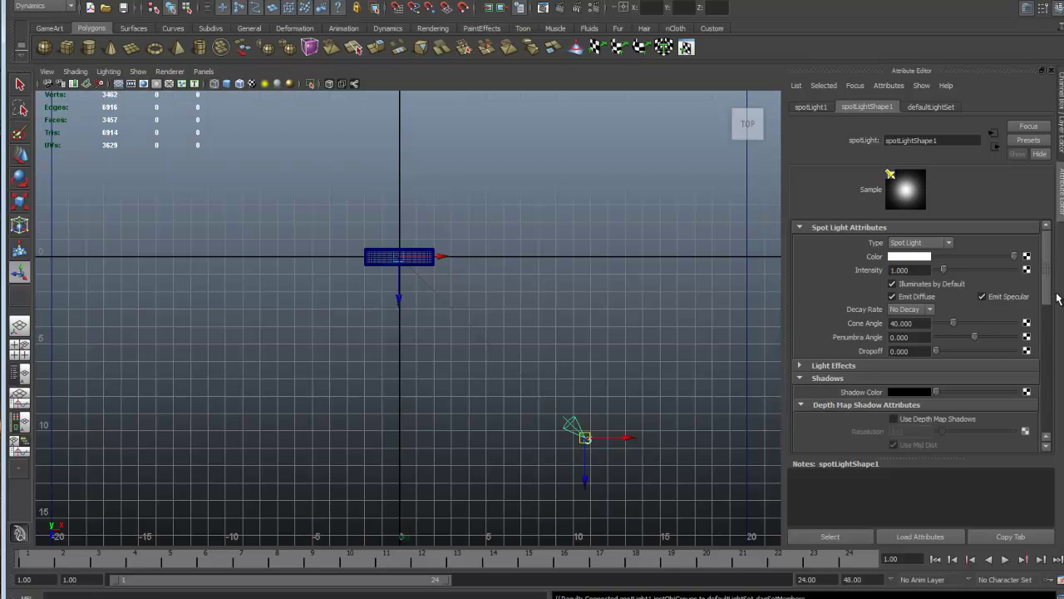
mouse_move(1045, 301)
mouse_down()
mouse_move(1059, 429)
mouse_move(1057, 295)
mouse_up()
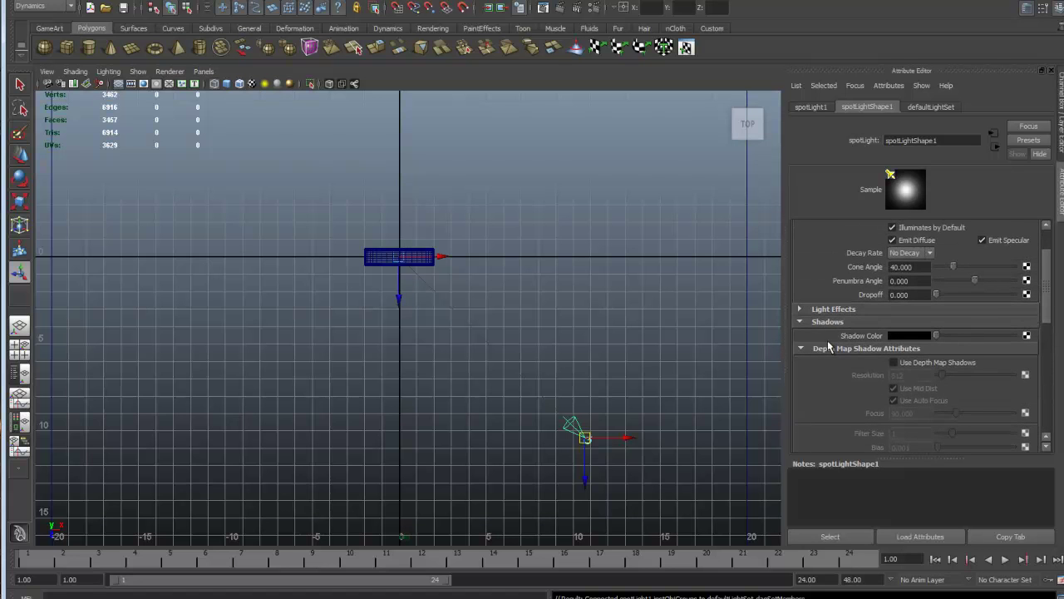
click(798, 321)
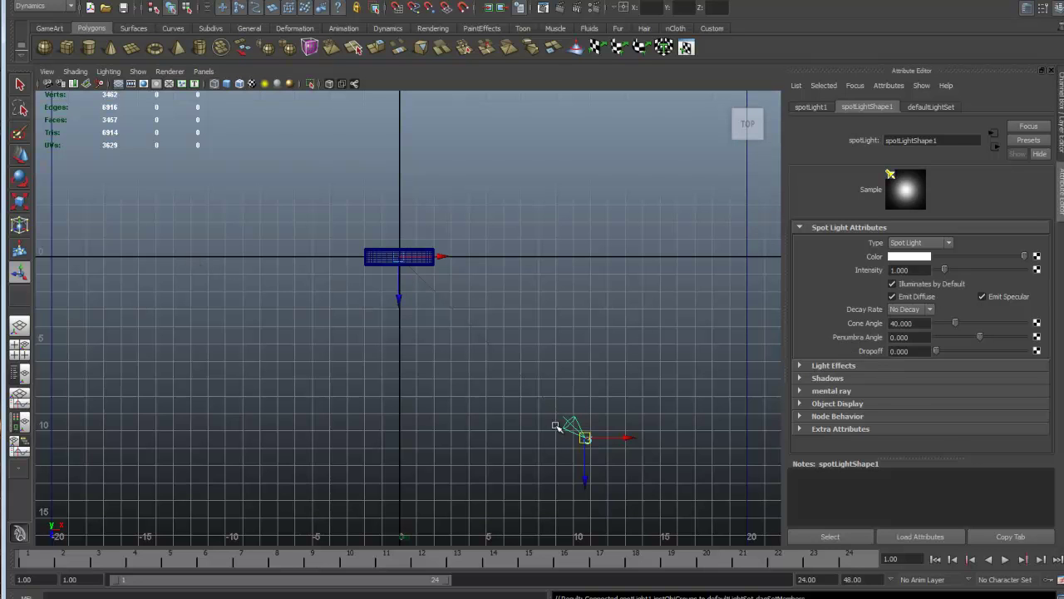
Set the spot light's intensity to 0.8, clear the selection and return to the full-size perspective view.
drag(915, 269, 884, 273)
key(Return)
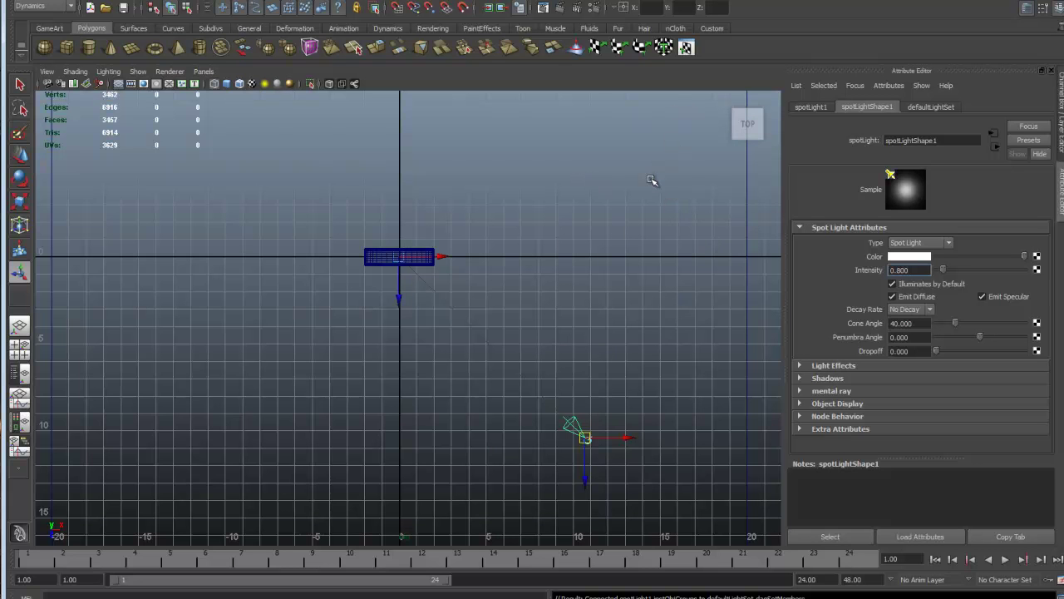
key(Delete)
key(space)
key(space)
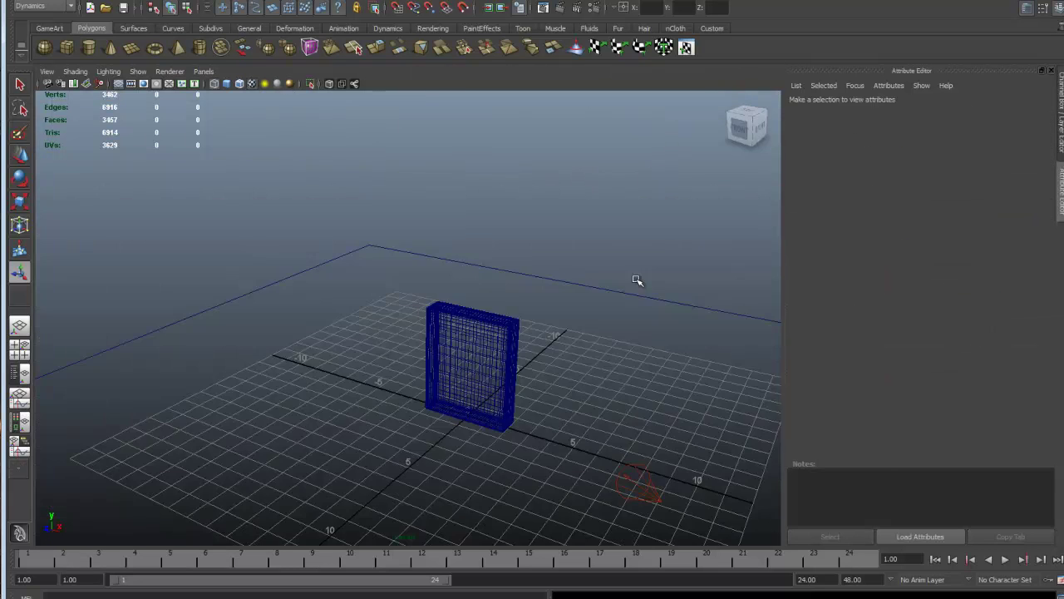
key(space)
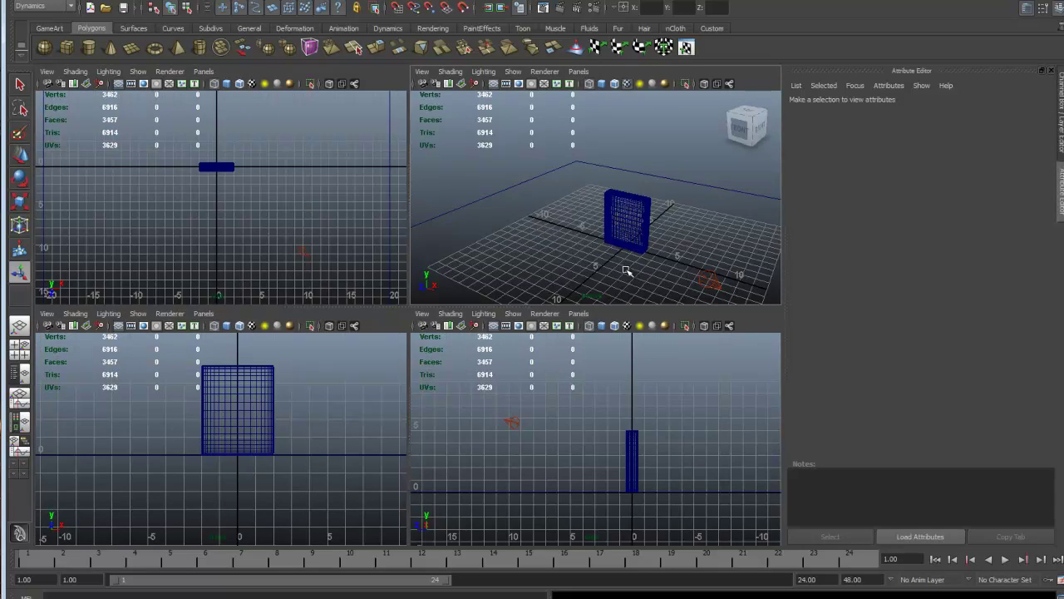
key(space)
alt+middle_drag(596, 297, 612, 241)
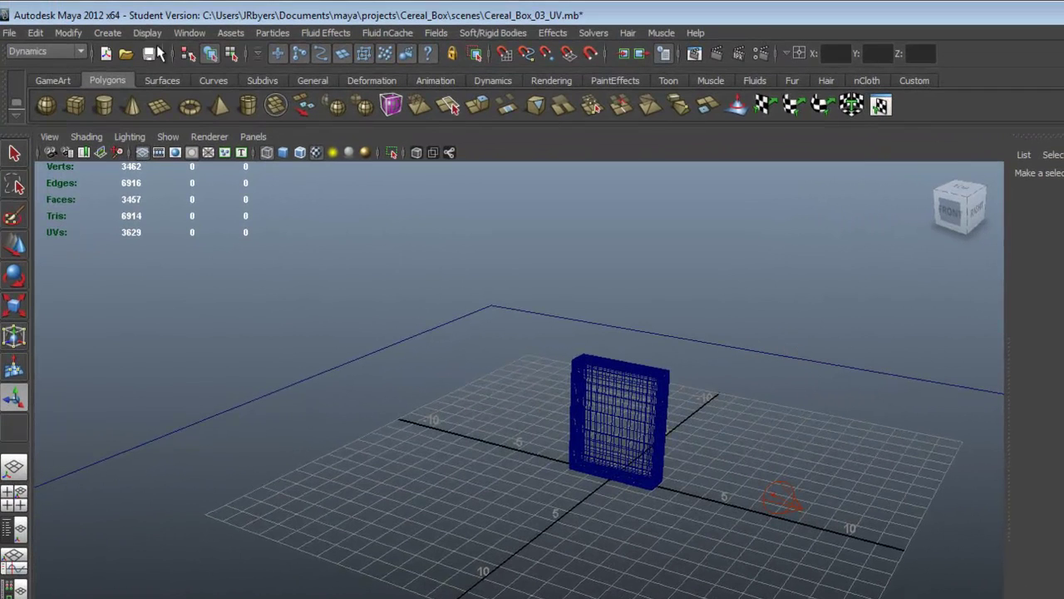
Open the creation options for a basic camera.
click(108, 33)
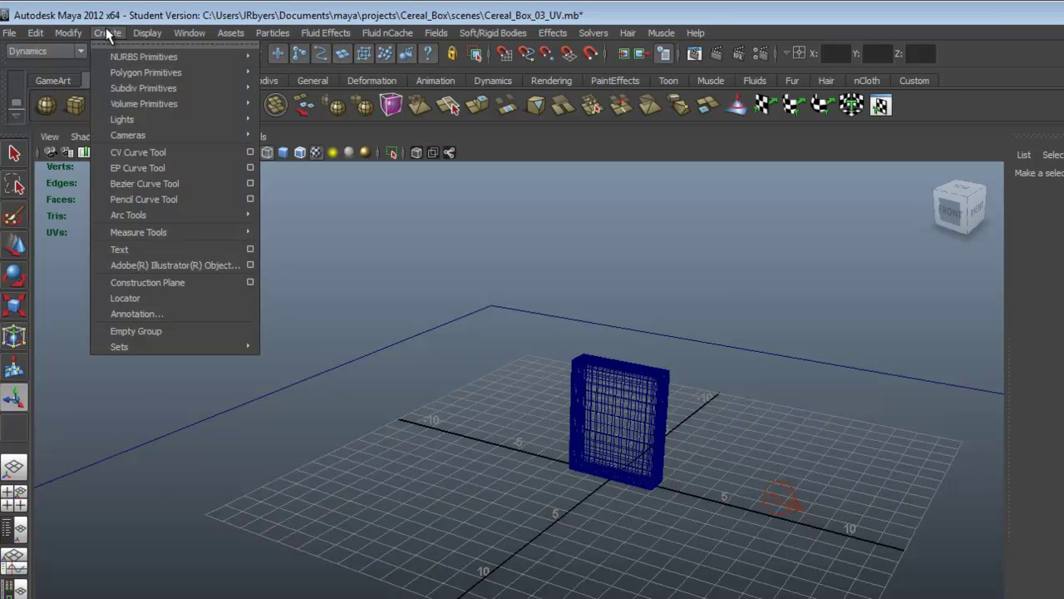
mouse_move(233, 136)
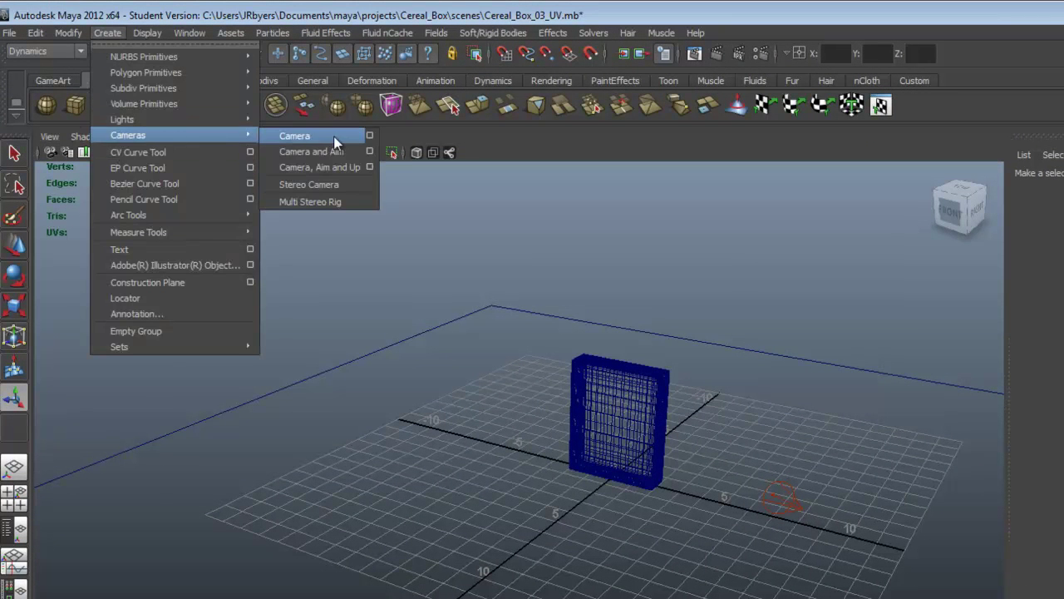
click(370, 135)
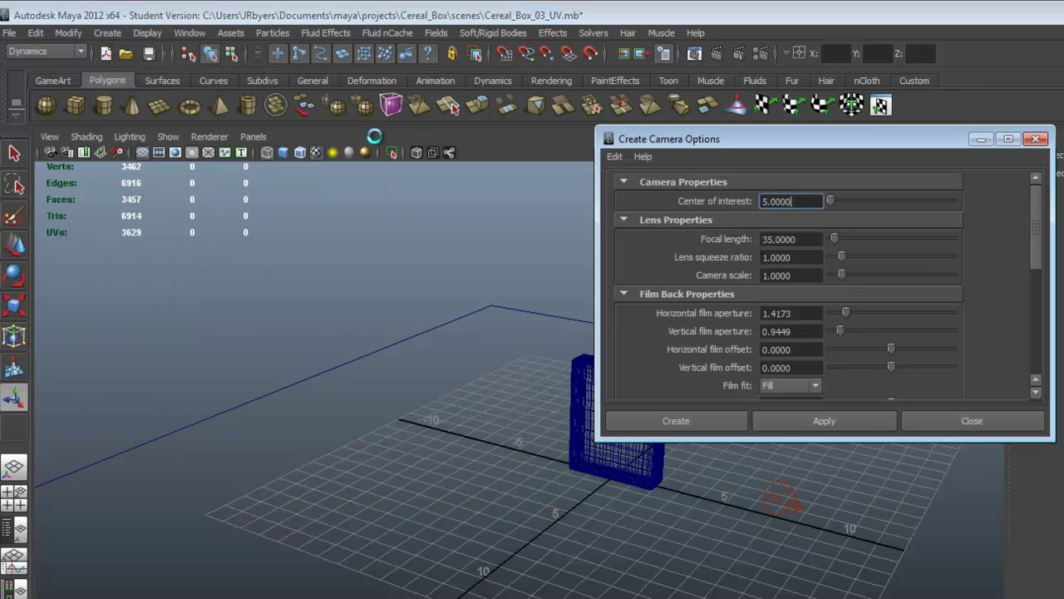
click(615, 155)
click(621, 182)
drag(864, 140, 609, 234)
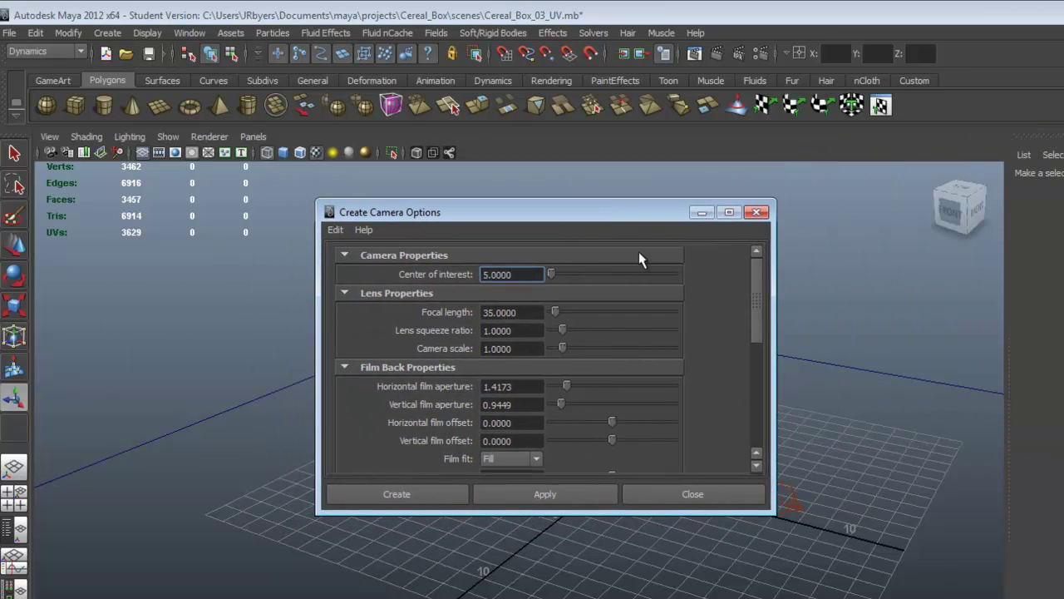
drag(656, 203, 490, 229)
drag(660, 321, 685, 282)
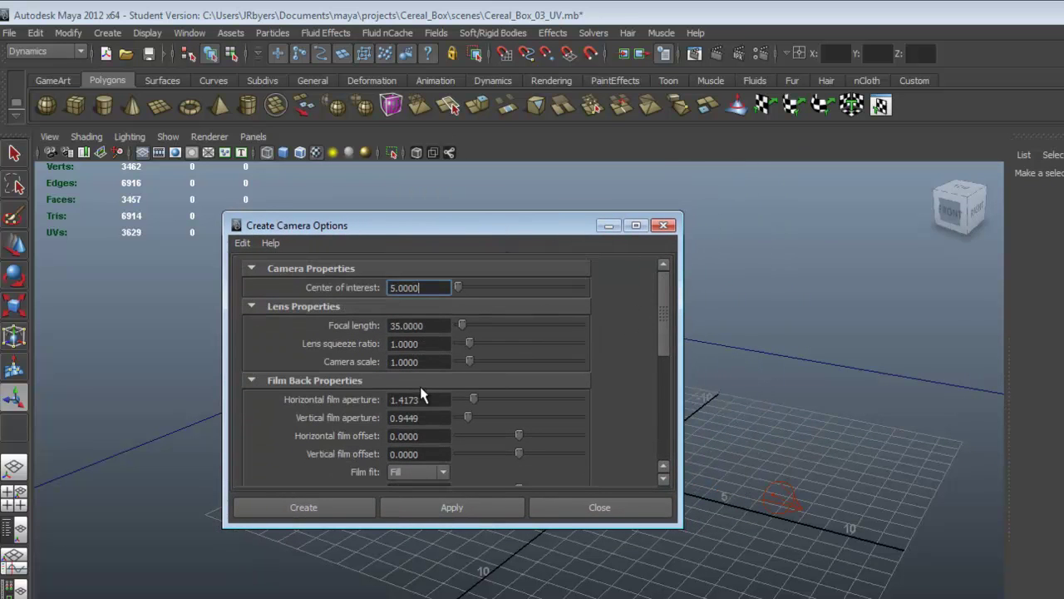
drag(437, 223, 516, 197)
mouse_move(746, 293)
mouse_down()
mouse_move(748, 398)
mouse_move(751, 273)
mouse_up()
drag(596, 197, 635, 257)
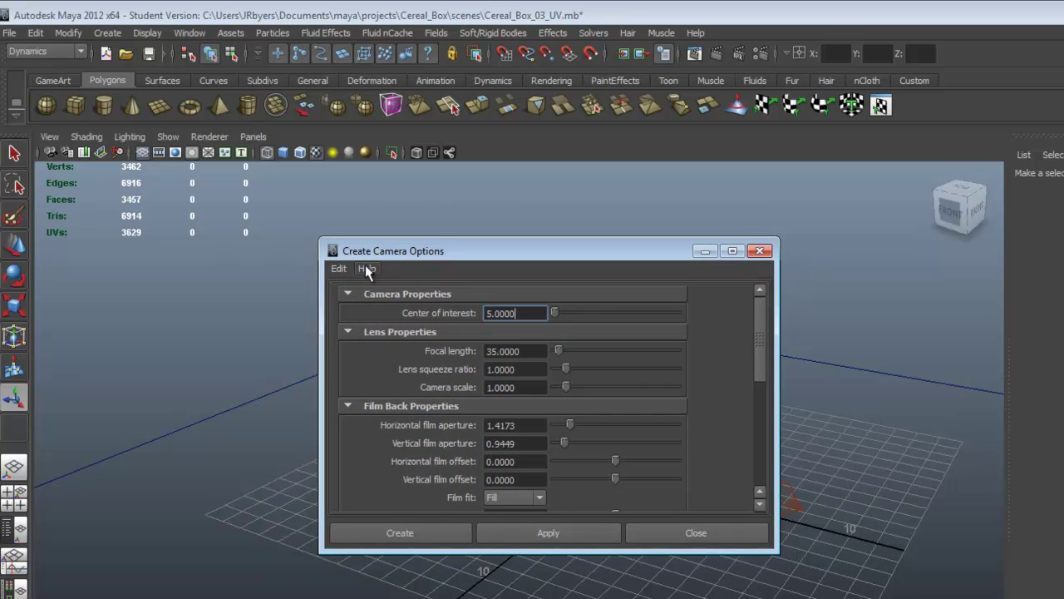
Create the camera with a center of interest of 5 and a focal length of 35.
click(337, 269)
click(345, 287)
click(434, 537)
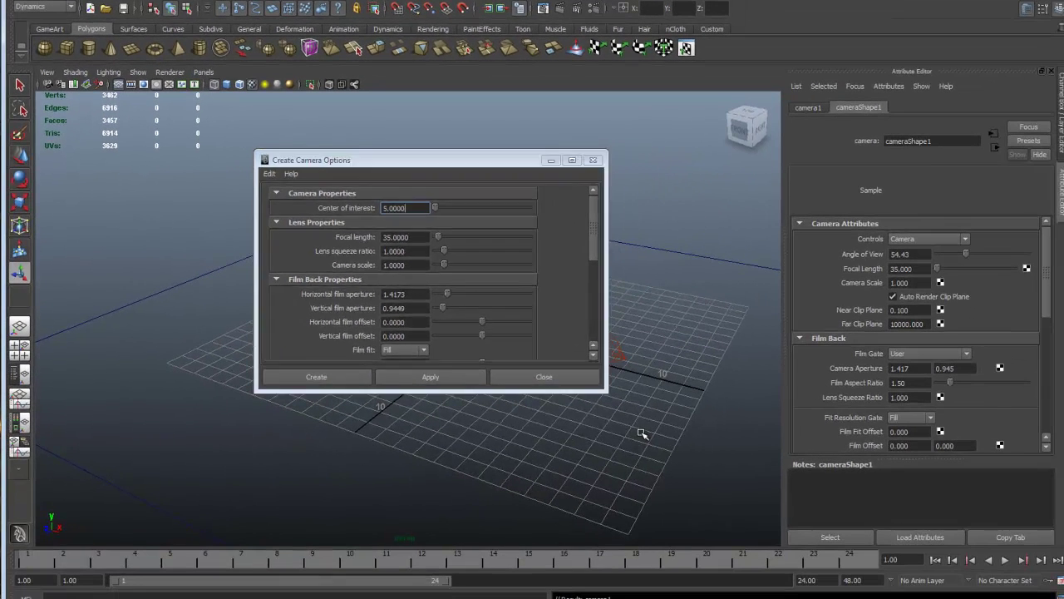
Move the new camera back along the Z axis so it stands in front of the cereal box.
alt+drag(553, 399, 455, 362)
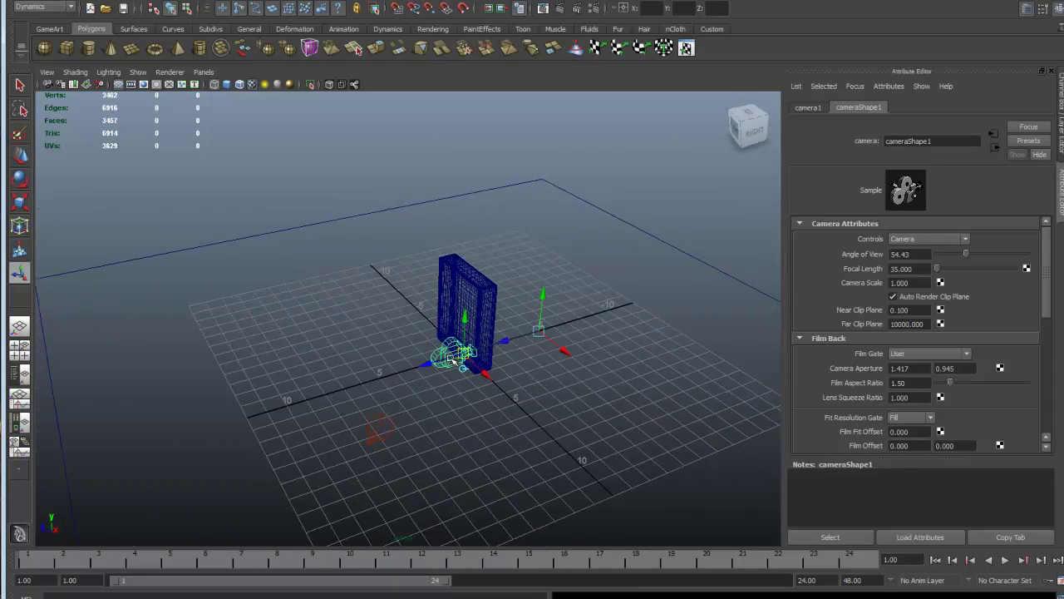
alt+right_drag(456, 363, 500, 403)
alt+drag(480, 402, 298, 424)
alt+right_drag(298, 423, 344, 387)
alt+drag(344, 388, 329, 347)
alt+right_drag(329, 348, 423, 311)
alt+drag(424, 311, 458, 311)
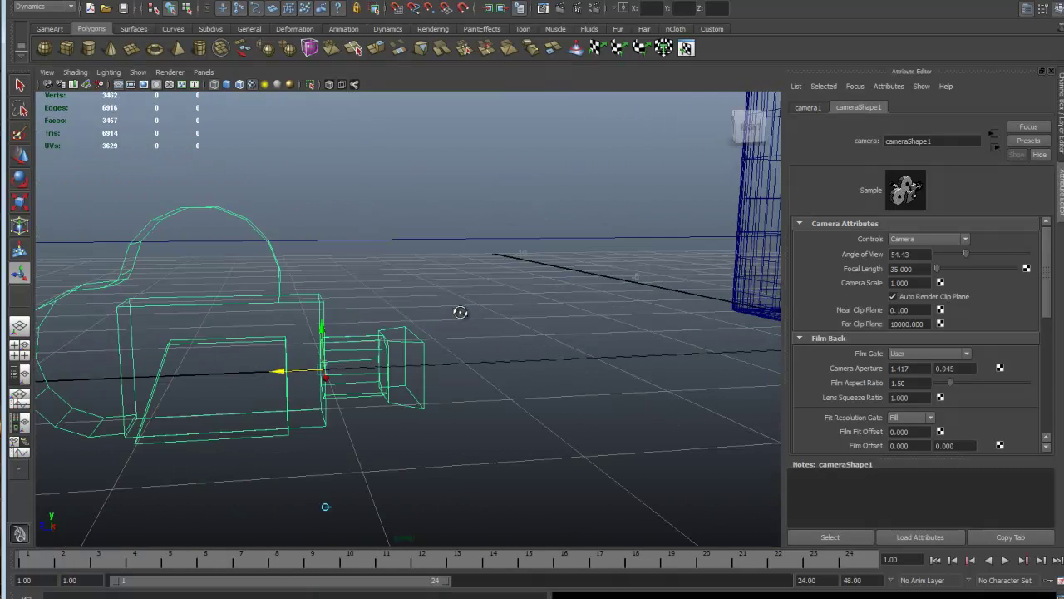
Examine the camera's body and lens from several angles and check which way it faces relative to the cereal box.
alt+drag(451, 368, 523, 360)
alt+middle_drag(523, 361, 560, 311)
alt+drag(561, 311, 552, 309)
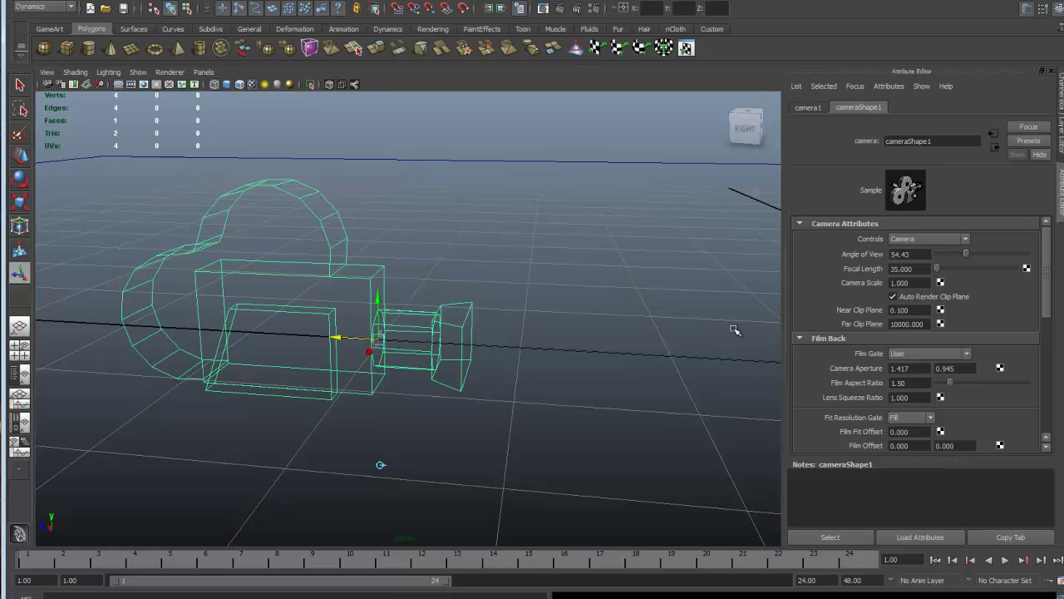
alt+drag(403, 339, 456, 334)
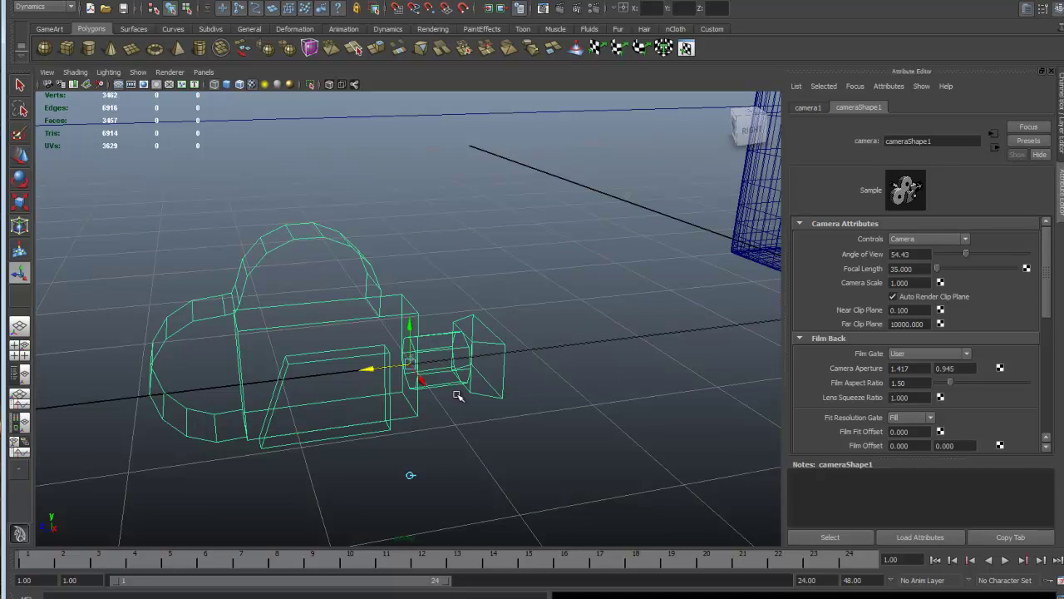
scroll(482, 408, down, 3)
alt+drag(498, 404, 627, 335)
scroll(564, 397, down, 3)
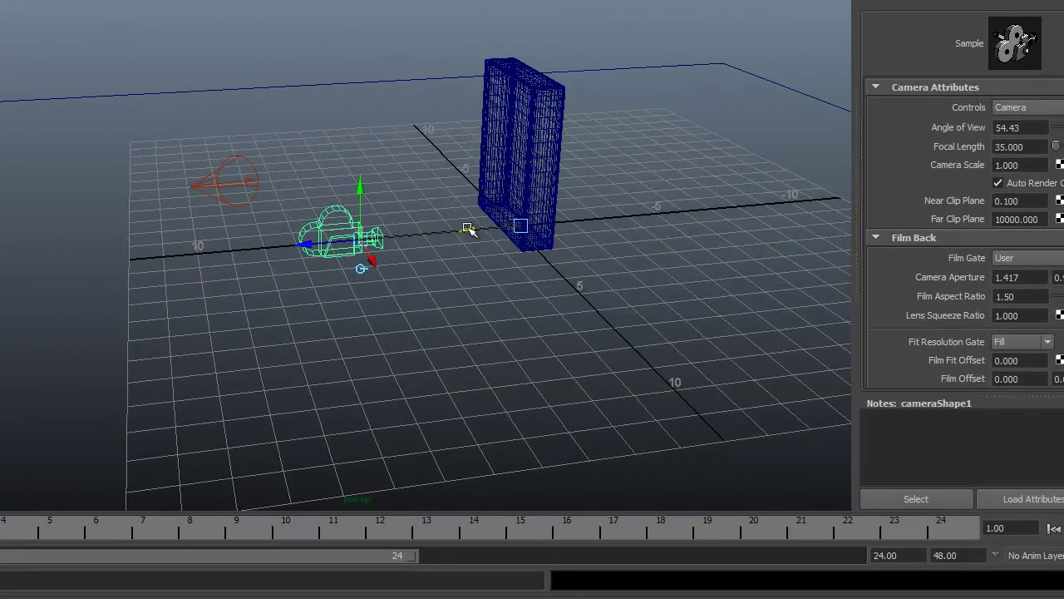
Raise the camera and its aim point to the cereal box's middle height, and pull the camera farther back along Z.
drag(510, 178, 493, 103)
drag(362, 175, 364, 78)
drag(299, 156, 373, 292)
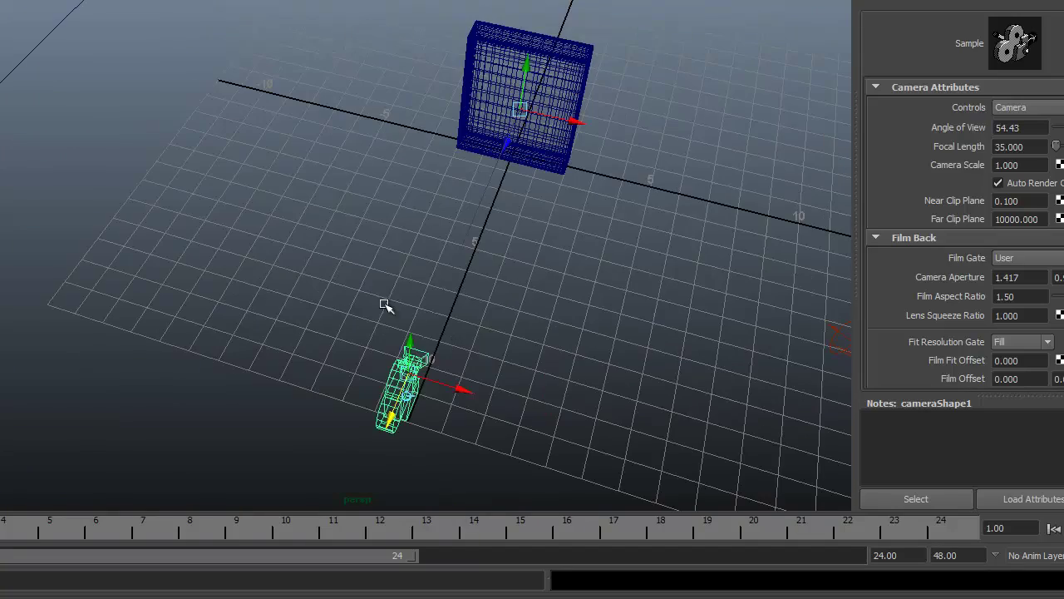
Shift the camera toward positive X and raise it higher for an angled view of the cereal box.
drag(464, 386, 678, 417)
alt+drag(672, 353, 479, 268)
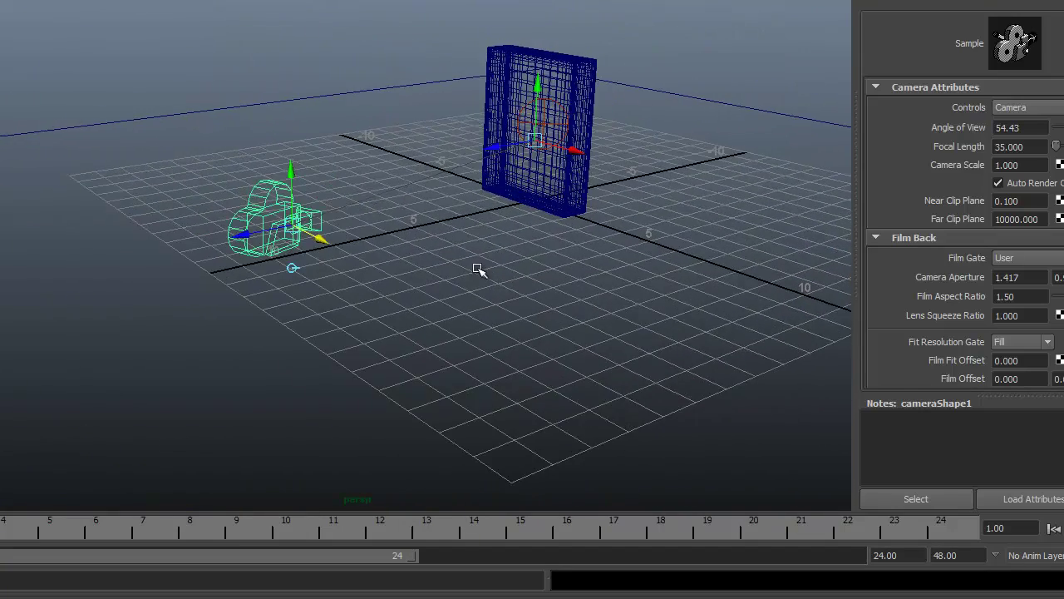
drag(287, 174, 313, 90)
alt+drag(334, 172, 610, 350)
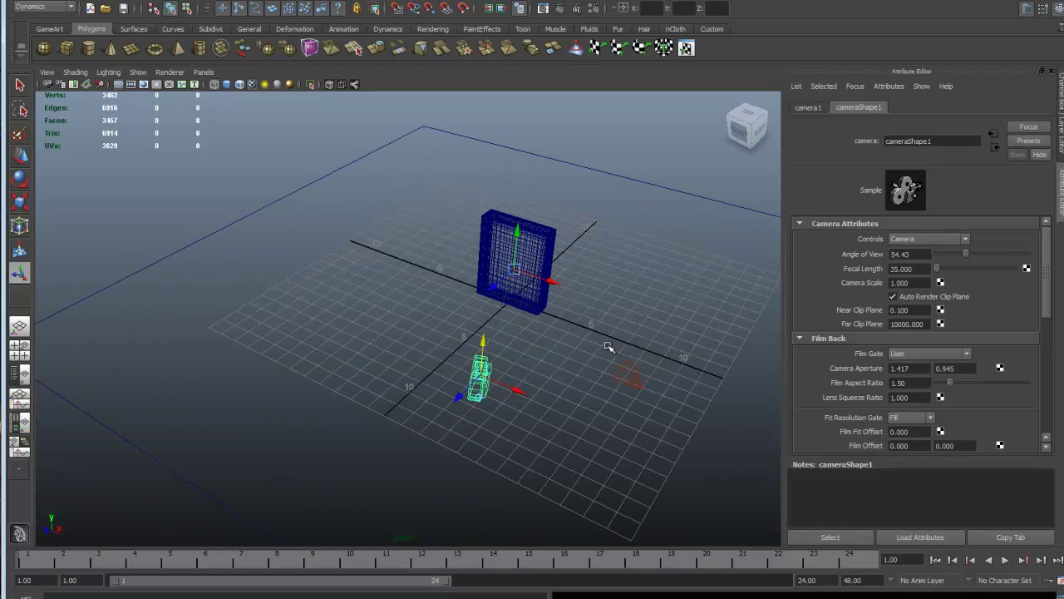
Select the spot light and the camera in turn to view their attributes.
click(636, 375)
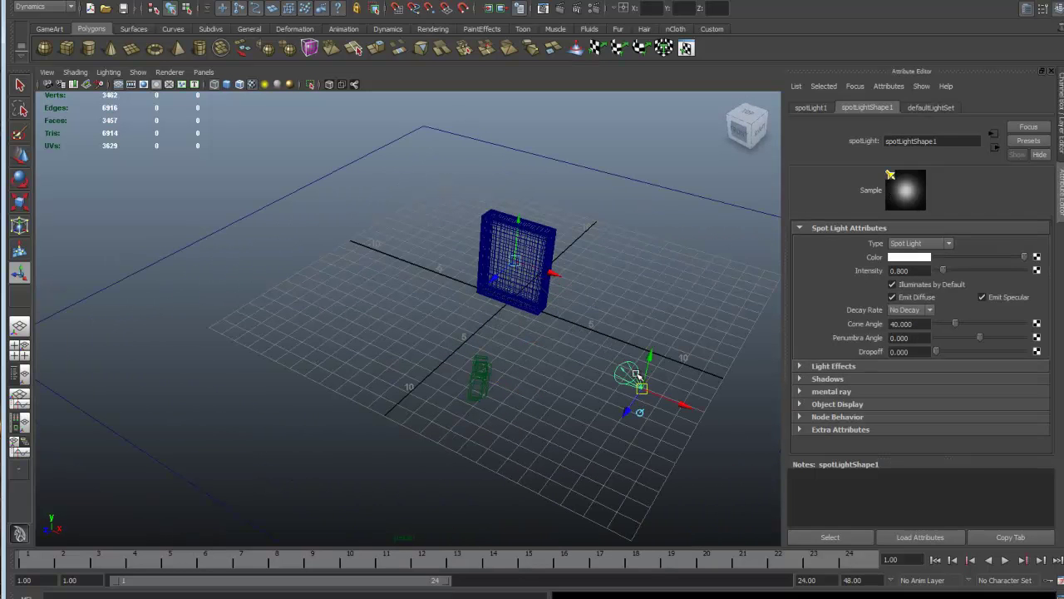
click(483, 384)
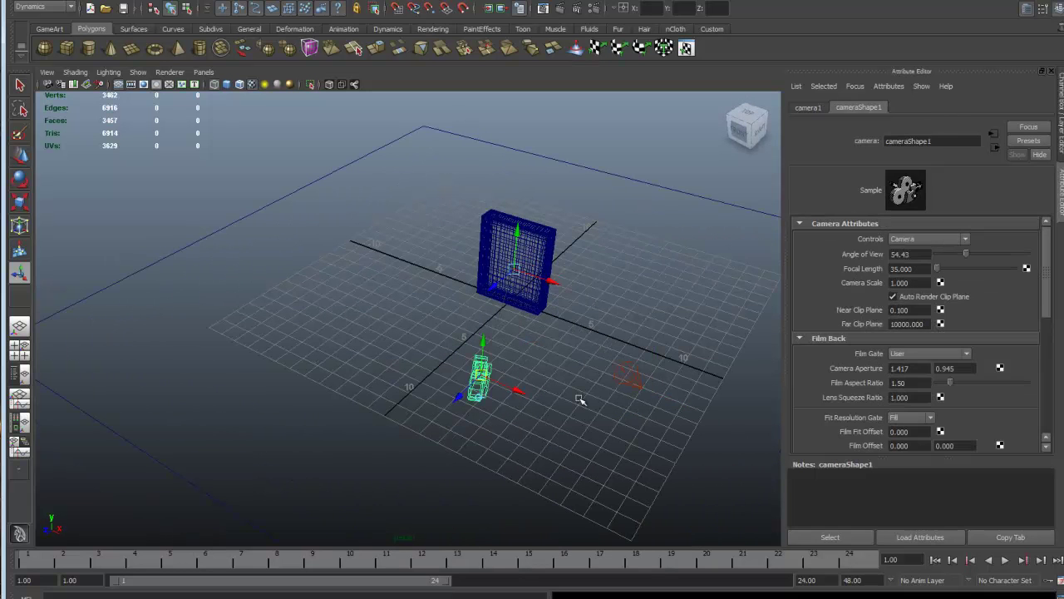
click(629, 384)
alt+drag(647, 375, 596, 261)
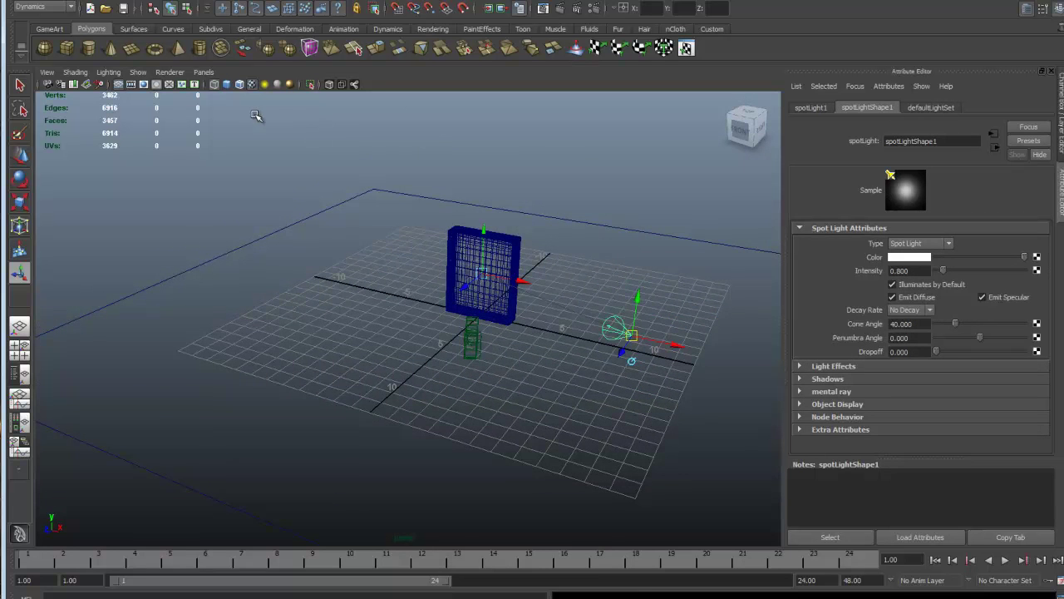
Look through camera1 and display the scene with textured shading.
click(204, 72)
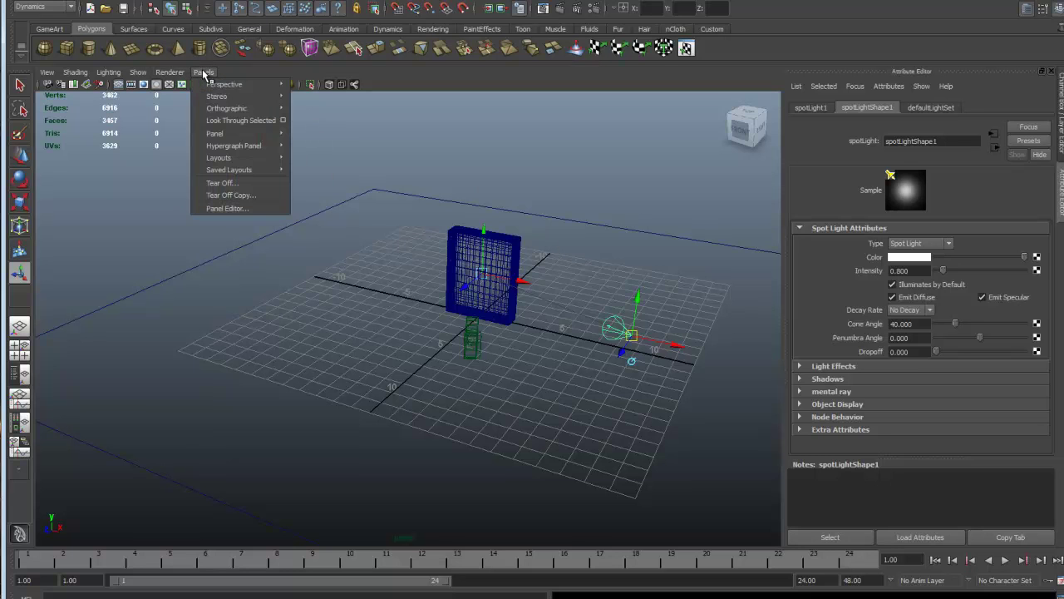
mouse_move(210, 89)
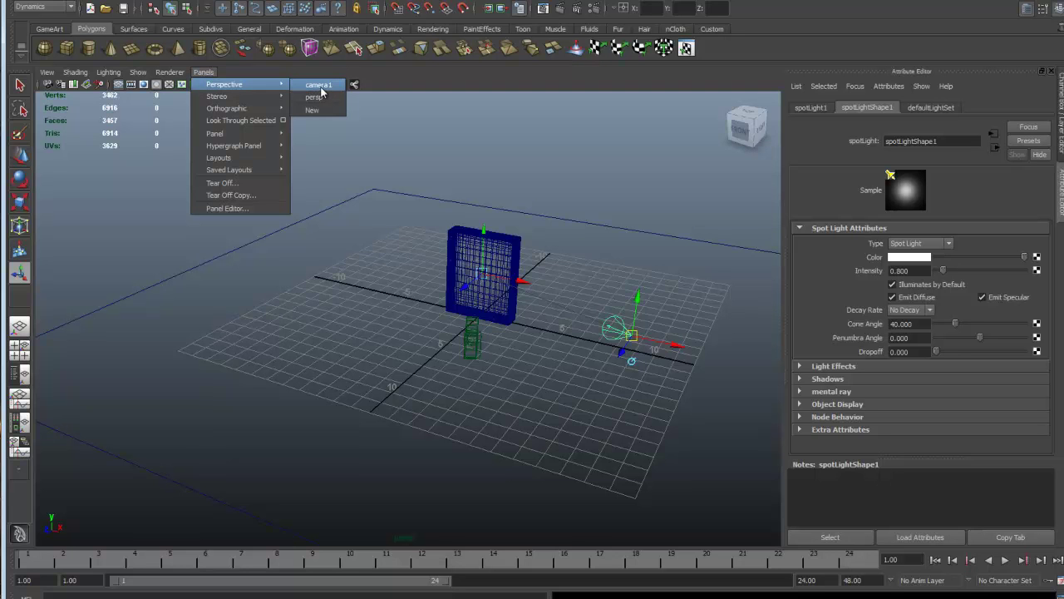
click(319, 85)
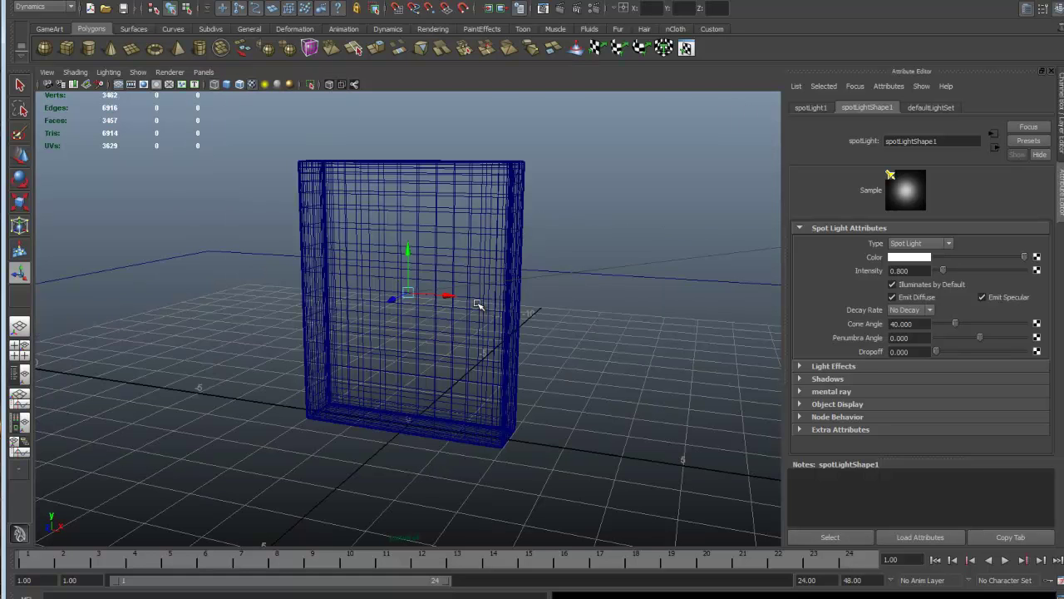
key(6)
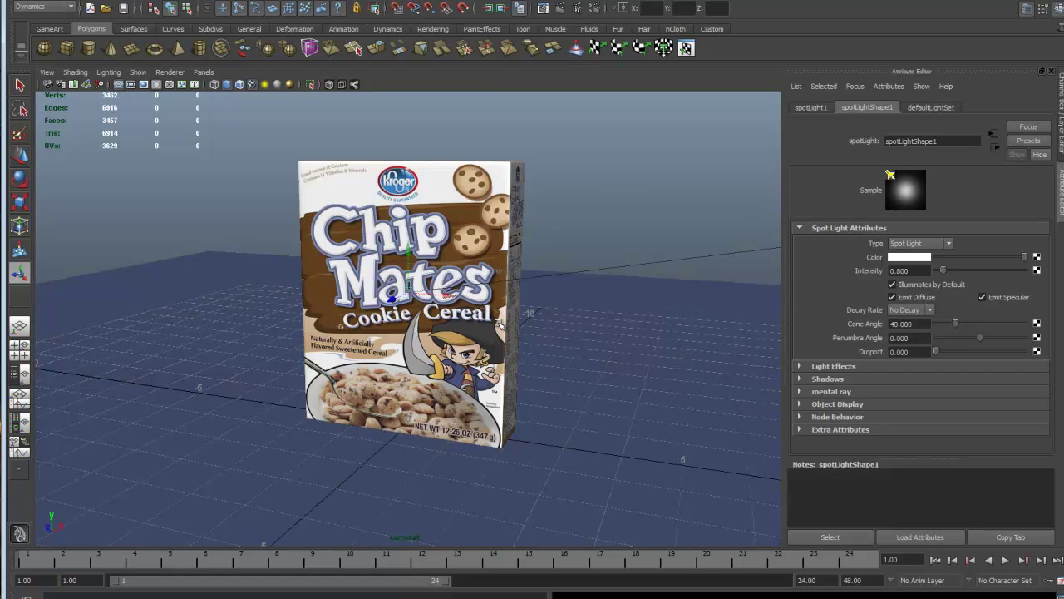
Frame the cereal box more closely through camera1, at a slight angle that shows its front and side.
alt+middle_drag(497, 322, 521, 326)
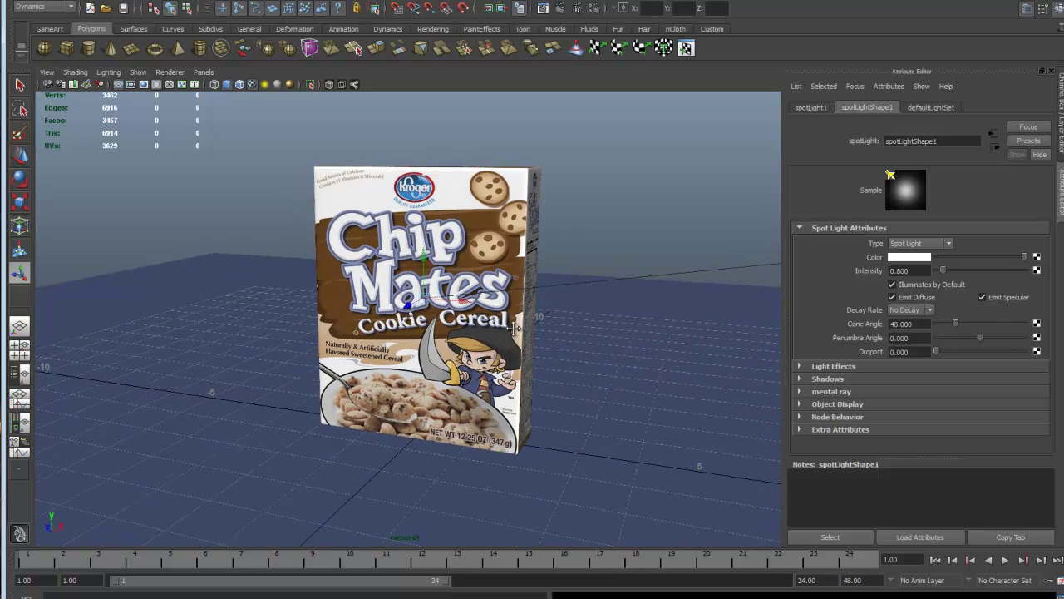
alt+middle_drag(592, 349, 568, 371)
mouse_move(568, 371)
alt+mouse_down()
mouse_move(613, 385)
mouse_move(613, 361)
mouse_move(570, 361)
mouse_move(600, 352)
mouse_move(585, 359)
alt+mouse_up()
alt+right_drag(587, 354, 631, 360)
alt+drag(631, 360, 609, 345)
alt+right_drag(628, 348, 655, 353)
alt+middle_drag(560, 319, 571, 319)
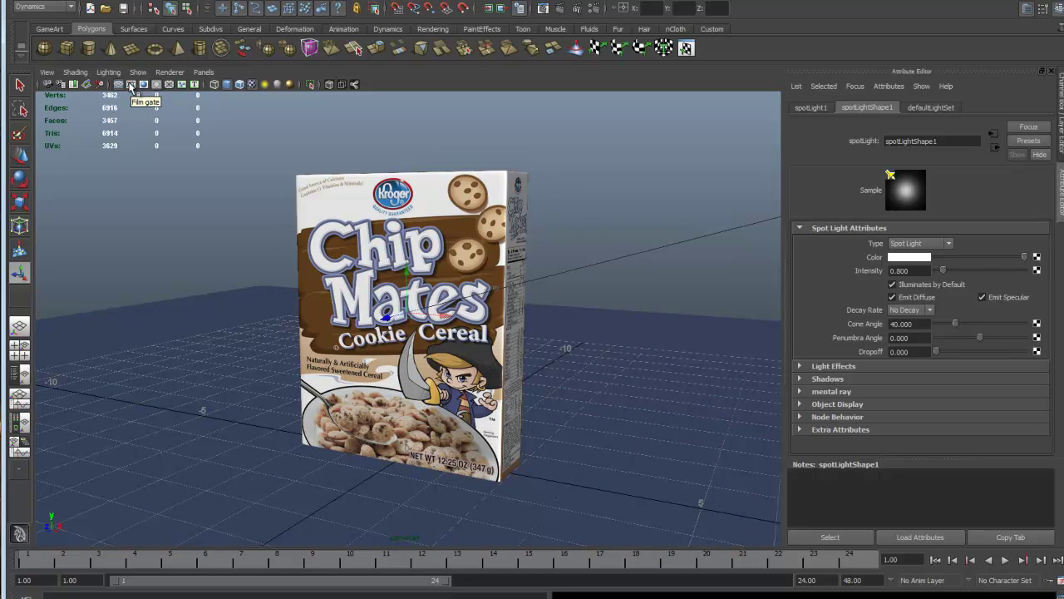
Display the film gate around the camera1 view, and replace it with the resolution gate.
click(130, 86)
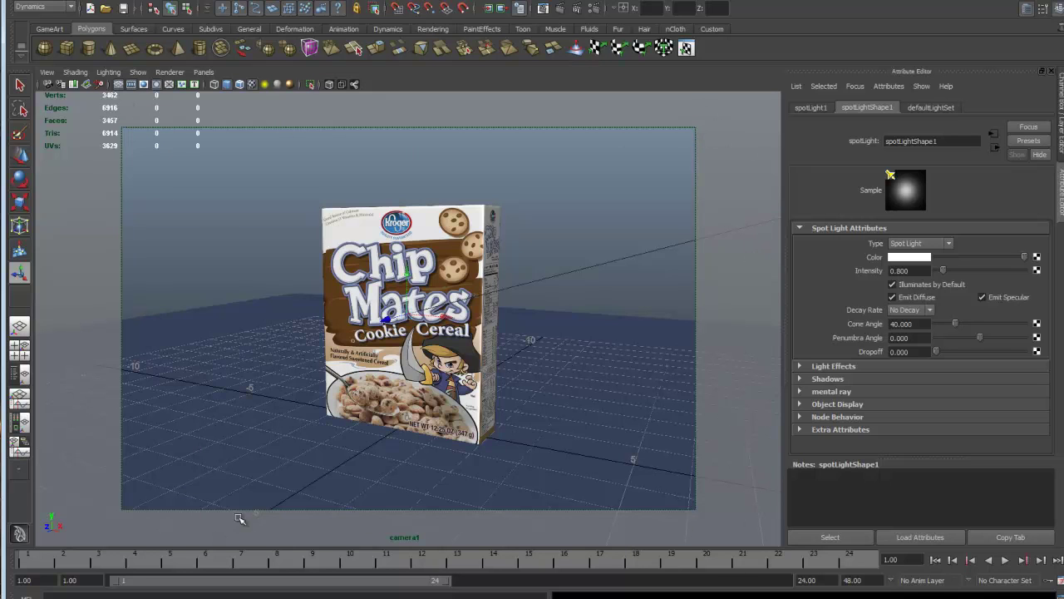
click(143, 85)
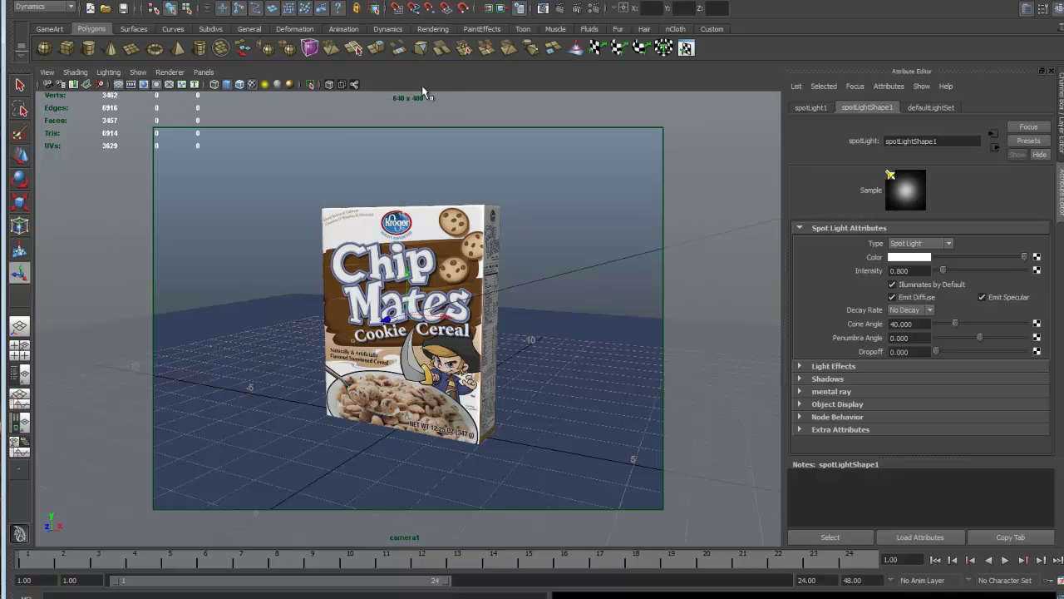
click(144, 85)
click(144, 85)
click(146, 85)
click(146, 85)
Toggle the gate mask off and back on to compare the area outside camera1's resolution gate.
click(157, 85)
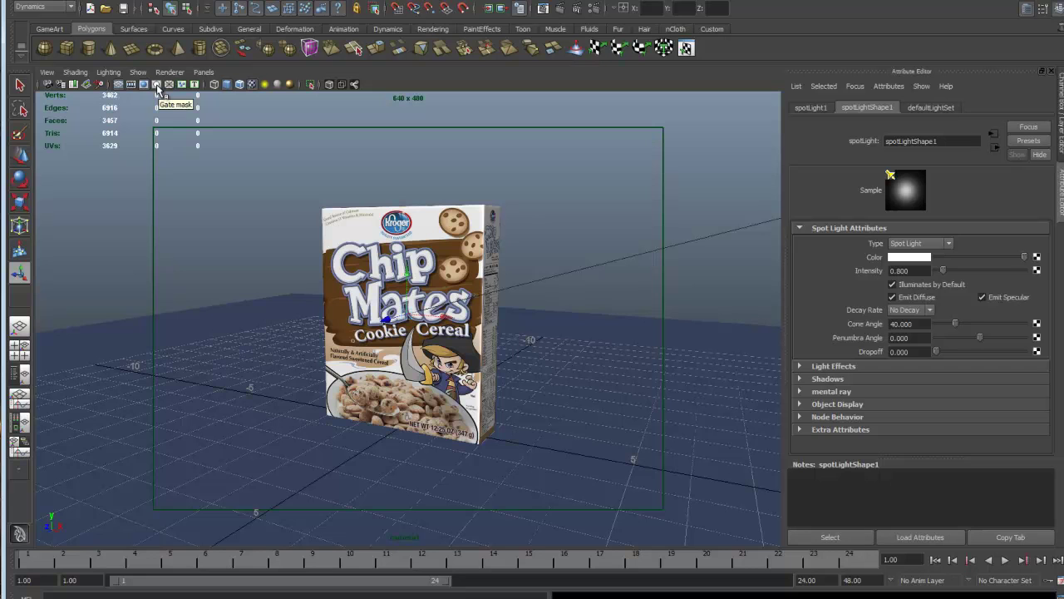
click(157, 85)
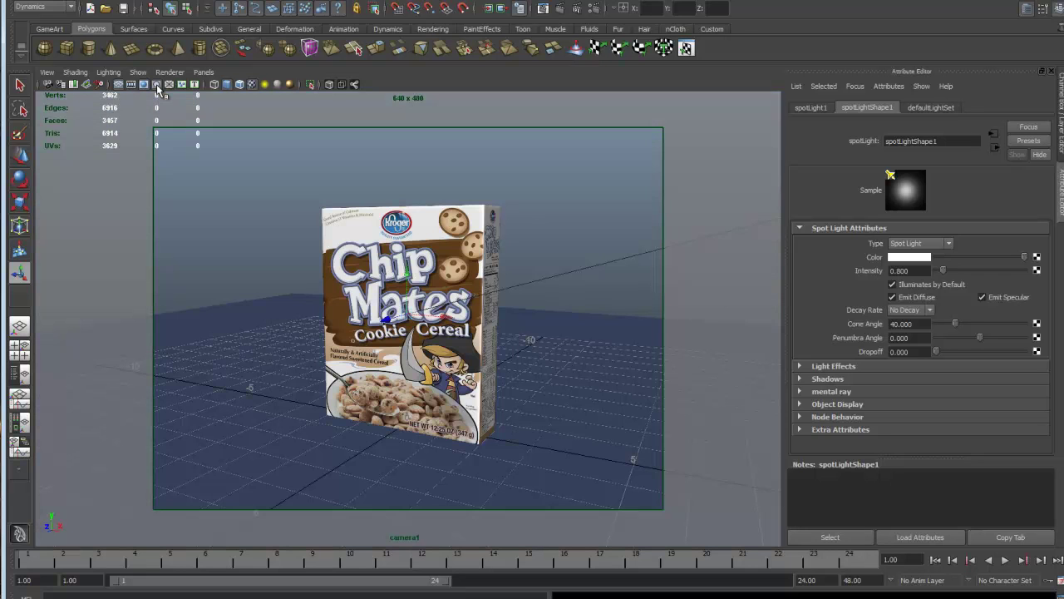
click(156, 84)
click(157, 84)
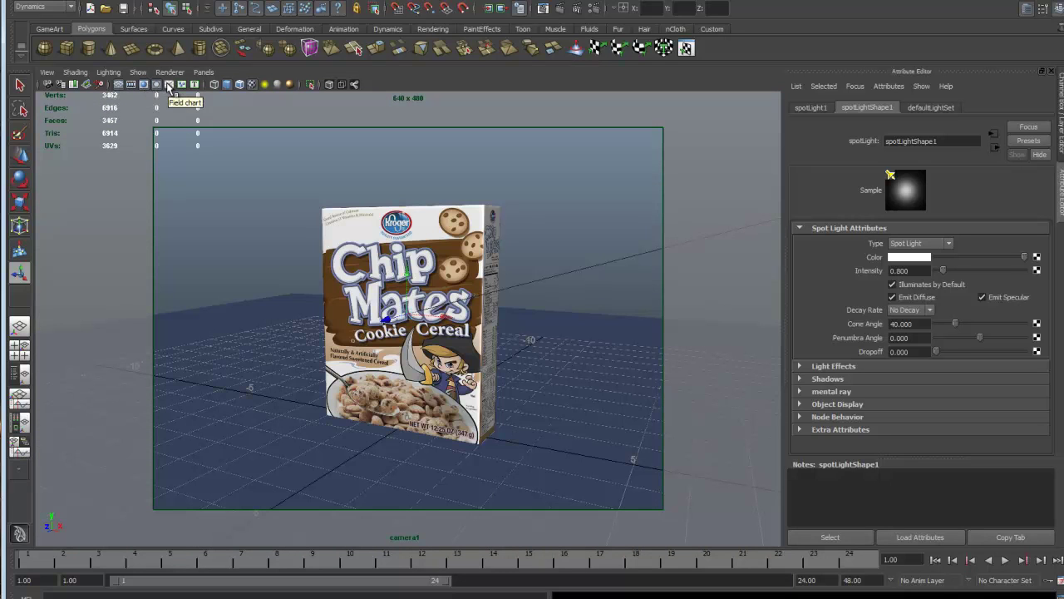
Reposition the cereal box near the centre of camera1's frame using the field chart as a guide, and hide the chart.
click(169, 86)
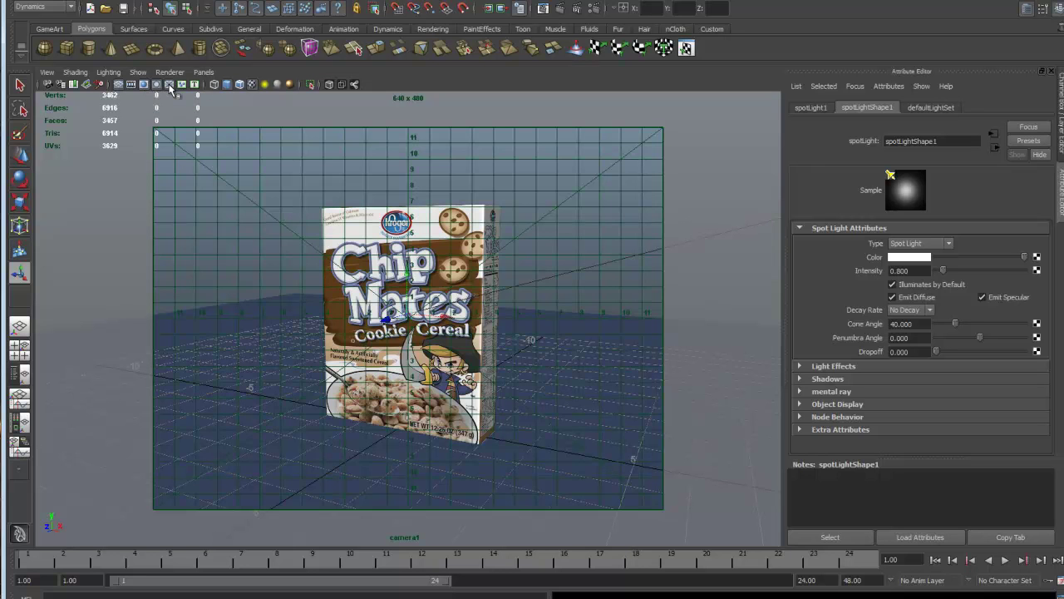
click(169, 85)
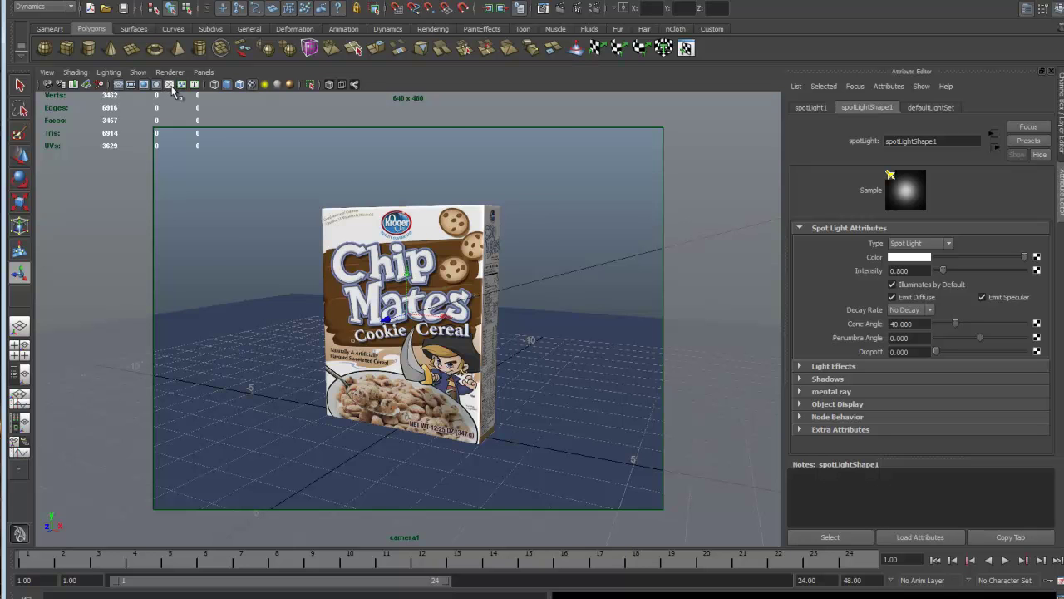
click(170, 86)
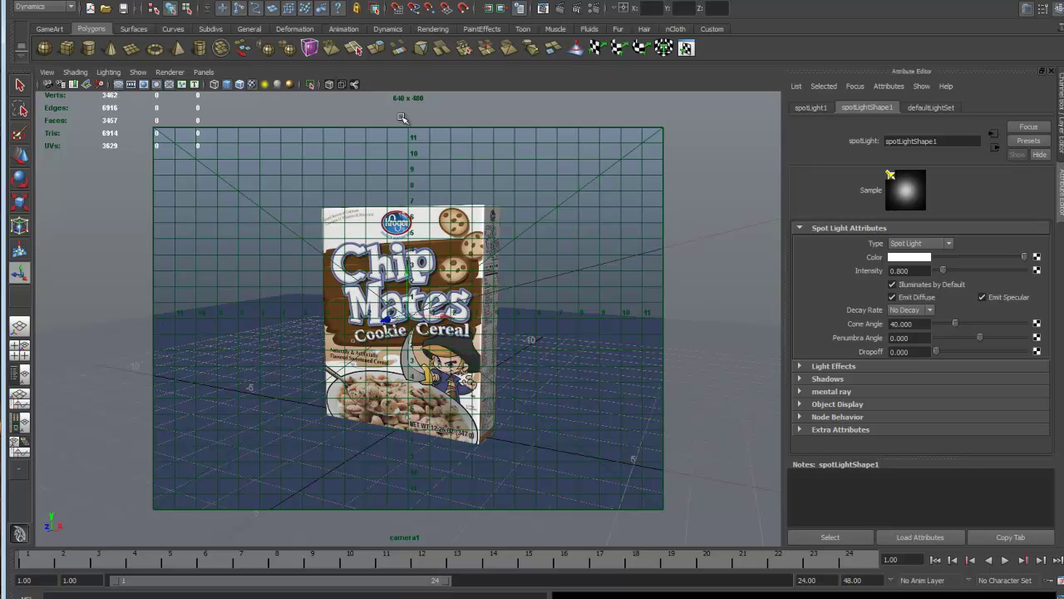
scroll(509, 389, down, 5)
scroll(508, 387, up, 5)
alt+middle_drag(503, 376, 404, 349)
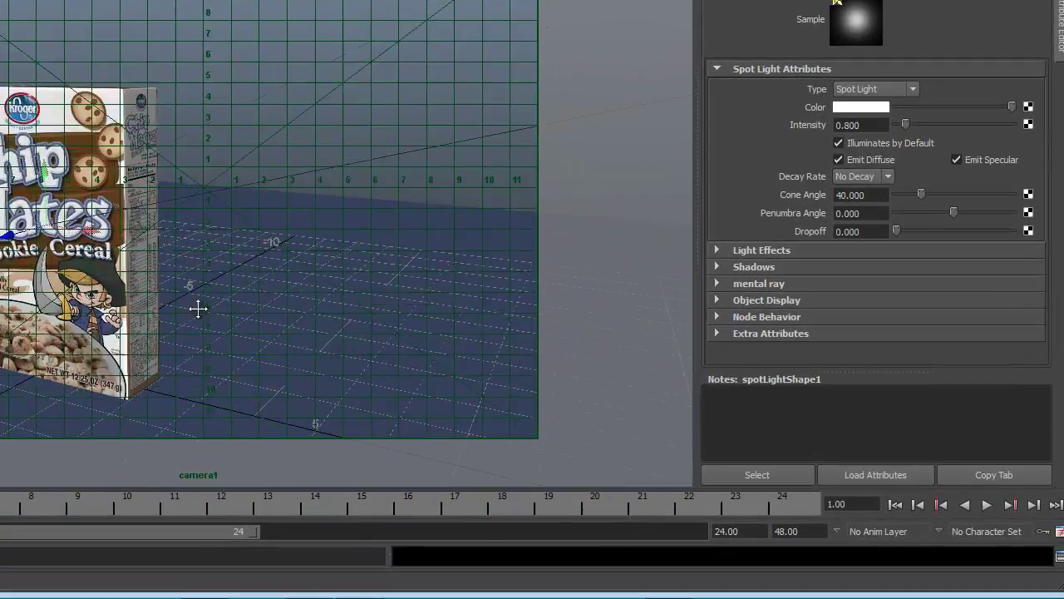
alt+middle_drag(198, 309, 174, 503)
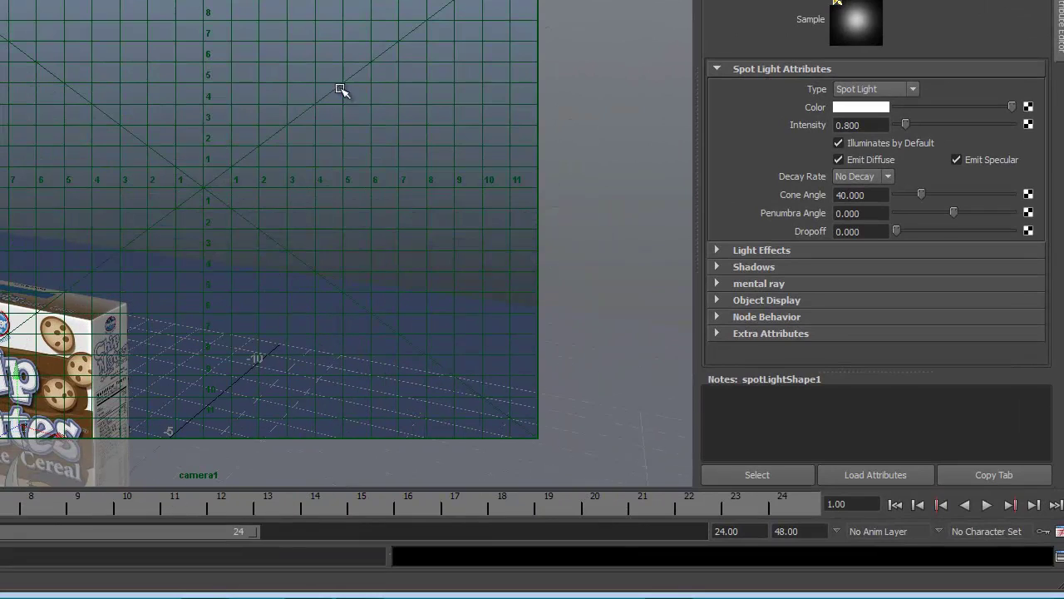
alt+middle_drag(304, 396, 488, 152)
mouse_move(445, 185)
alt+middle_down()
mouse_move(463, 148)
mouse_move(275, 380)
mouse_move(413, 274)
mouse_move(434, 200)
alt+middle_up()
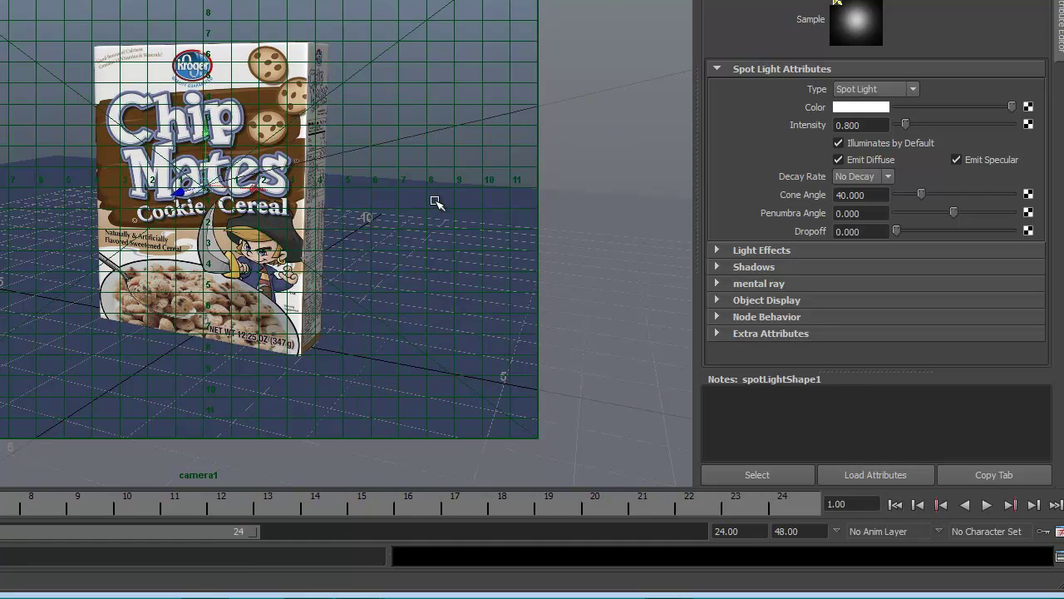
mouse_move(424, 195)
alt+middle_down()
mouse_move(430, 174)
mouse_move(425, 184)
alt+middle_up()
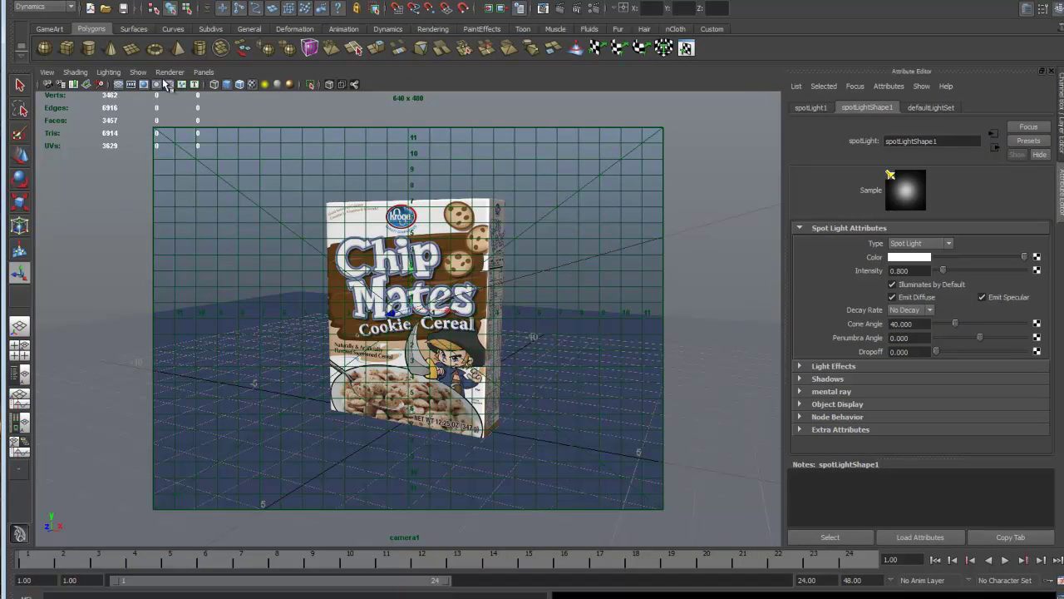
click(169, 84)
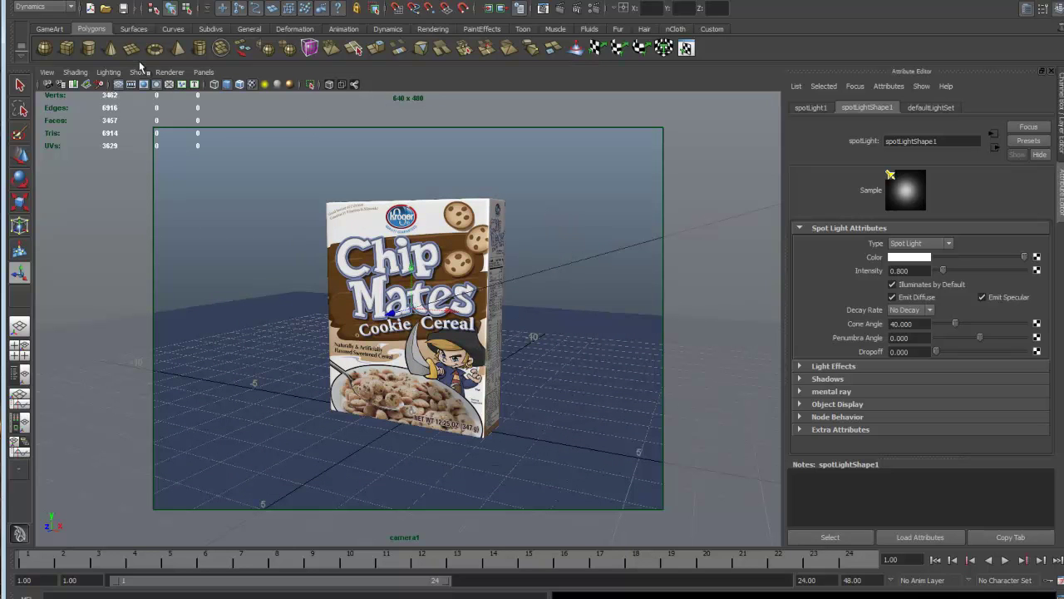
Save the current camera1 view of the box's front as a new bookmark.
click(47, 75)
mouse_move(108, 191)
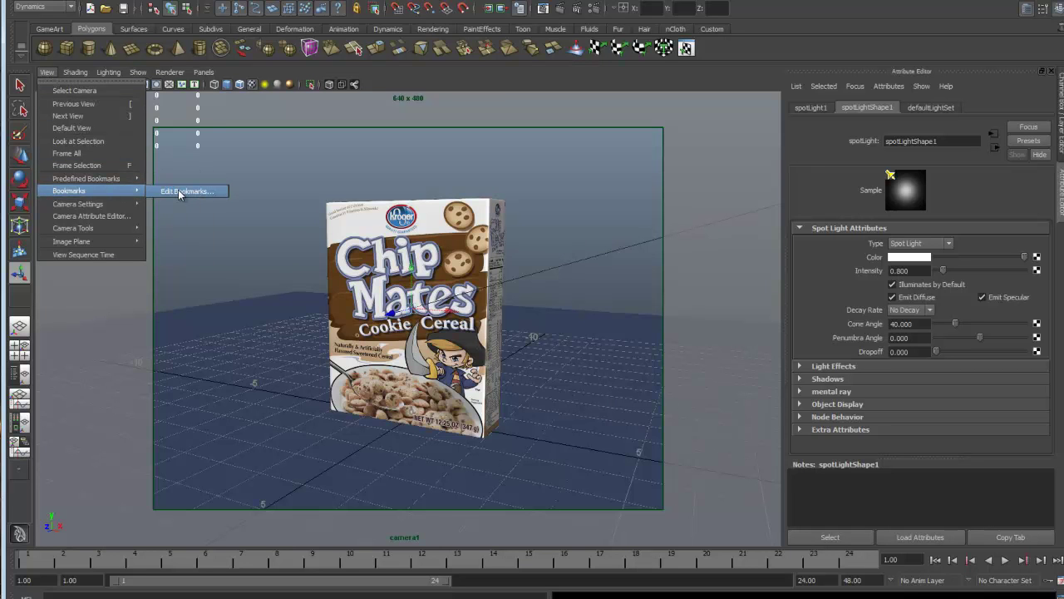
click(197, 193)
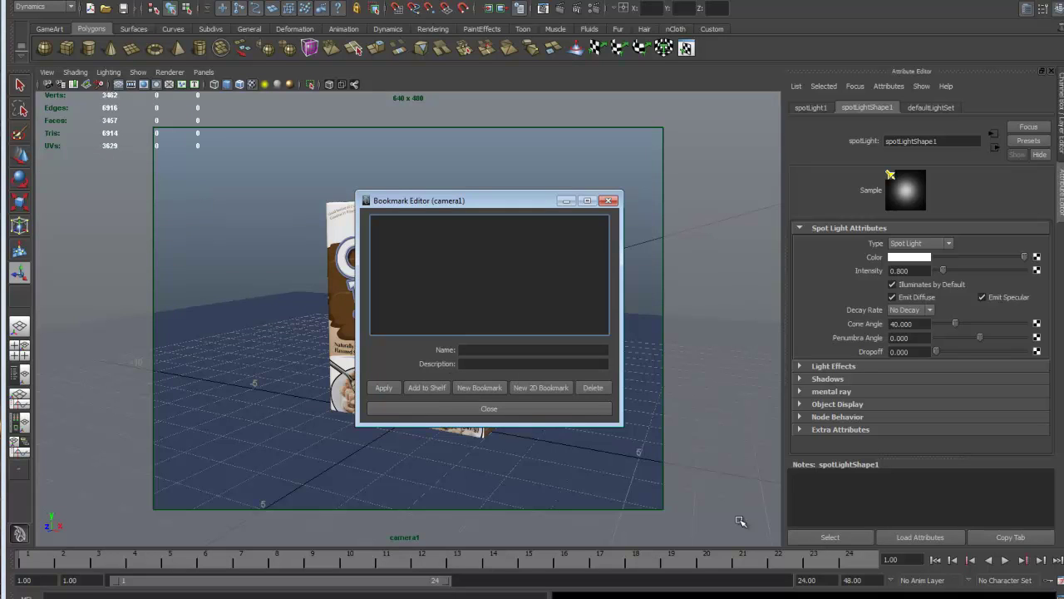
click(478, 388)
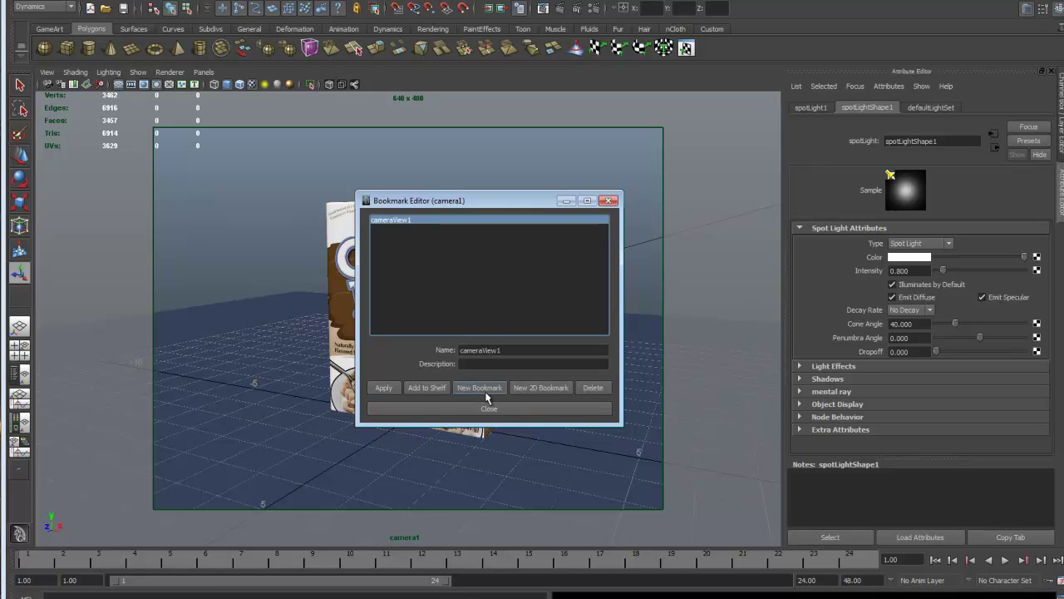
click(496, 407)
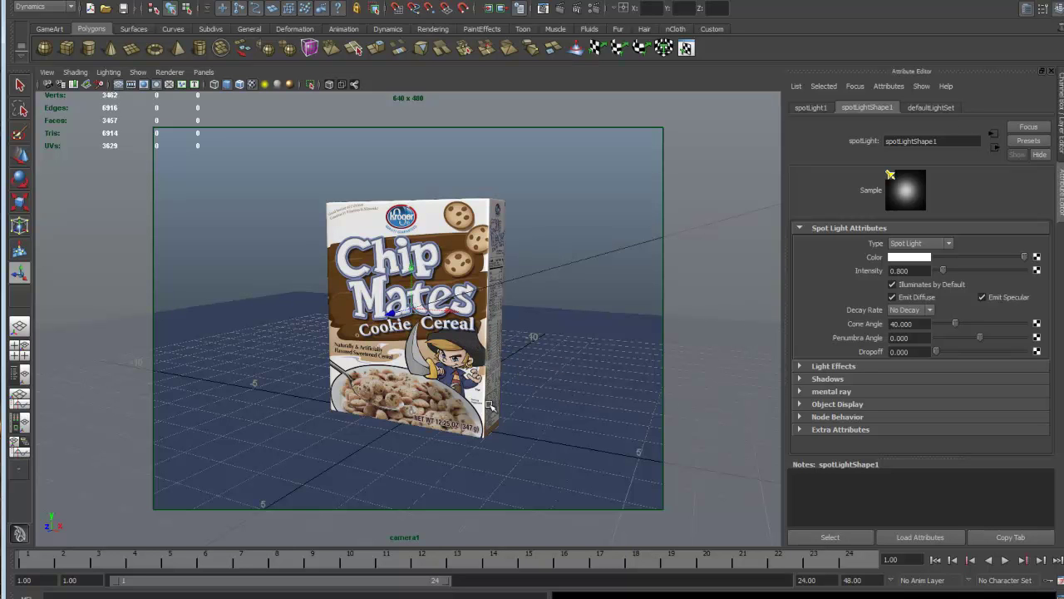
Orbit camera1 to show the box's front with its opposite side panel, and save this angle as a second bookmark.
alt+drag(498, 424, 582, 418)
key([)
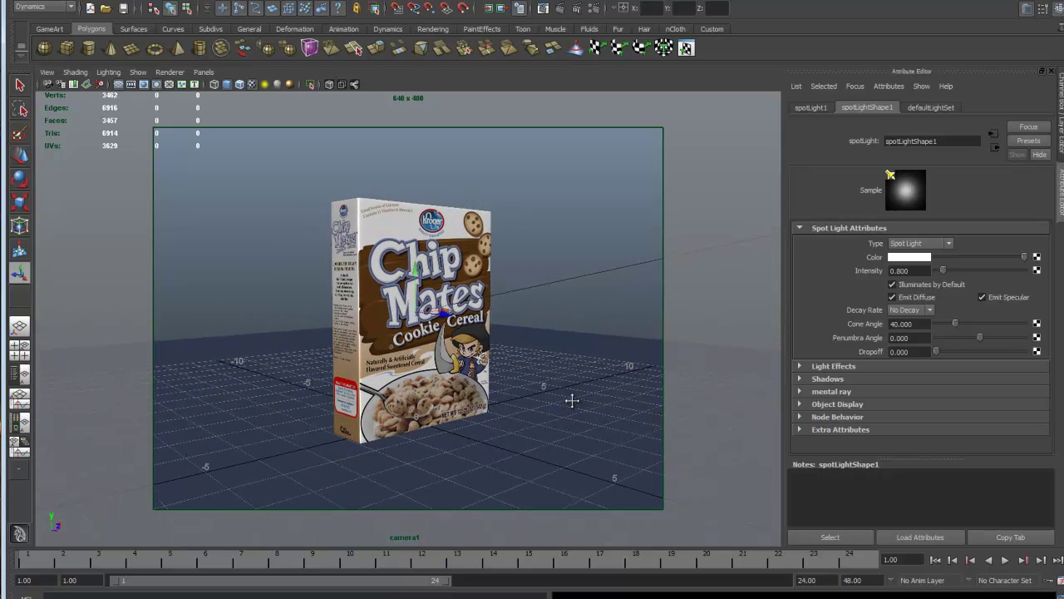
click(48, 72)
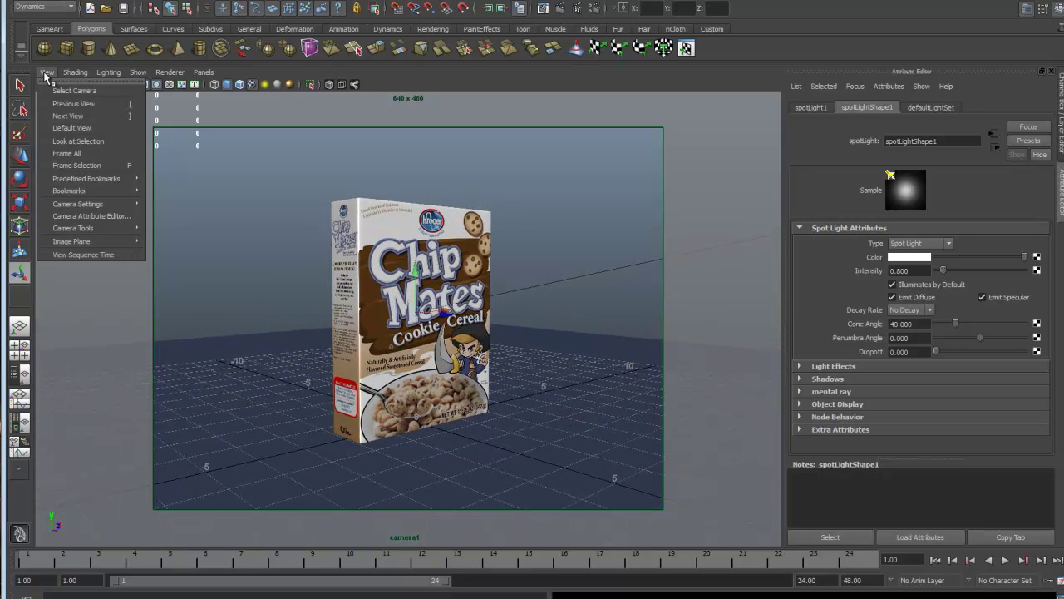
mouse_move(60, 190)
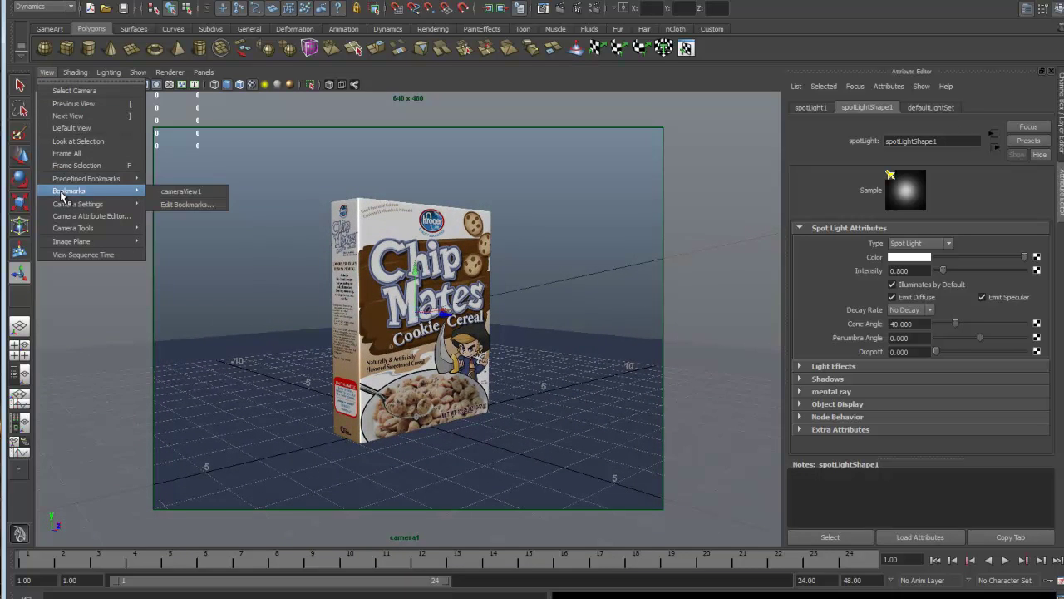
click(181, 204)
click(480, 388)
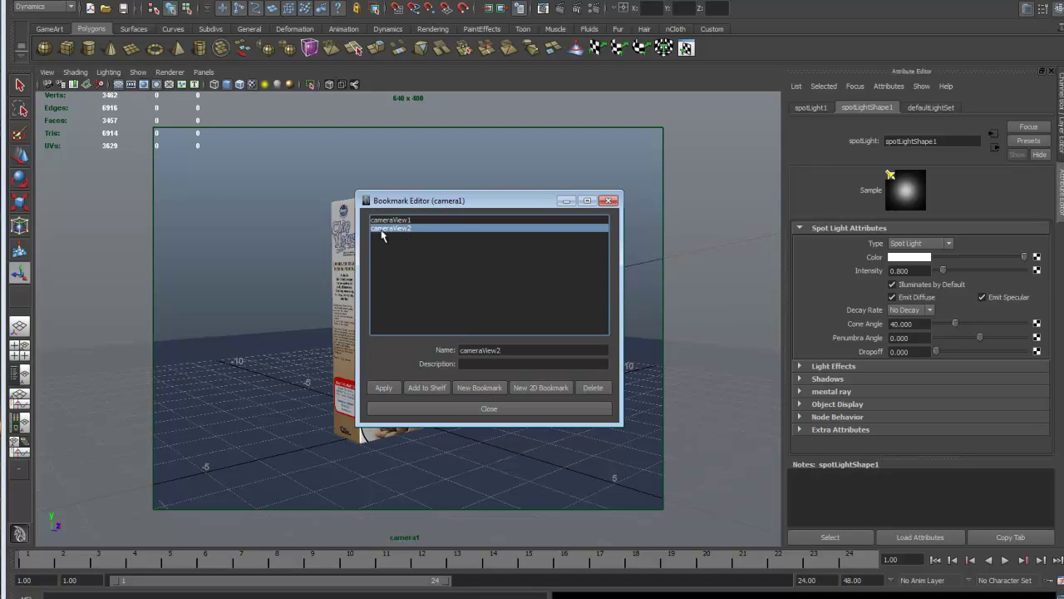
click(494, 408)
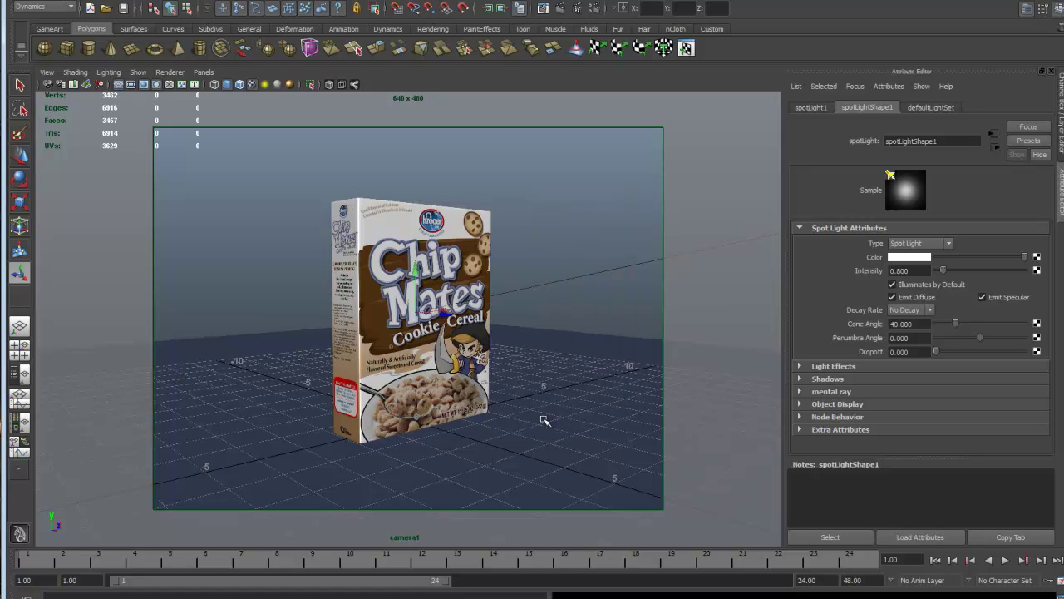
Recall the cameraView1 and cameraView2 bookmarks in turn to compare the two camera angles.
click(50, 72)
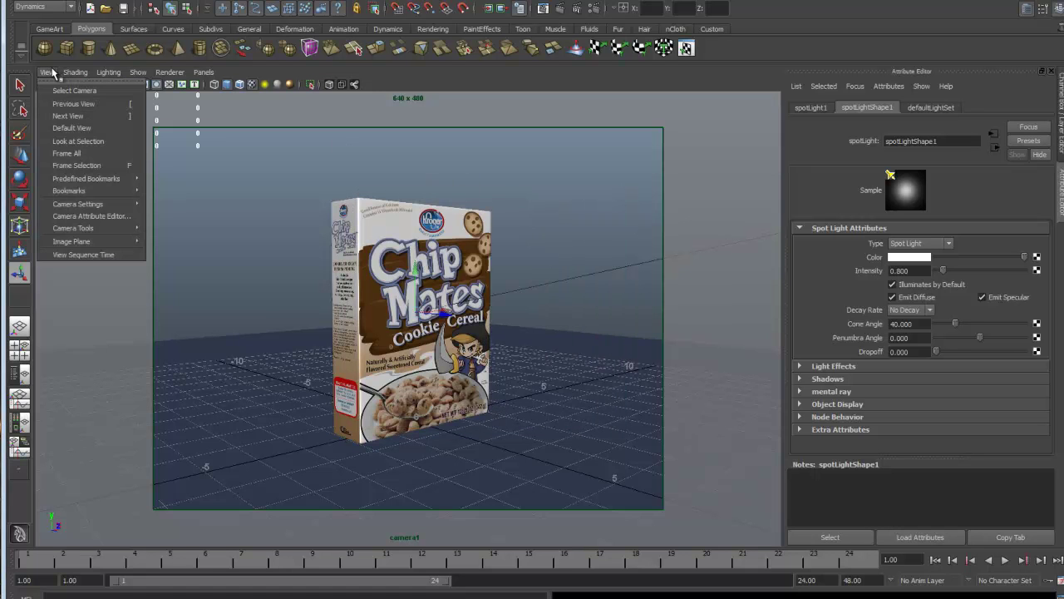
mouse_move(58, 191)
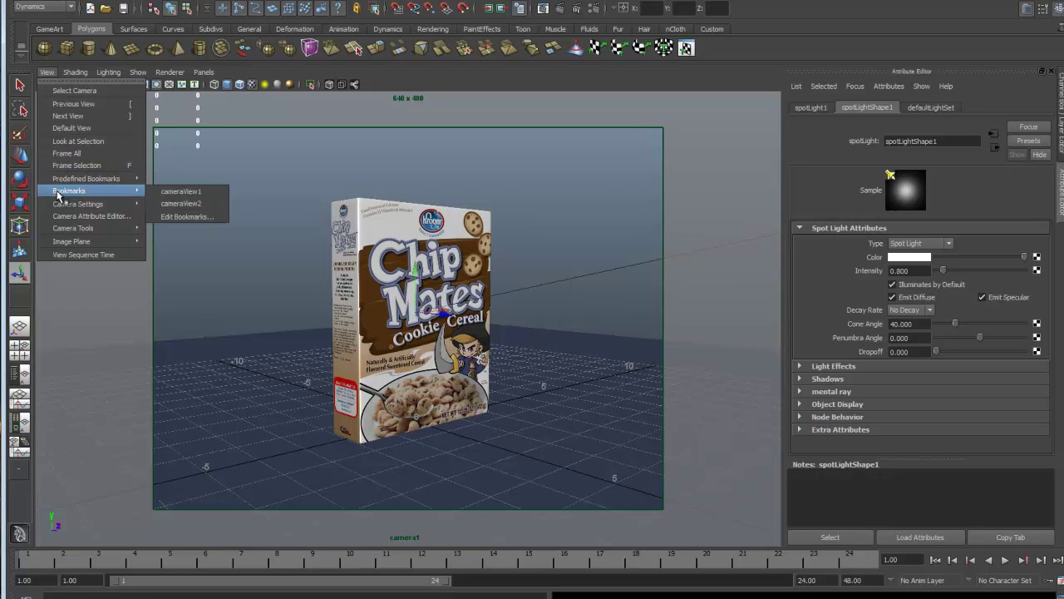
click(187, 190)
click(47, 73)
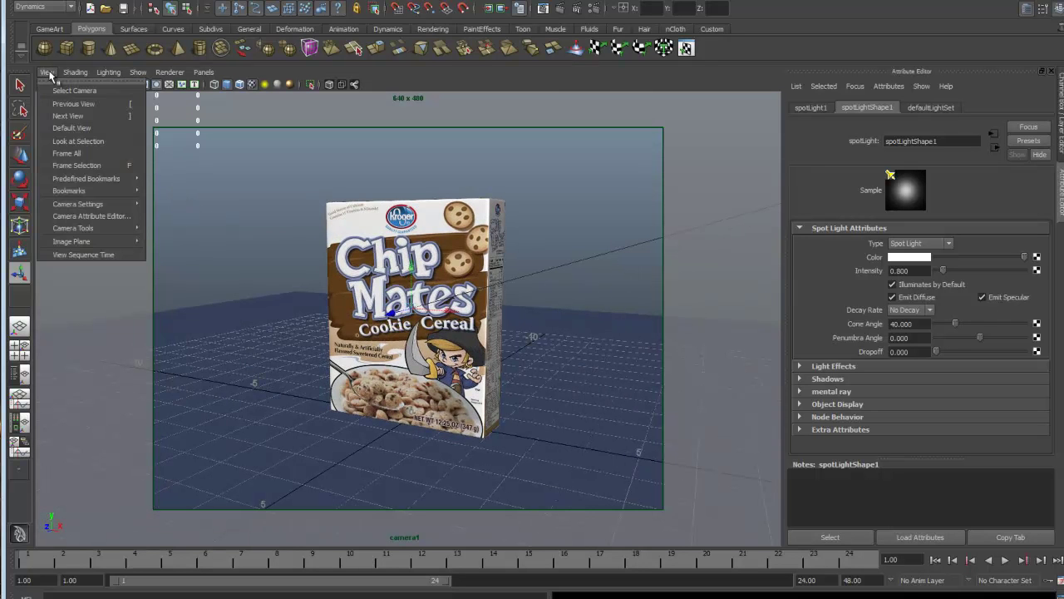
mouse_move(59, 190)
click(187, 204)
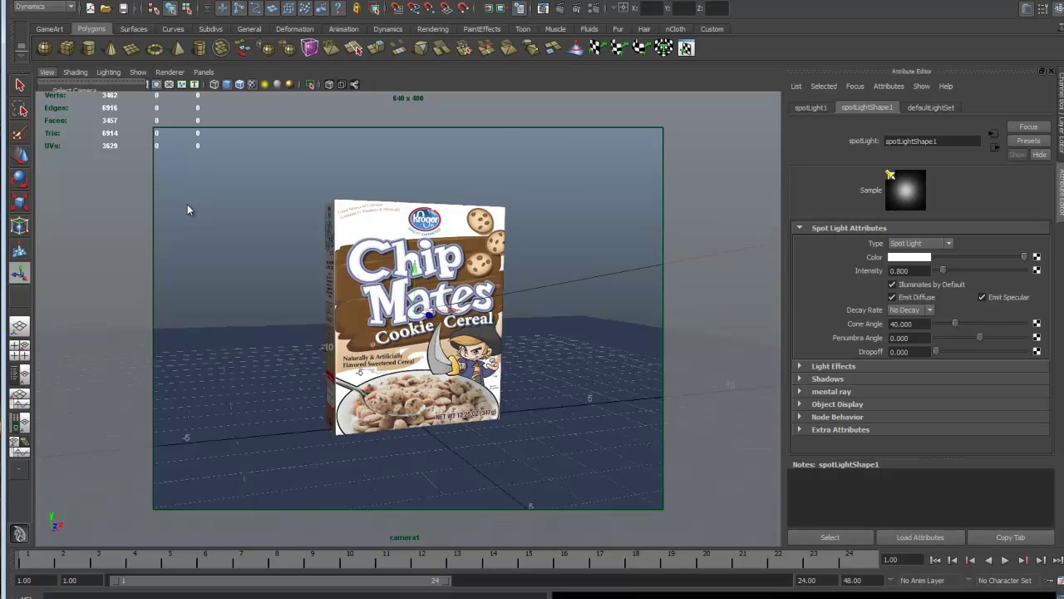
click(46, 72)
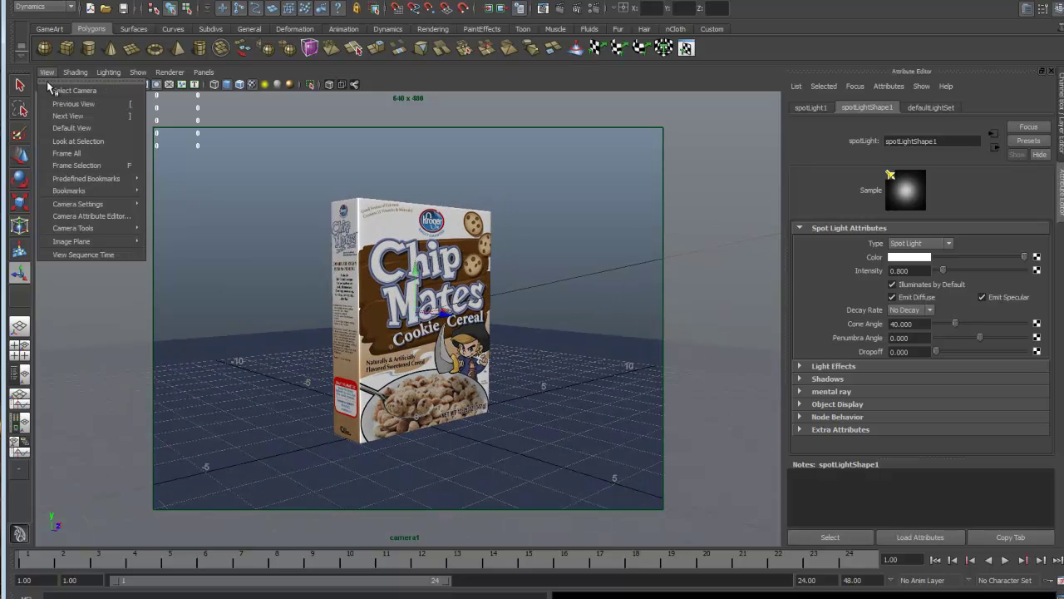
mouse_move(67, 208)
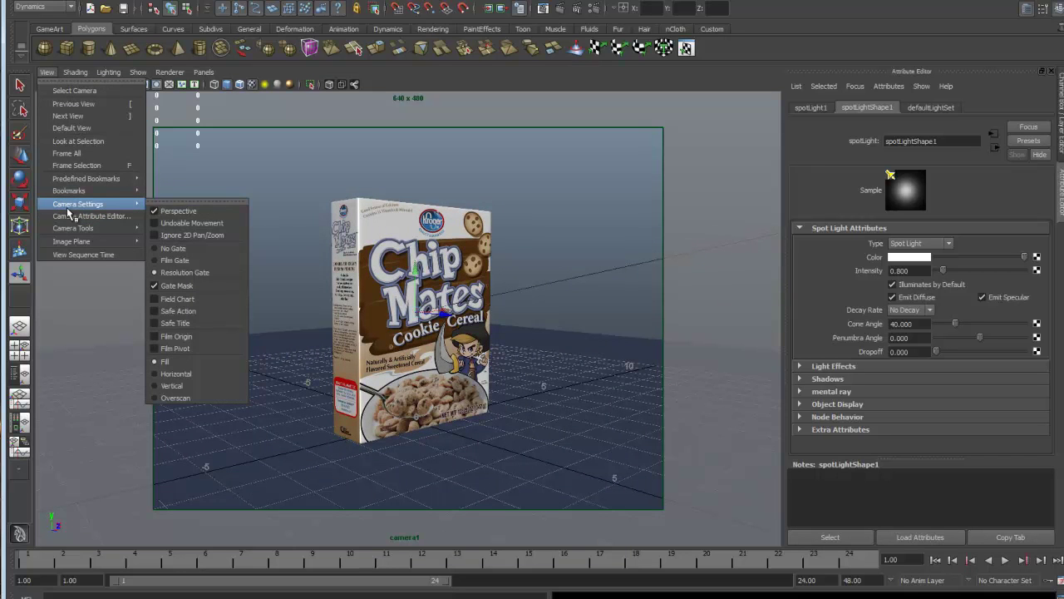
mouse_move(79, 190)
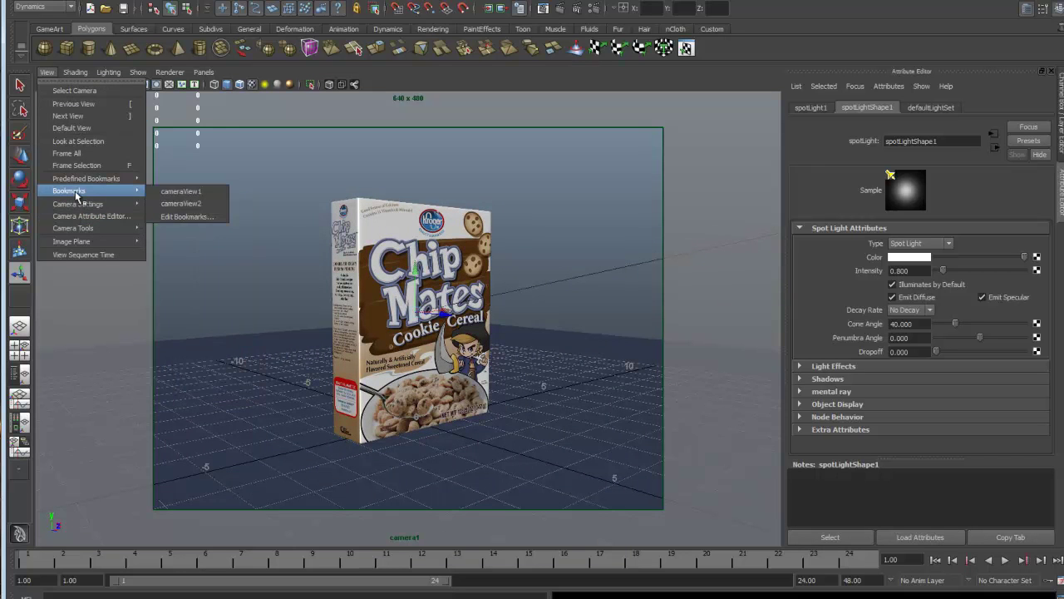
click(174, 205)
Orbit camera1 to a higher angle on the box's Treasure Hunt back, and save it as a third bookmark.
alt+drag(449, 381, 580, 392)
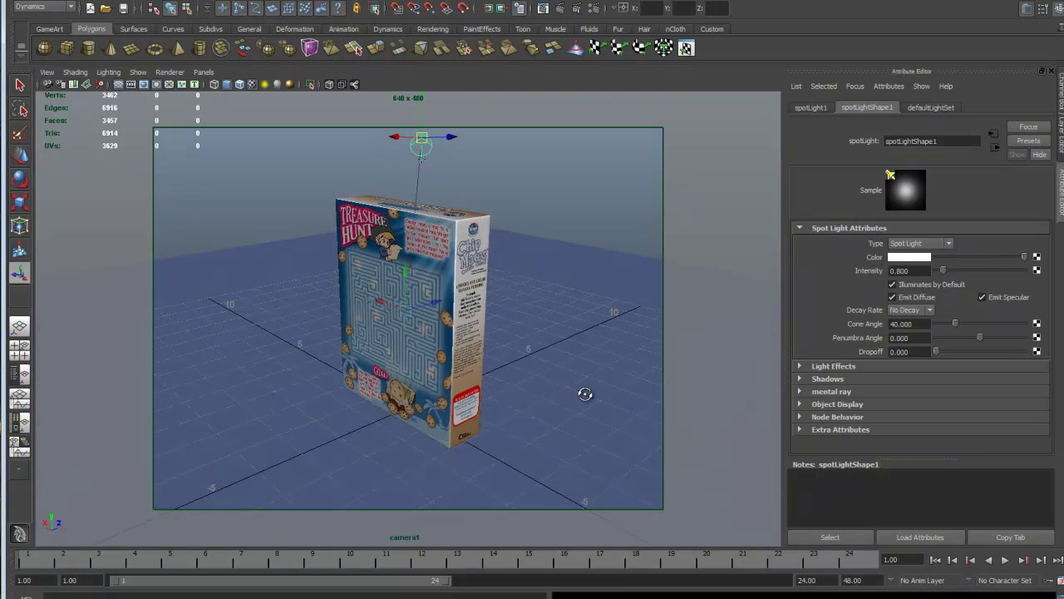
alt+drag(459, 251, 458, 255)
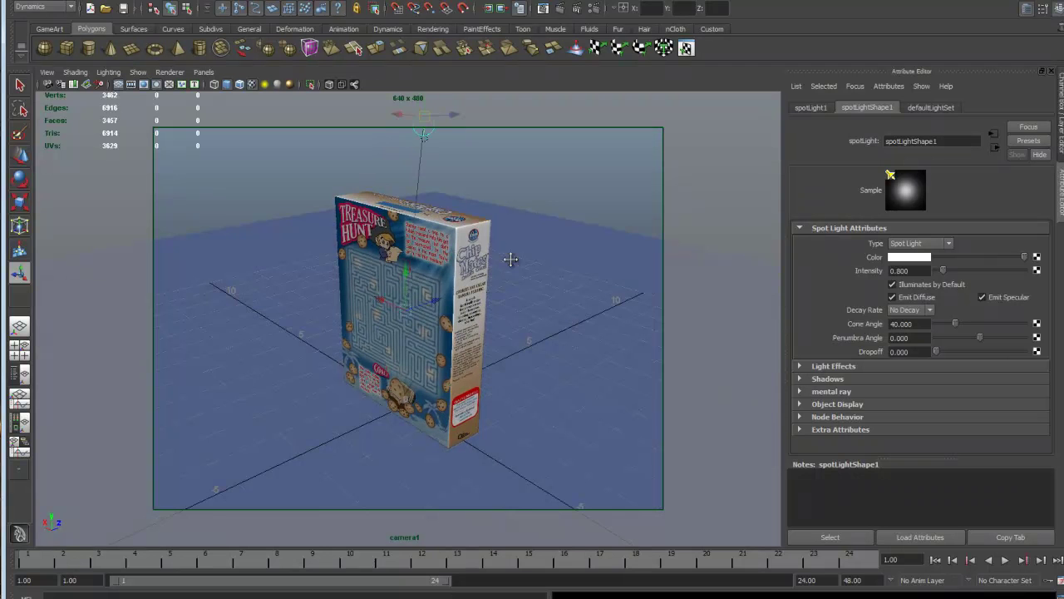
alt+middle_drag(510, 261, 506, 262)
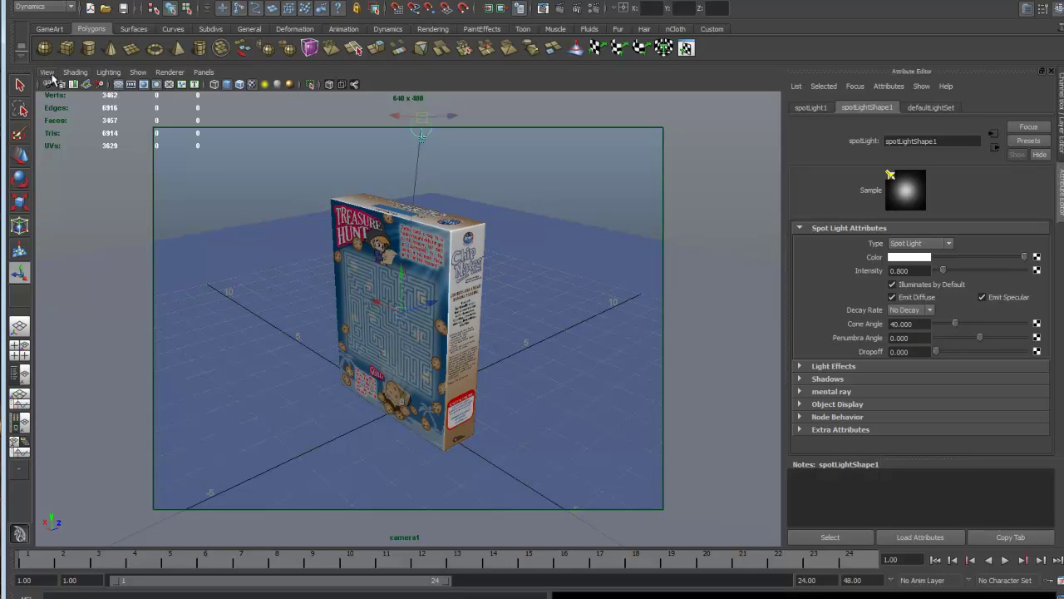
click(48, 73)
mouse_move(83, 190)
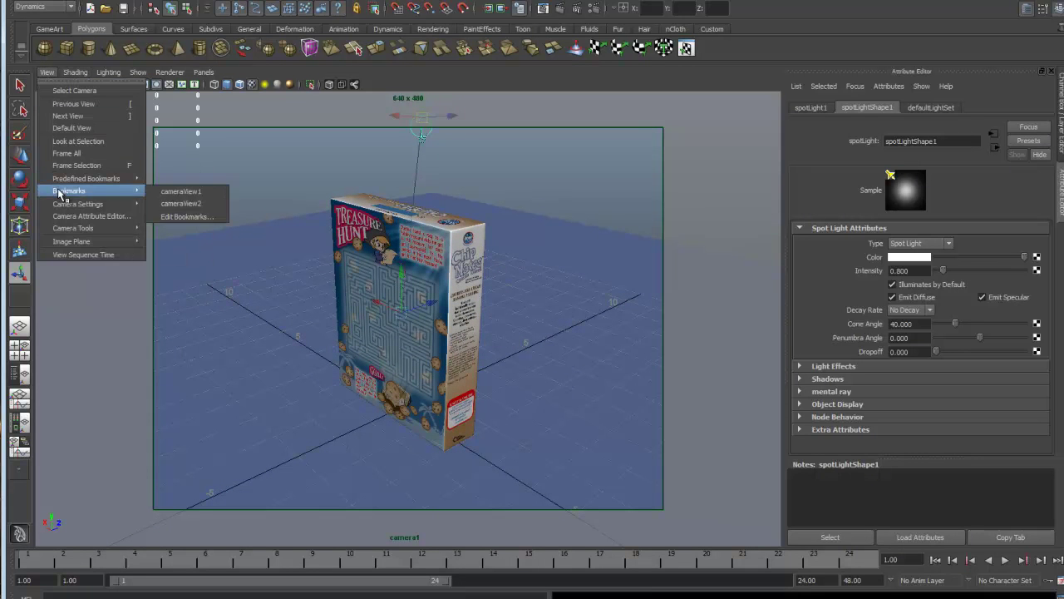
click(180, 216)
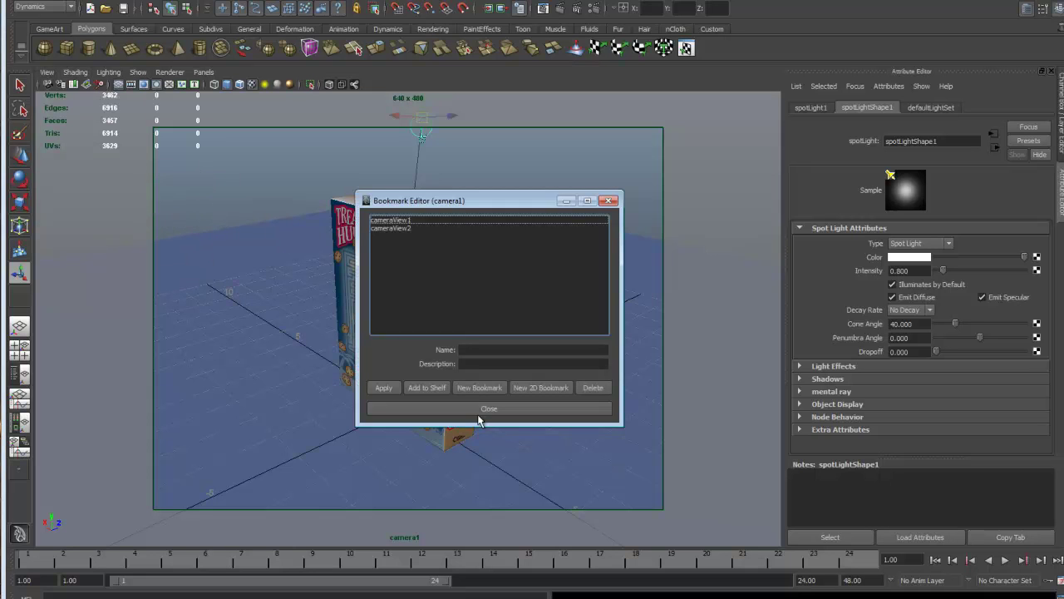
click(480, 388)
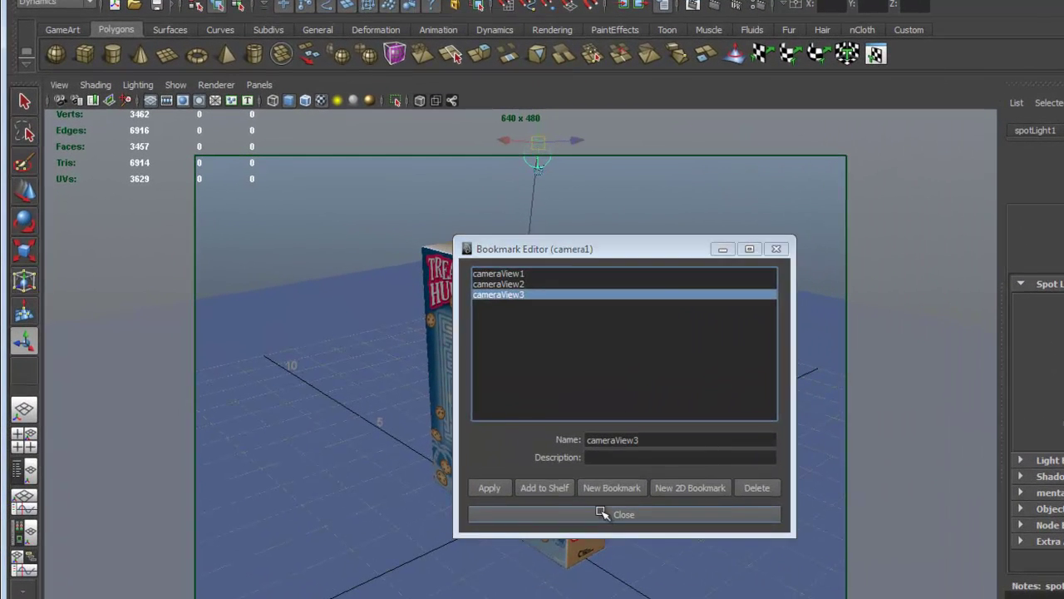
Close the bookmark editor and recall the cameraView1 bookmark.
click(489, 408)
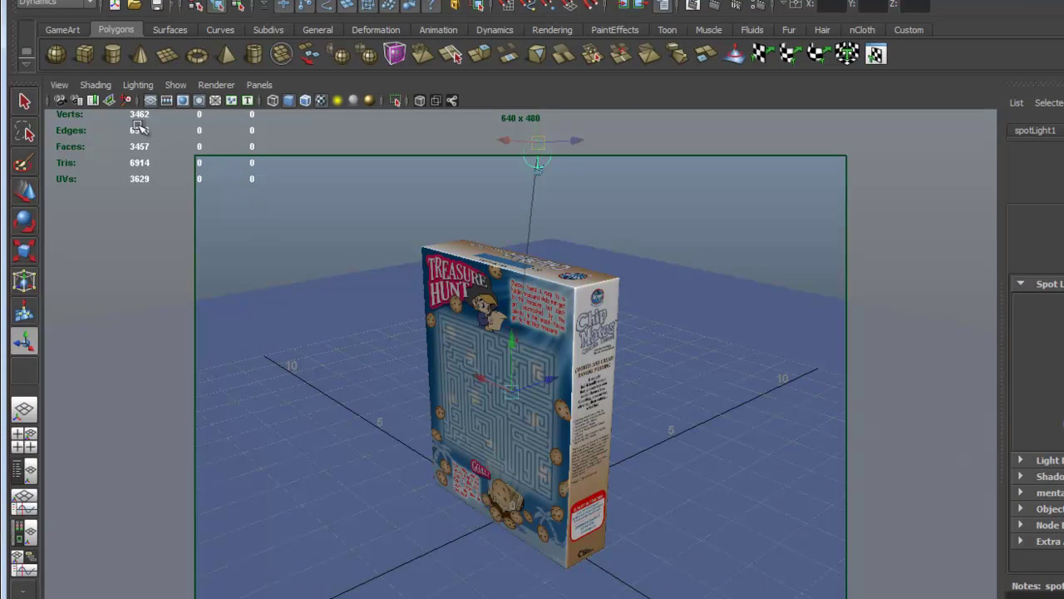
click(63, 84)
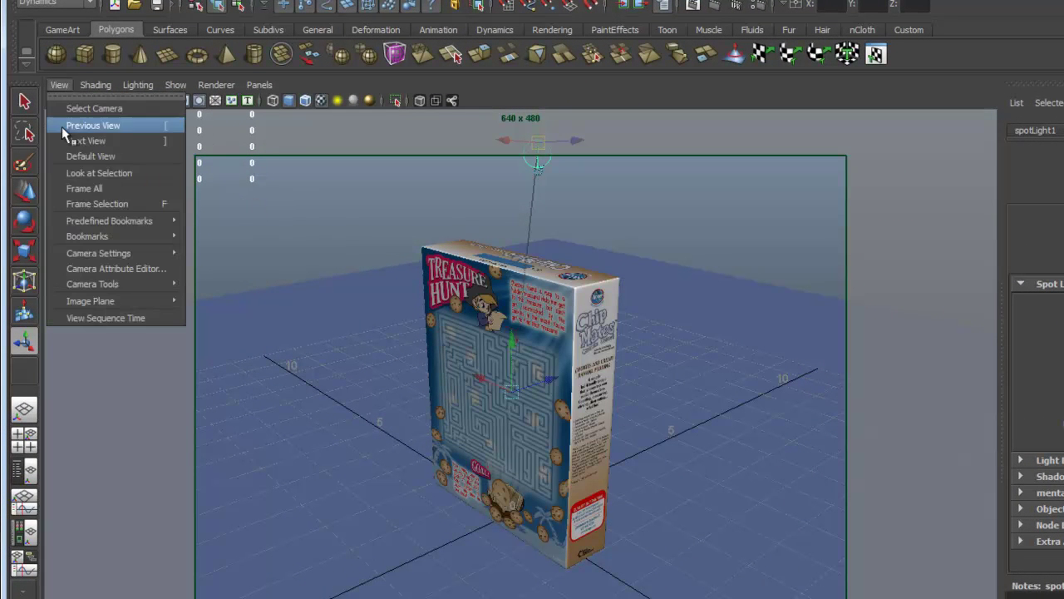
mouse_move(103, 239)
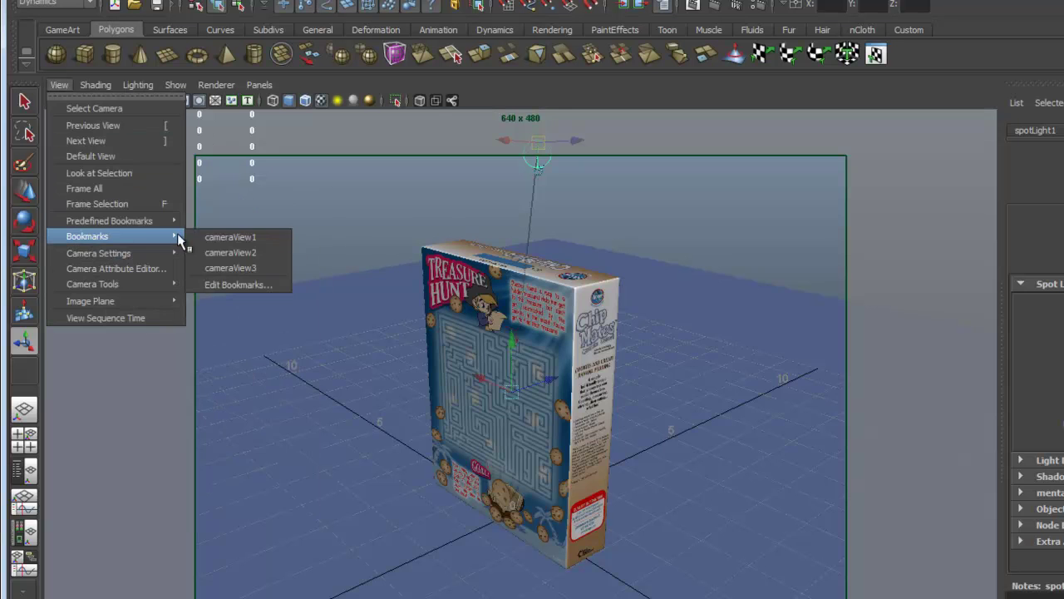
click(228, 238)
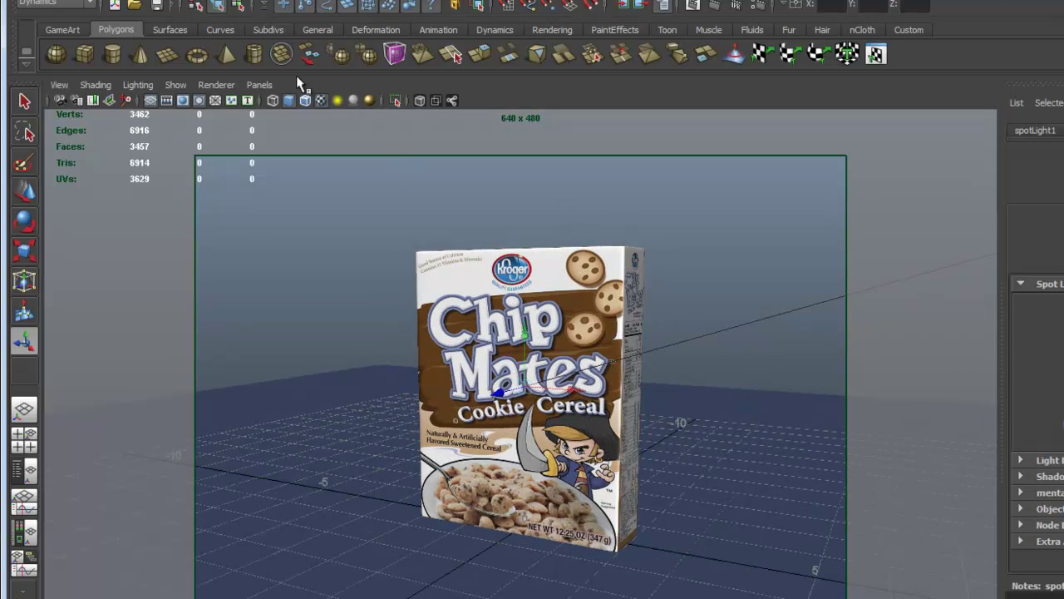
Switch the viewport to the persp camera and orbit to view the box, camera and selected spot light together.
click(259, 85)
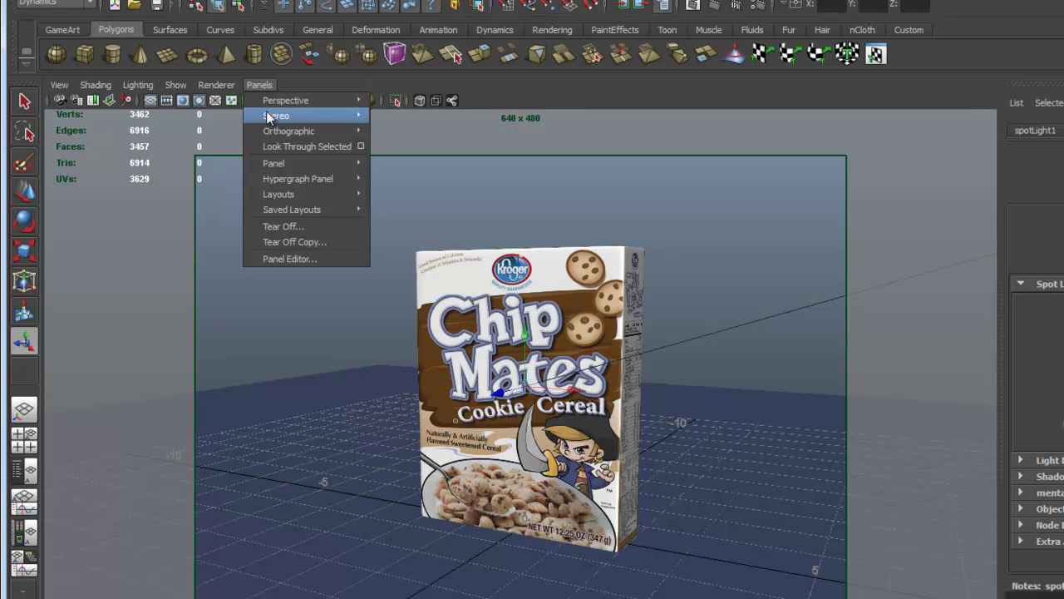
mouse_move(366, 101)
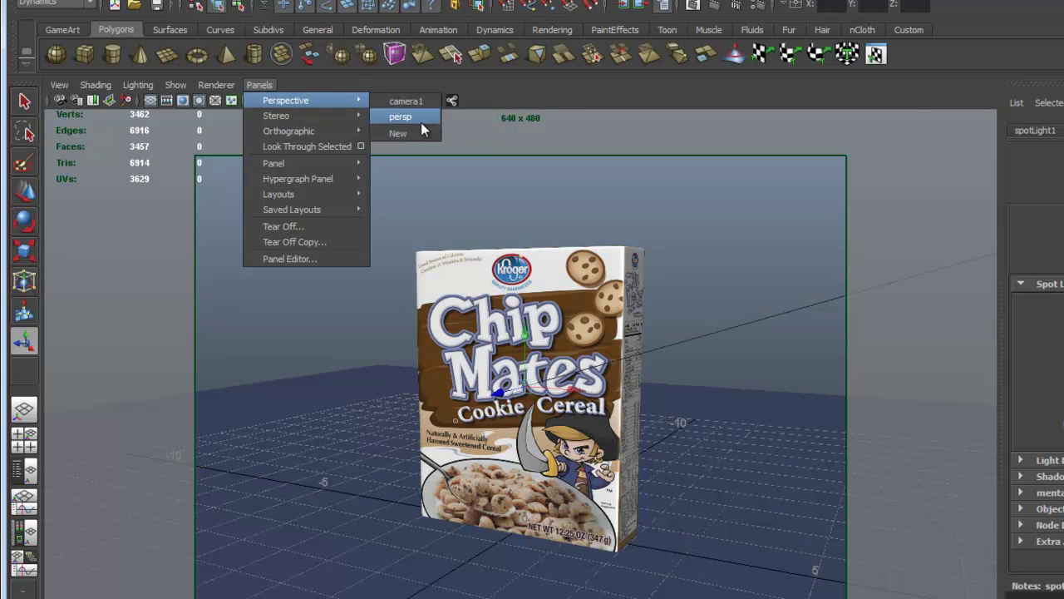
click(421, 122)
alt+drag(760, 522, 645, 464)
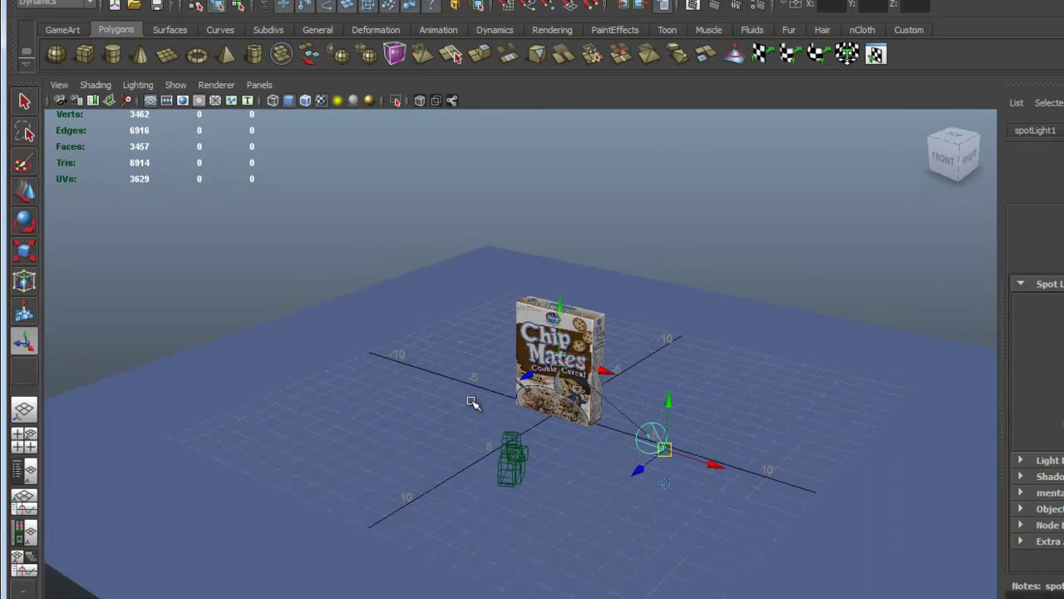
click(259, 85)
mouse_move(257, 100)
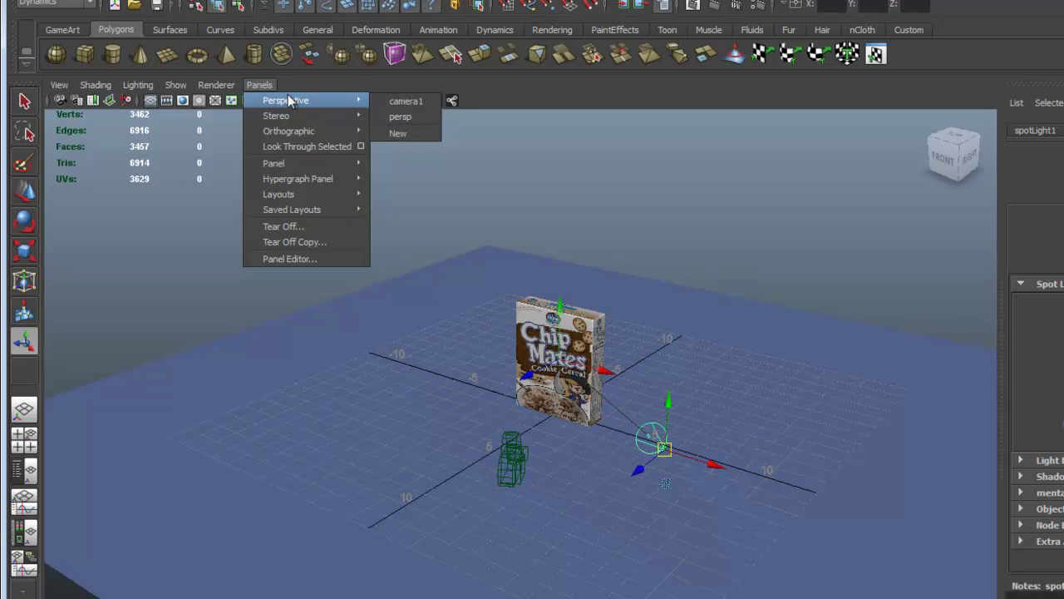
click(389, 76)
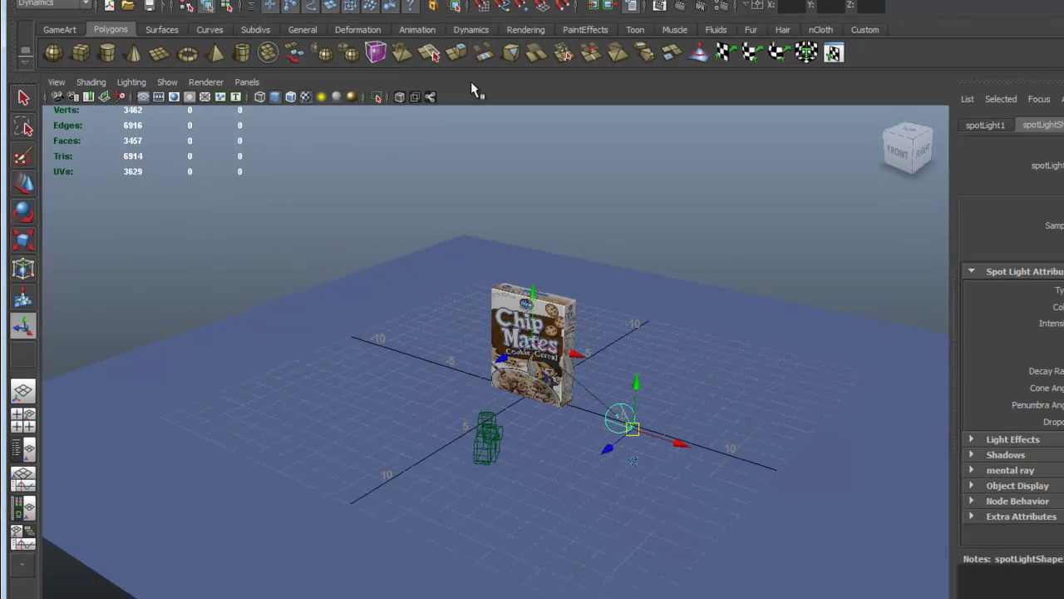
alt+drag(427, 409, 480, 409)
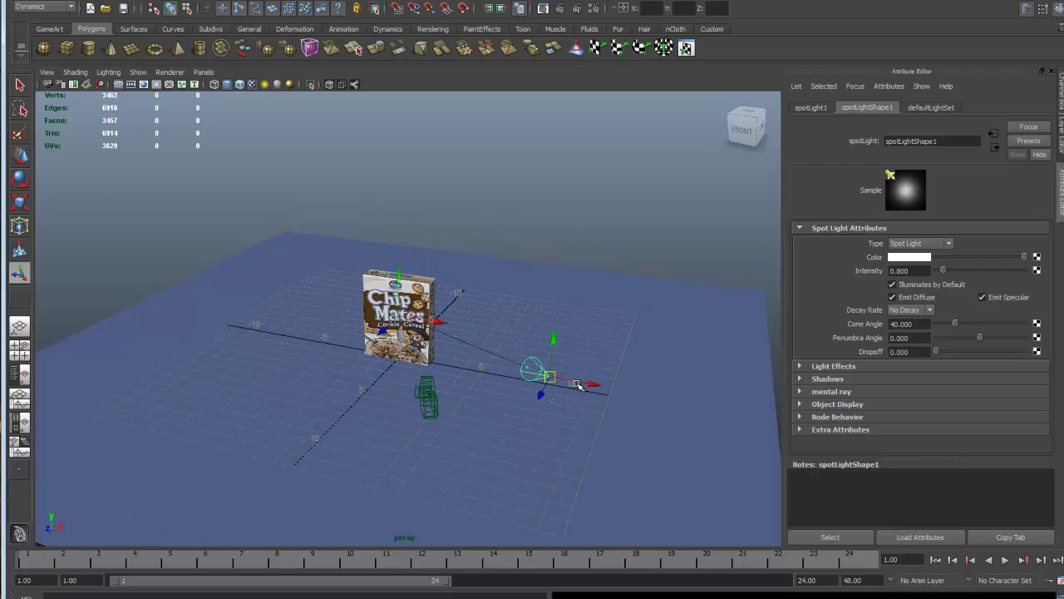
Look through the selected spot light, try a cone angle of 90, and return the angle to 40.
click(202, 74)
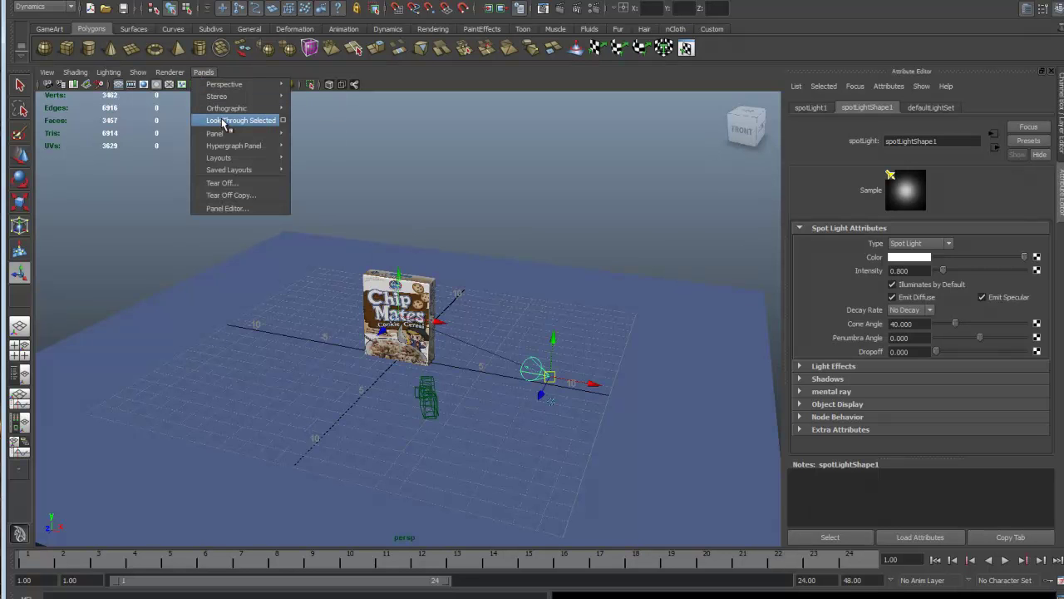
click(254, 121)
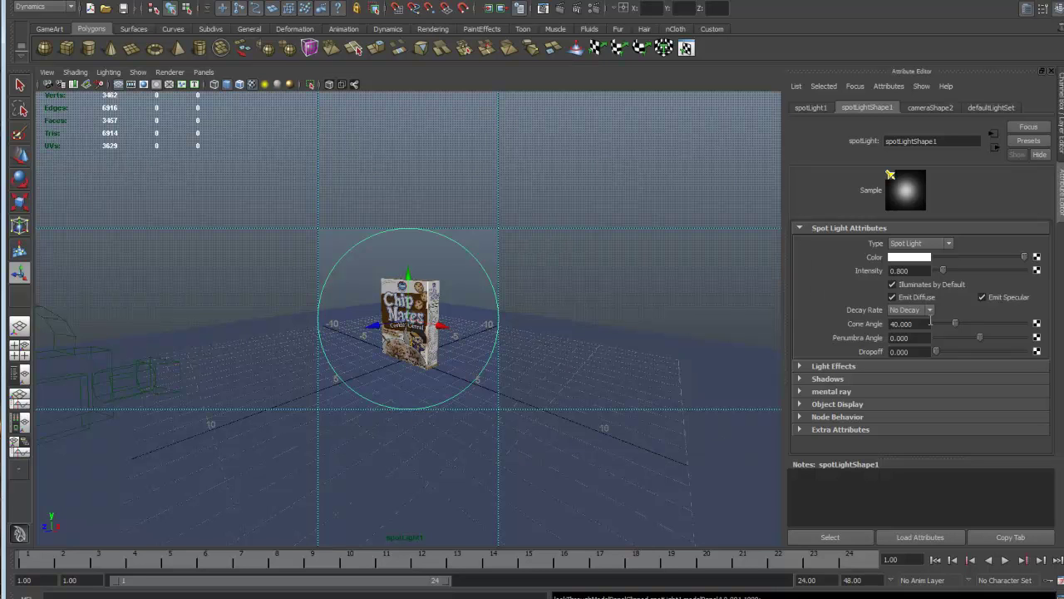
drag(923, 323, 852, 322)
text(90)
key(Return)
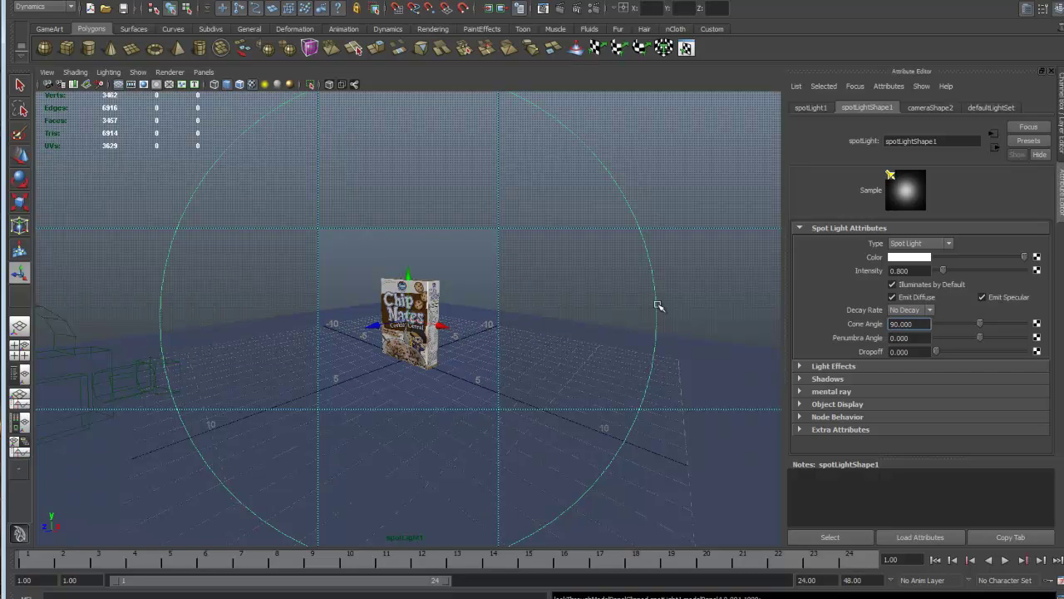
double_click(915, 323)
text(40)
key(Return)
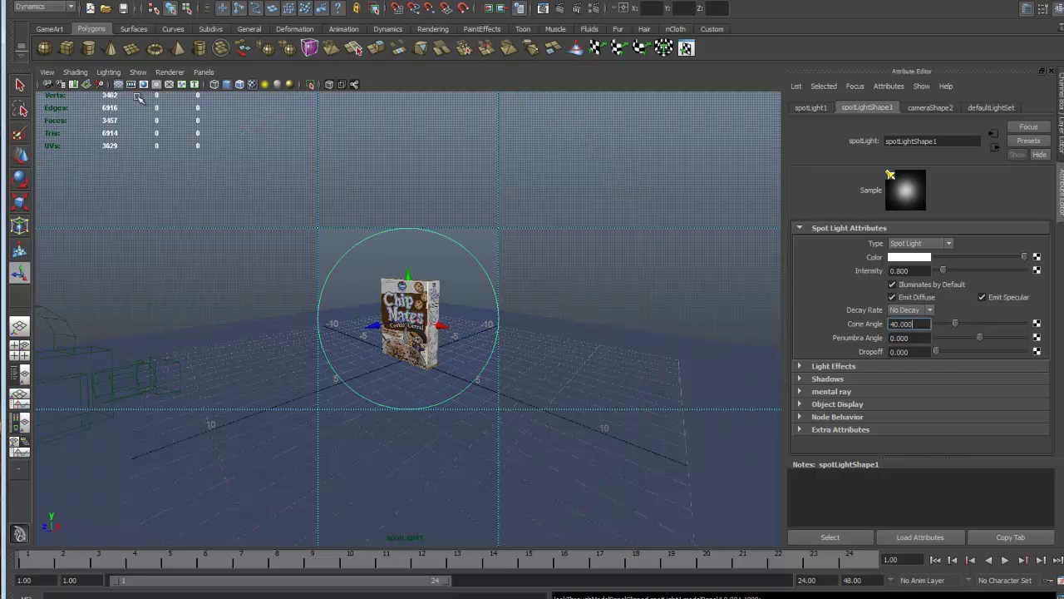
Switch the viewport back to the camera1 view.
click(203, 72)
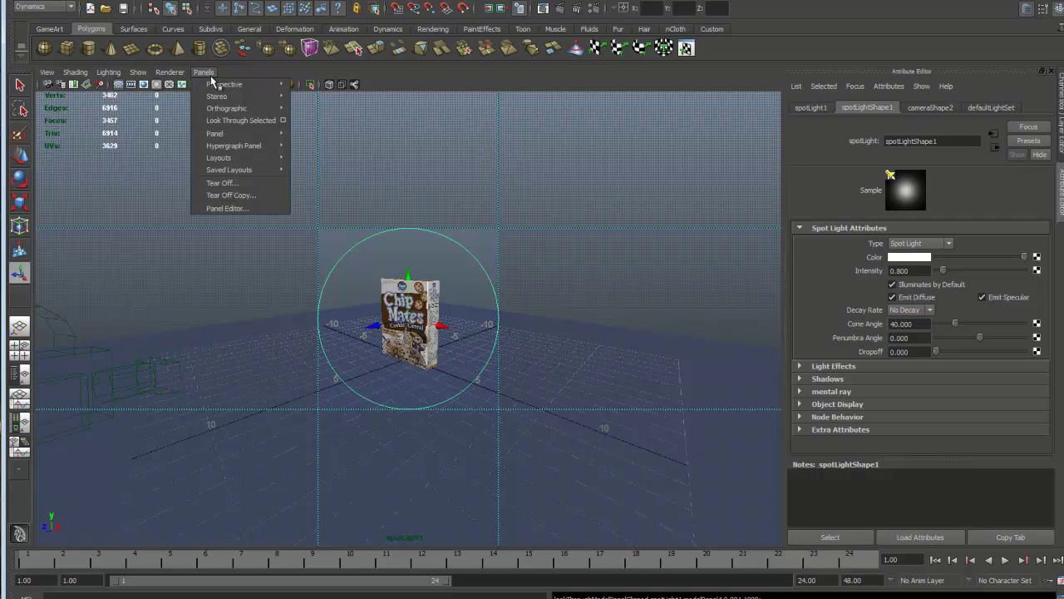
mouse_move(241, 84)
click(316, 86)
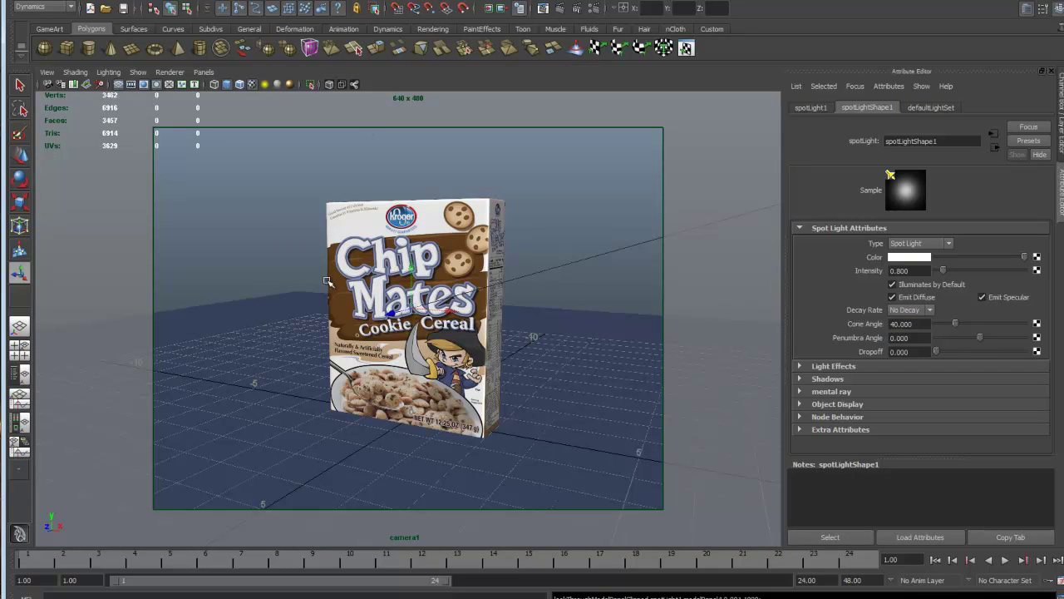
Open the Render Settings and review the available renderers, keeping Maya Software.
click(592, 10)
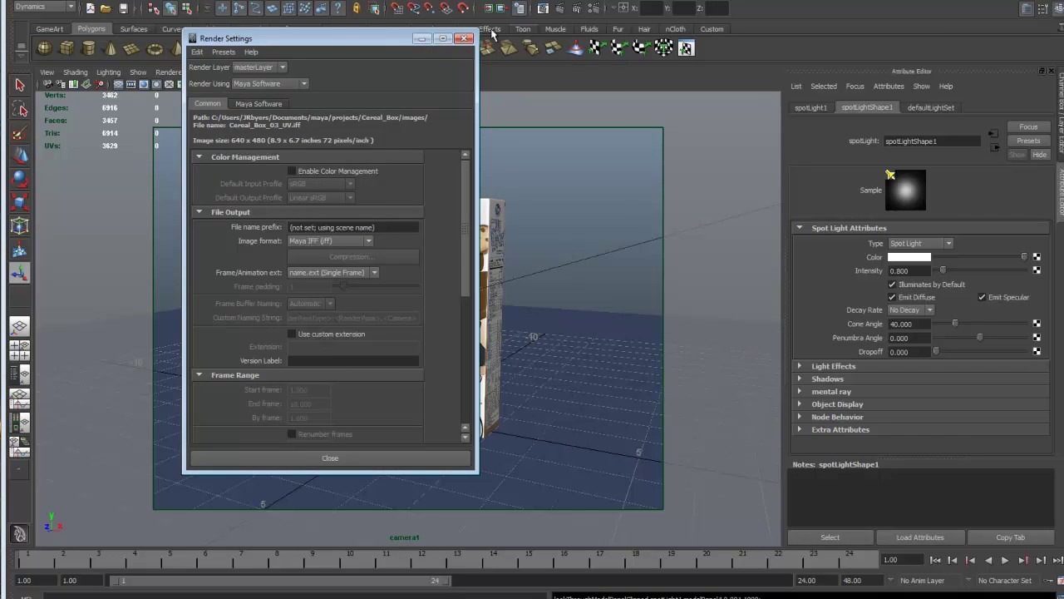
drag(382, 41, 770, 28)
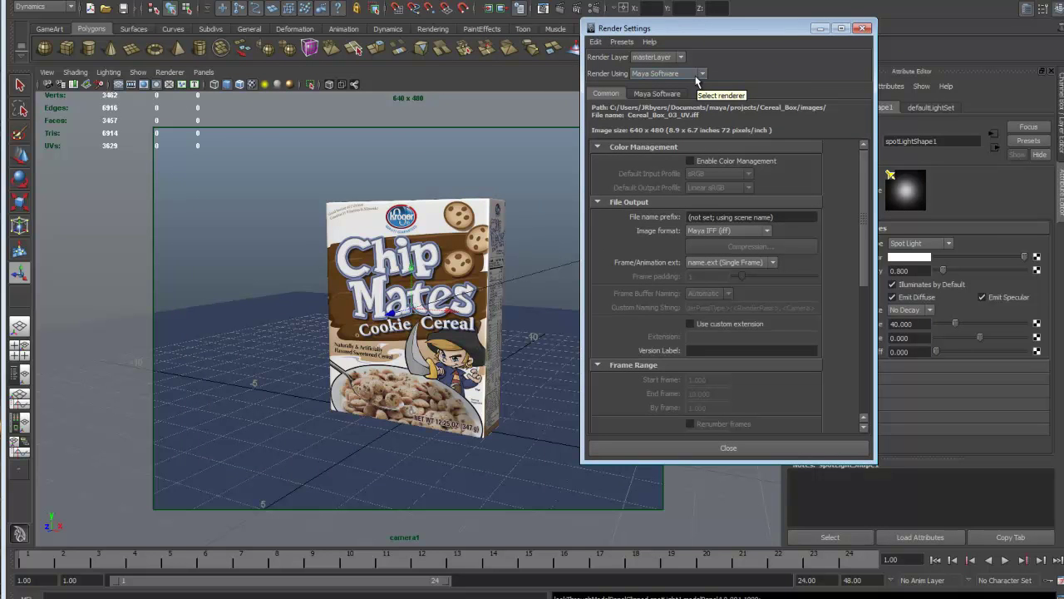
drag(720, 31, 701, 36)
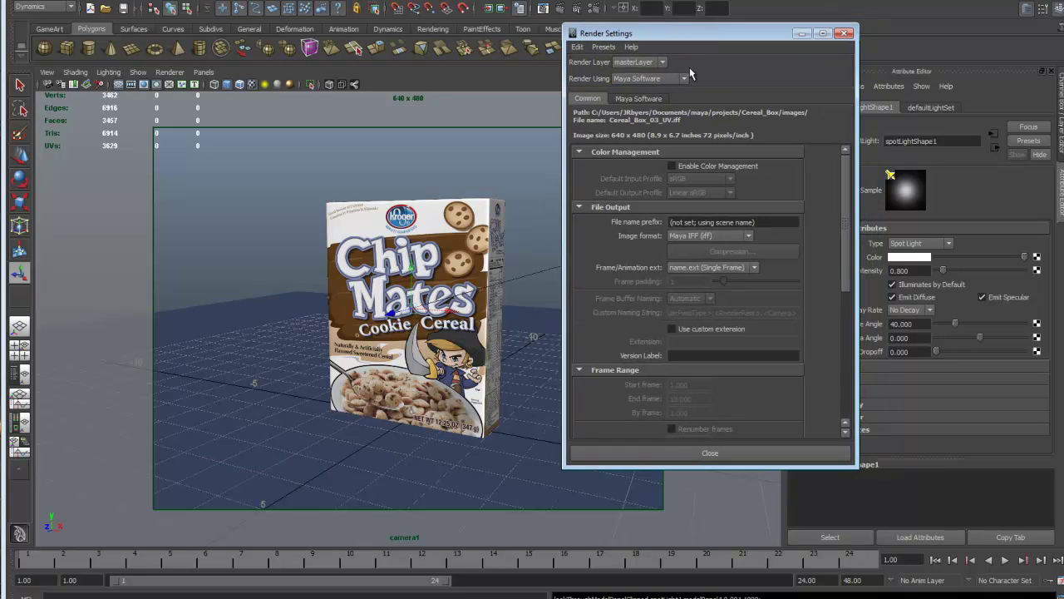
click(684, 78)
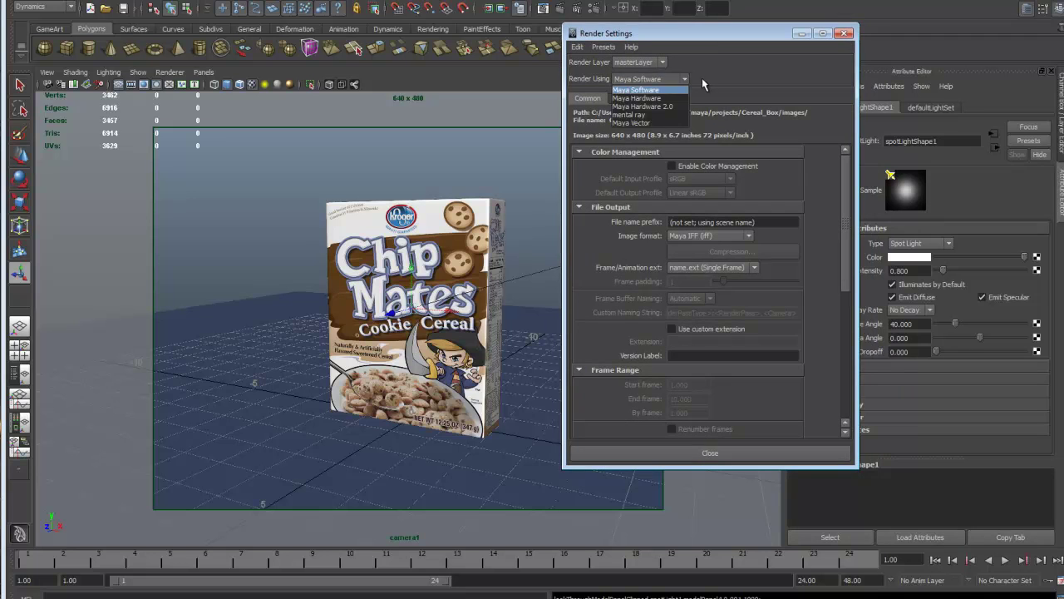
click(705, 73)
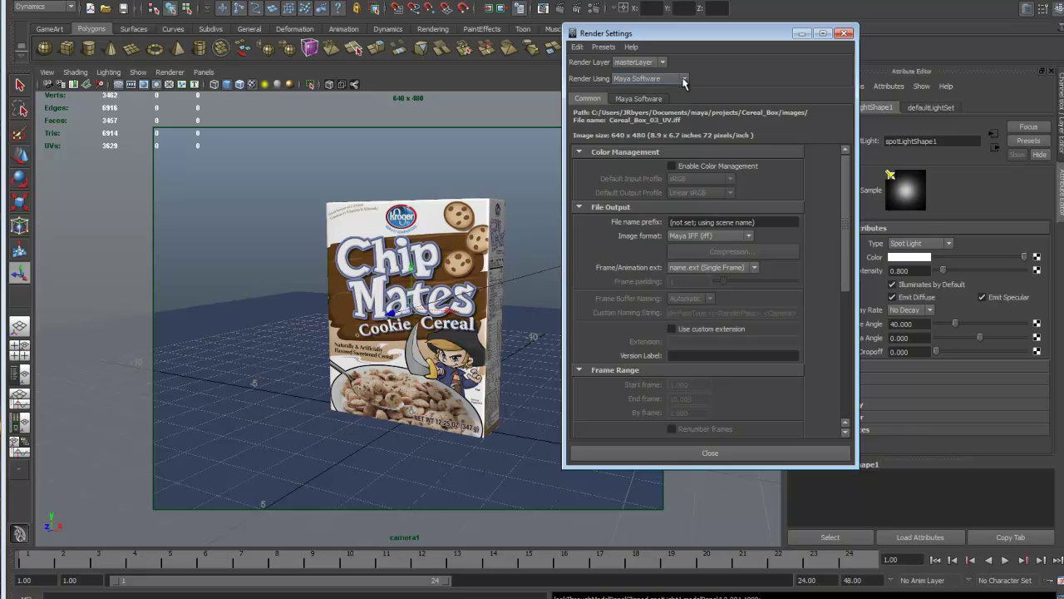
click(684, 79)
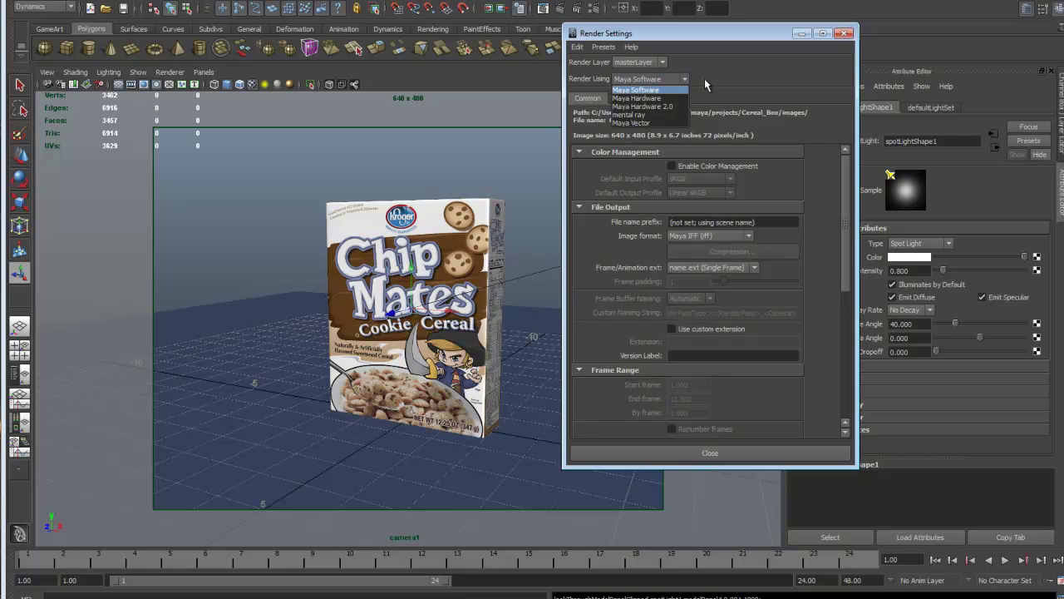
click(704, 78)
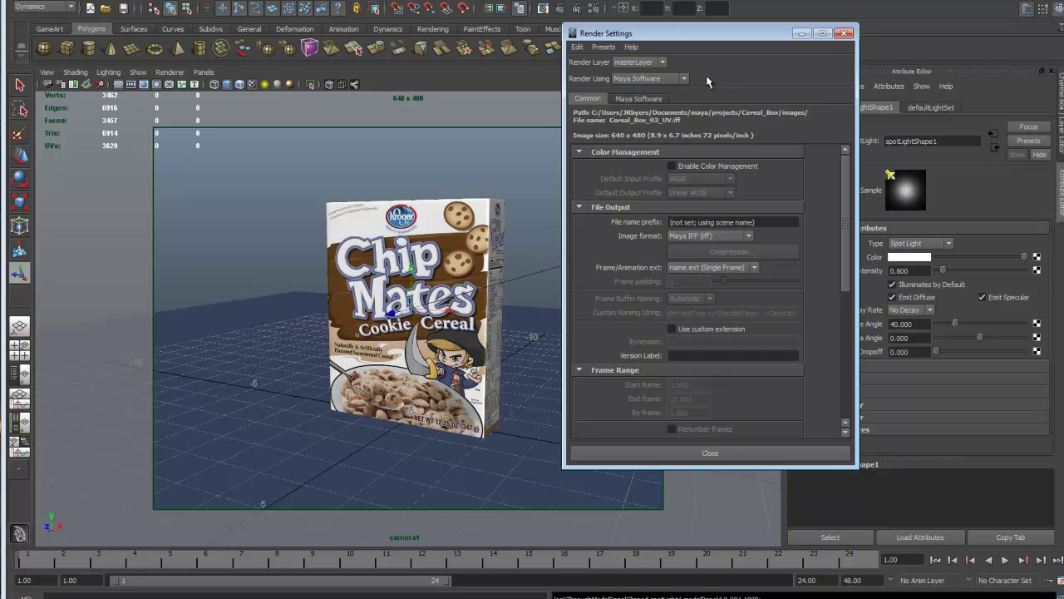
Set the Maya Software anti-aliasing quality to Production quality and the pixel filter type to Gaussian filter.
click(642, 100)
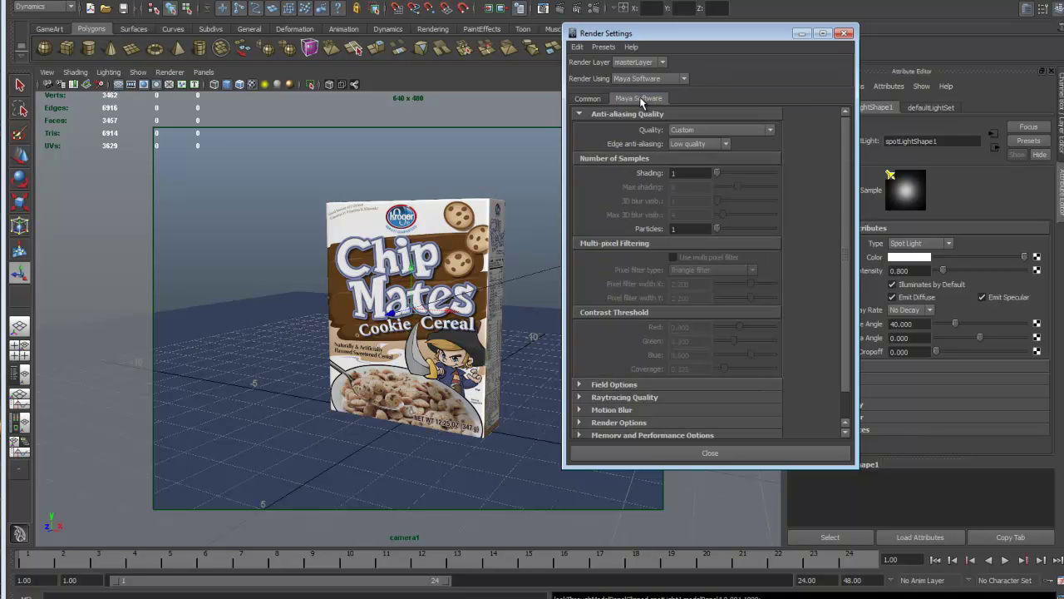
click(702, 131)
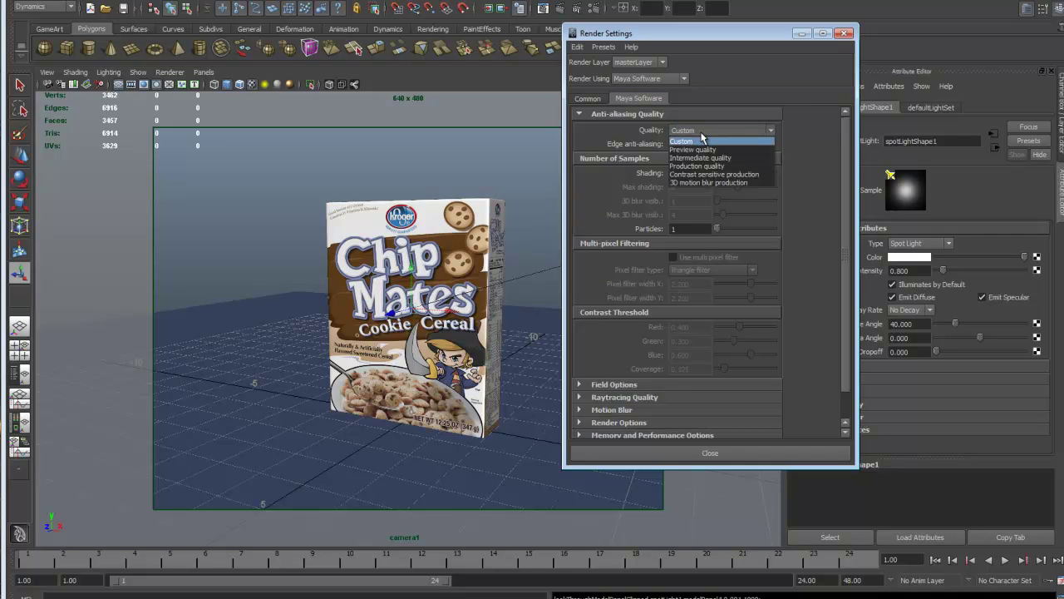
click(699, 166)
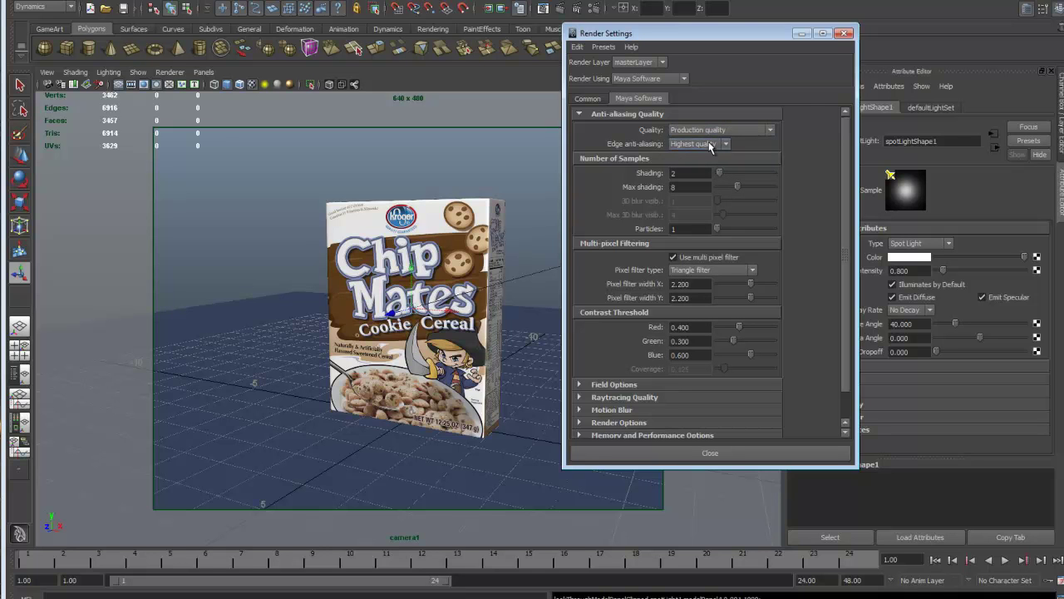
click(729, 271)
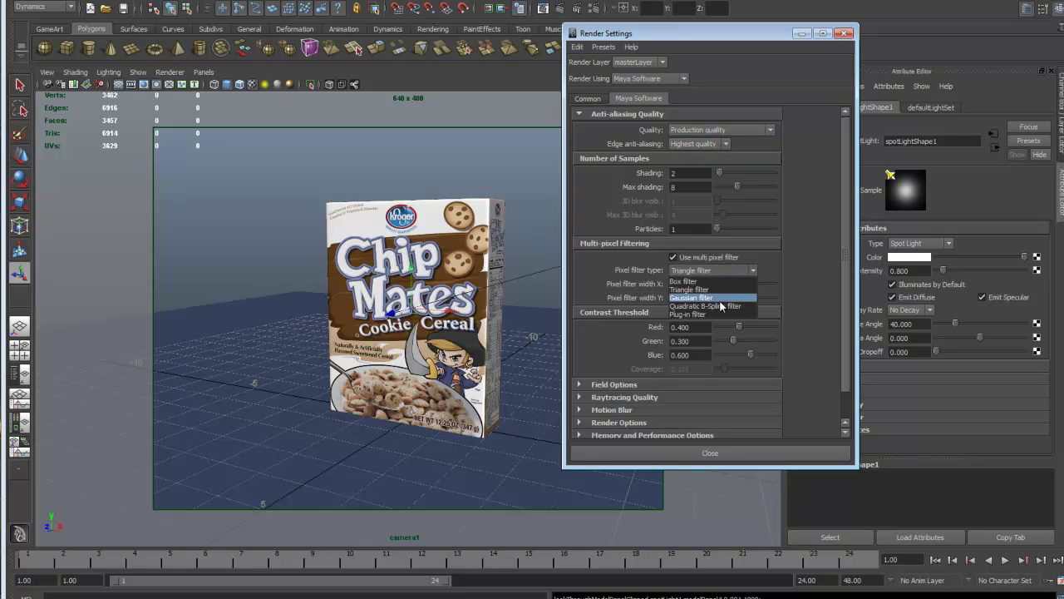
click(720, 299)
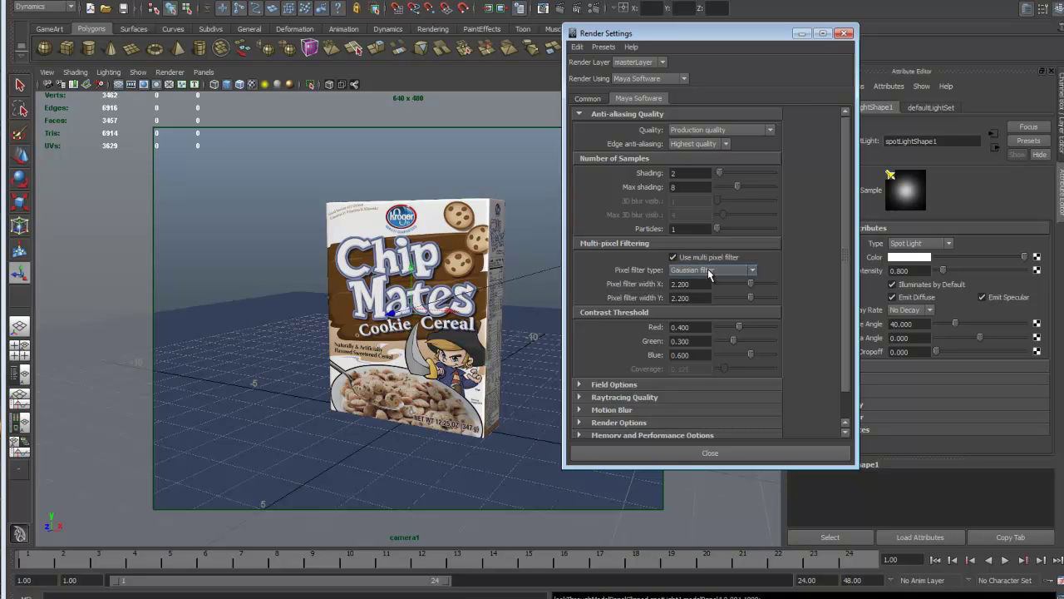
click(708, 270)
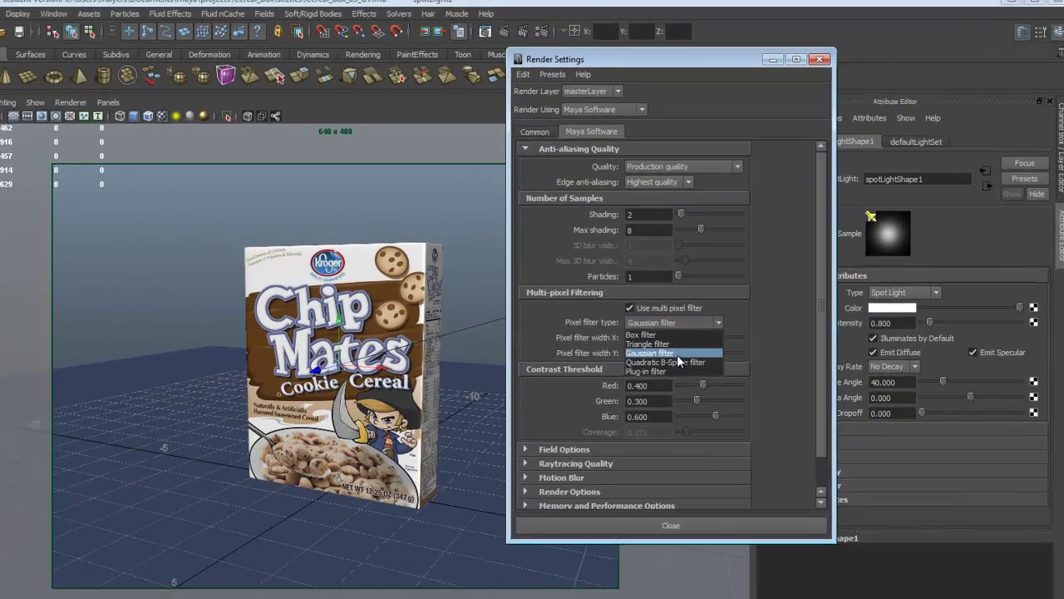
click(703, 326)
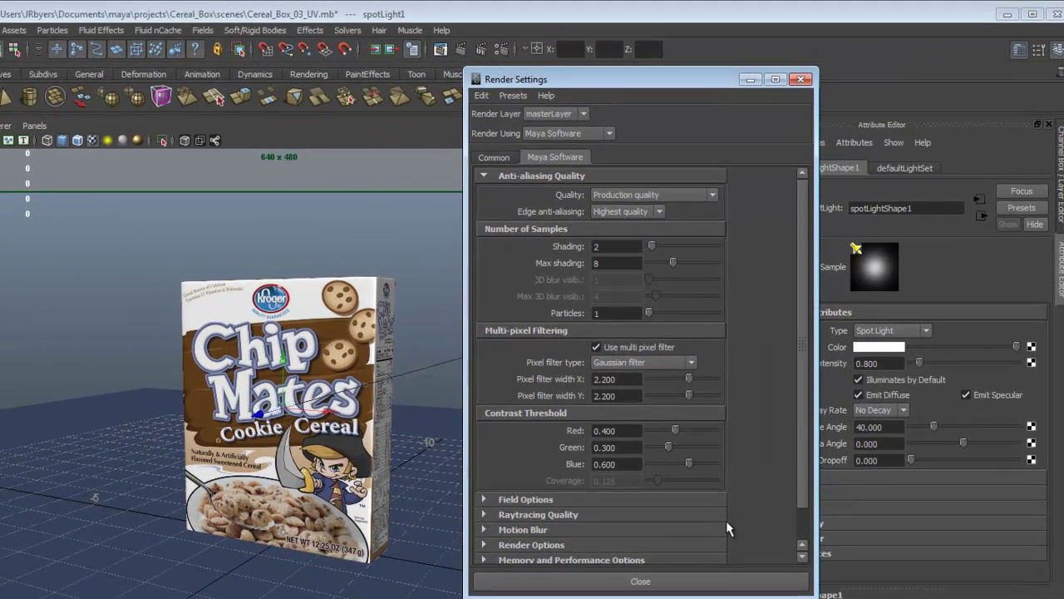
Expand the Raytracing Quality settings and review them together with the anti-aliasing and sampling options.
scroll(804, 476, down, 2)
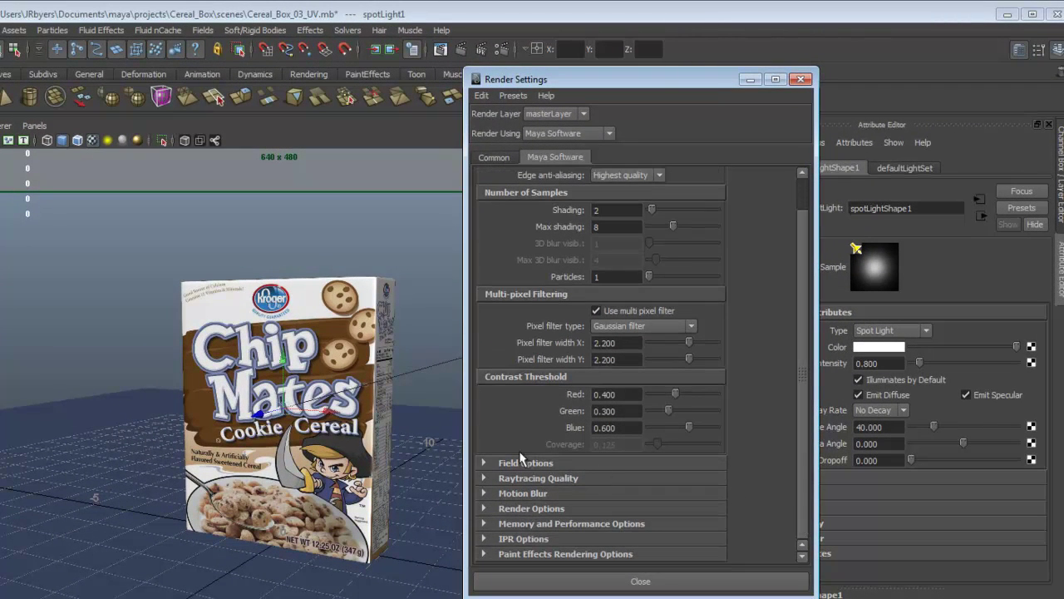
click(488, 479)
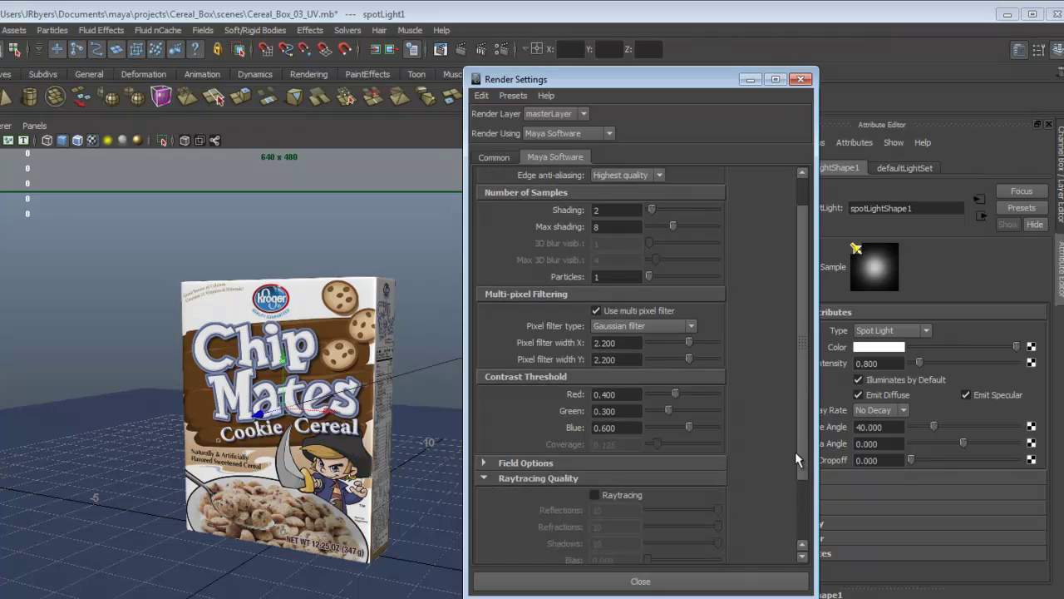
scroll(806, 421, up, 2)
scroll(806, 421, down, 7)
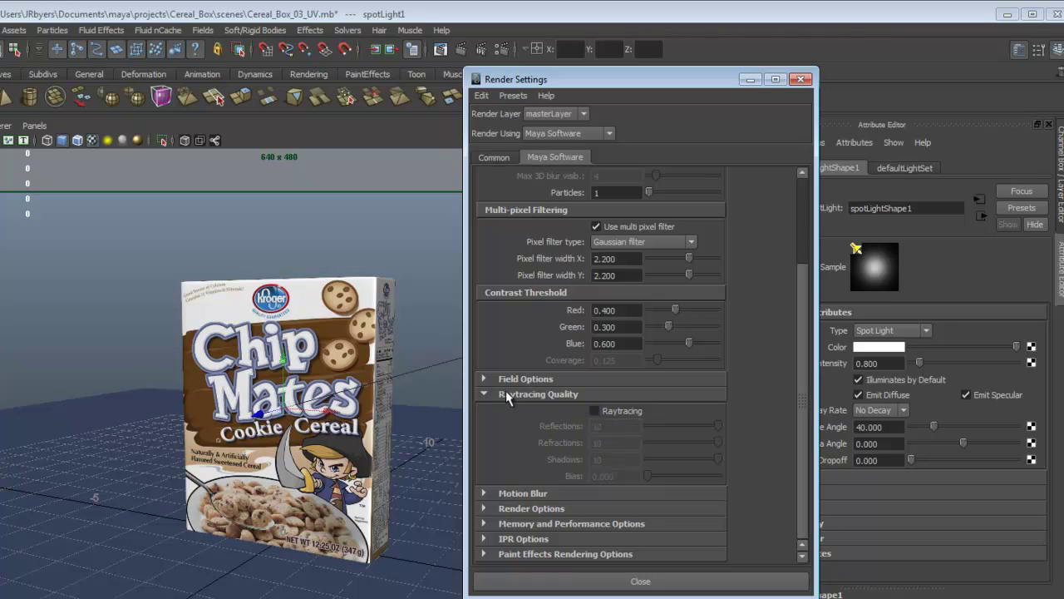
drag(604, 82, 564, 35)
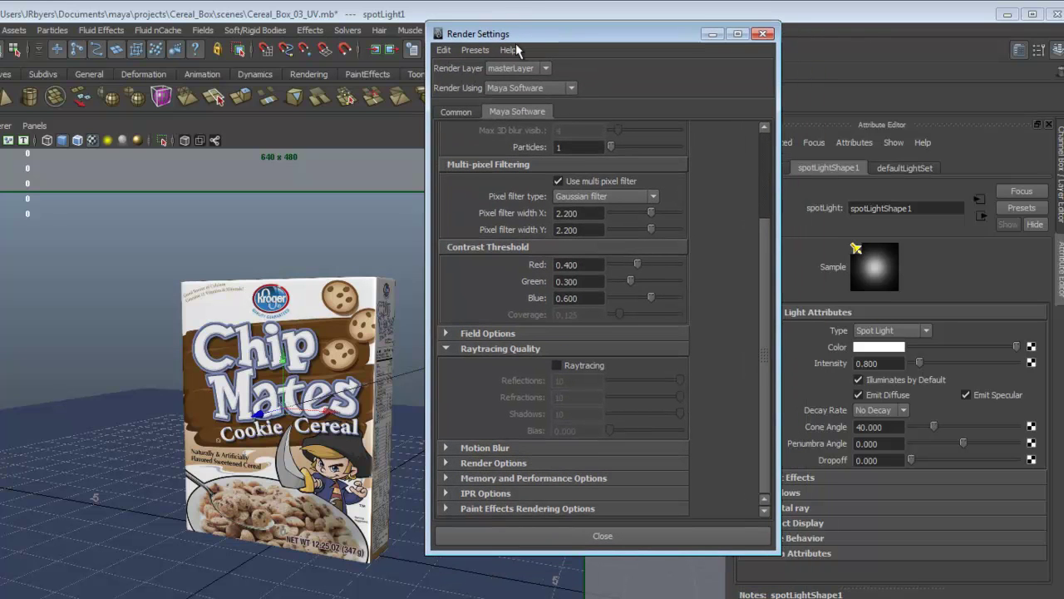
scroll(675, 341, up, 3)
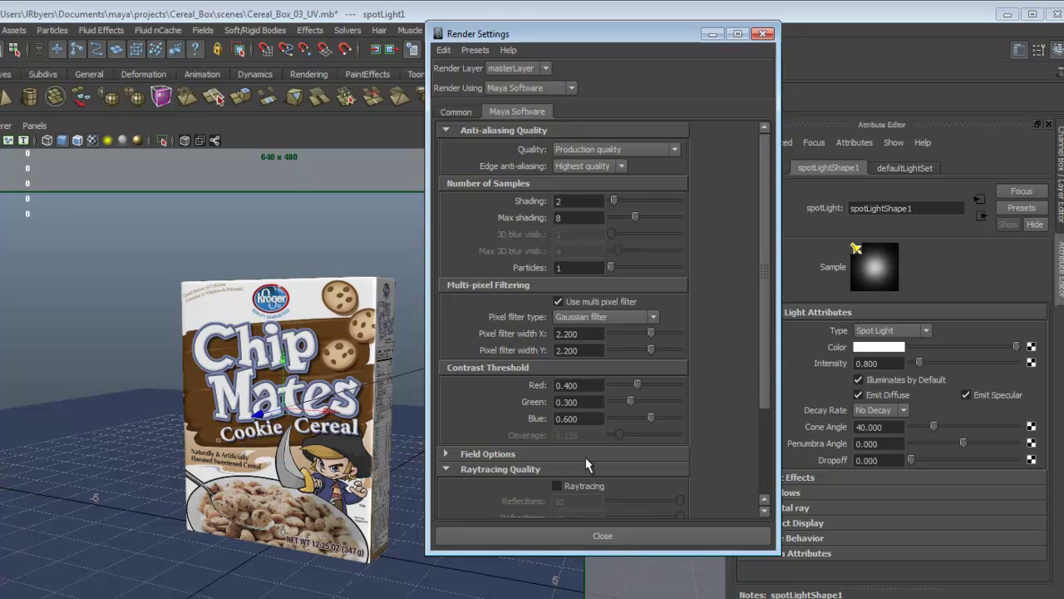
Enable raytracing in the Maya Software quality settings.
scroll(765, 352, down, 3)
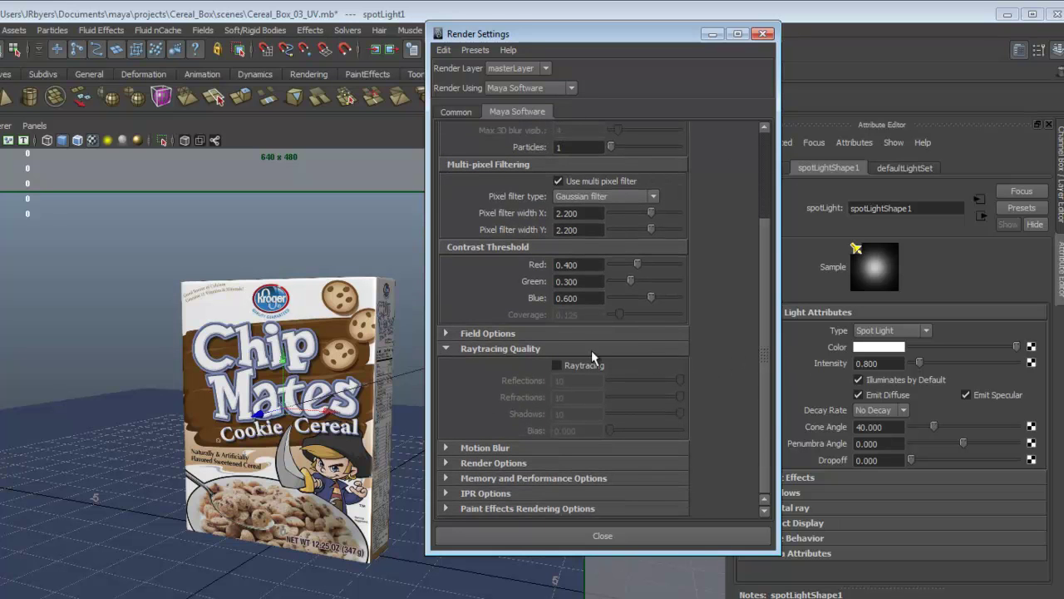
click(557, 365)
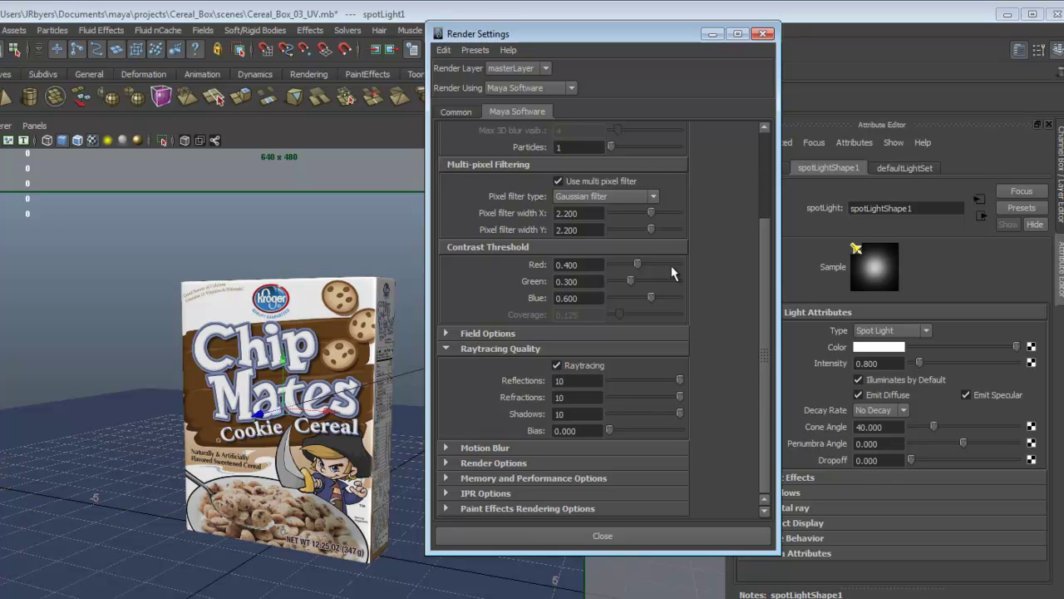
drag(760, 291, 793, 134)
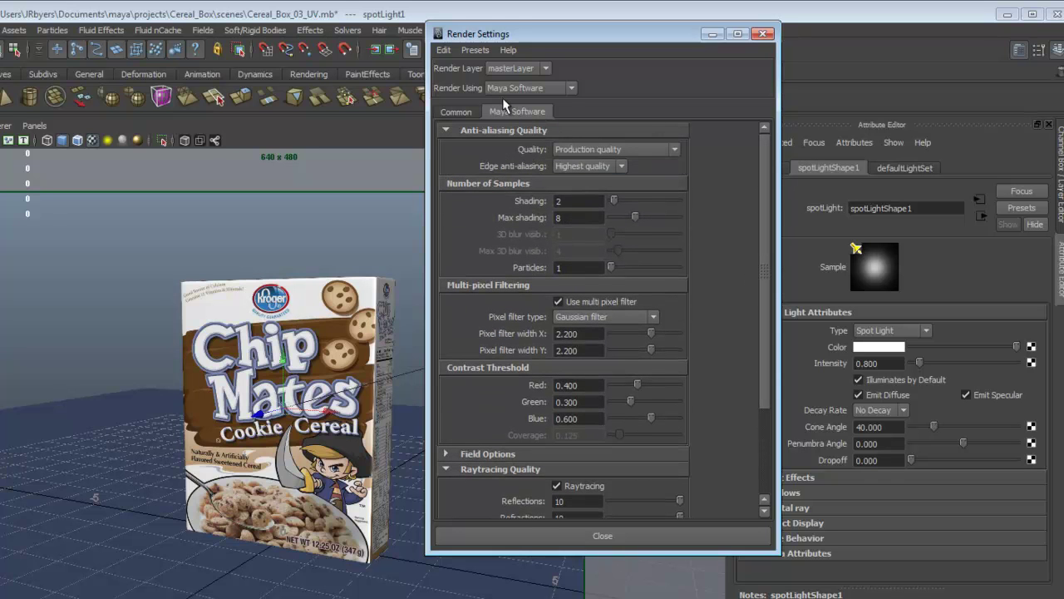
Set the output image format to Targa (tga) and review the frame/animation extension options, keeping name.ext (Single Frame).
click(448, 111)
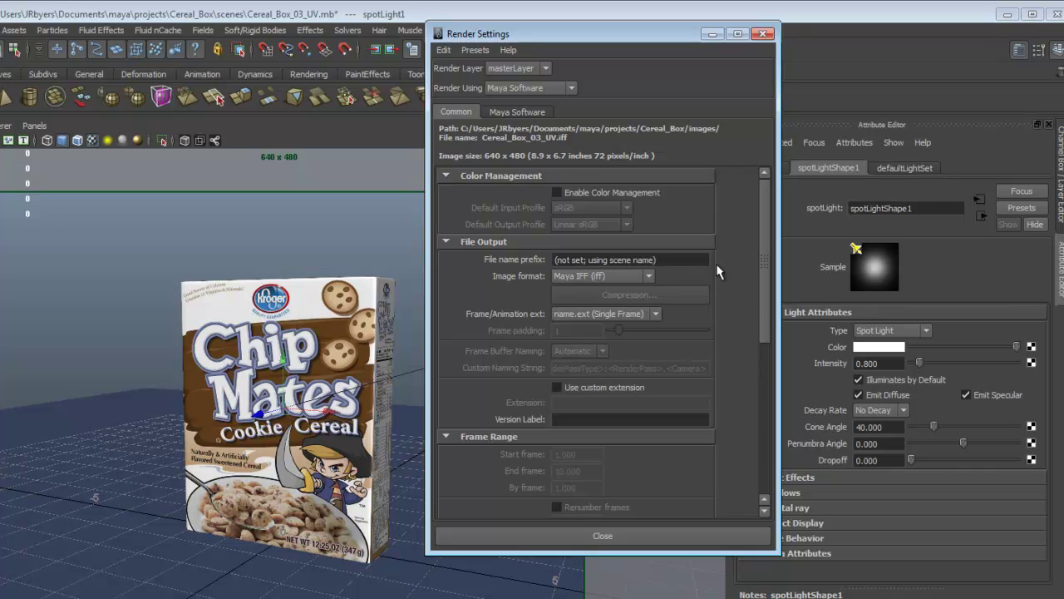
click(650, 278)
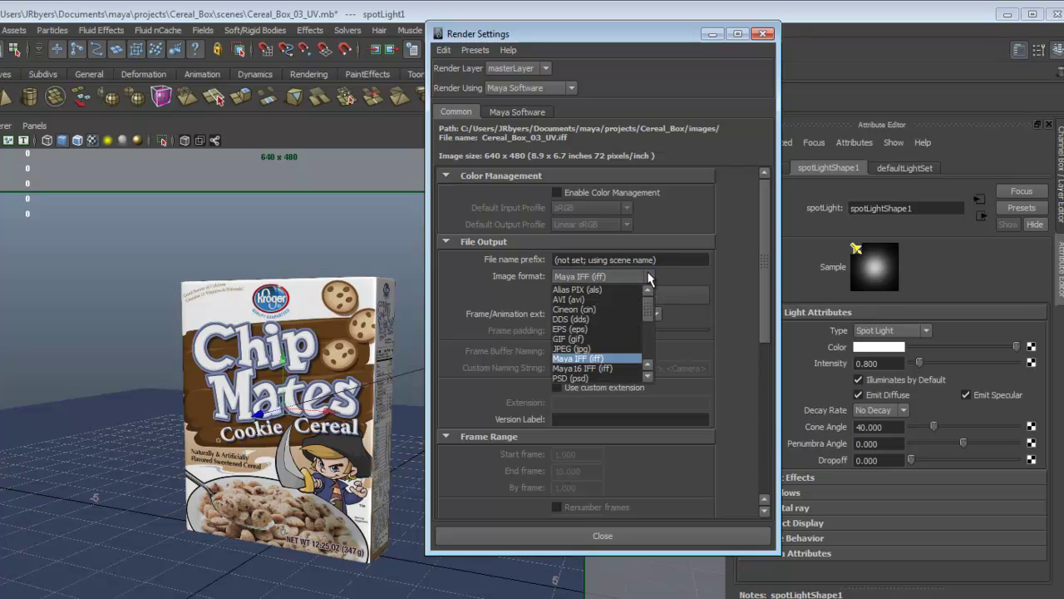
drag(648, 325, 649, 342)
click(588, 348)
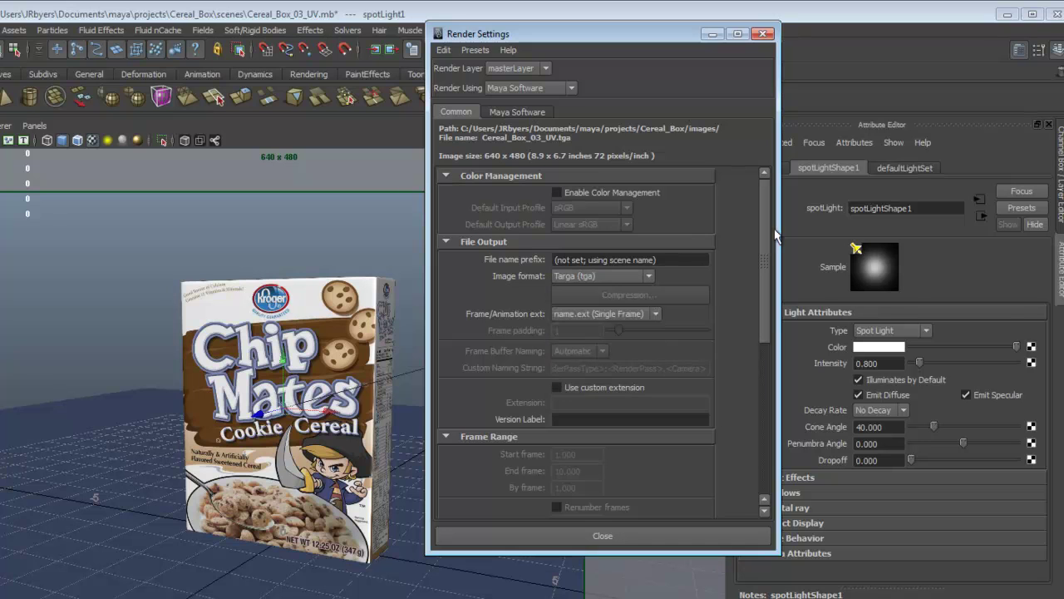
click(655, 314)
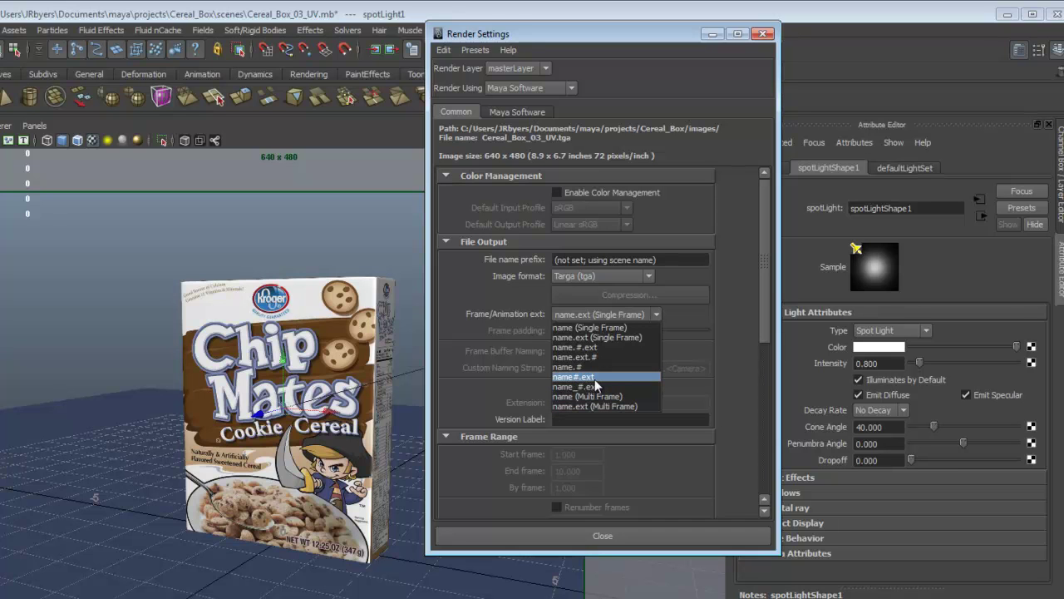
click(731, 325)
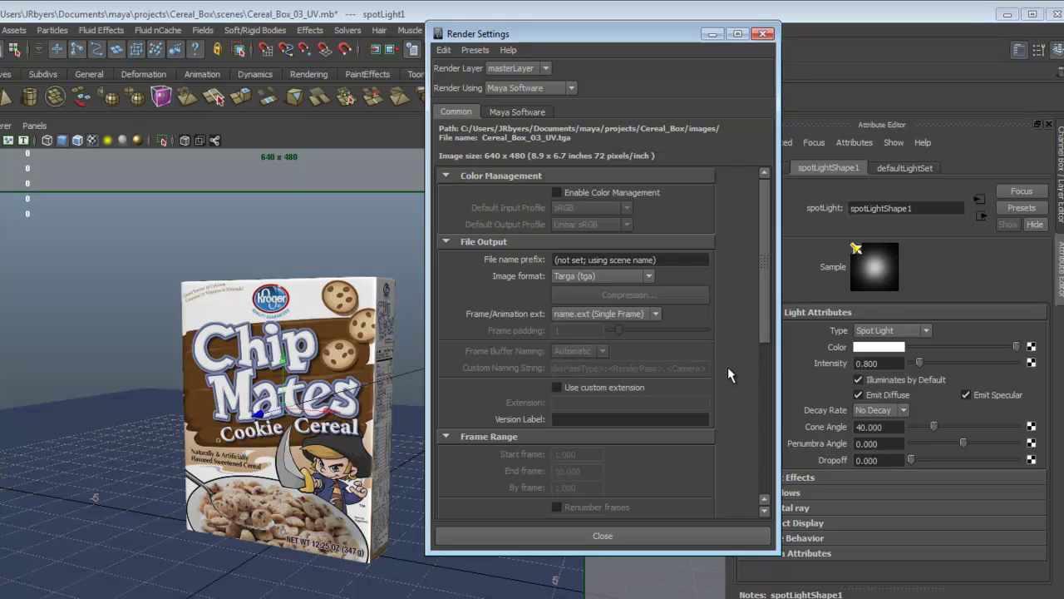
Set the renderable camera to camera1 and check the other cameras available for rendering.
drag(768, 304, 778, 451)
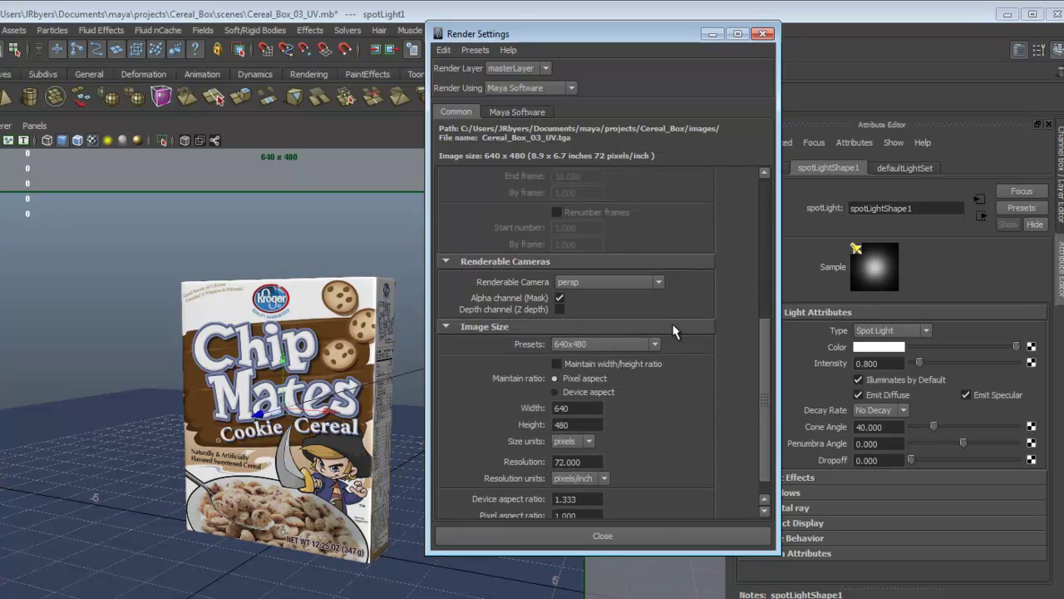
click(652, 283)
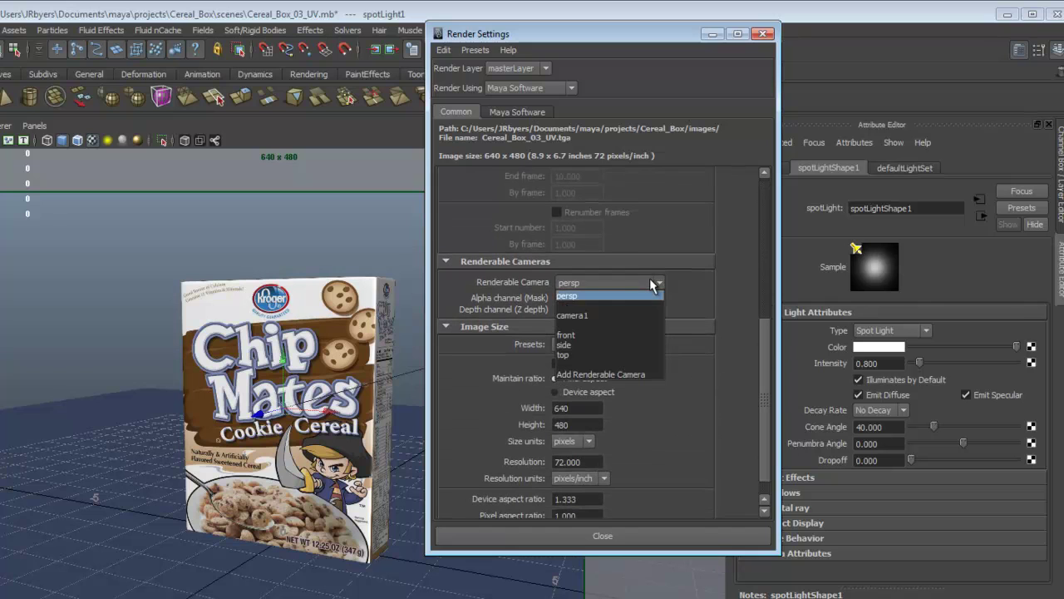
click(585, 315)
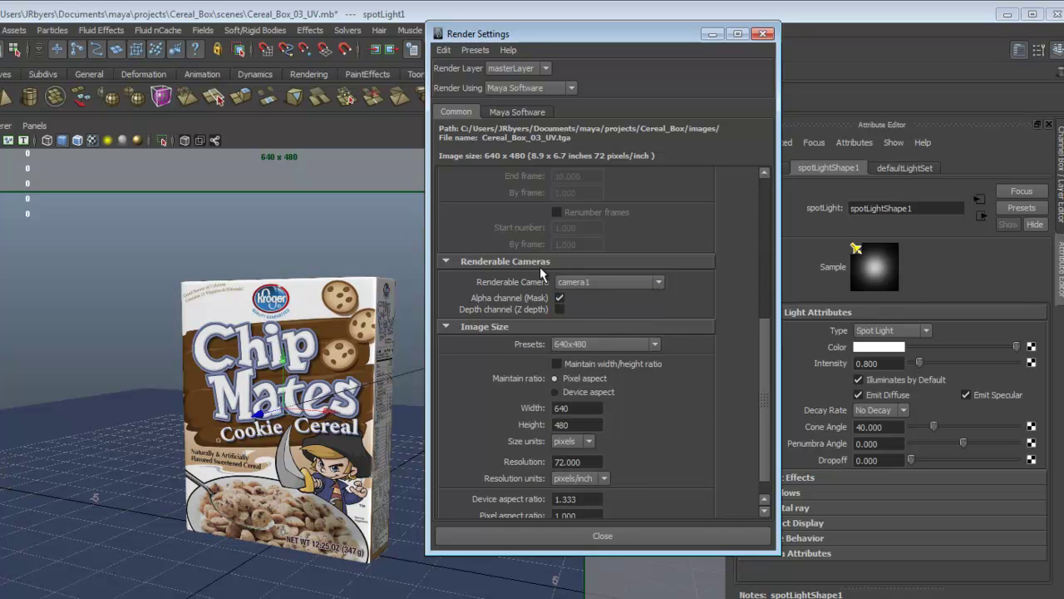
click(659, 282)
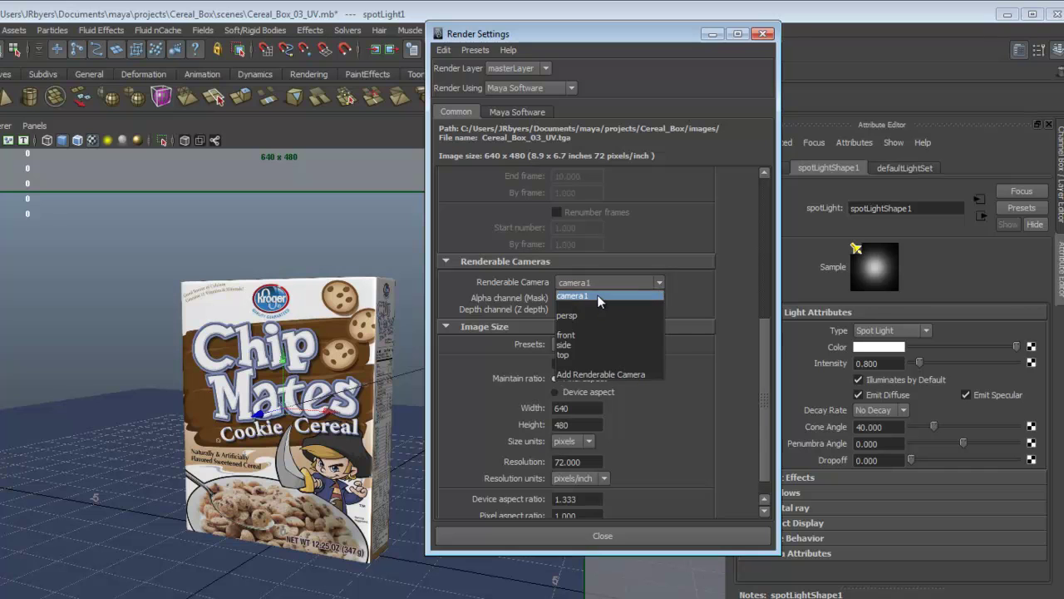
click(597, 295)
click(657, 282)
click(662, 287)
Try the CCIR 601/Quantel NTSC and HD 720 image size presets, keeping the camera's resolution gate in sight.
click(655, 344)
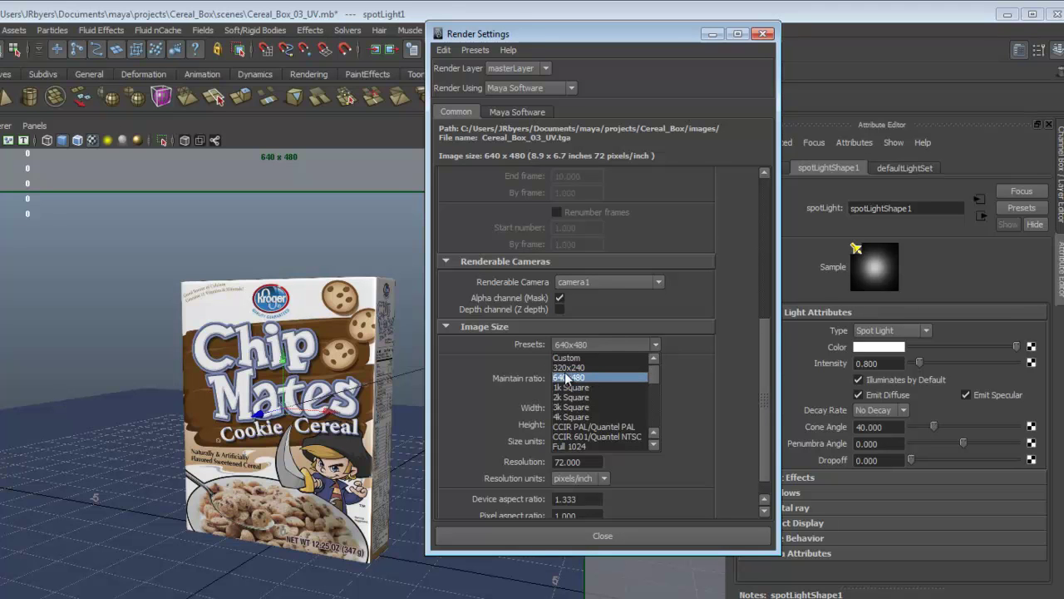
click(600, 372)
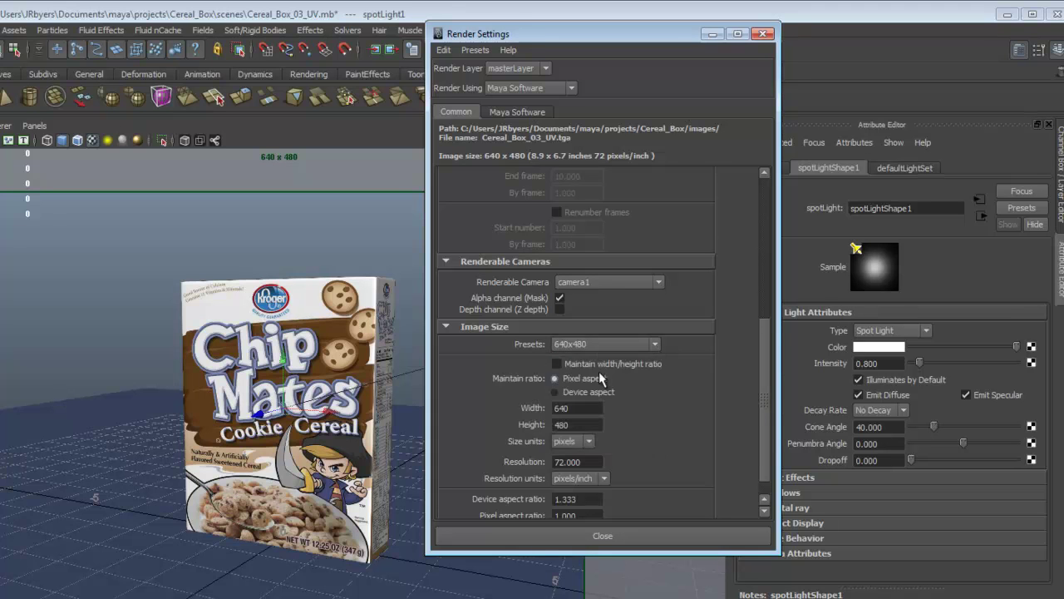
click(655, 344)
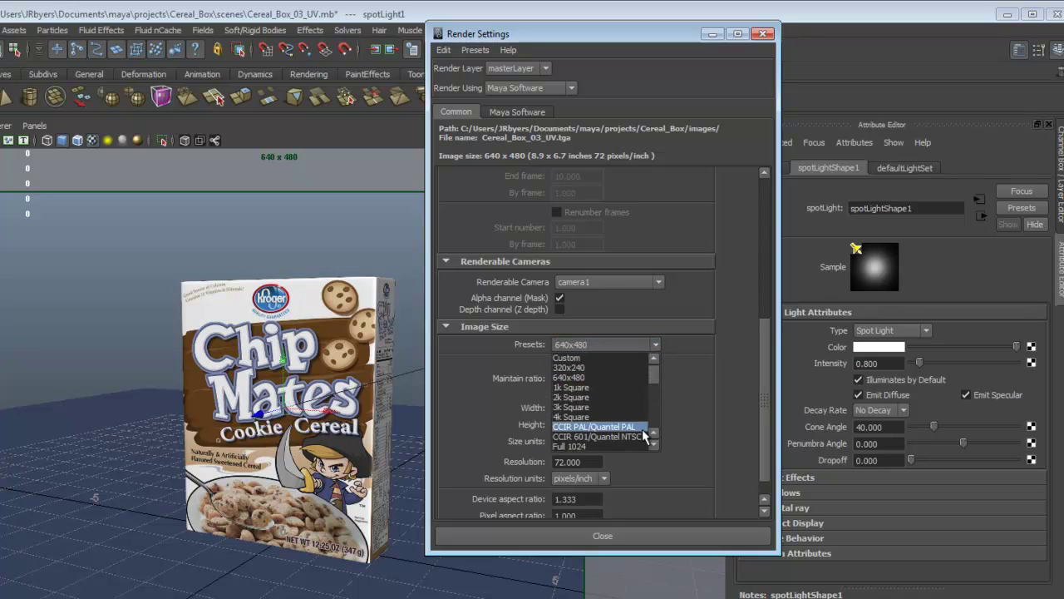
click(631, 436)
click(659, 343)
scroll(656, 388, down, 3)
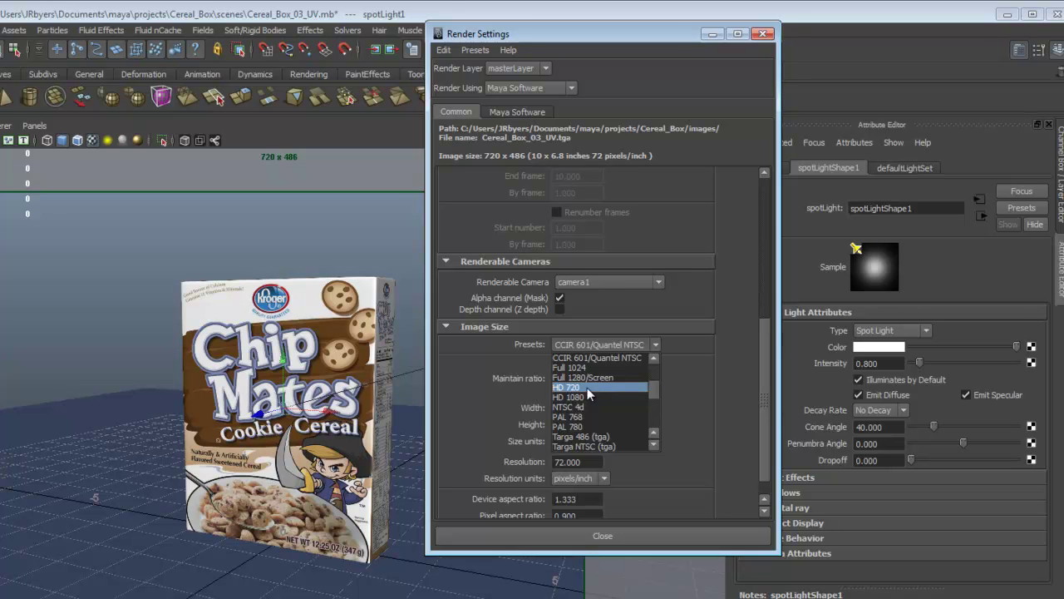
click(587, 387)
drag(655, 33, 899, 64)
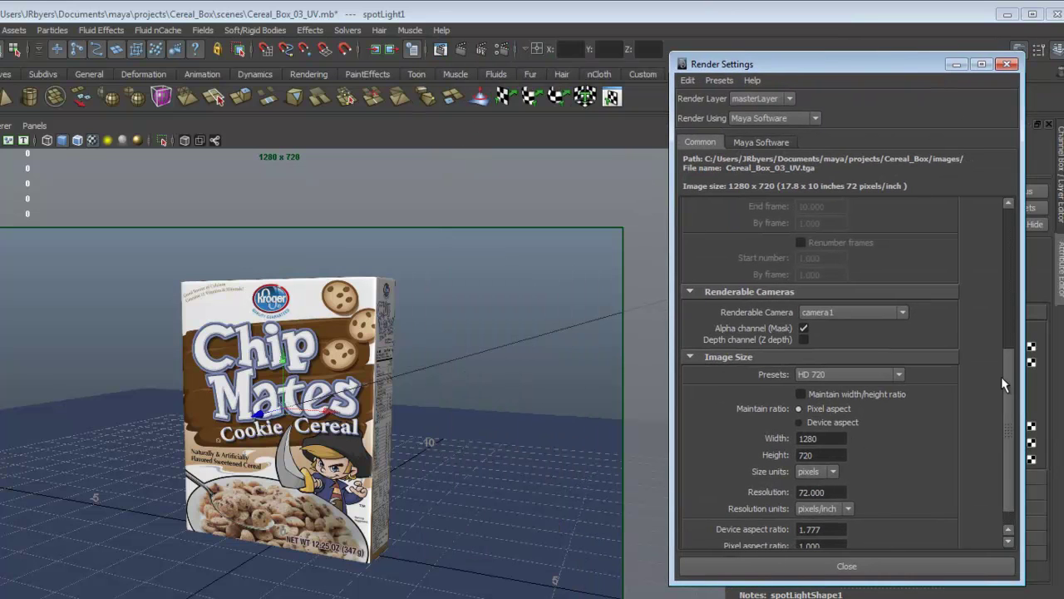
Compare the Full 1280/Screen image size preset with HD 720 in the camera's resolution gate.
click(899, 375)
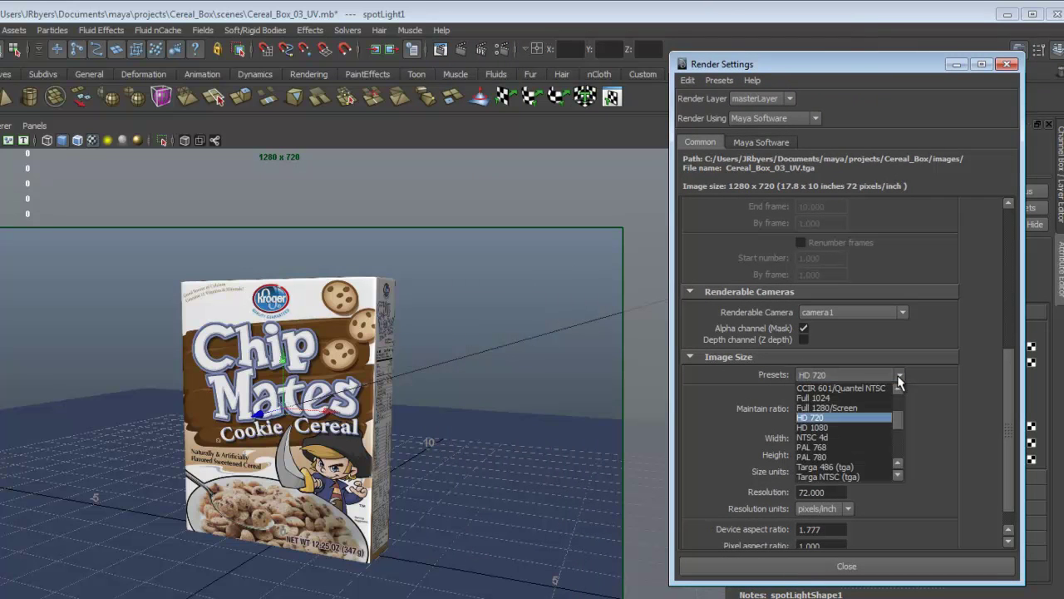
click(853, 407)
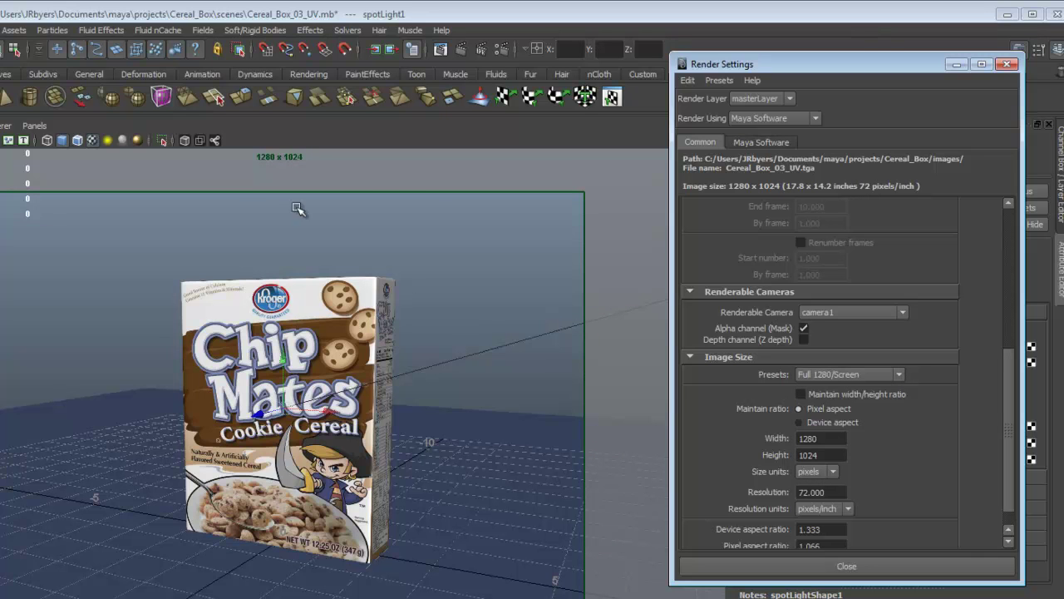
click(899, 376)
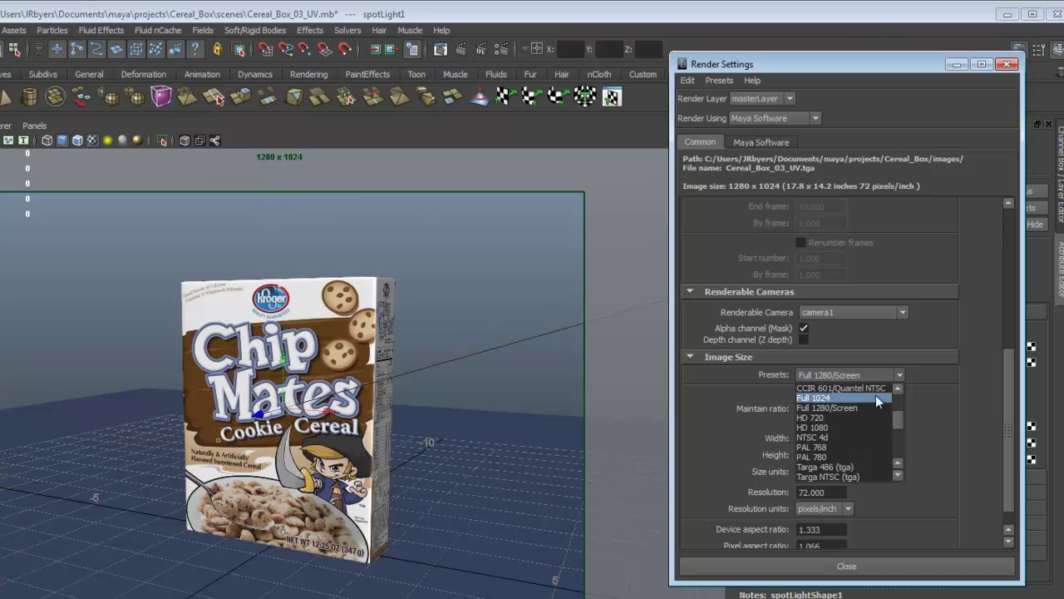
click(840, 414)
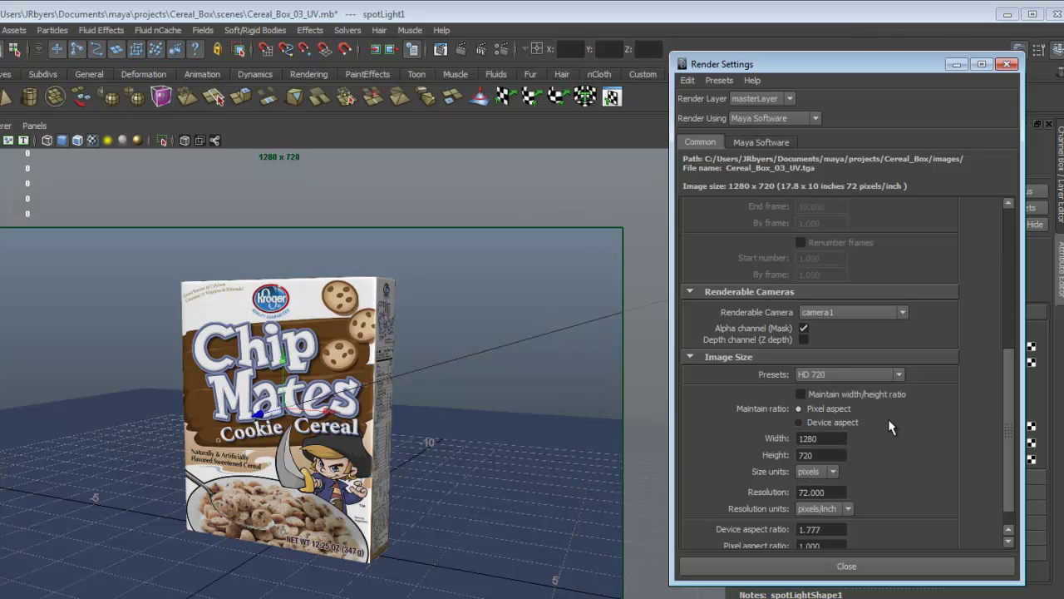
Browse the image size presets and set the render size to 640x480.
click(898, 376)
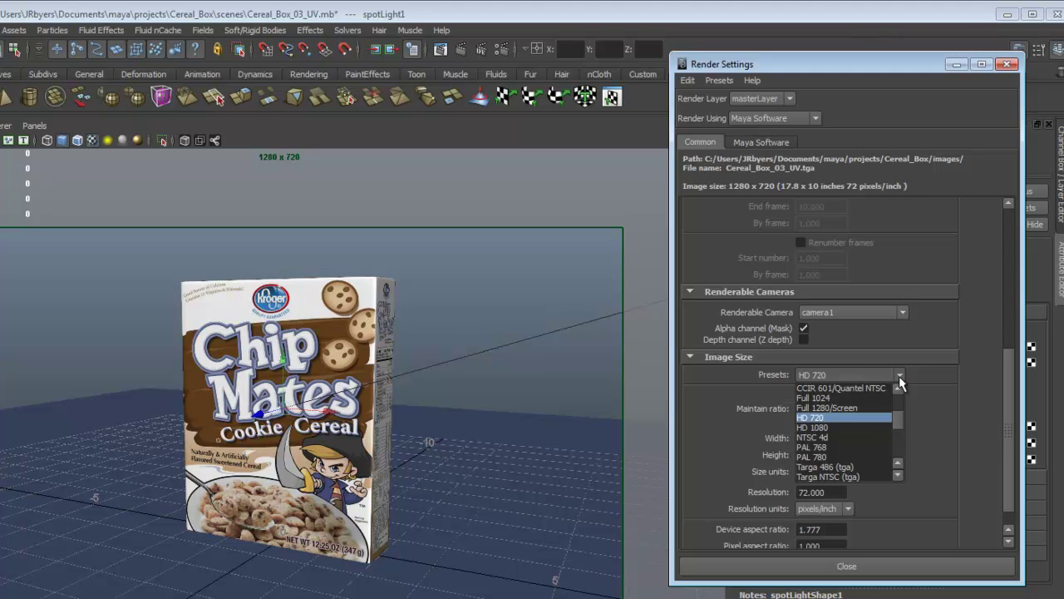
click(899, 376)
click(898, 376)
mouse_move(897, 422)
mouse_down()
mouse_move(896, 399)
mouse_move(896, 416)
mouse_up()
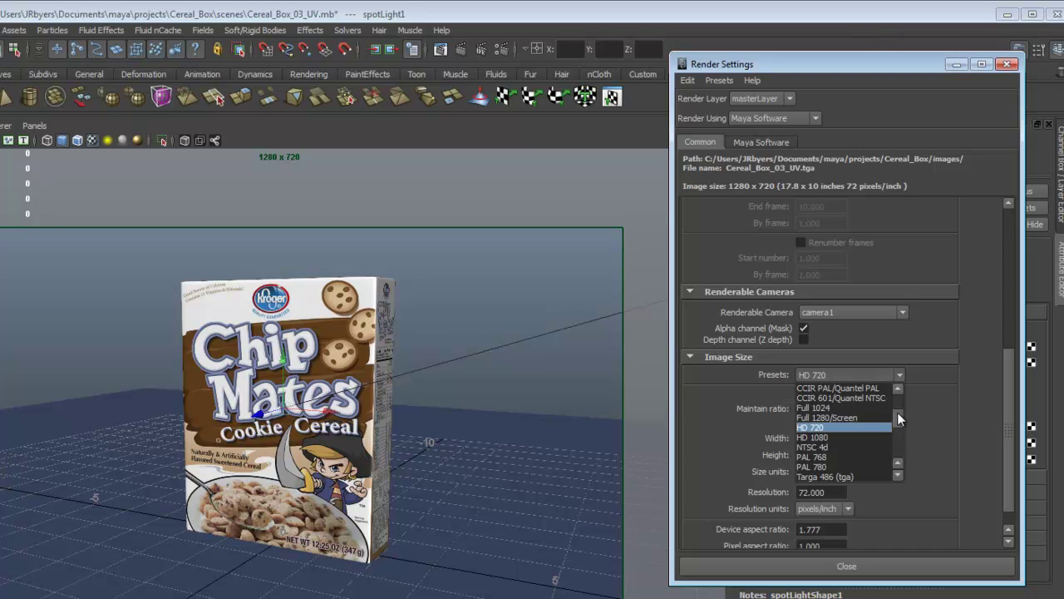
scroll(897, 412, up, 3)
scroll(898, 401, up, 2)
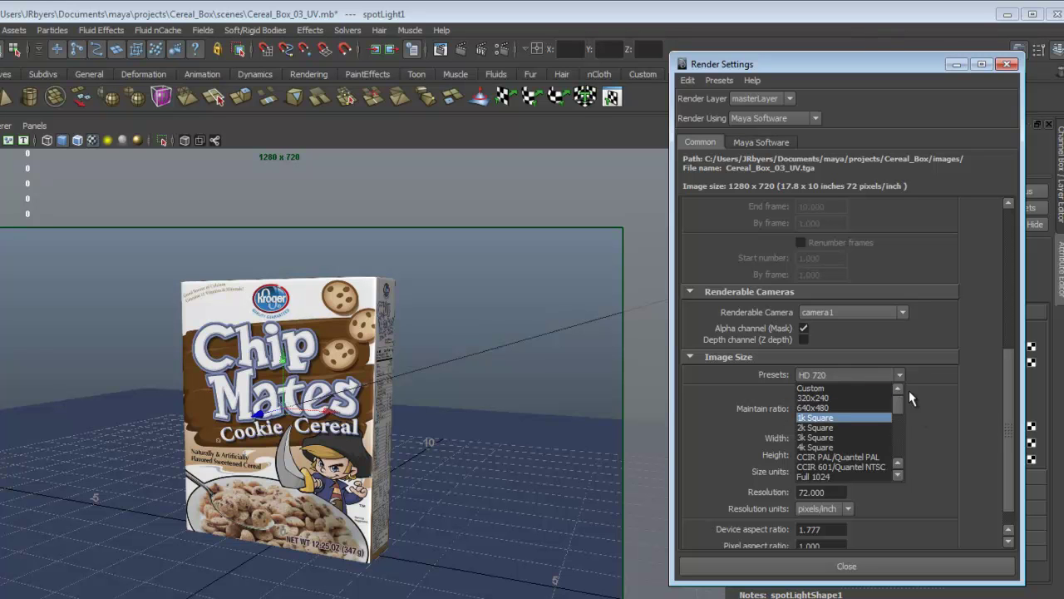
click(822, 408)
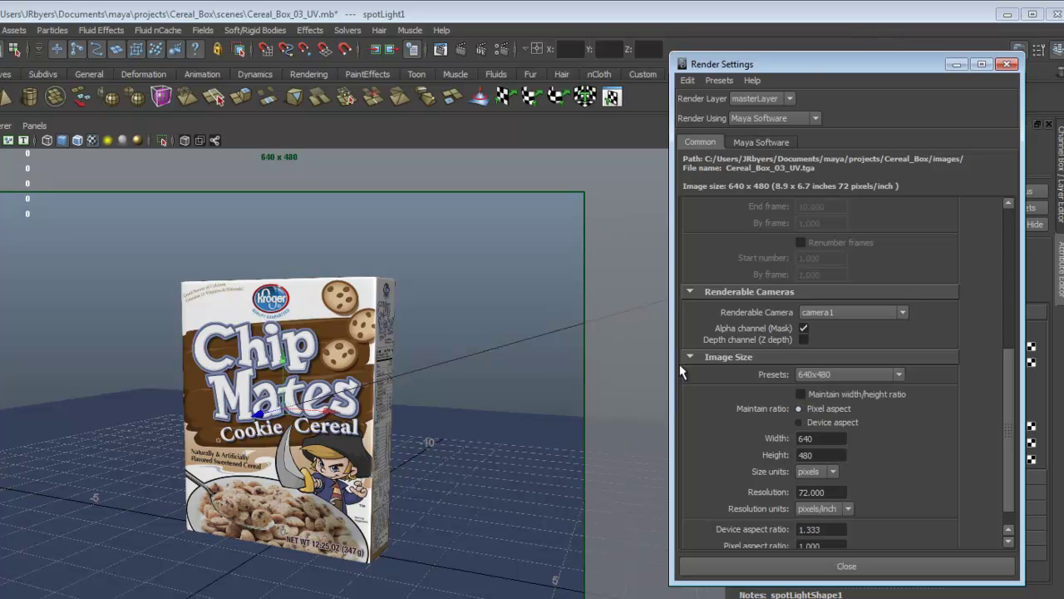
Review the remaining common settings, close the Render Settings, and render the current frame with Maya Software.
drag(910, 67, 894, 46)
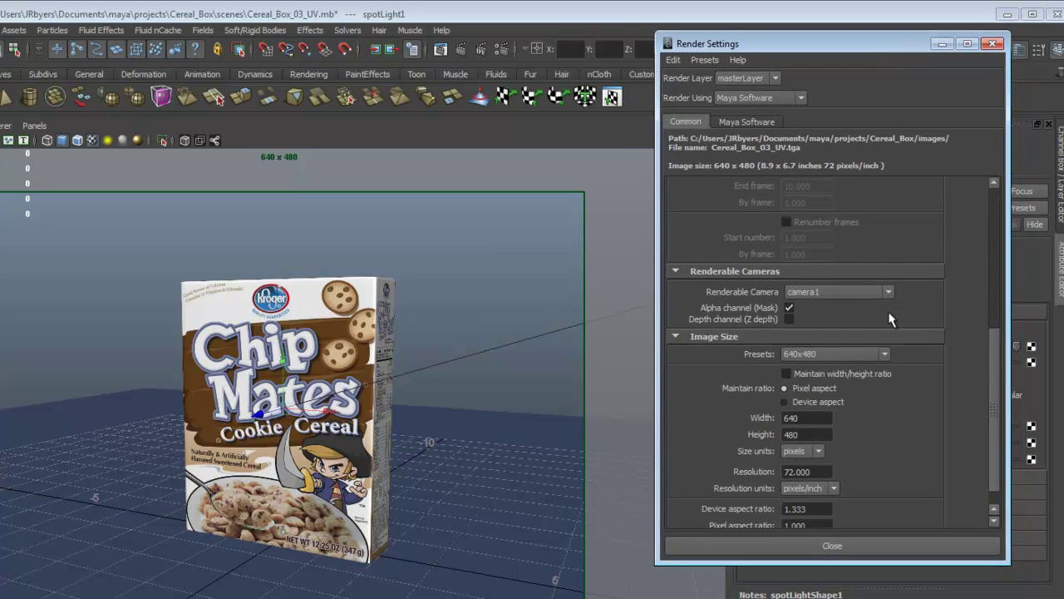
scroll(984, 462, down, 1)
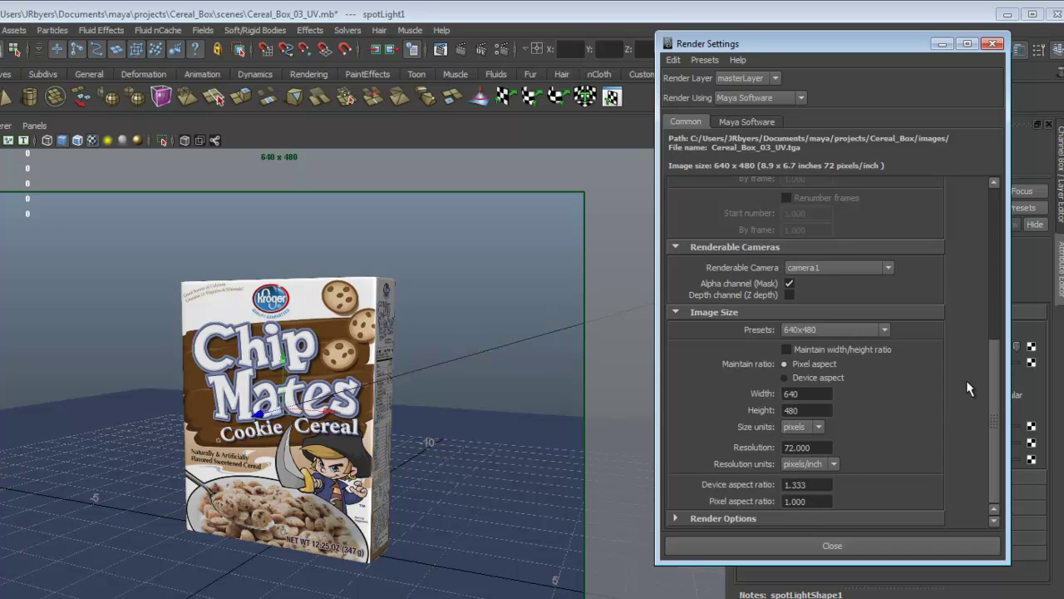
drag(995, 381, 999, 191)
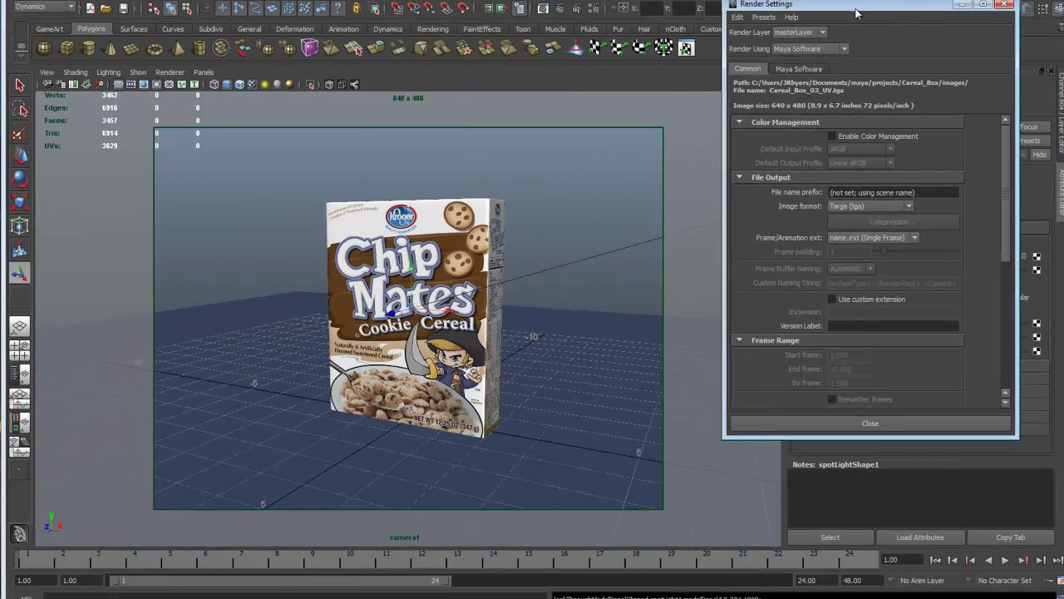
drag(828, 46, 792, 47)
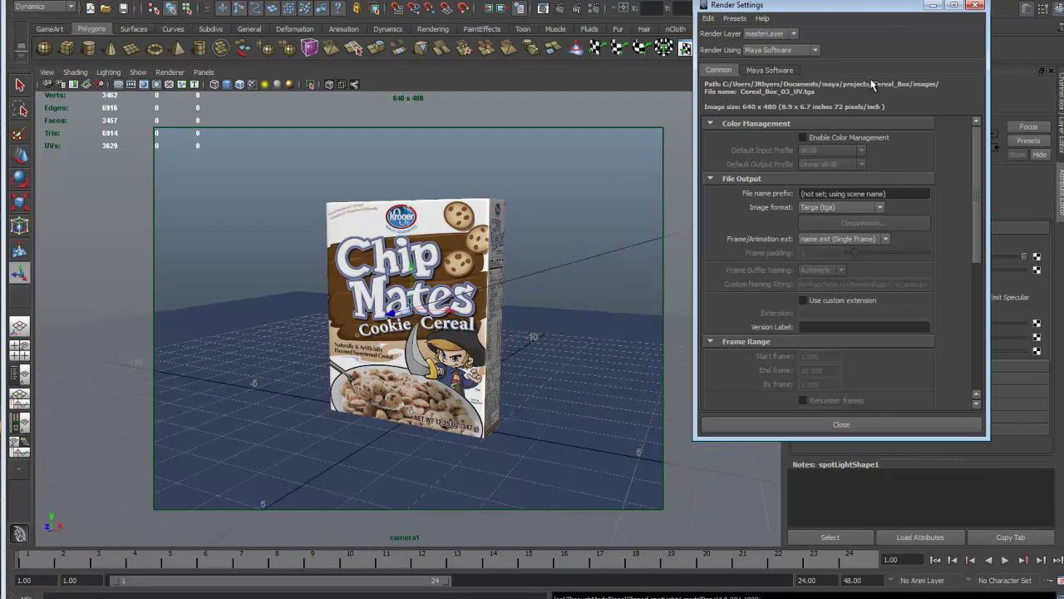
click(976, 6)
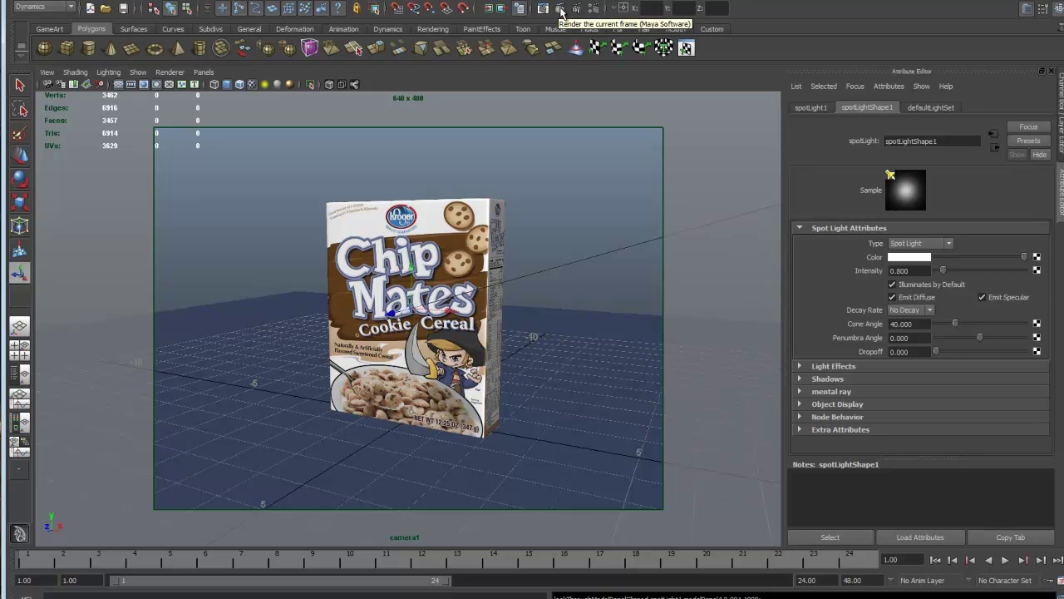
click(559, 9)
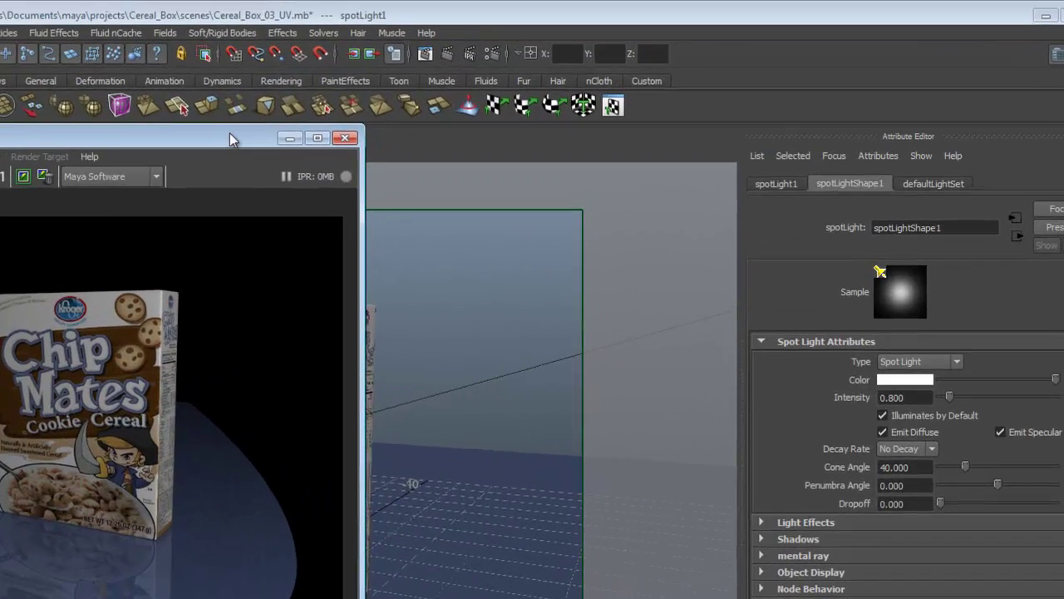
drag(249, 100, 442, 73)
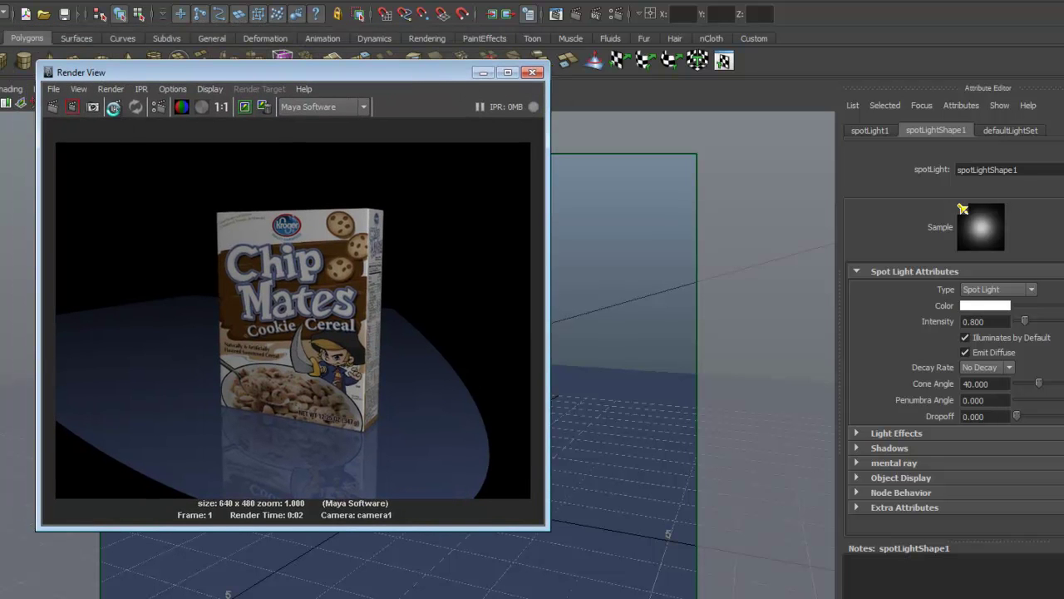
Start an IPR render and mark a tuning region enclosing the cereal box and most of the lit floor.
click(114, 109)
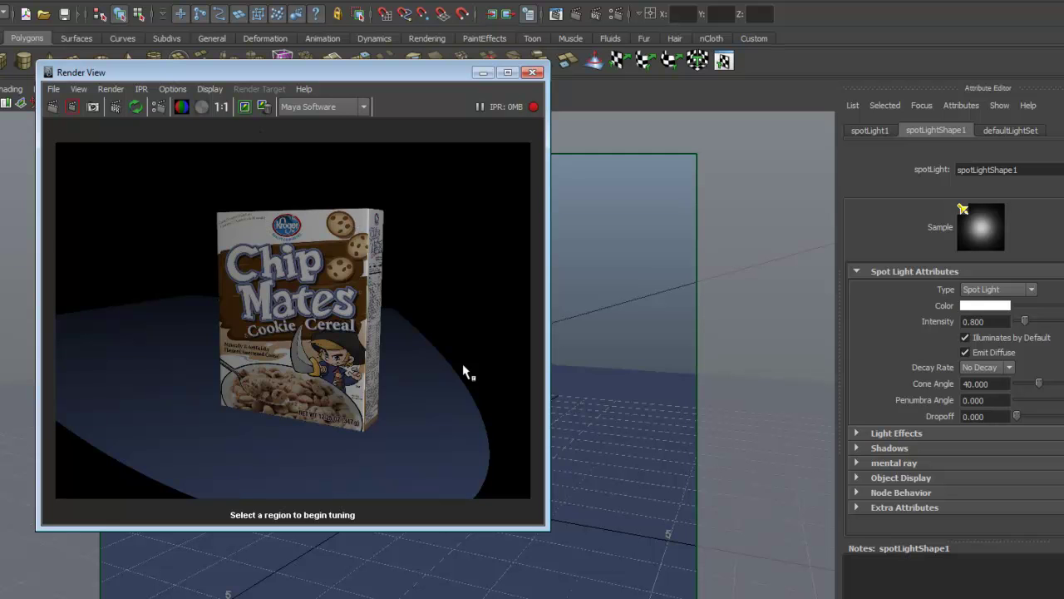
drag(95, 164, 399, 435)
drag(487, 489, 487, 490)
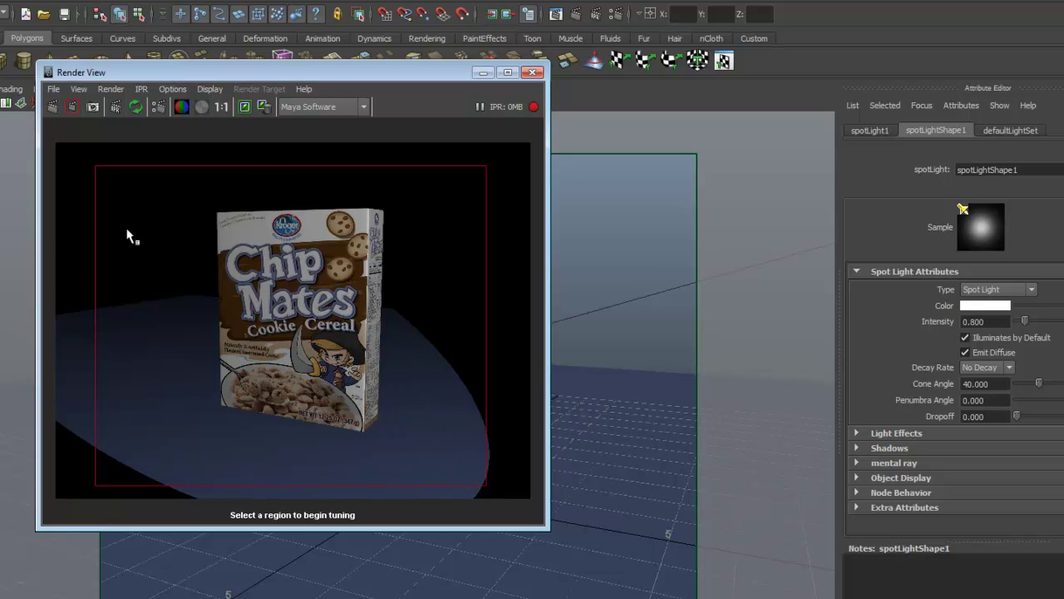
Try to restart the IPR render of the cereal box scene and select the entire image as the tuning region.
drag(55, 143, 531, 497)
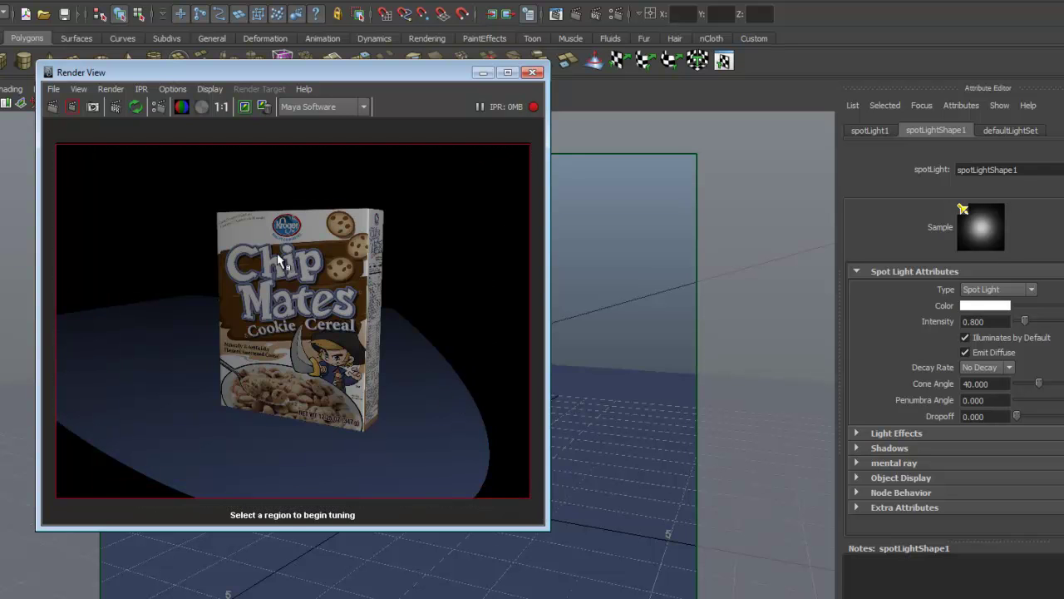
click(53, 106)
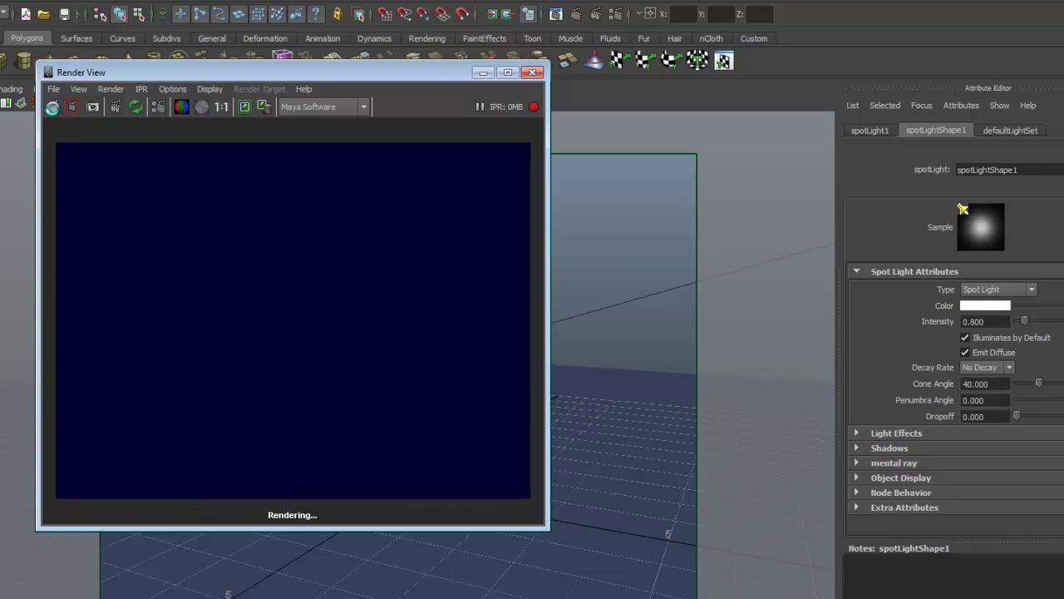
click(533, 72)
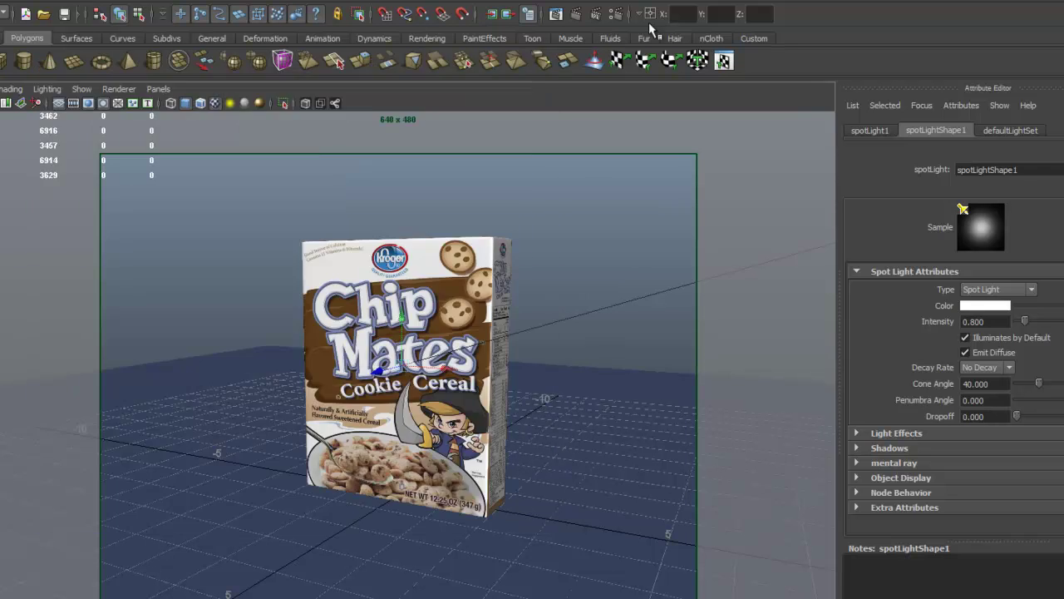
click(596, 15)
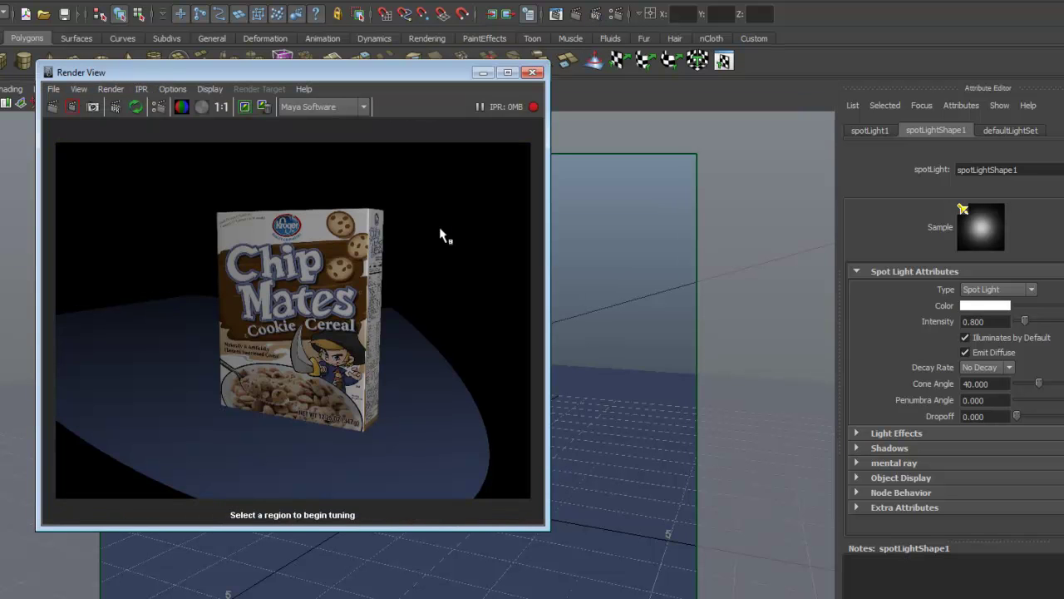
drag(59, 144, 530, 499)
Open the render settings beside the rendered image and show the Maya Software quality options.
drag(399, 71, 720, 97)
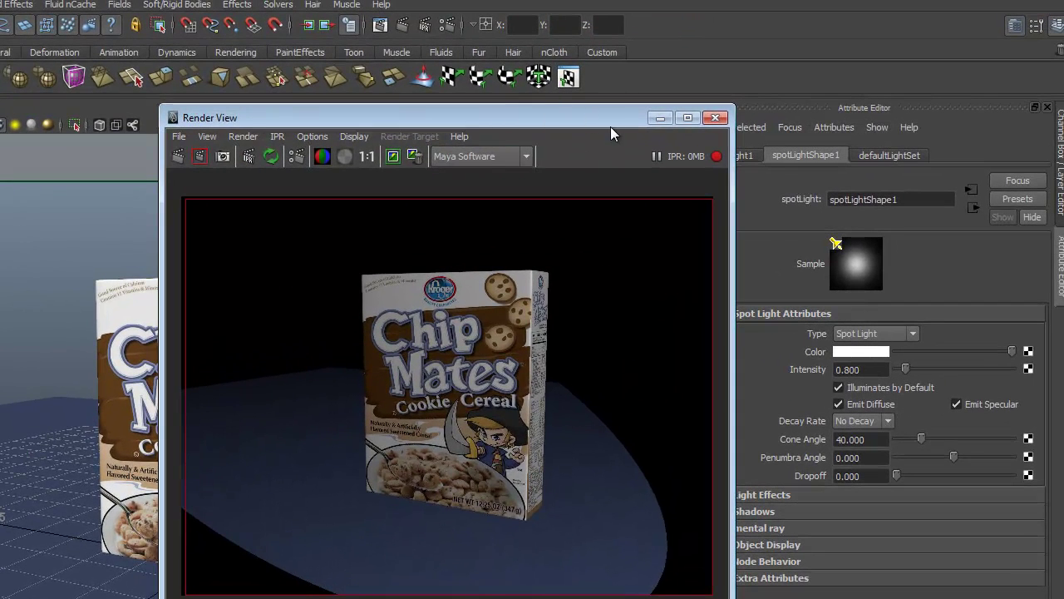
drag(610, 126, 343, 122)
click(449, 25)
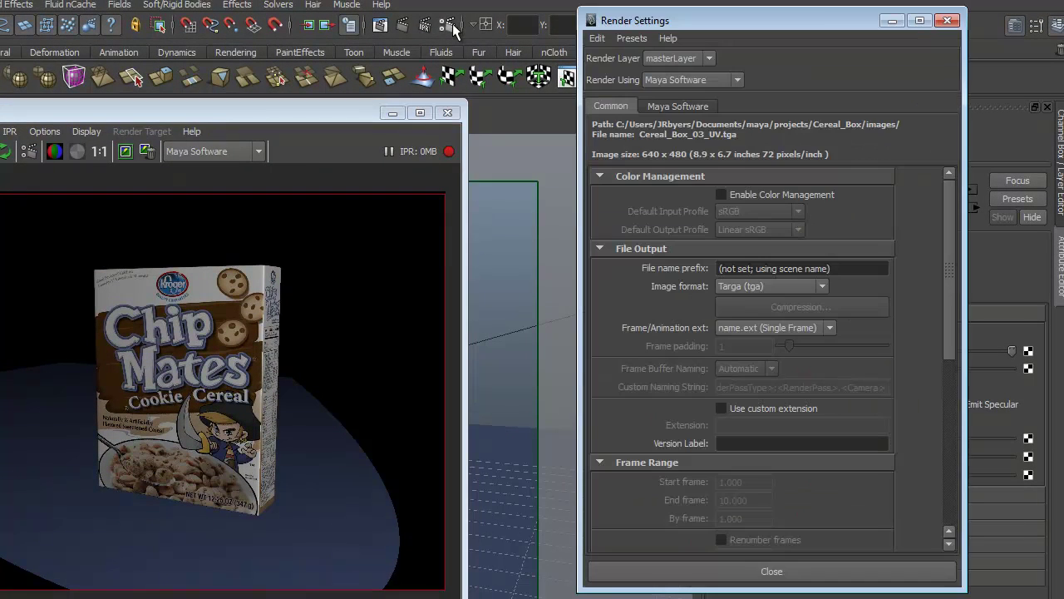
click(677, 105)
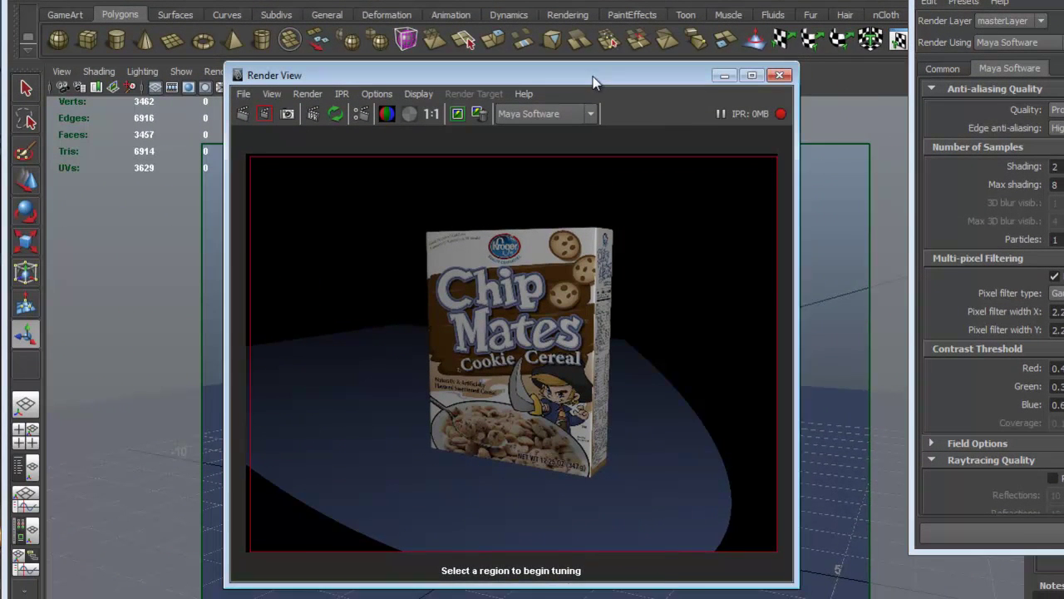
drag(265, 112, 337, 102)
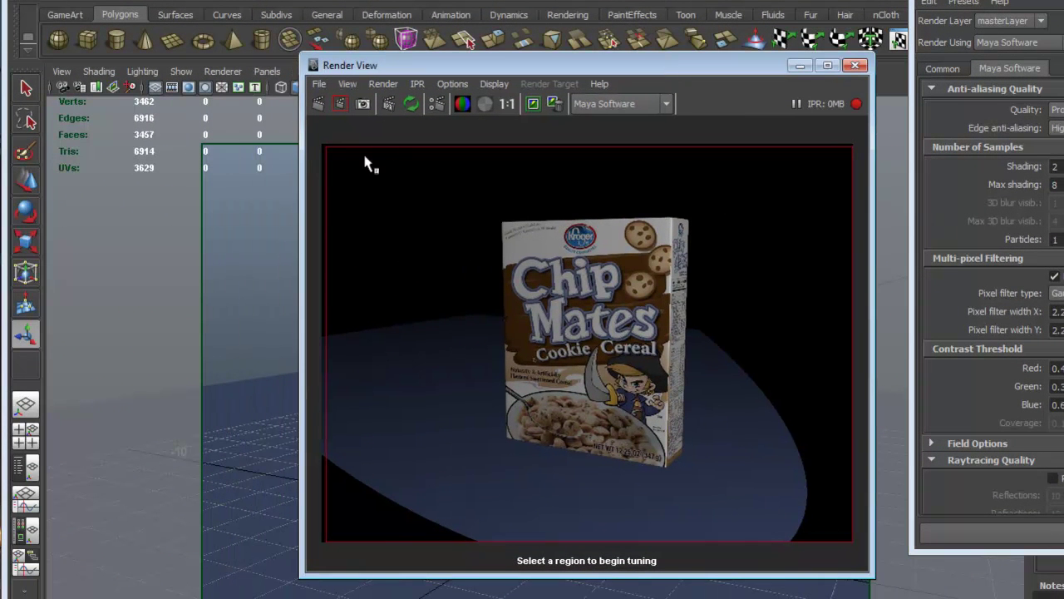
Run a fresh IPR render of the cereal box scene and select the whole image as the tuning region.
click(387, 105)
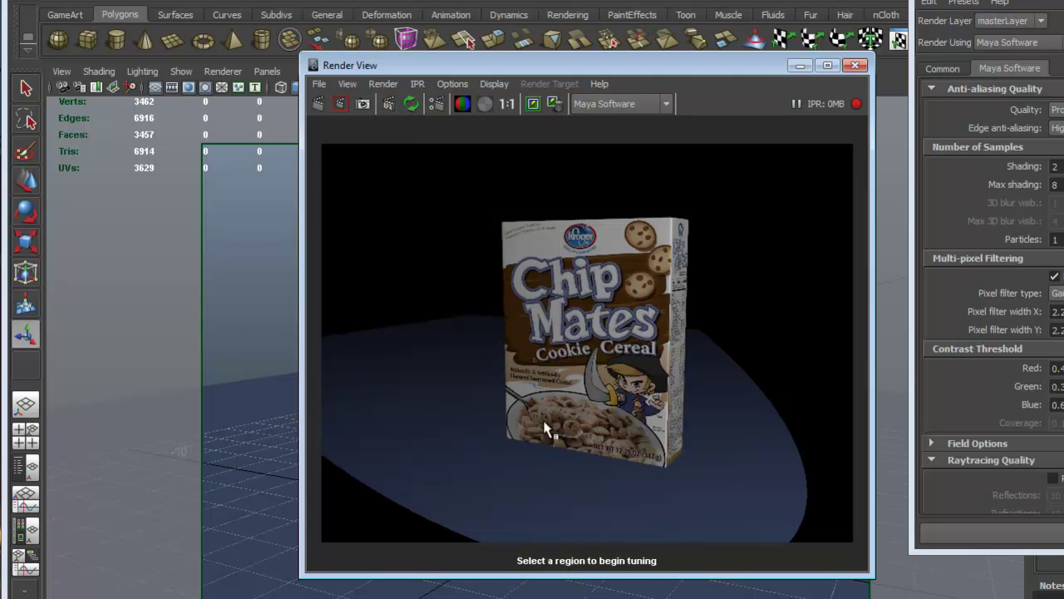
drag(324, 144, 850, 552)
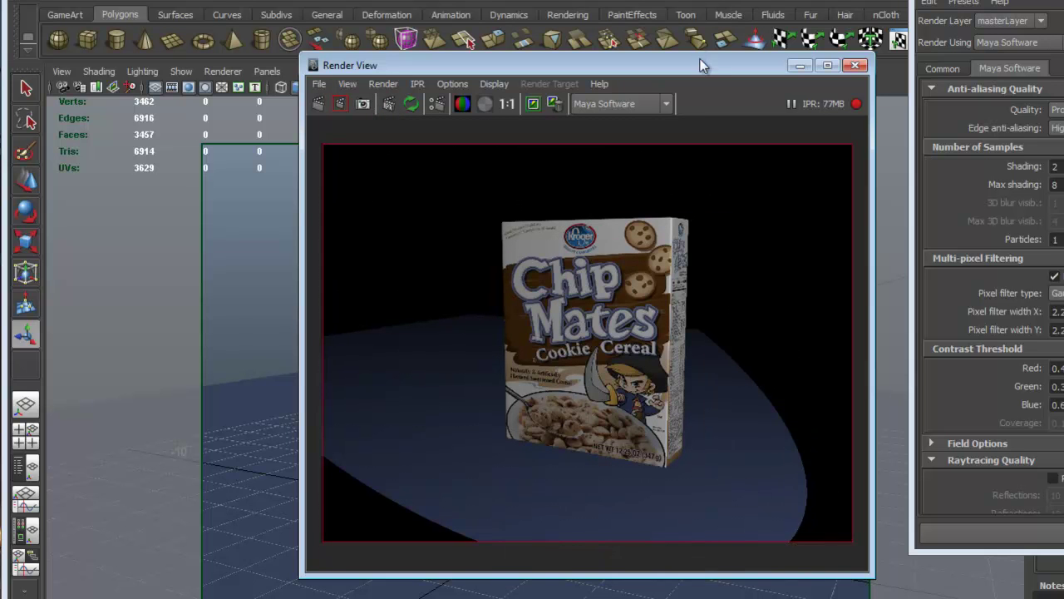
drag(670, 73, 427, 23)
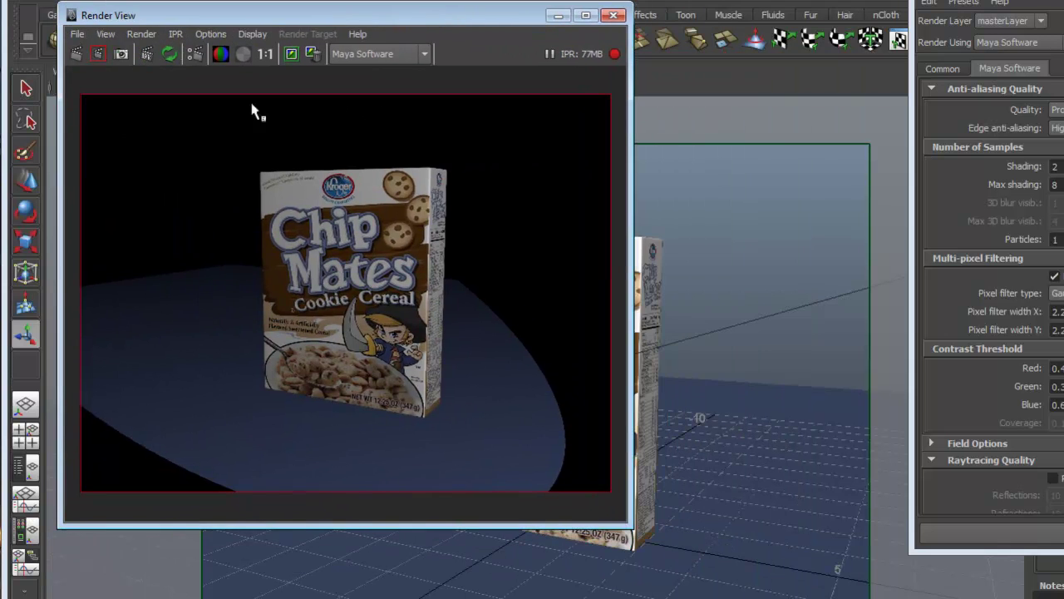
Try several IPR tuning regions over the box and floor, ending with a full-width region that excludes the image's upper strip.
drag(108, 109, 307, 265)
drag(103, 291, 397, 467)
drag(459, 306, 590, 460)
drag(81, 374, 234, 509)
drag(96, 179, 604, 495)
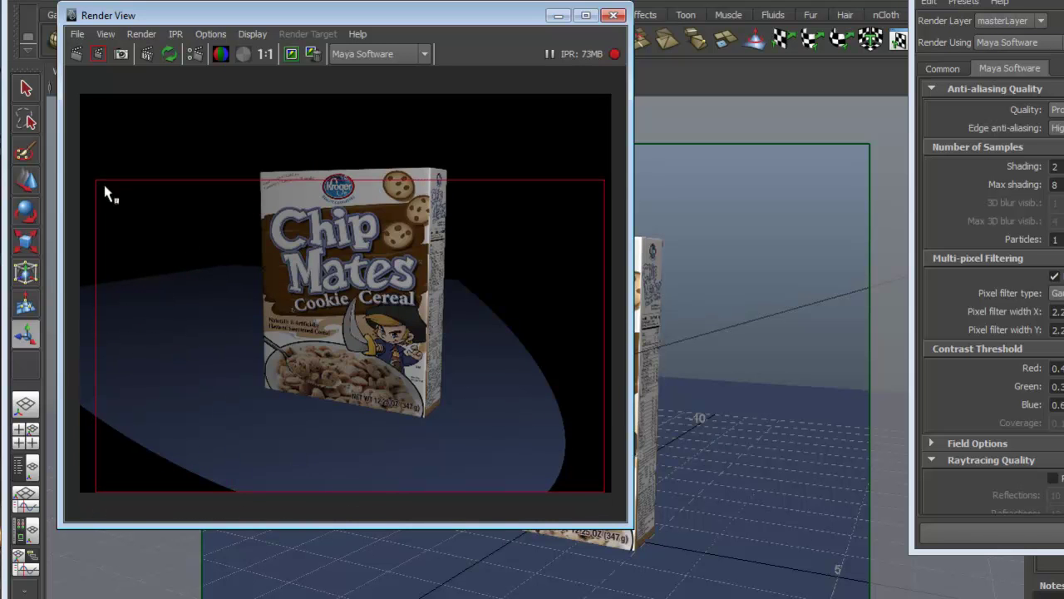
drag(80, 176, 612, 504)
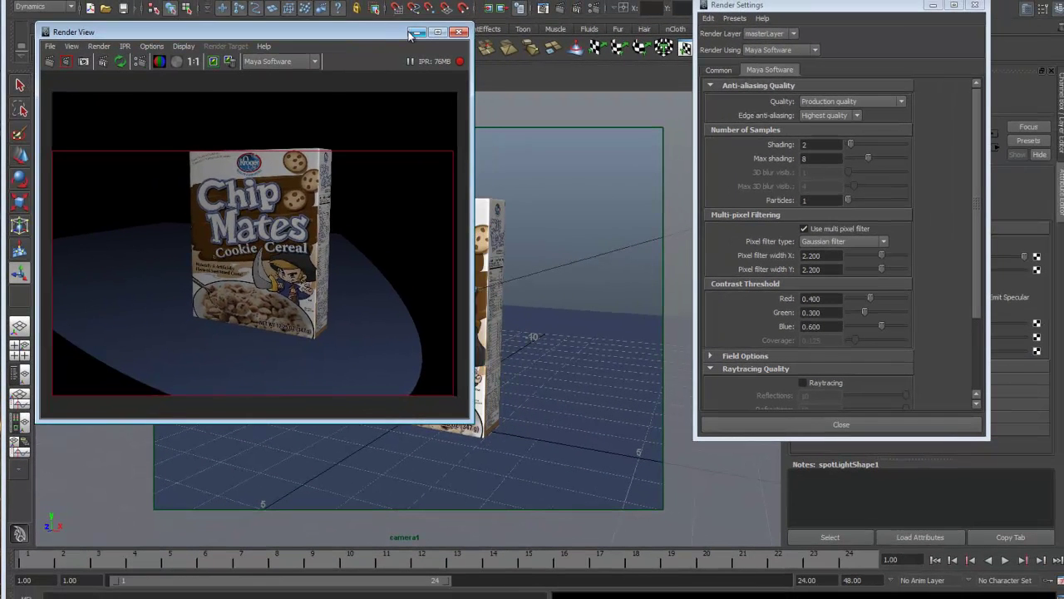
Switch the viewport to the persp camera and close the render settings, keeping the rendered image beside the spot light attributes.
click(416, 33)
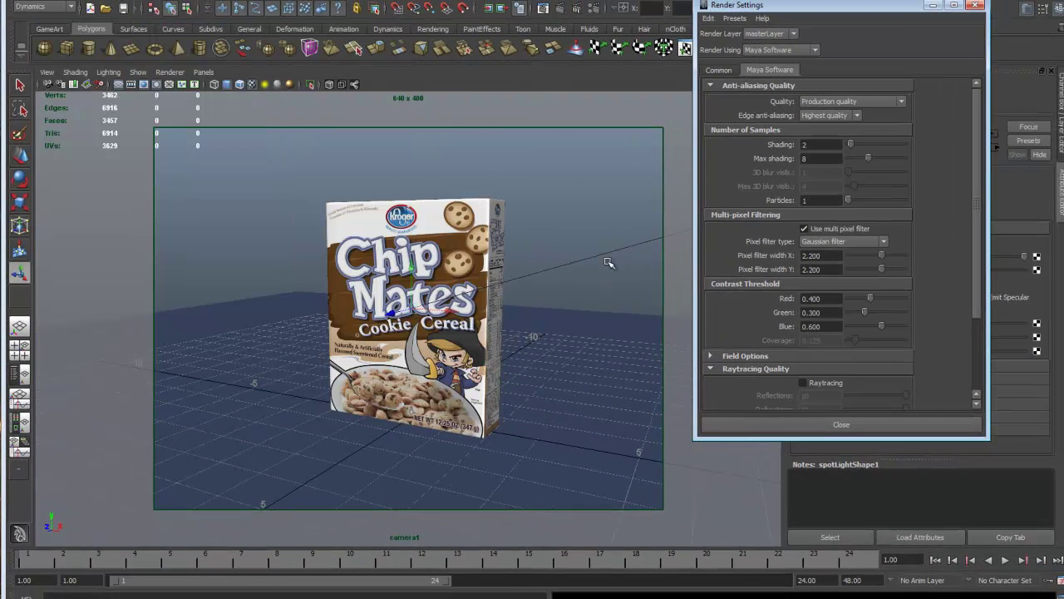
click(204, 72)
mouse_move(266, 84)
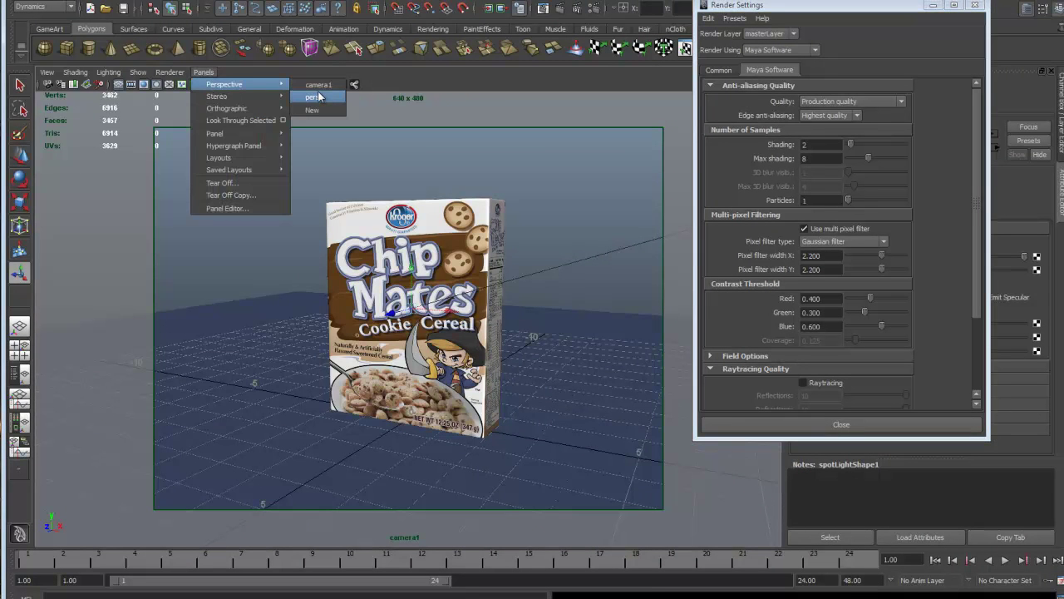
click(316, 97)
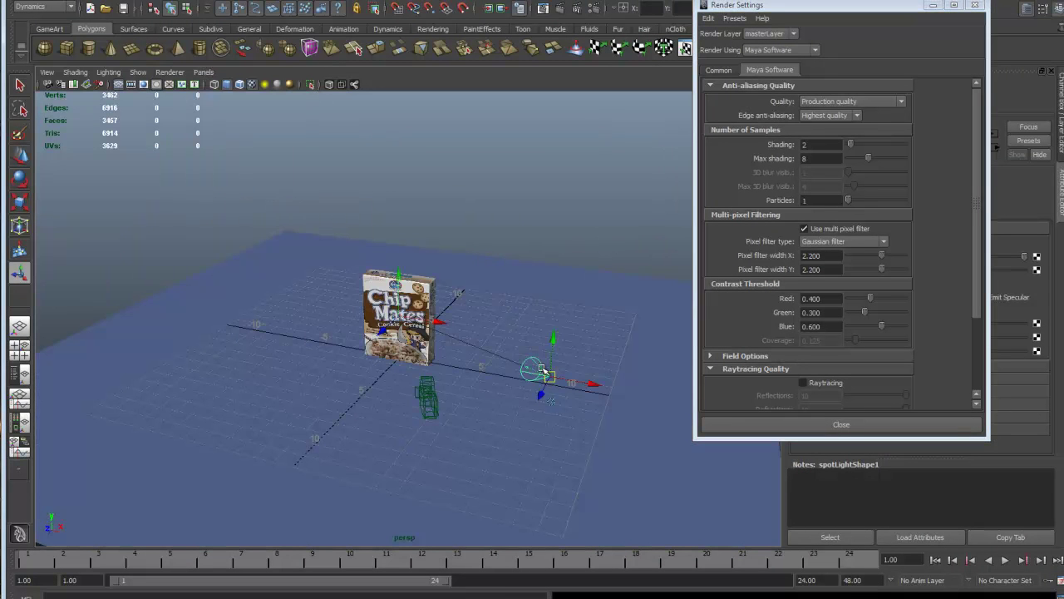
drag(888, 3, 878, 48)
click(883, 39)
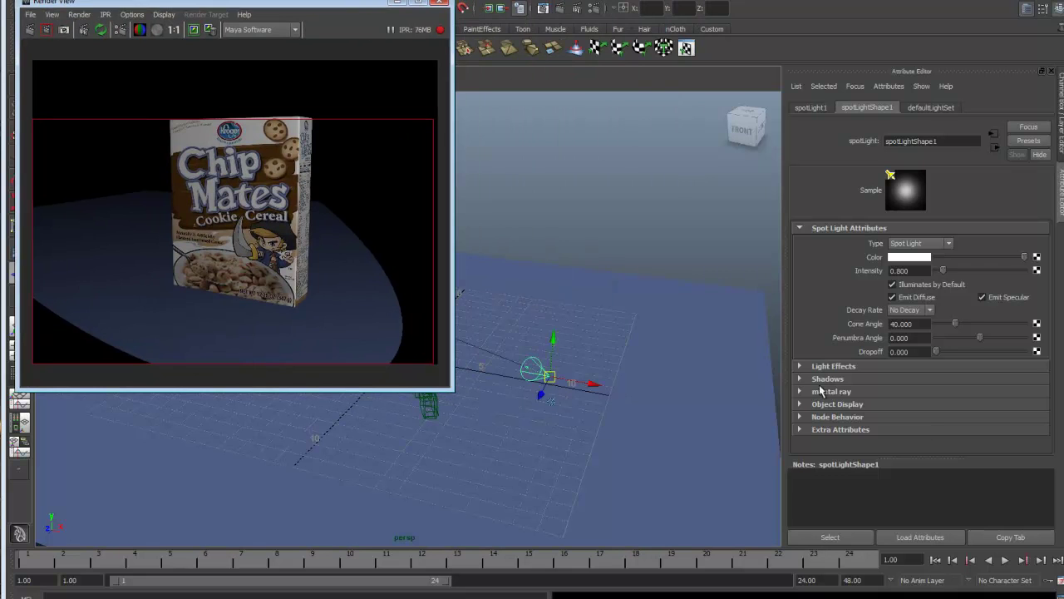
Set the spot light's Cone Angle to 20 and reselect the entire rendered image as the IPR tuning region.
click(921, 323)
text(20)
key(Return)
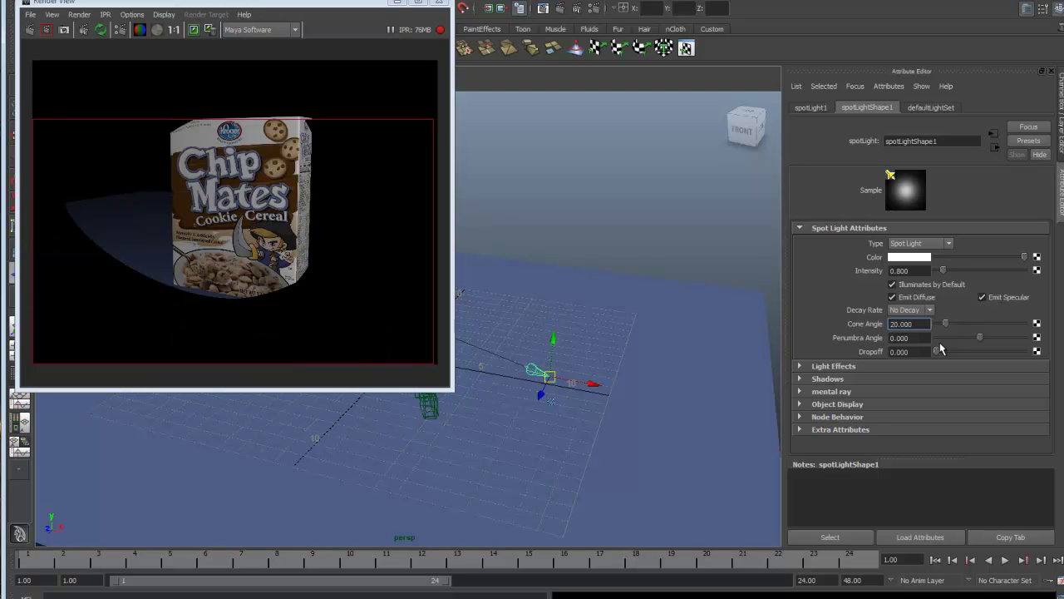
drag(37, 66, 439, 372)
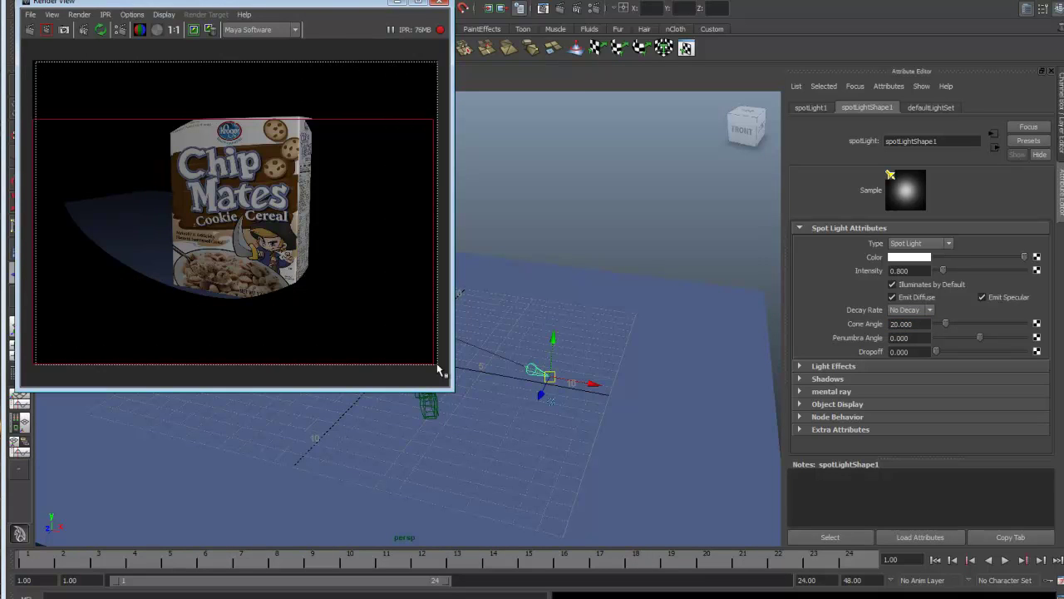
drag(35, 67, 435, 361)
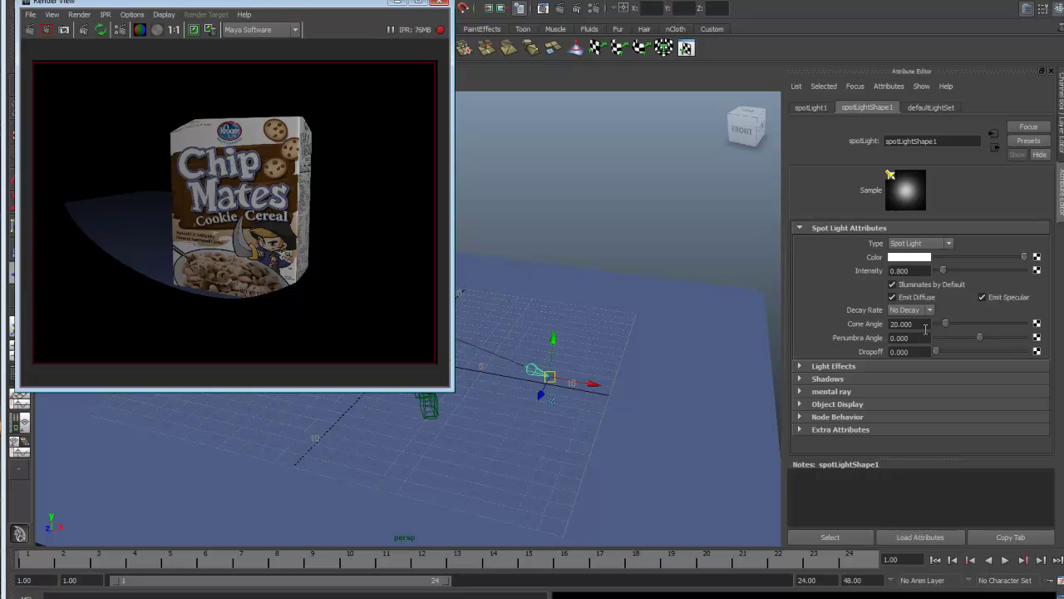
Test a spot light Cone Angle of 60 in the IPR render, and return it to 40.
drag(928, 323, 887, 324)
text(60)
key(Return)
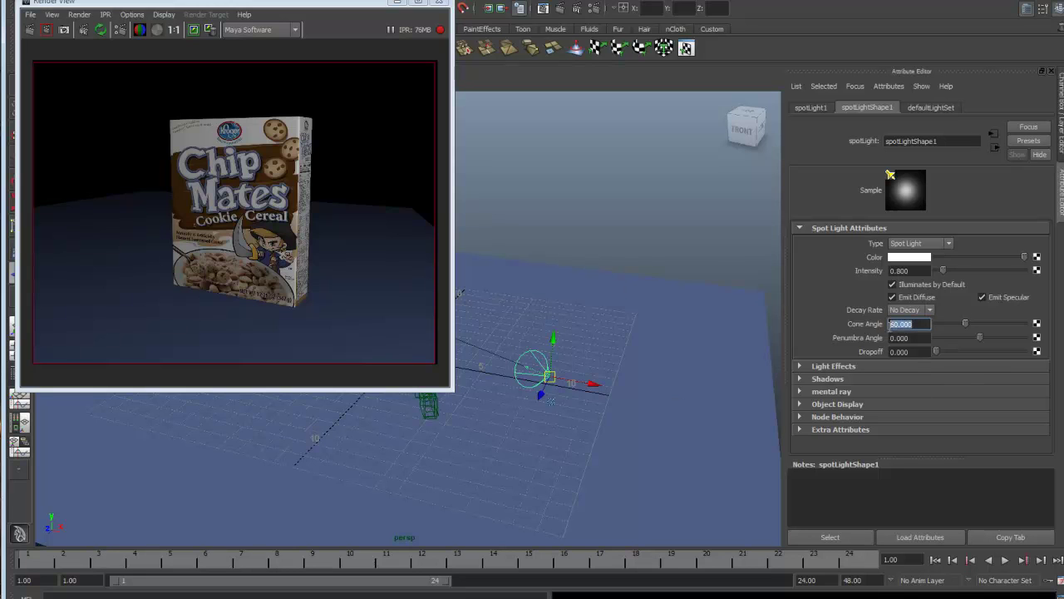
text(40)
key(Return)
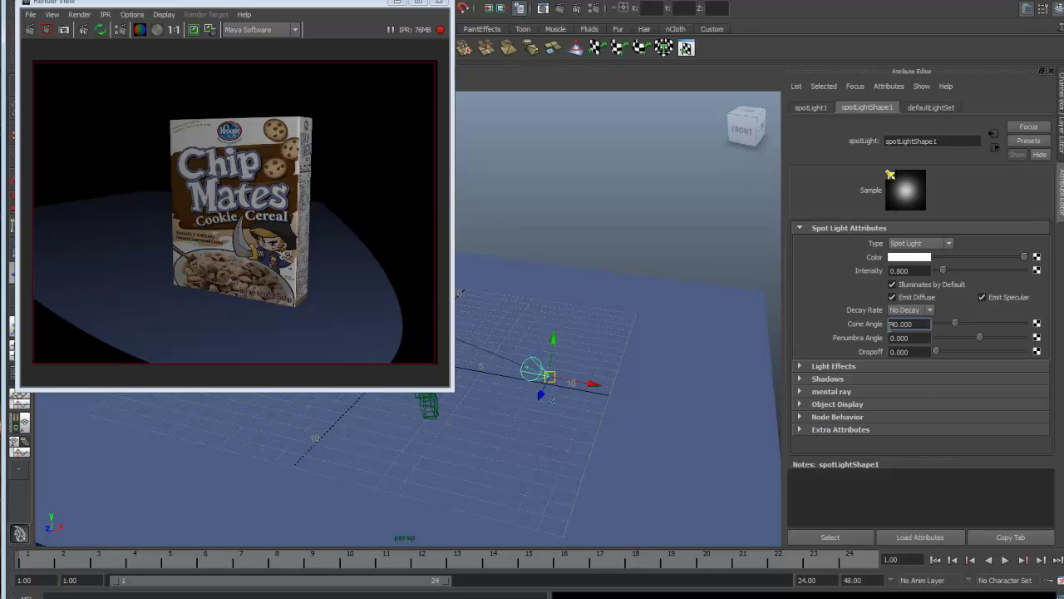
Set the spot light's Penumbra Angle to 10 to soften the edge of the light.
click(914, 338)
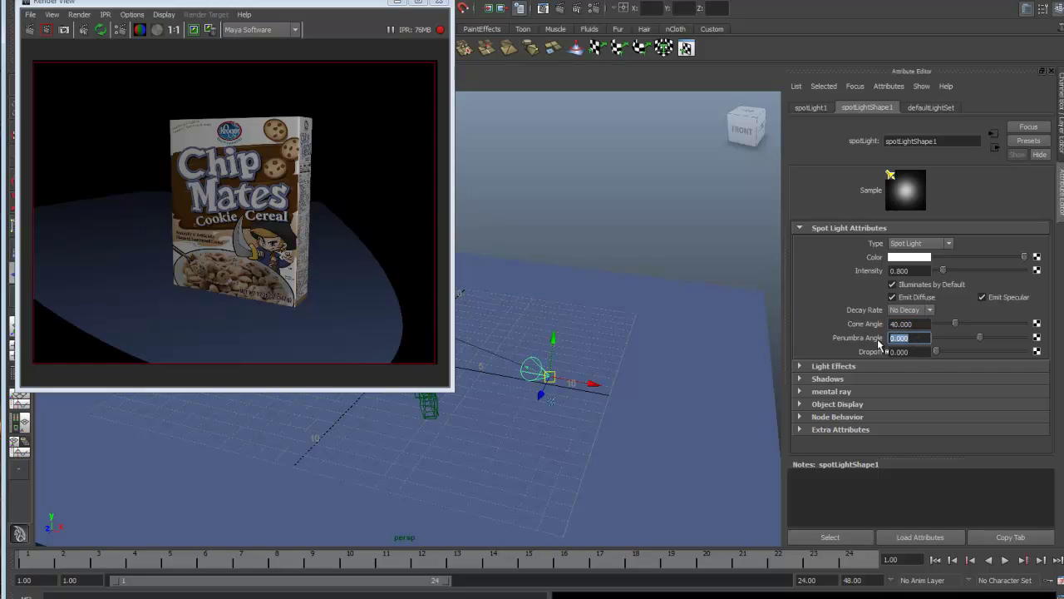
text(10)
key(Return)
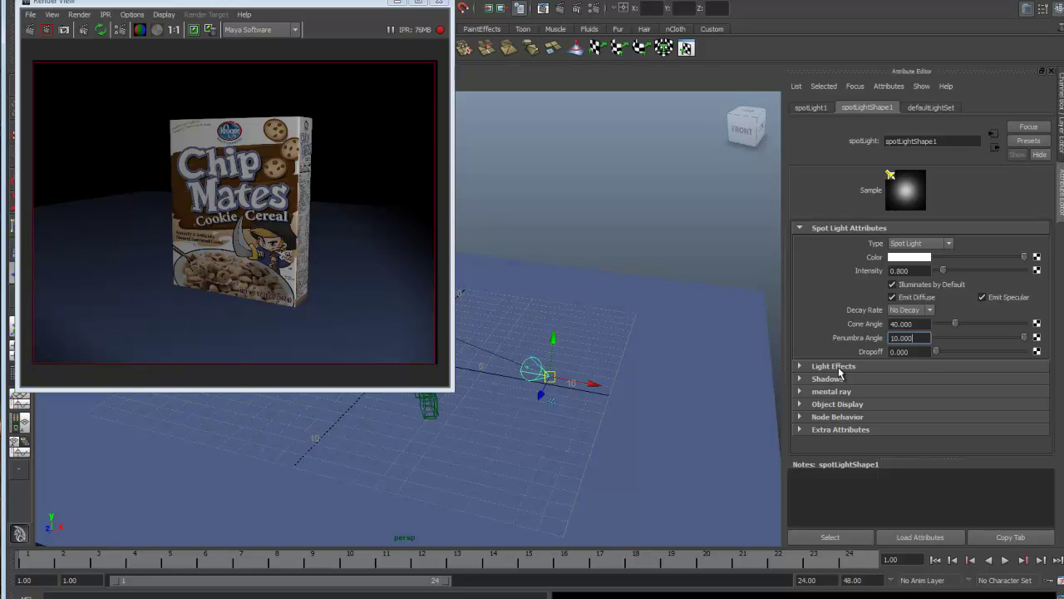
Set the spot light's Penumbra Angle to 40 and its Cone Angle to 60.
drag(913, 337, 898, 338)
text(40)
key(Return)
drag(923, 324, 863, 326)
text(60)
key(Return)
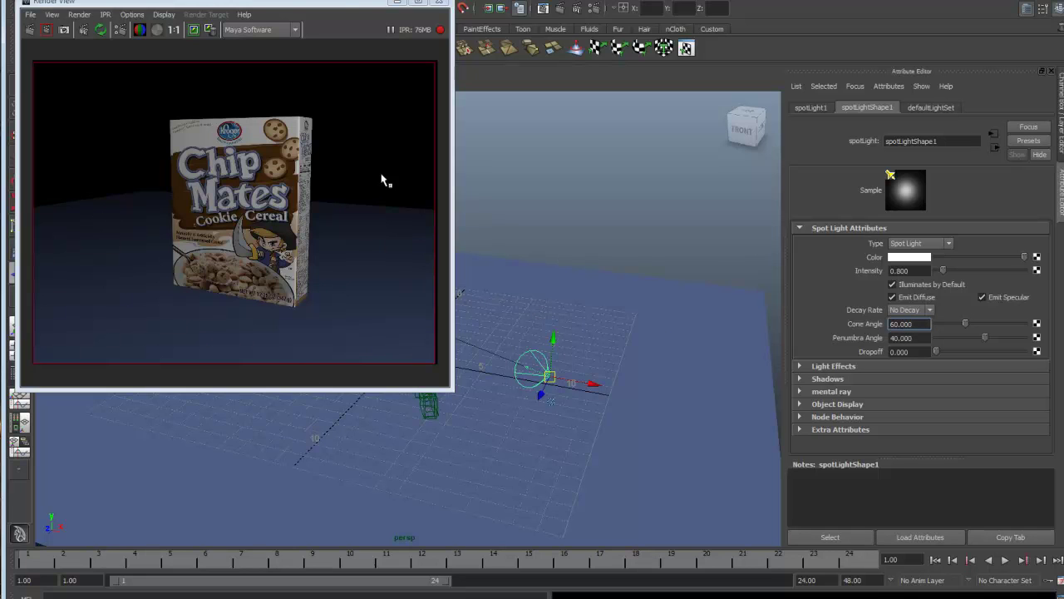
Close the rendered image and enable Use Depth Map Shadows for the spot light.
click(436, 4)
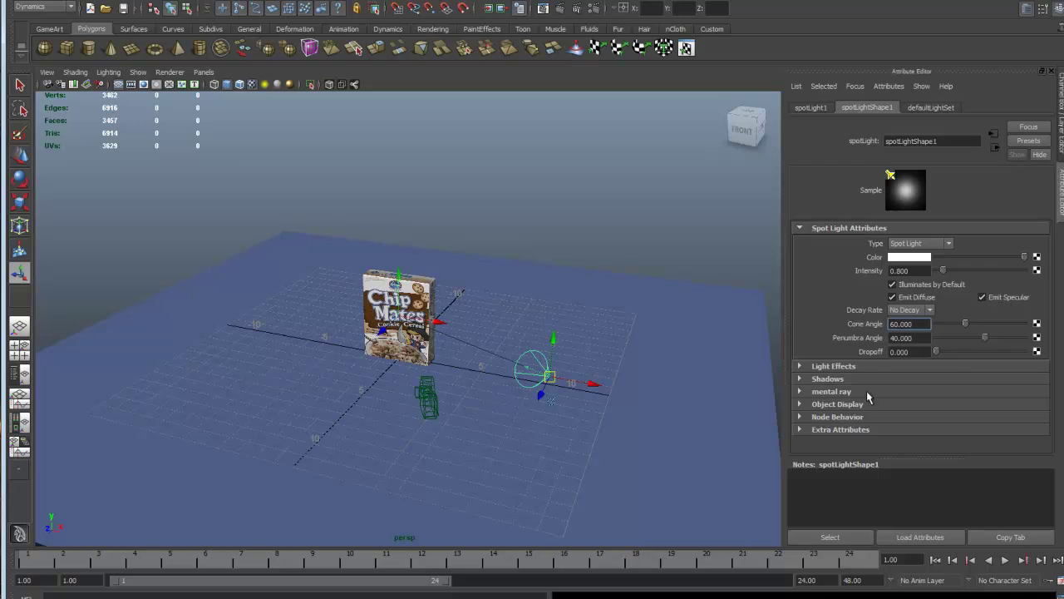
click(799, 379)
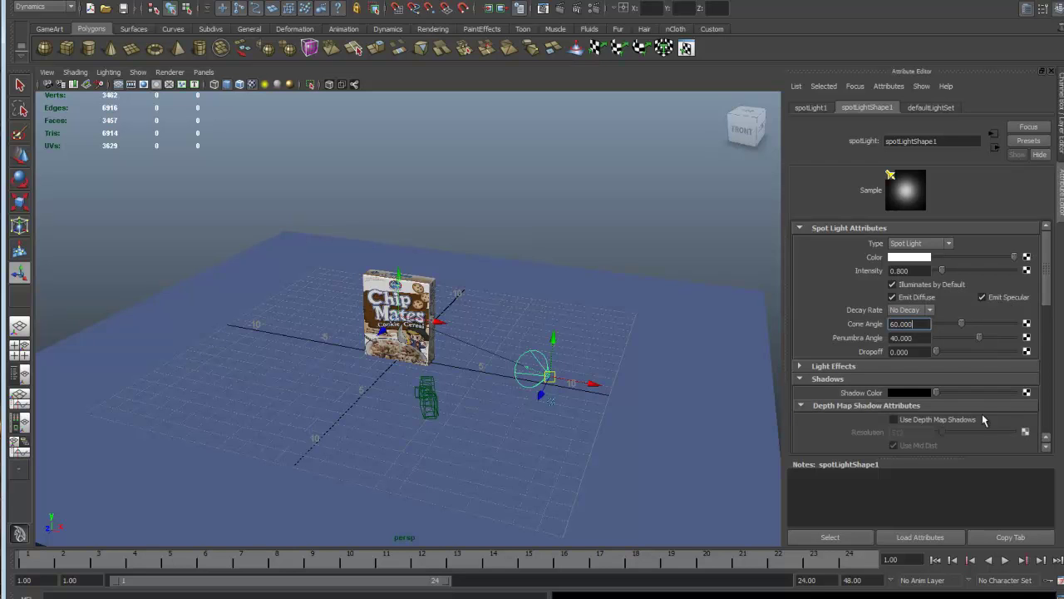
scroll(993, 417, down, 3)
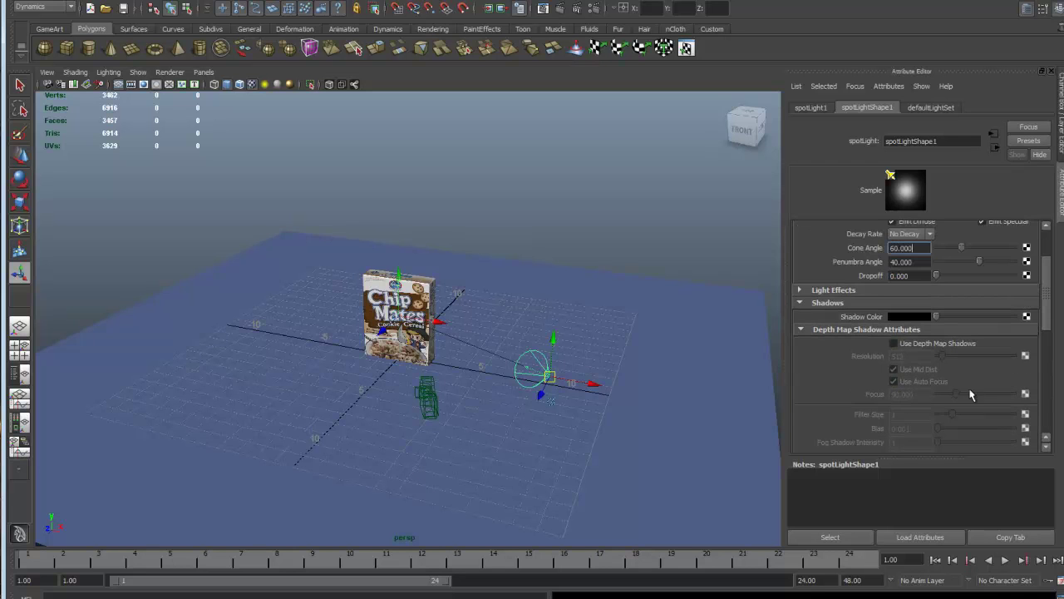
click(894, 343)
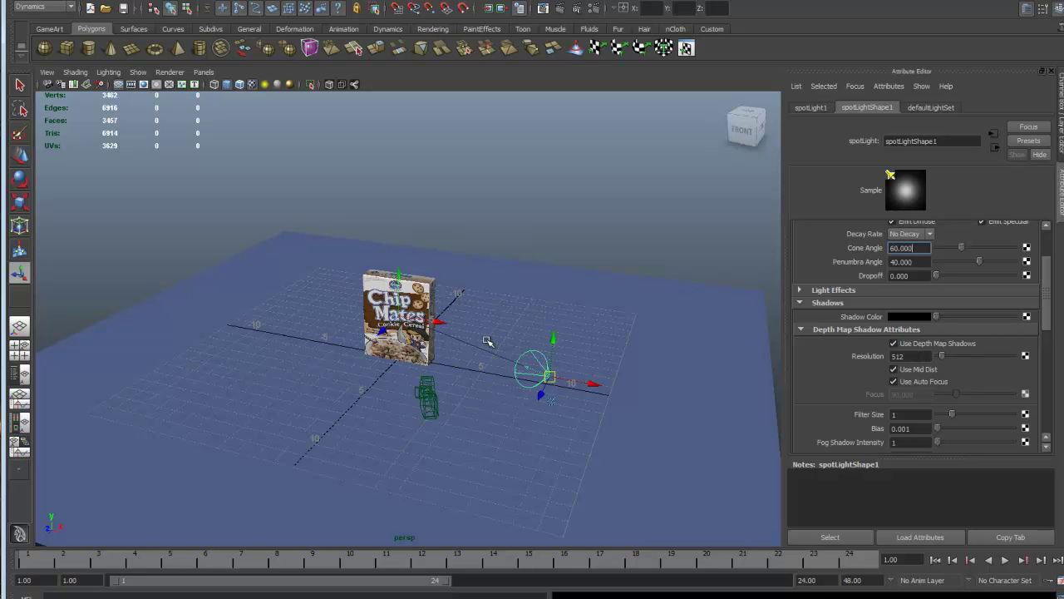
Look through camera1 in the viewport and render the current frame with the spot light's shadows.
click(214, 78)
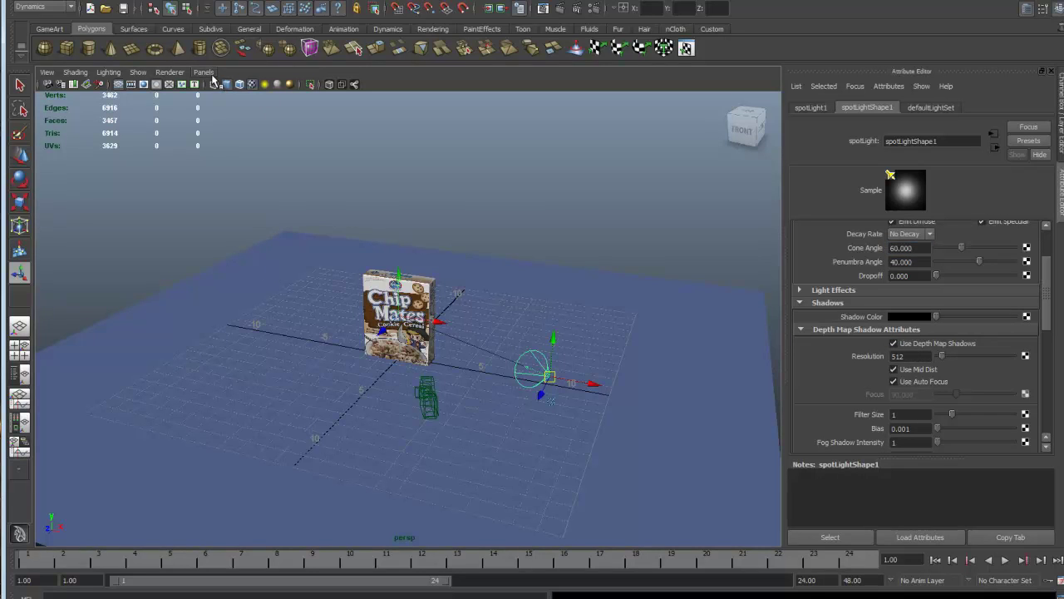
click(210, 74)
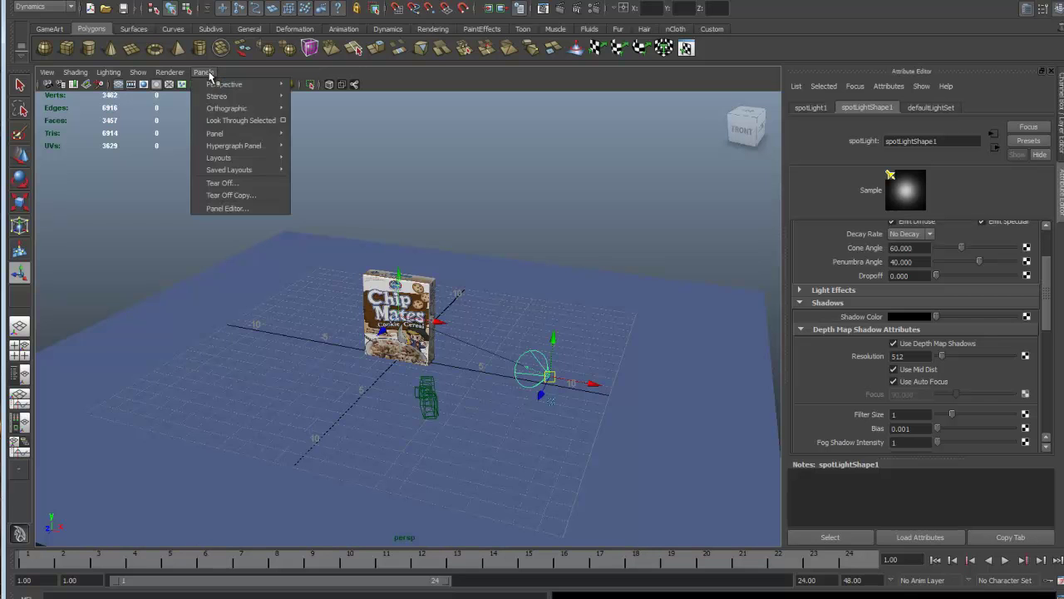
click(50, 75)
click(203, 73)
mouse_move(213, 86)
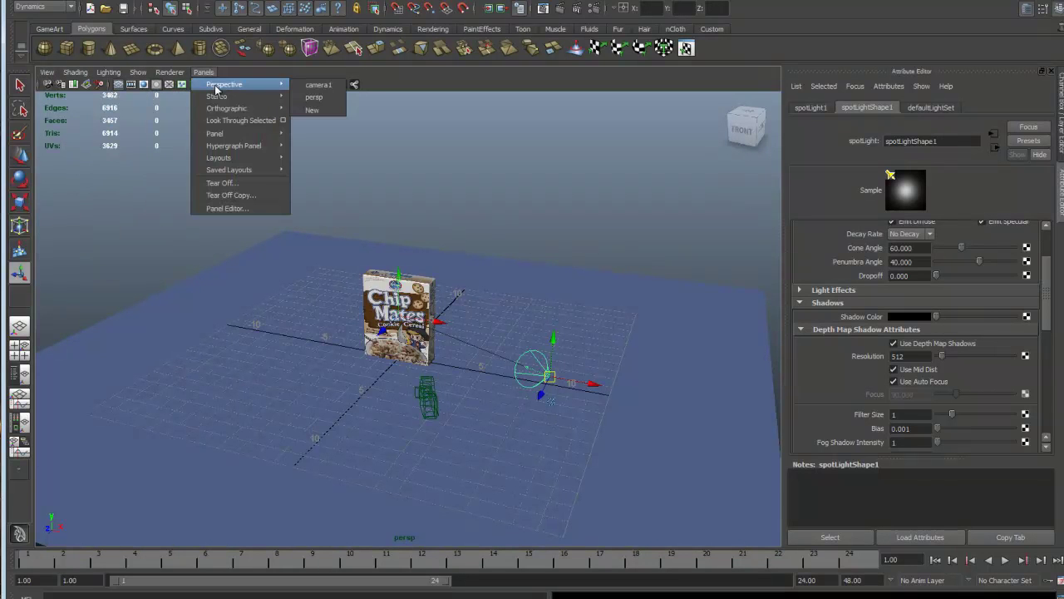
click(320, 84)
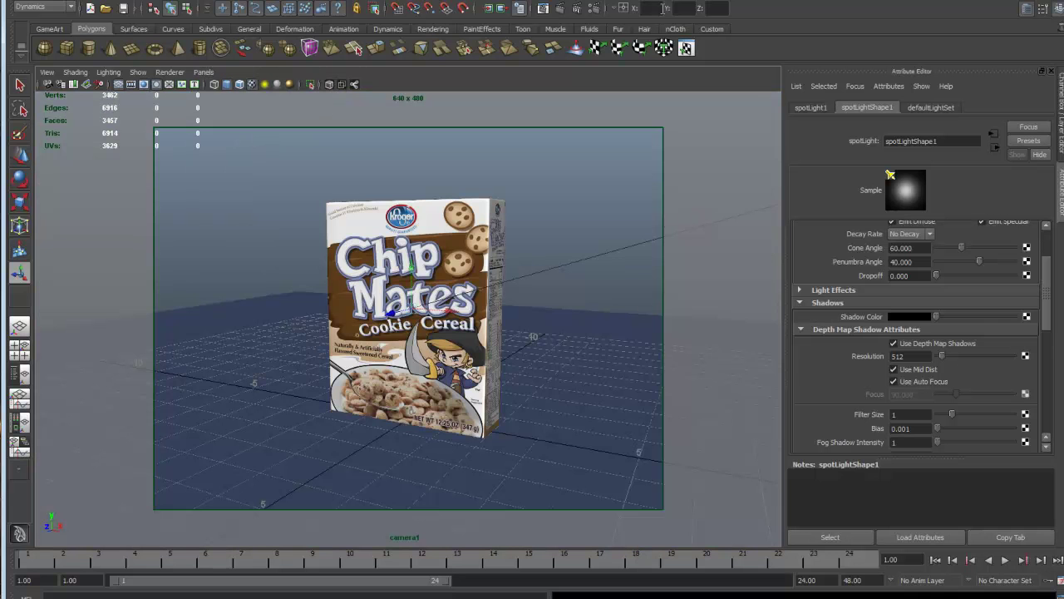
click(557, 8)
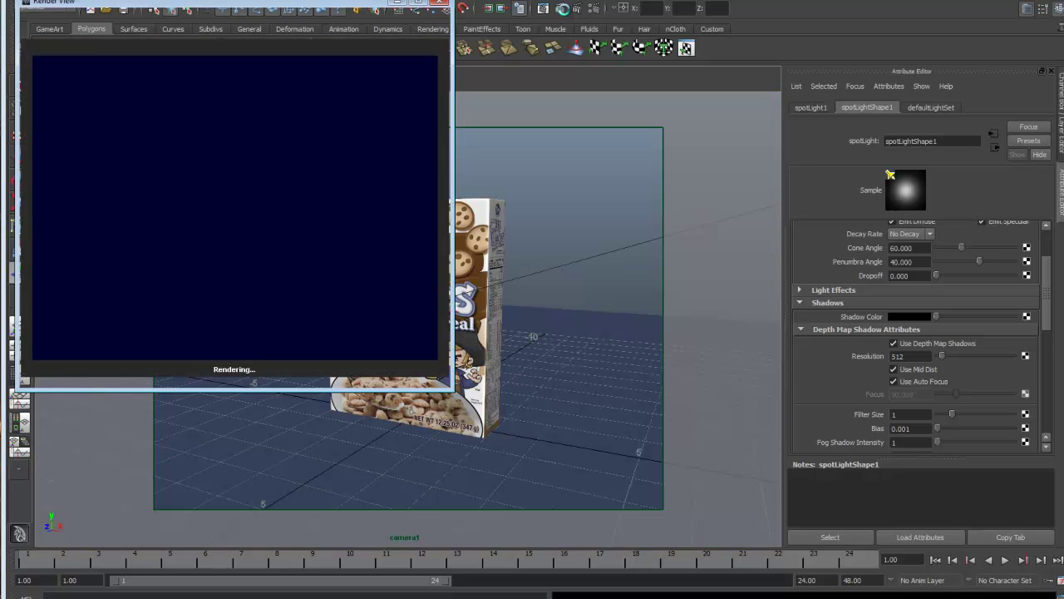
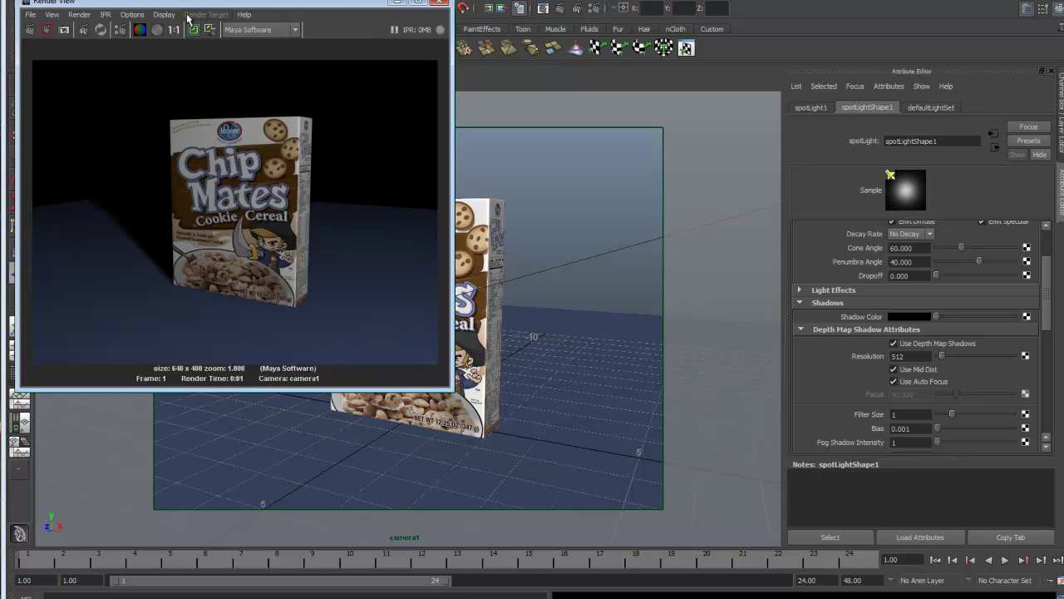
Keep the current render in the Render View, scroll through the stored images, and minimize the window.
drag(336, 1, 372, 33)
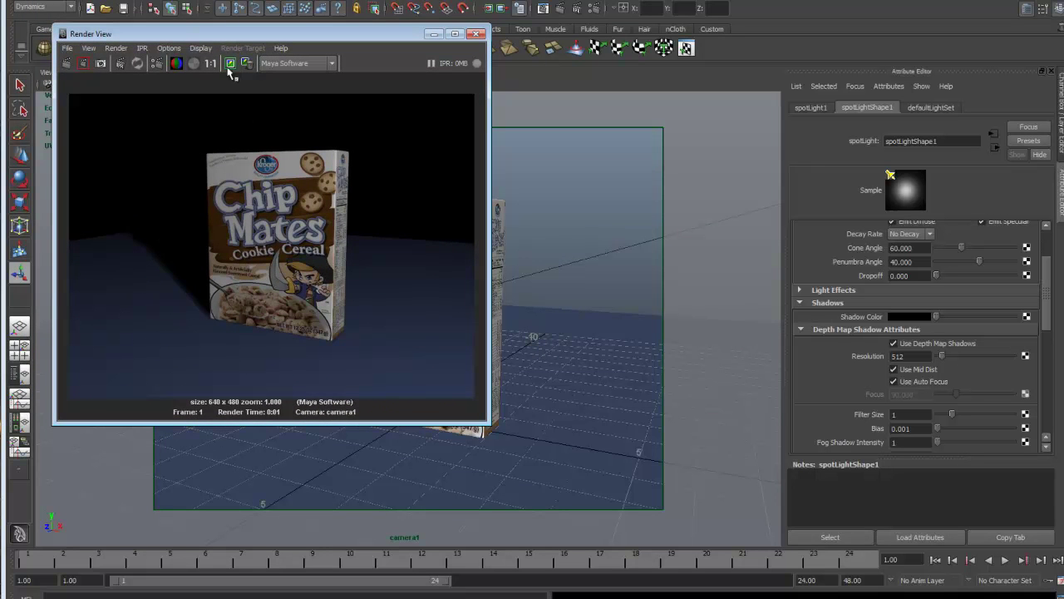
click(232, 65)
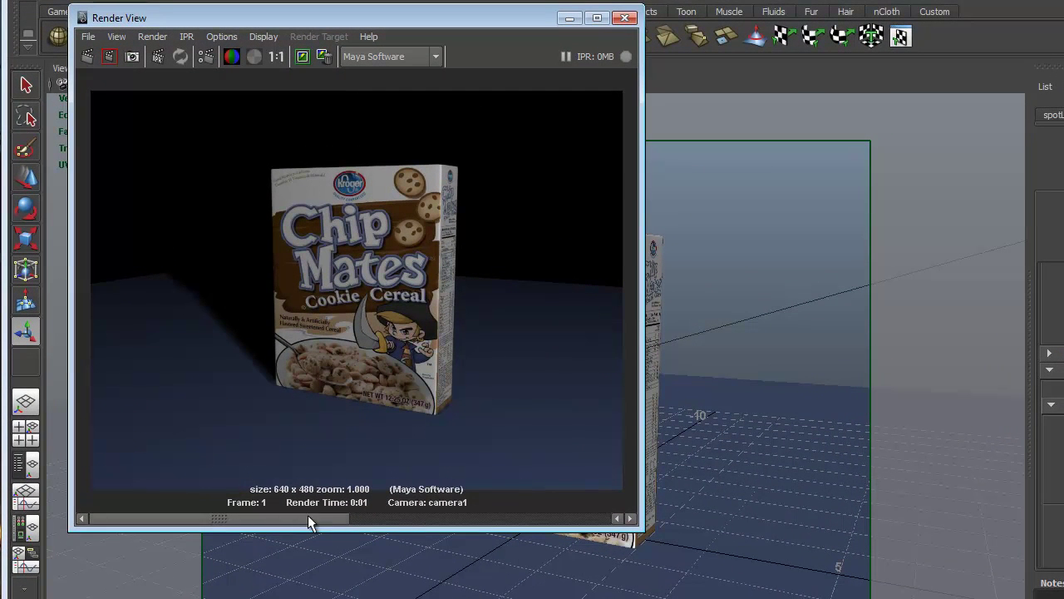
drag(308, 516, 202, 518)
drag(128, 518, 198, 522)
mouse_move(104, 518)
mouse_down()
mouse_move(289, 523)
mouse_move(108, 519)
mouse_up()
drag(429, 519, 303, 522)
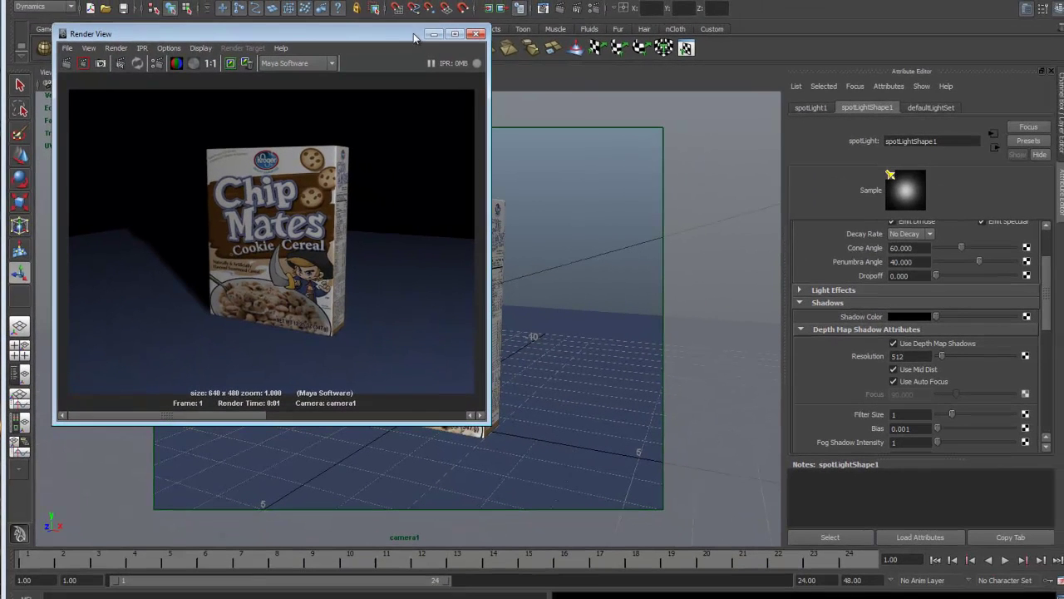
click(433, 34)
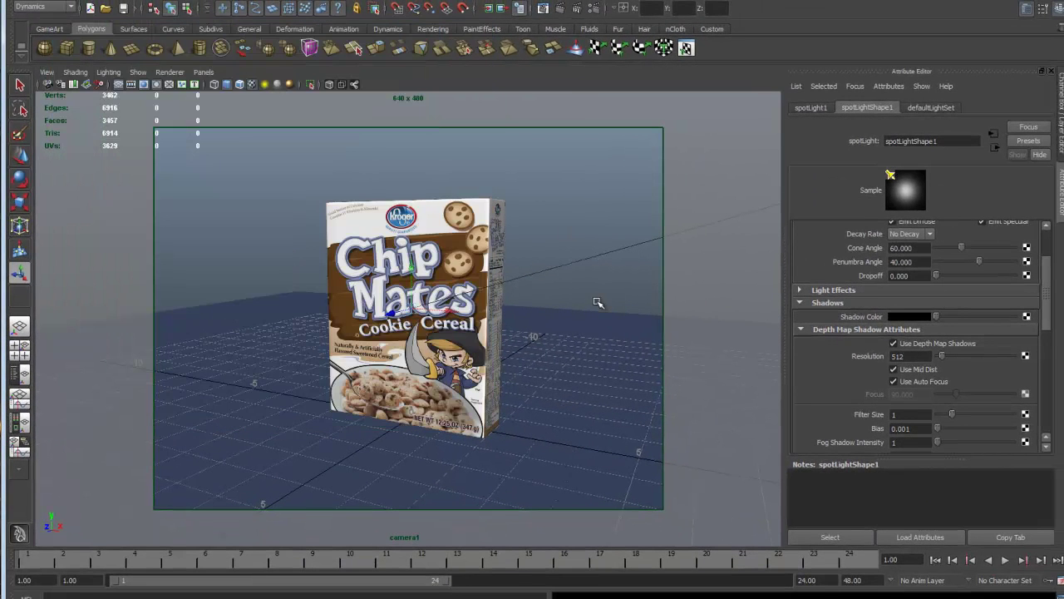
Duplicate the spot light and, in the top view, move the copy about 21 units in negative X to the cereal box's other side.
click(210, 73)
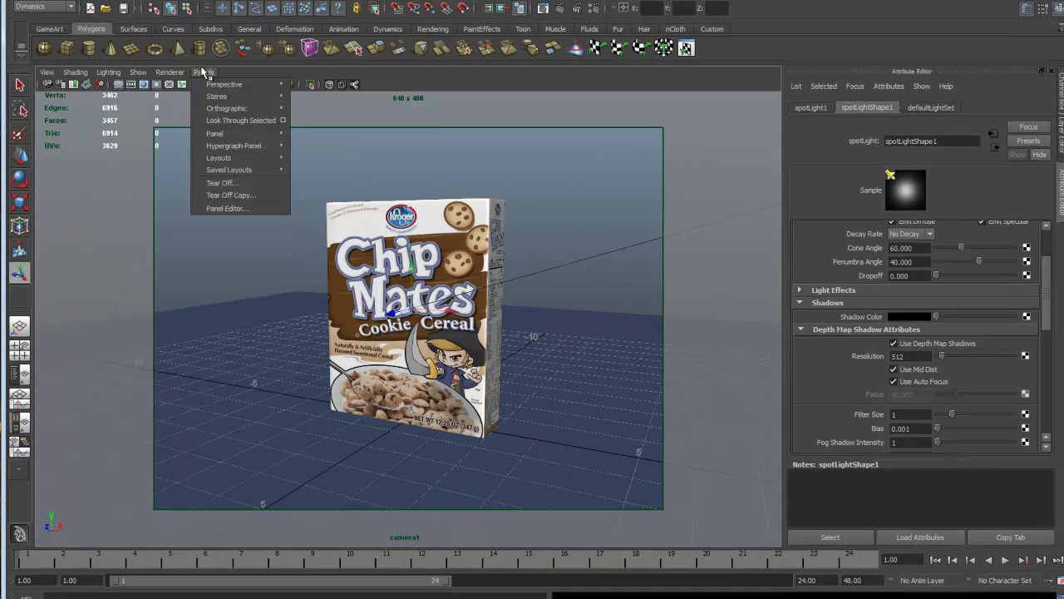
mouse_move(224, 87)
click(316, 99)
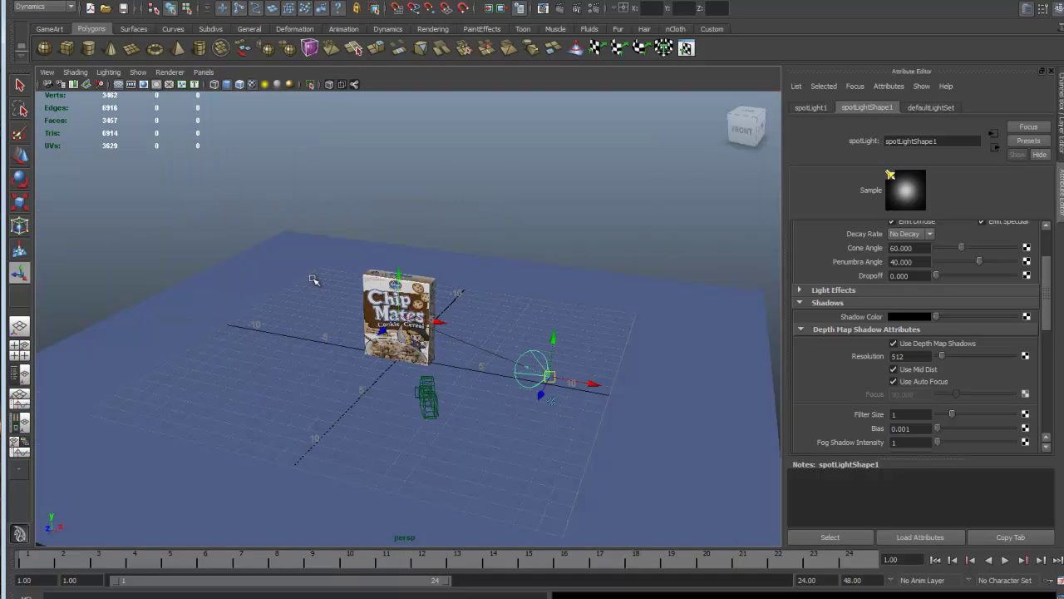
key(space)
key(space)
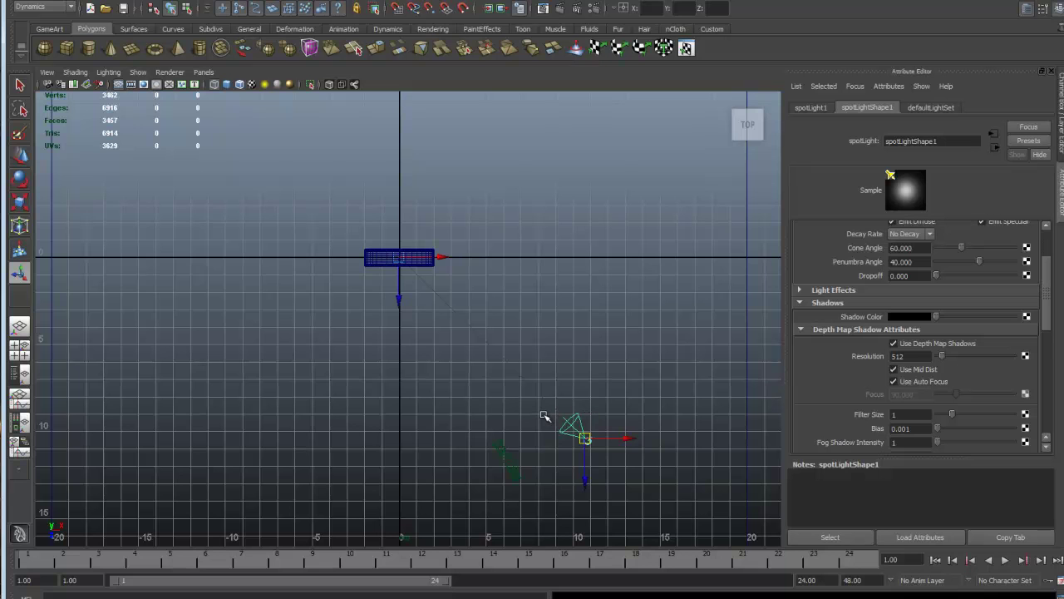
key(ctrl+d)
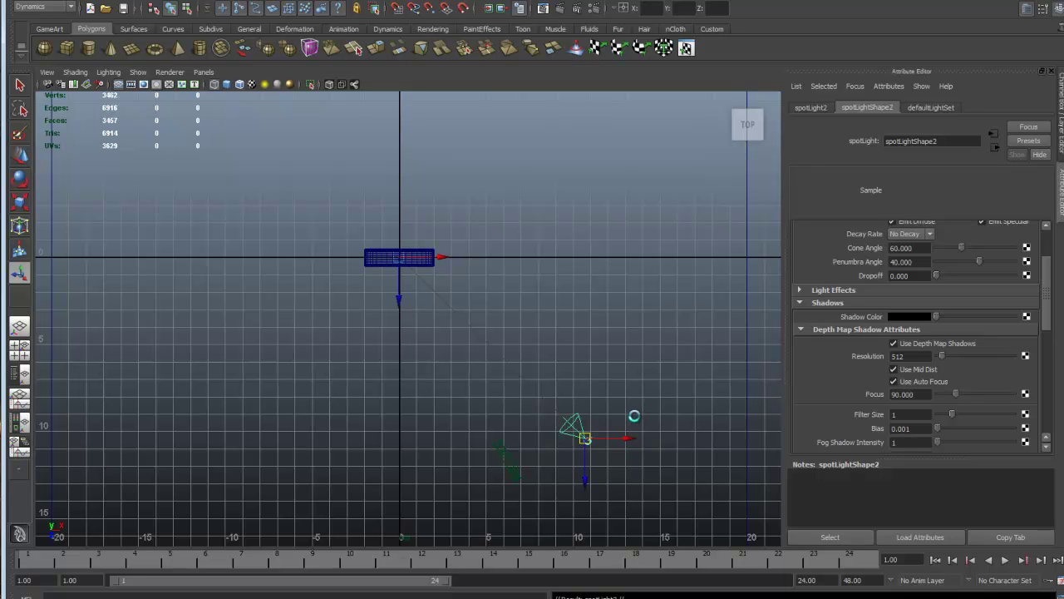
drag(624, 439, 258, 440)
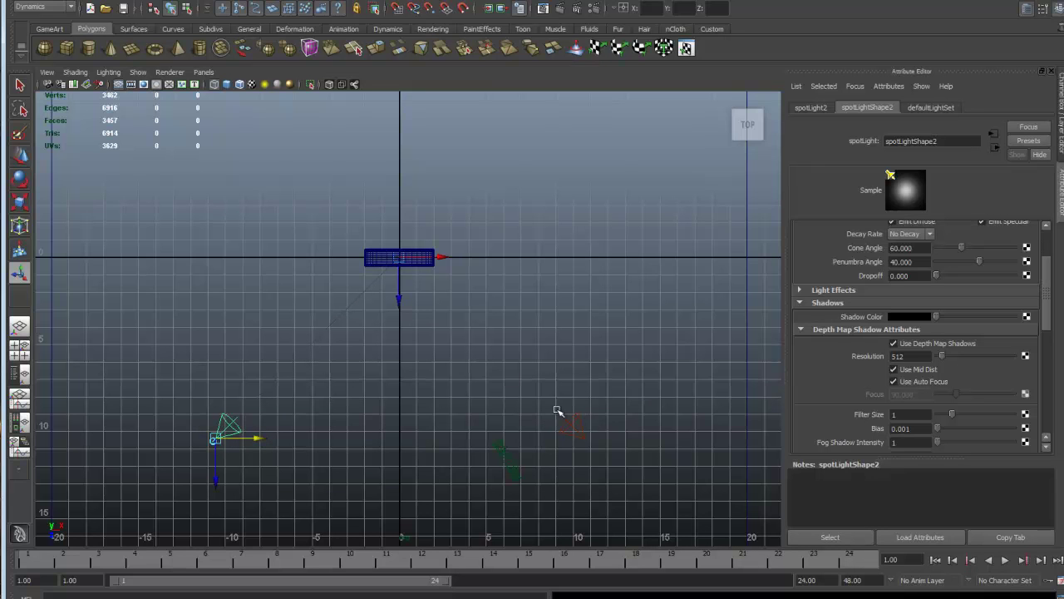
Turn off Illuminates by Default for the duplicated spot light, spotLight2.
click(576, 428)
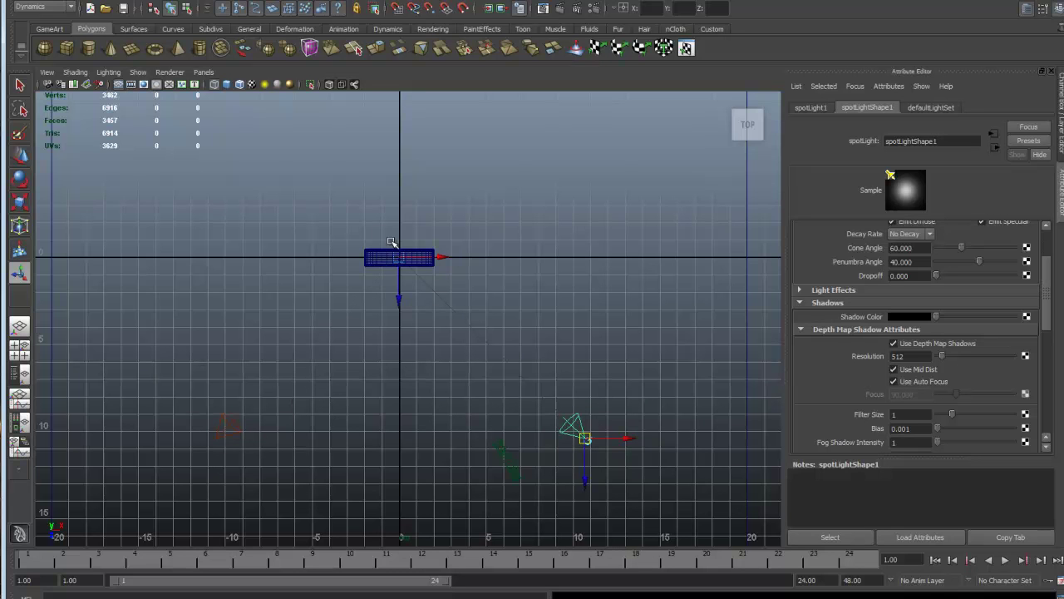
click(229, 421)
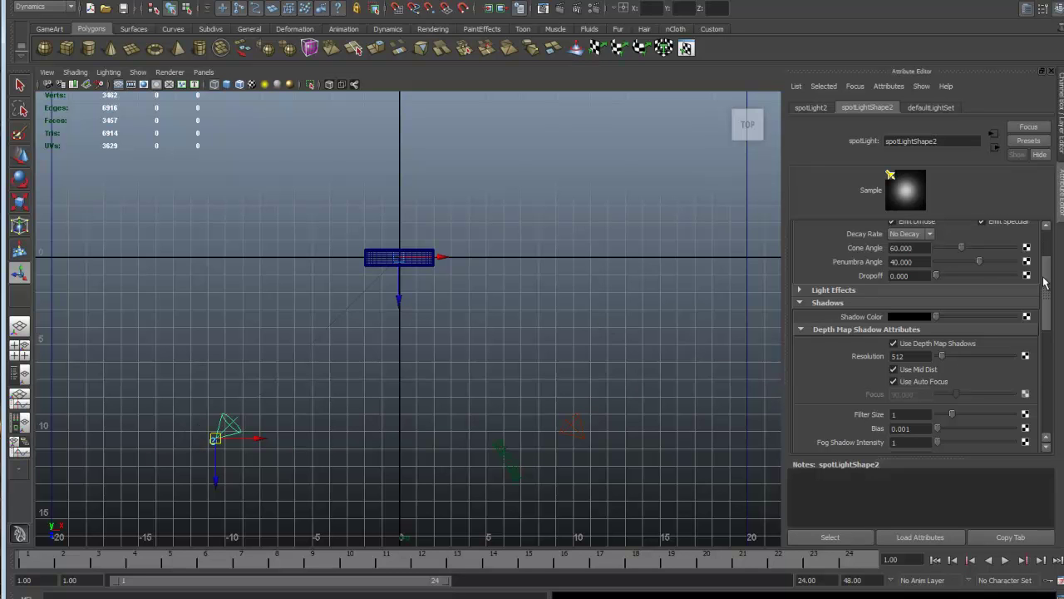
scroll(1049, 252, up, 3)
click(892, 284)
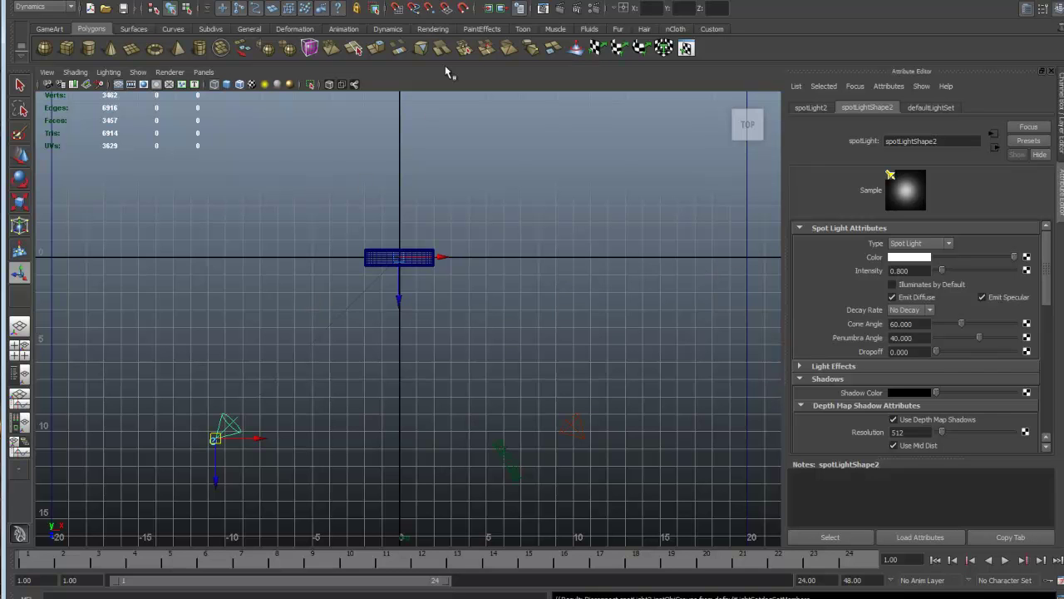
Return to the perspective view and look through camera1 in the viewport.
click(205, 72)
click(391, 82)
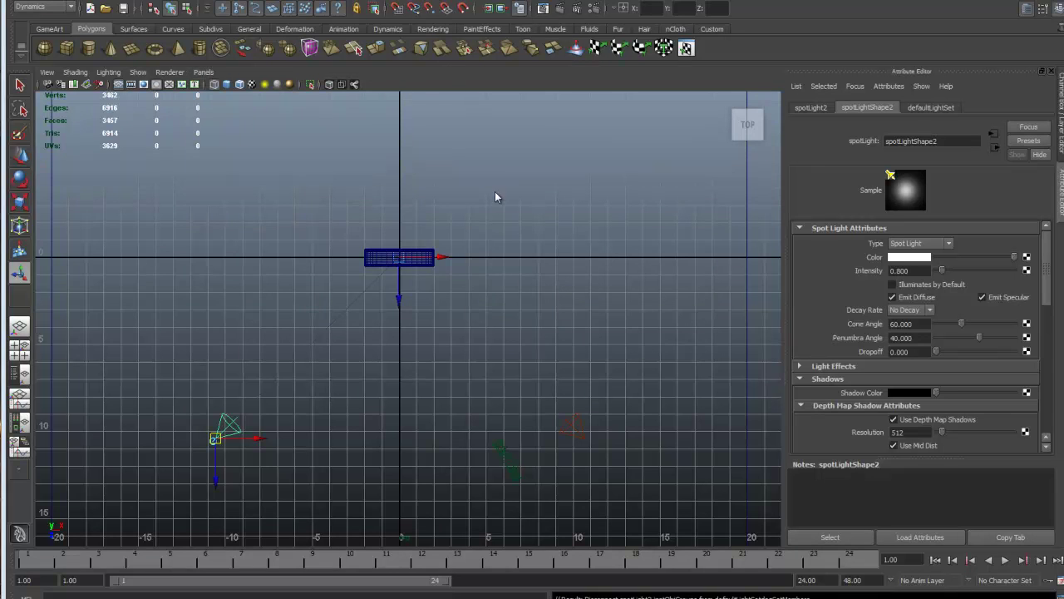
key(space)
key(space)
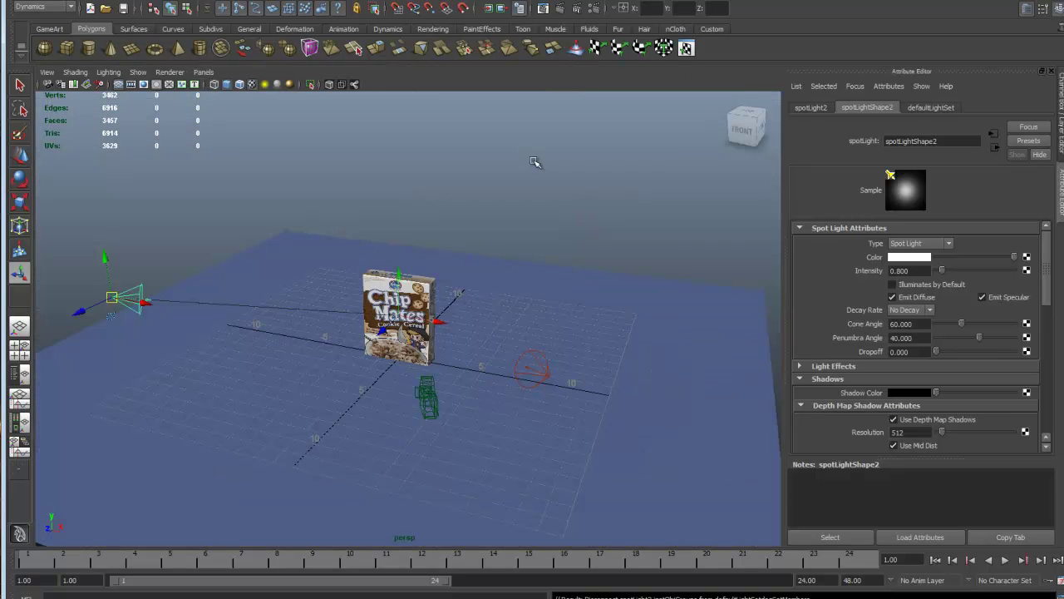
click(204, 72)
mouse_move(218, 87)
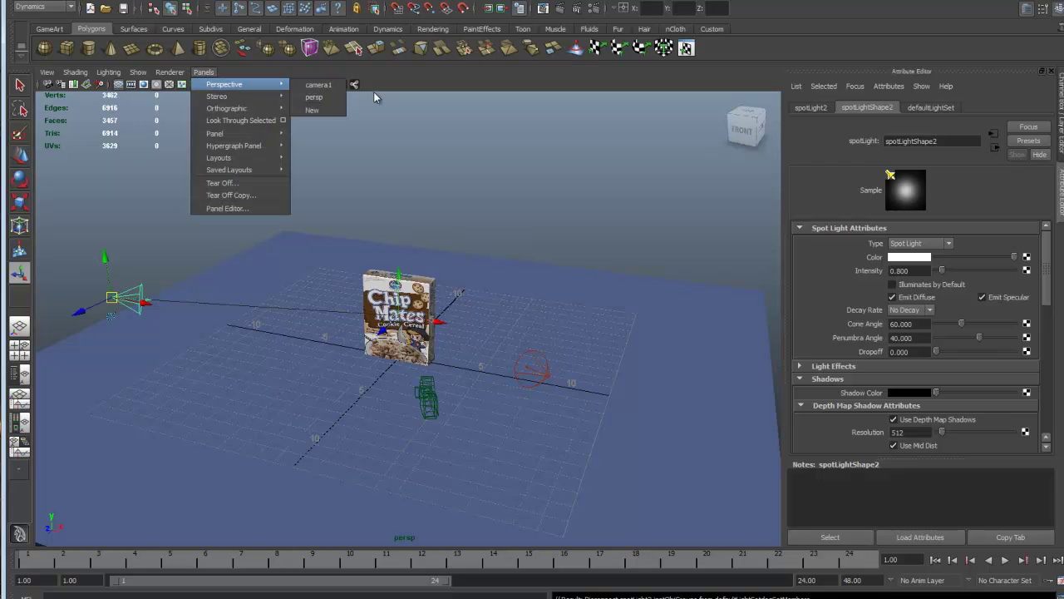
click(320, 85)
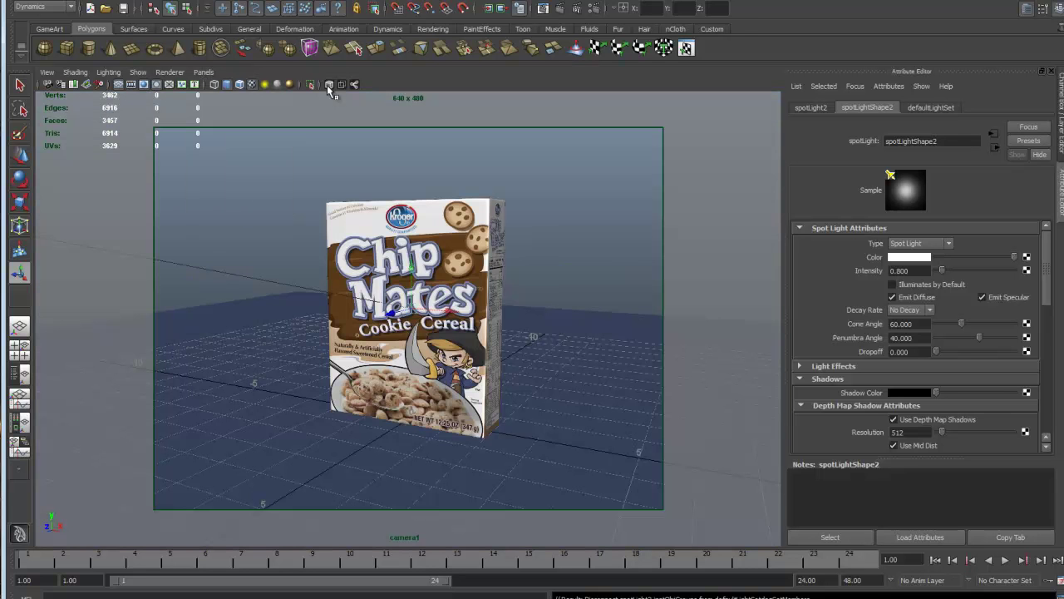
Recall the cameraView2 bookmark for camera1, render the current frame, and minimize the rendered image.
click(46, 72)
mouse_move(51, 191)
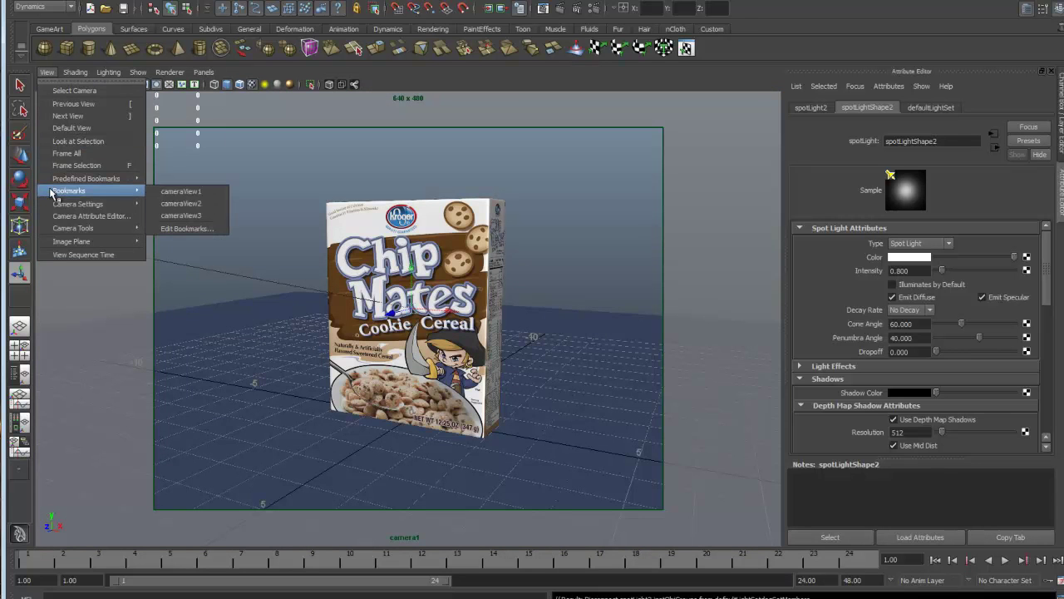
click(195, 203)
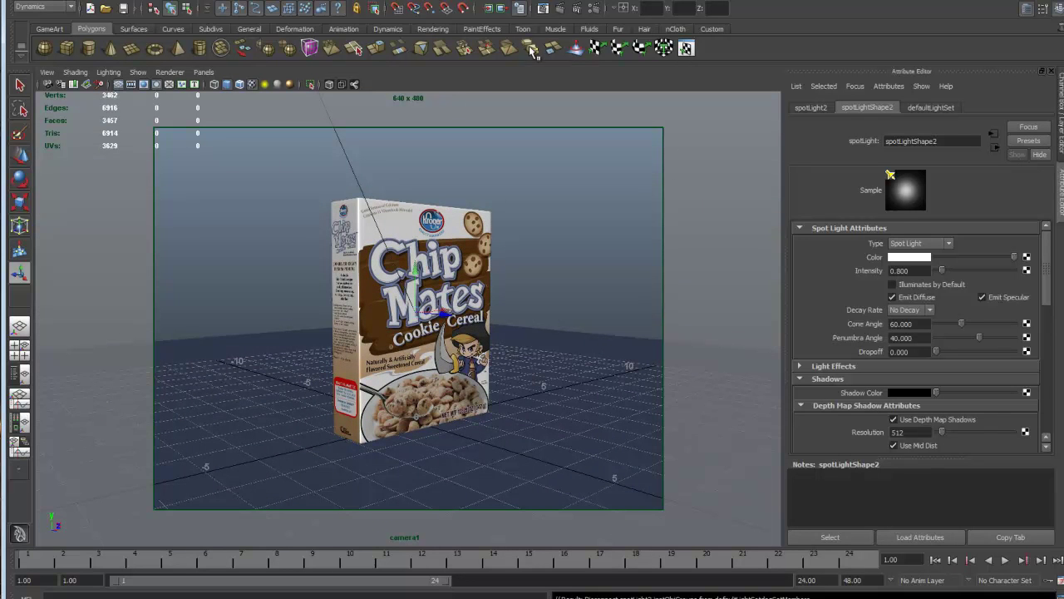
click(559, 9)
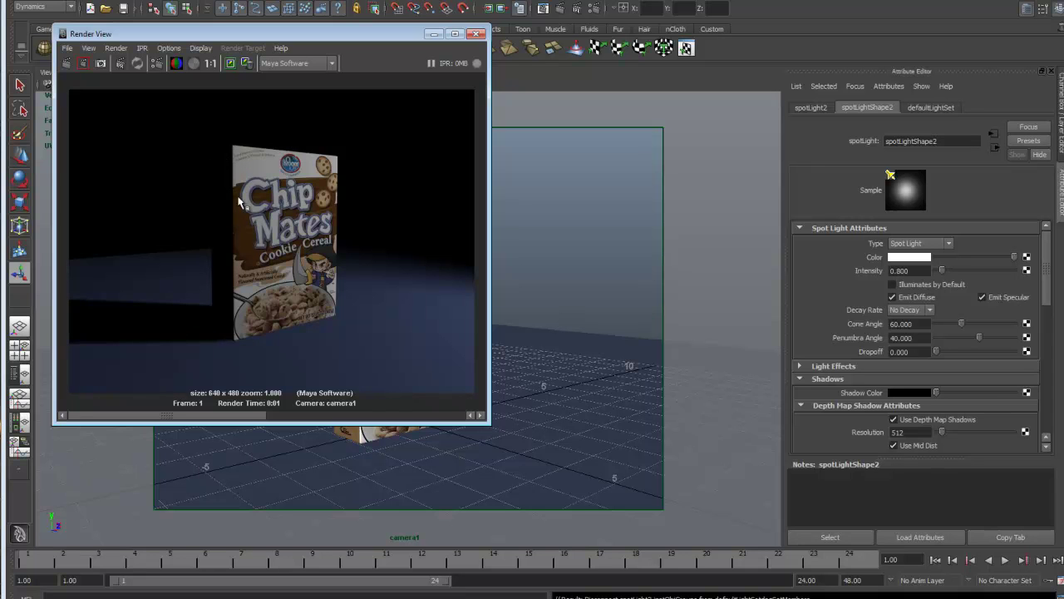
click(433, 34)
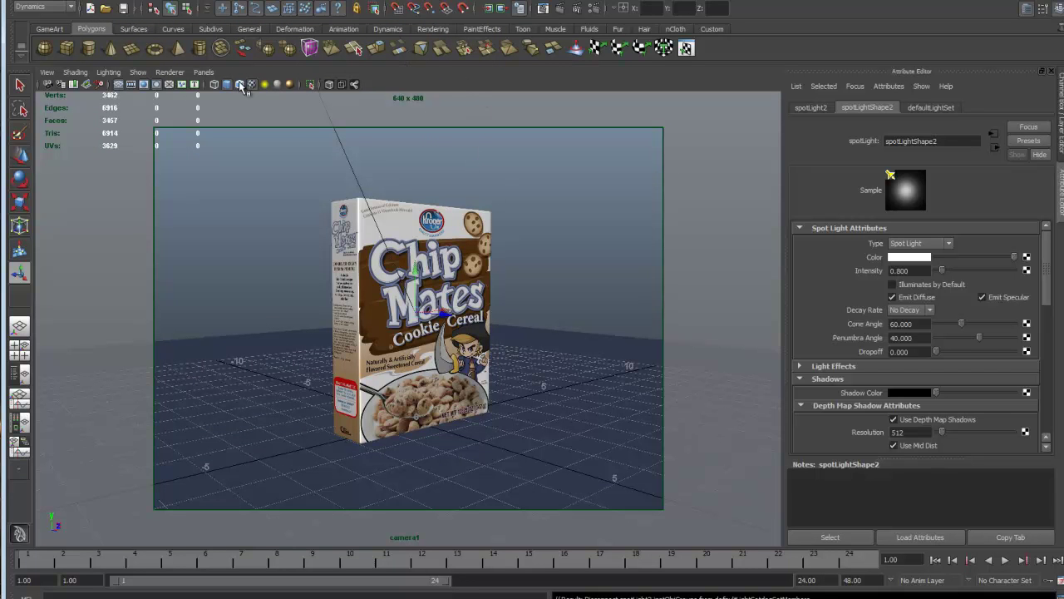
Return to the persp view and look through the selected second spot light to check its aim and cone.
click(203, 72)
mouse_move(221, 84)
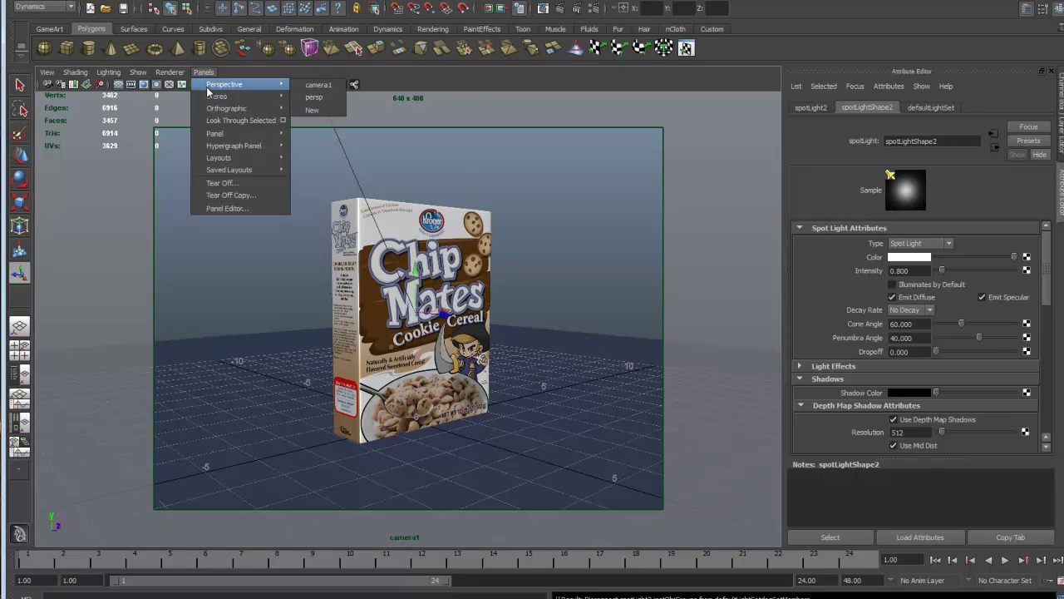
click(314, 97)
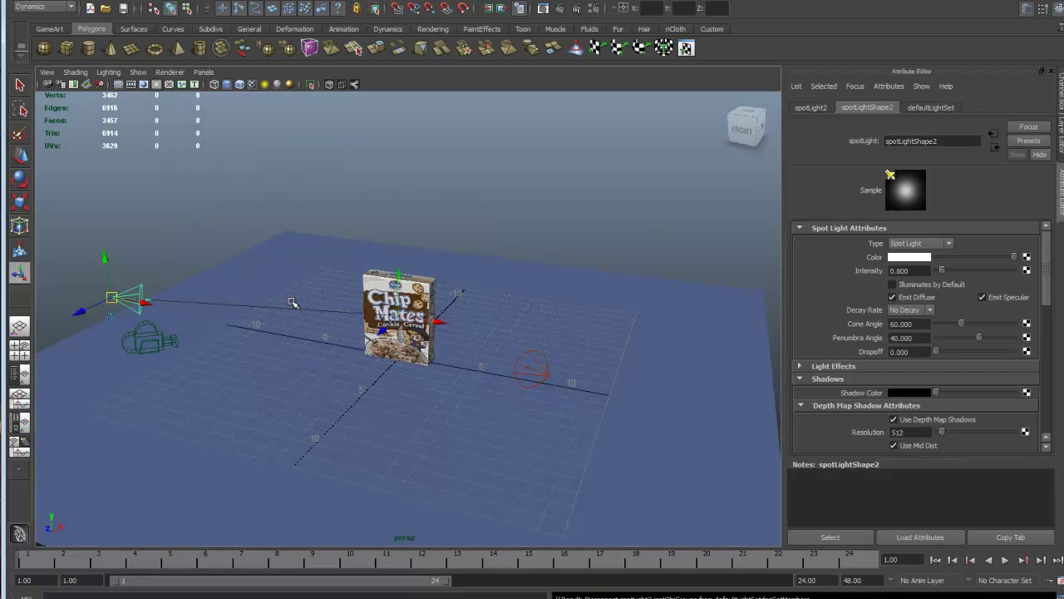
click(199, 73)
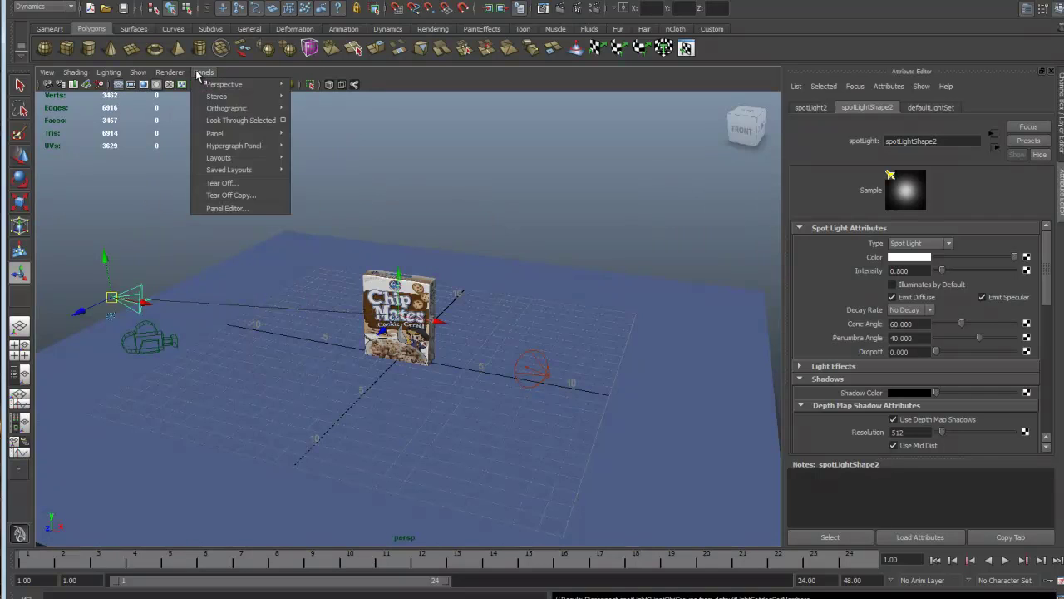
click(236, 121)
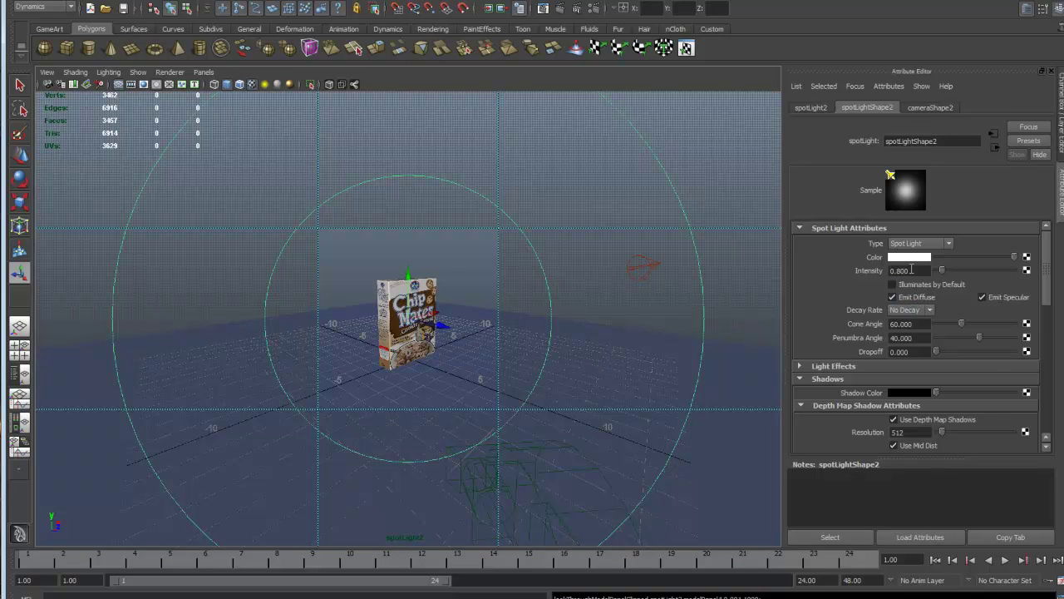
Set the second spot light's Intensity to 0.4 and turn off its Use Depth Map Shadows option.
click(914, 270)
key(Return)
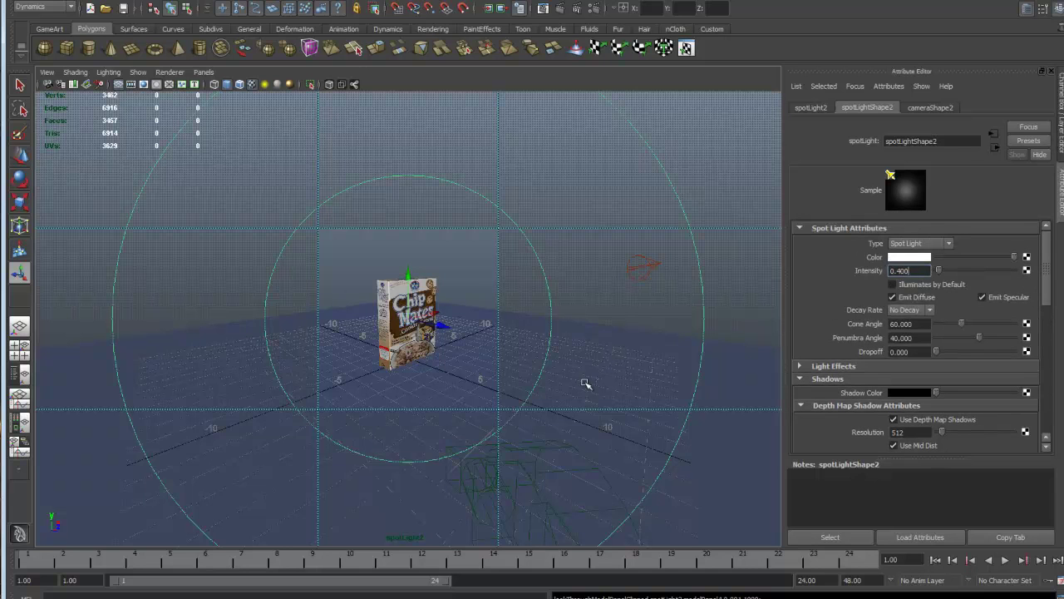
click(894, 419)
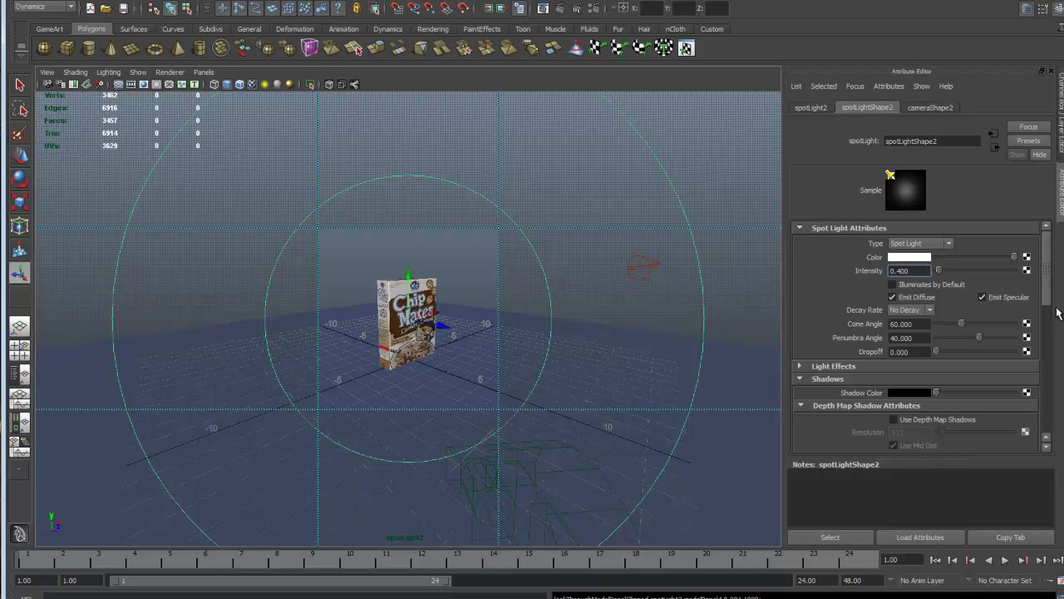
drag(1046, 286, 1050, 249)
Switch the viewport back to the persp view and select camera1 beside the second spot light.
click(203, 73)
mouse_move(220, 84)
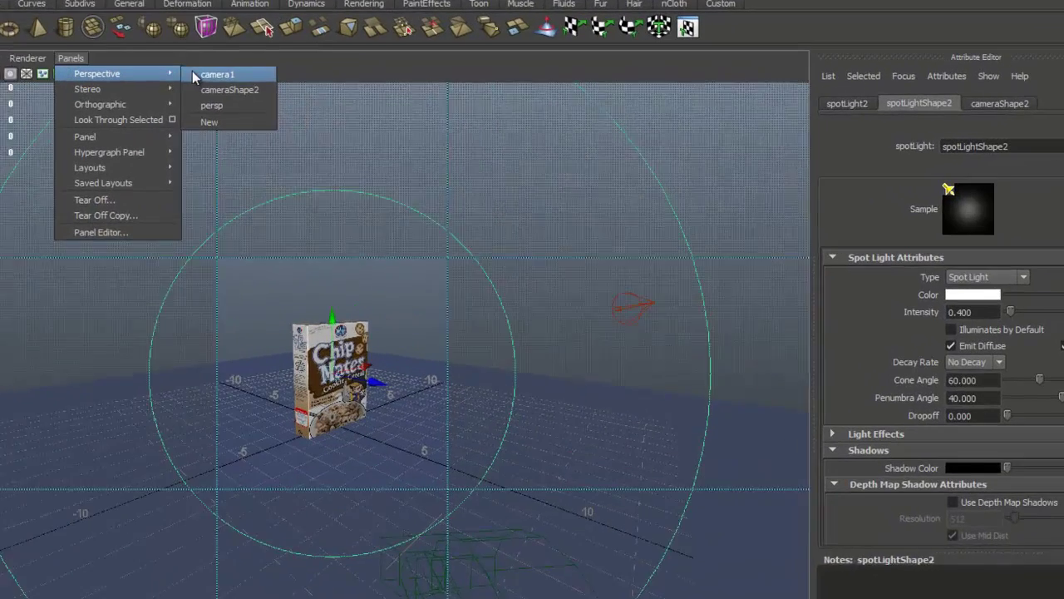
click(213, 103)
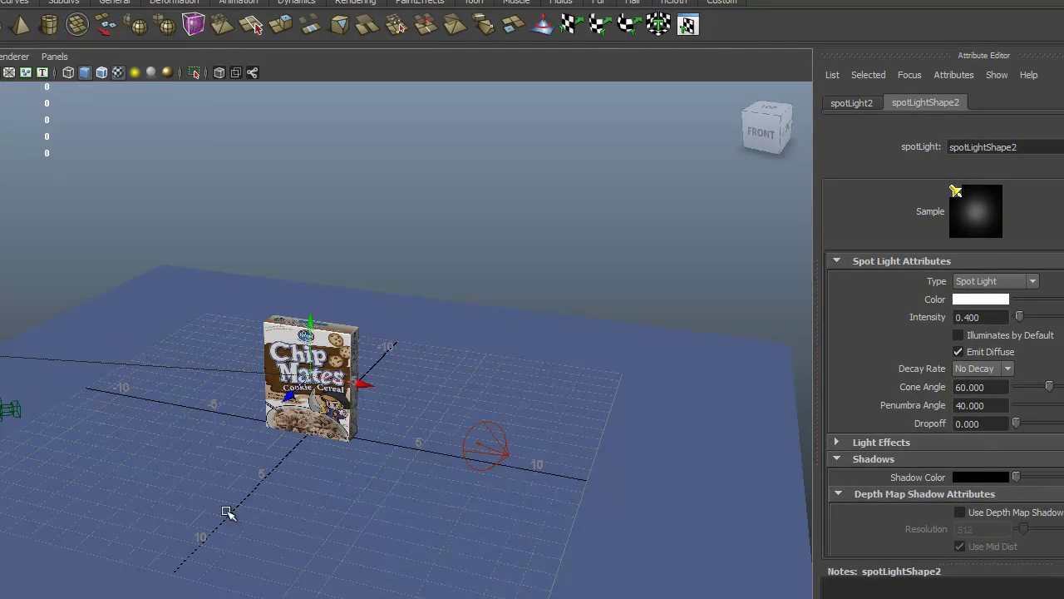
alt+drag(316, 529, 125, 551)
alt+drag(88, 359, 161, 309)
click(5, 244)
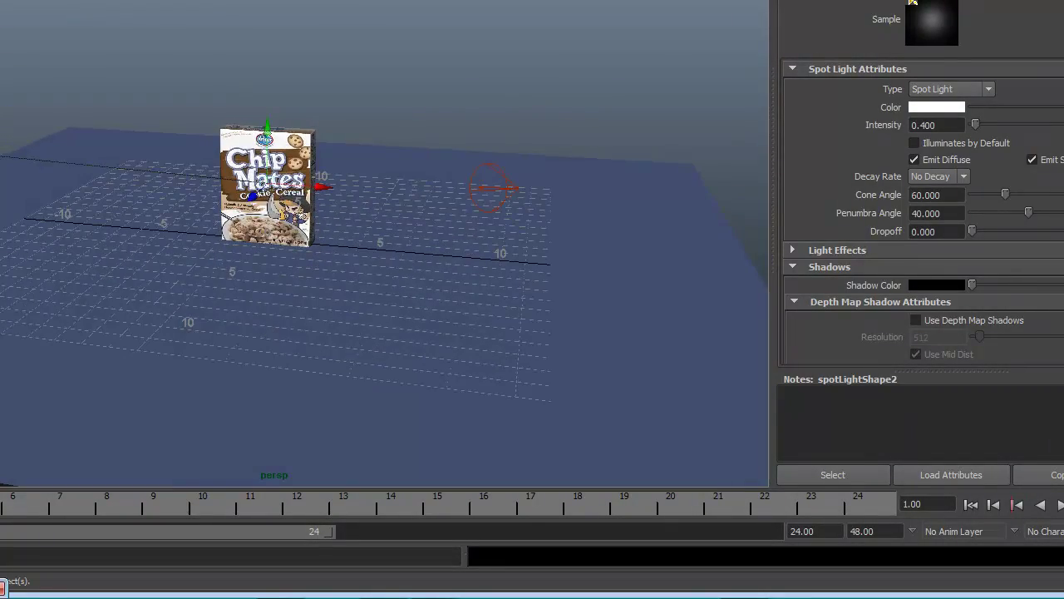
Look through camera1, render the current frame with the dimmed second spot light, and minimize the rendered image.
click(203, 72)
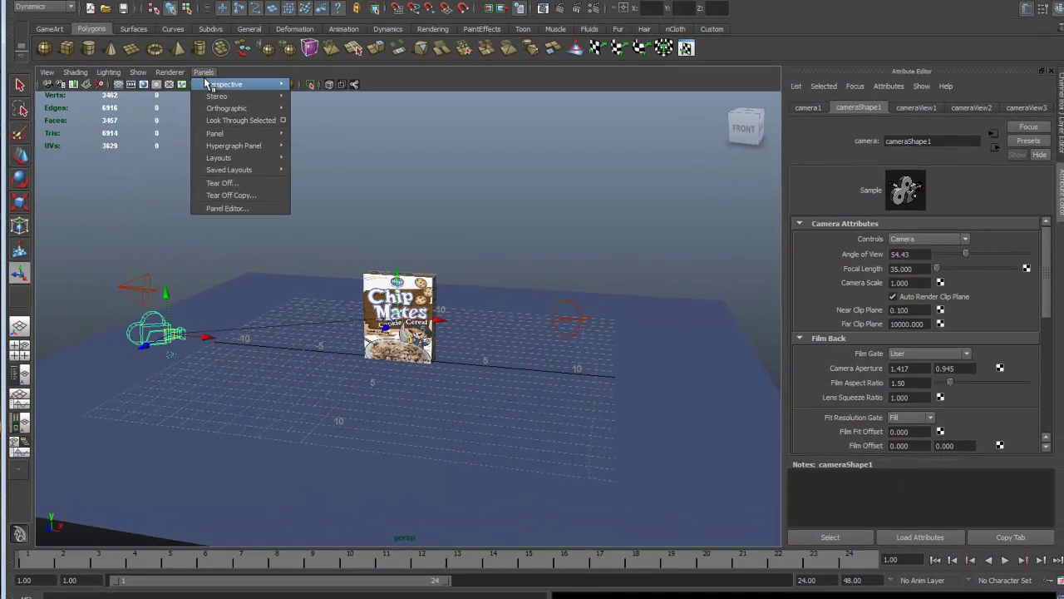
mouse_move(212, 85)
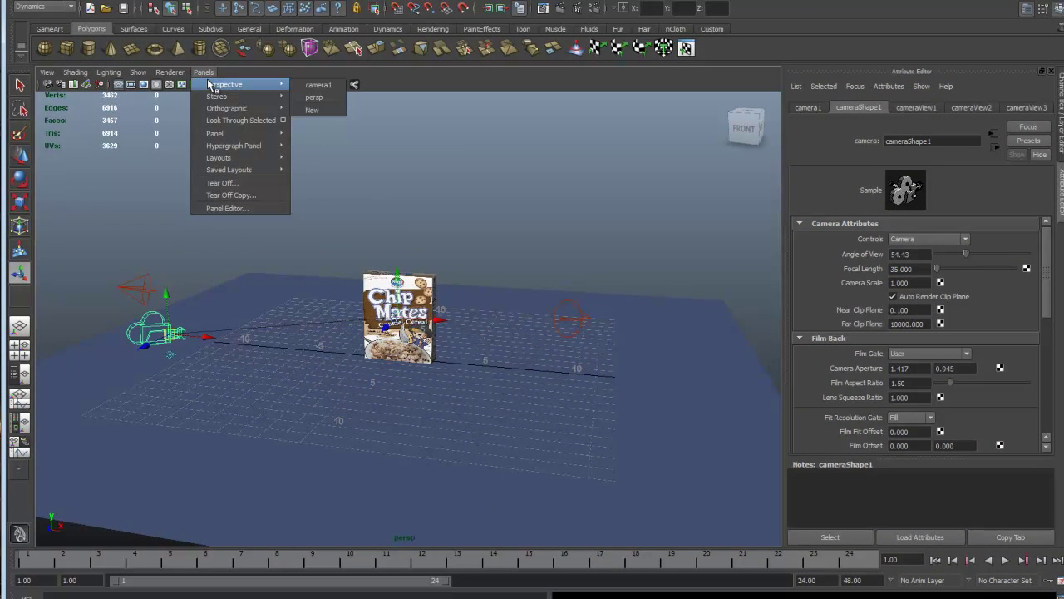
click(320, 85)
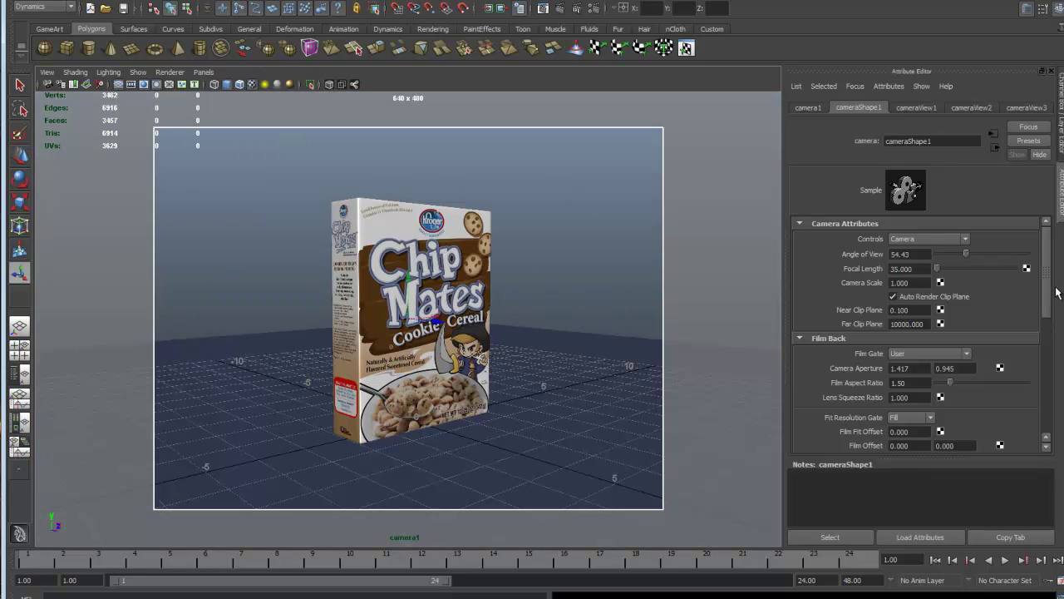
click(560, 8)
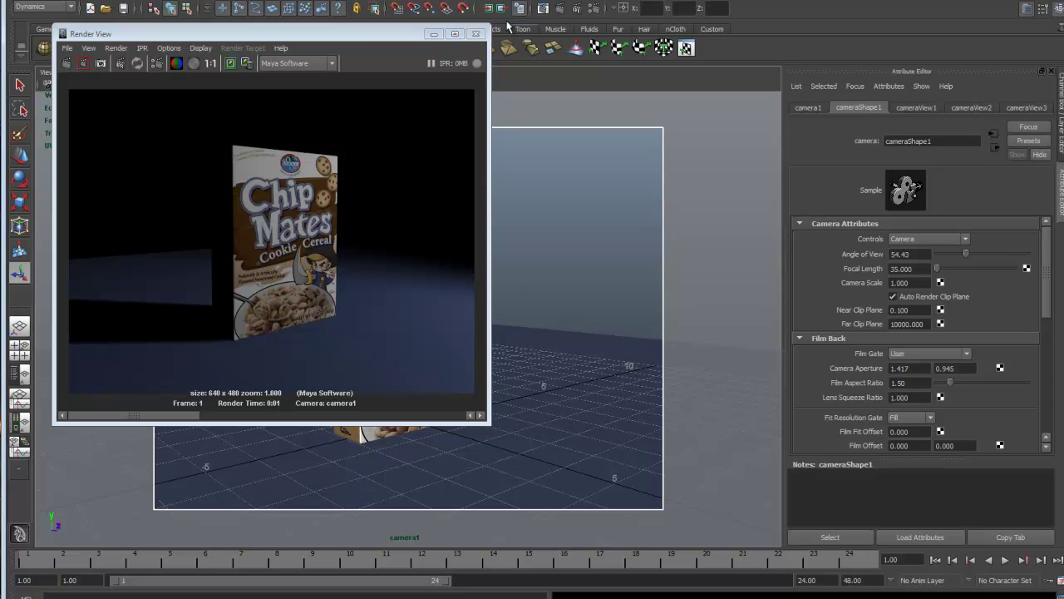
click(434, 35)
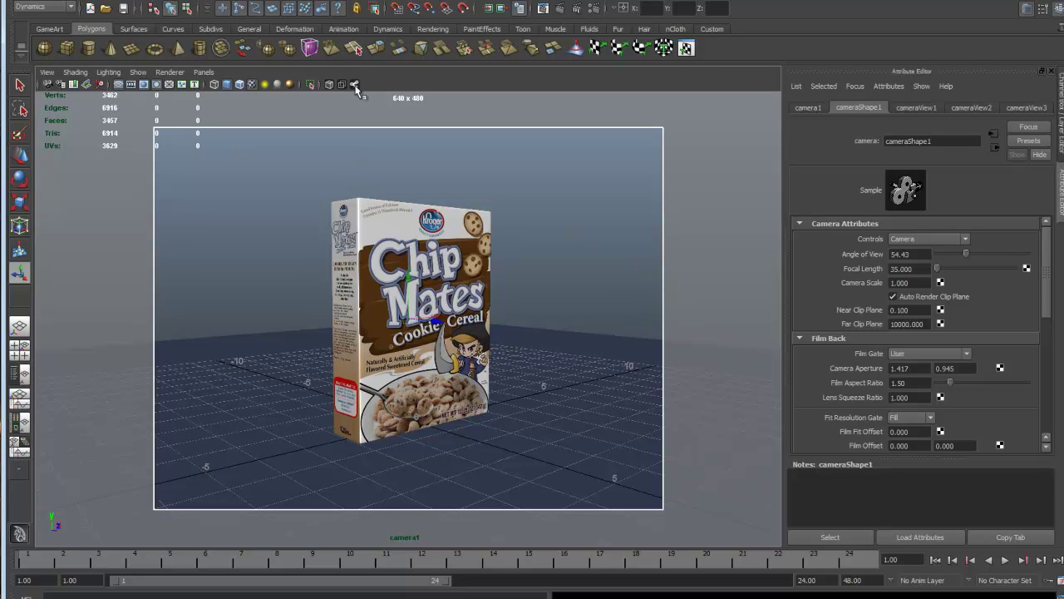
Open the Outliner, place it clear of the cereal box, and rename spotLight1 as Key_Light.
click(158, 2)
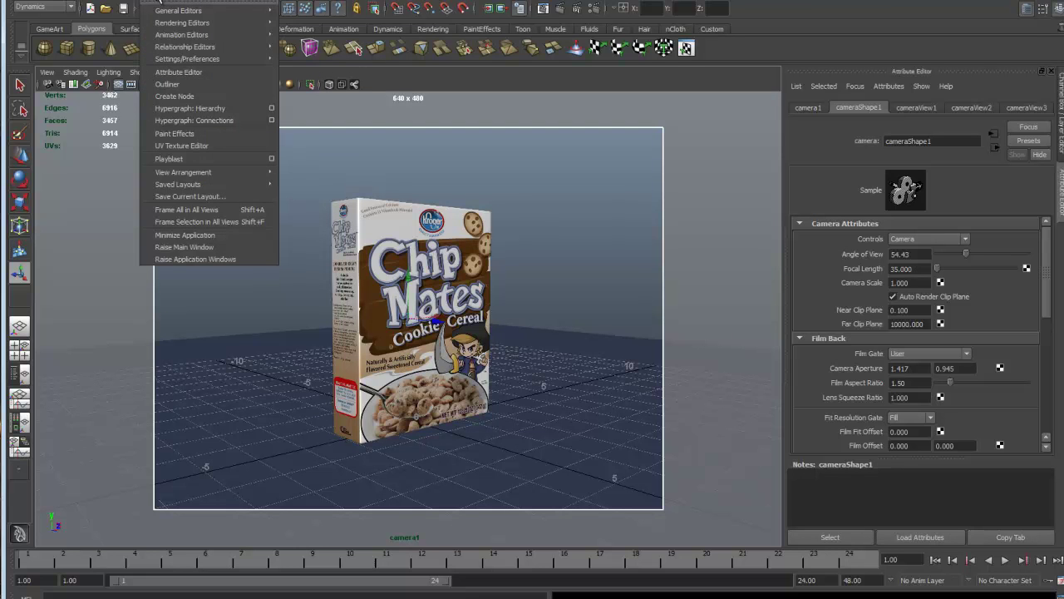
click(167, 84)
drag(205, 100, 636, 42)
click(788, 121)
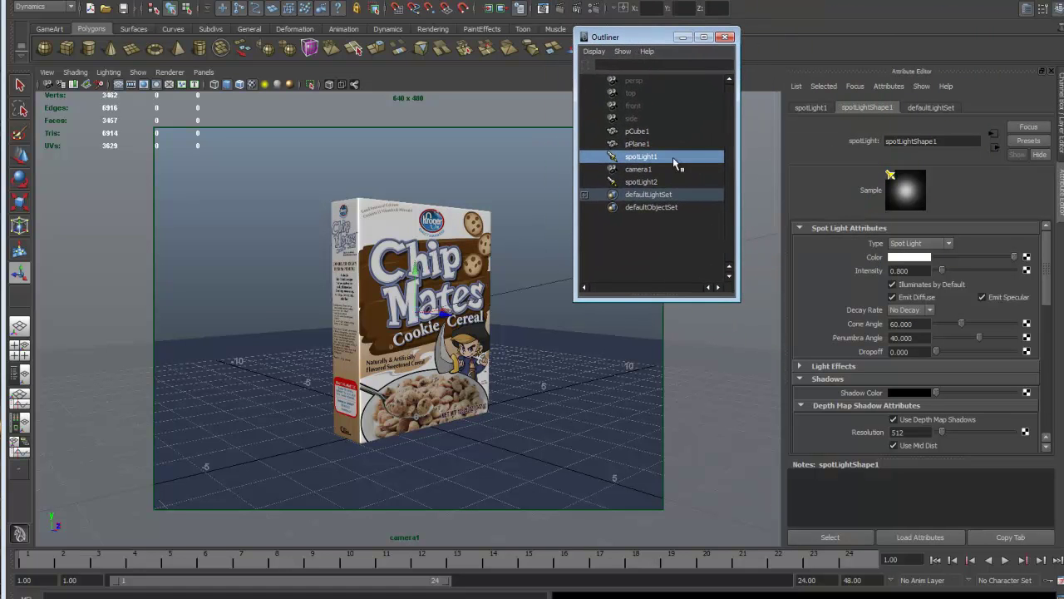
double_click(633, 158)
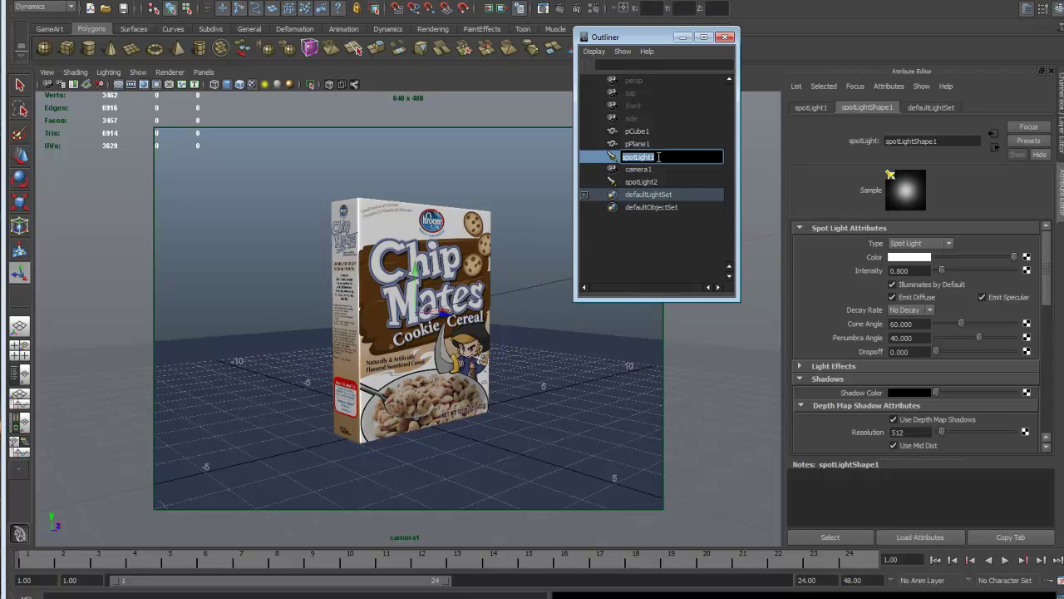
text(Key_)
key(Return)
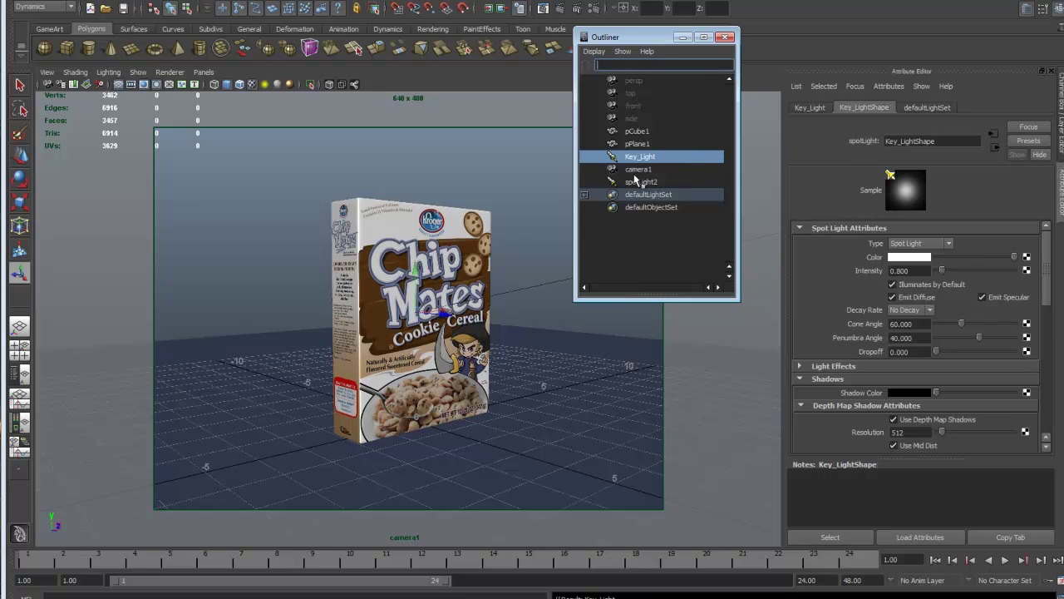
Rename spotLight2 as Fill_Light in the Outliner.
click(655, 183)
double_click(655, 185)
drag(655, 182, 634, 182)
text(Fill_Light)
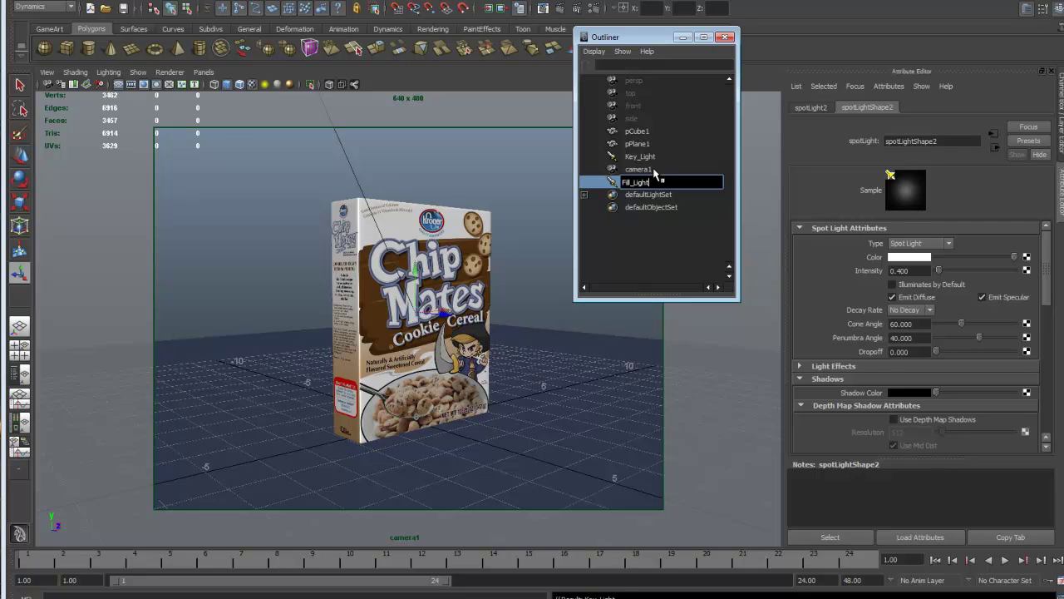
key(Return)
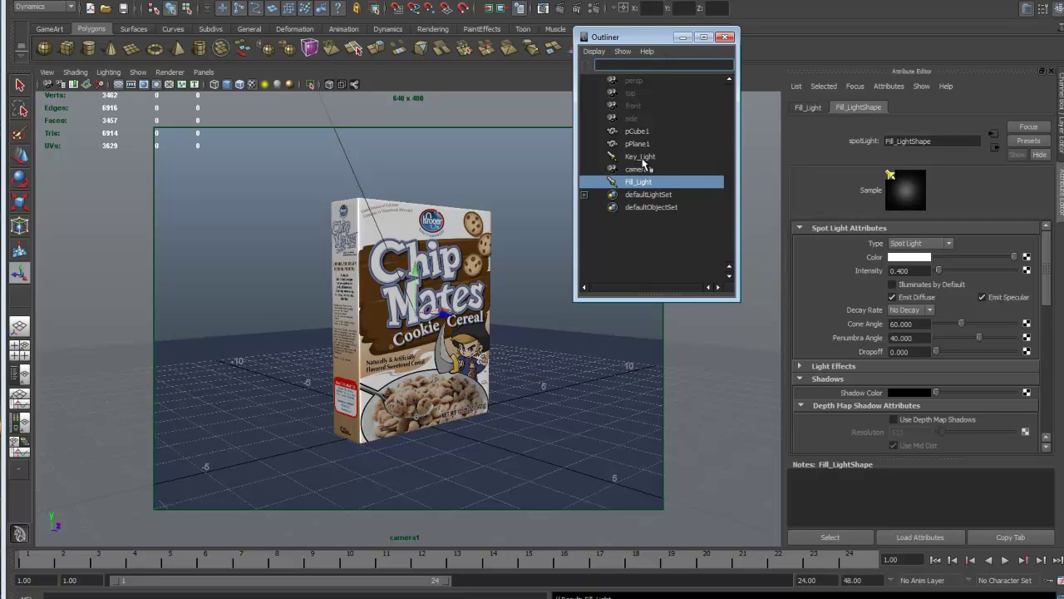
Check Key_Light's attributes, then turn on Illuminates by Default for Fill_Light.
click(640, 156)
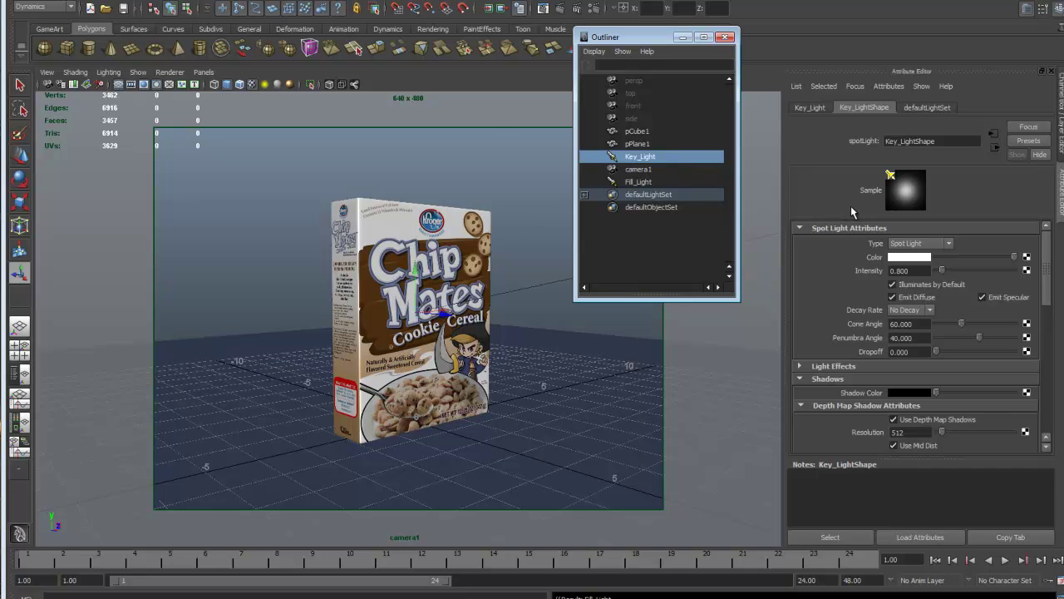
key(ctrl+a)
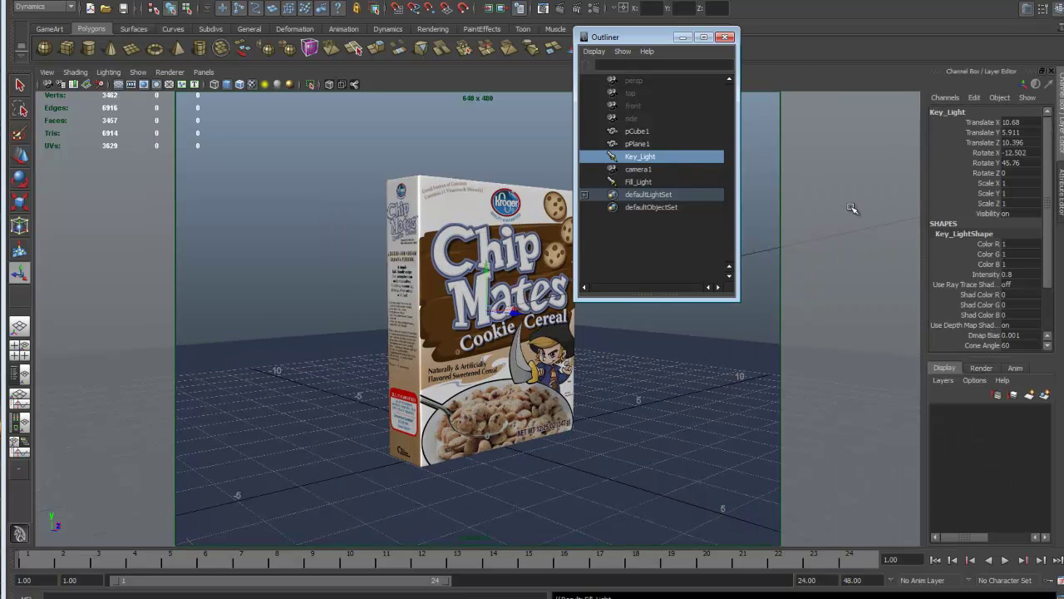
key(ctrl+a)
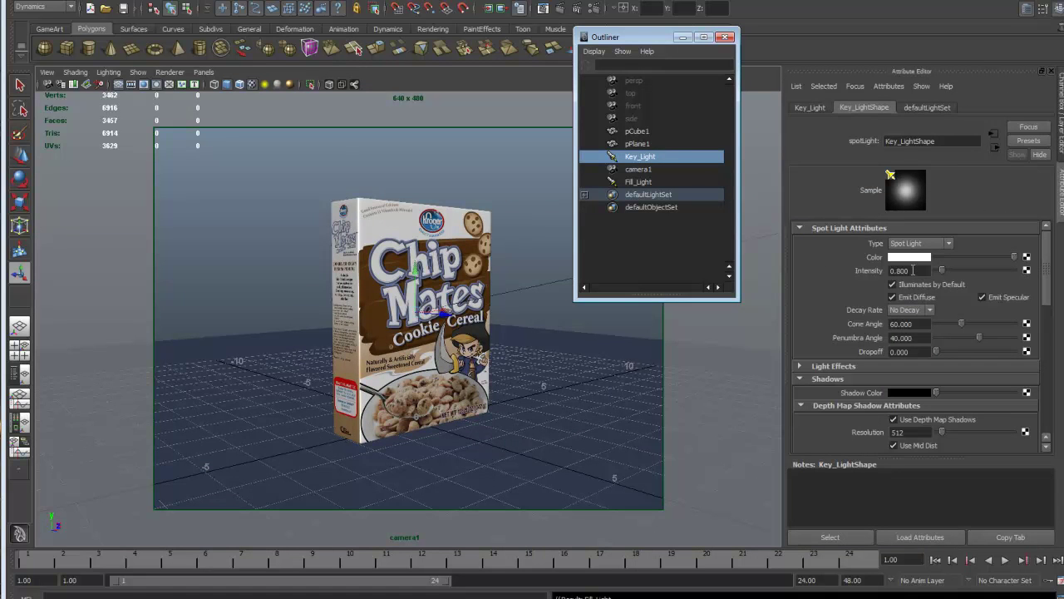
click(654, 182)
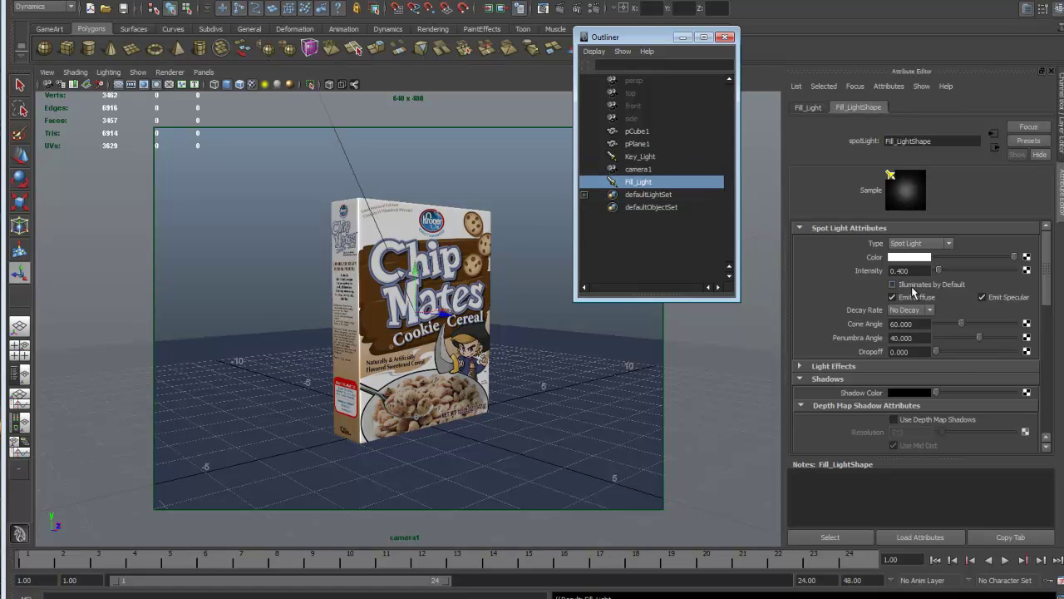
click(893, 284)
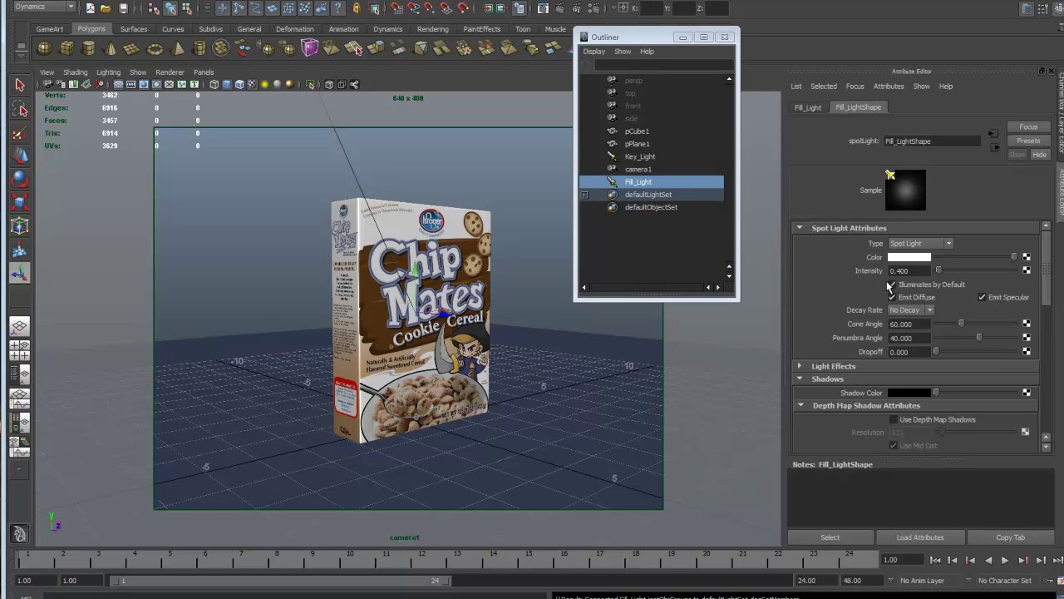
Render the camera1 view with the fill light on, keep the image, compare it with the stored renders, and minimize the Render View.
drag(656, 40, 757, 0)
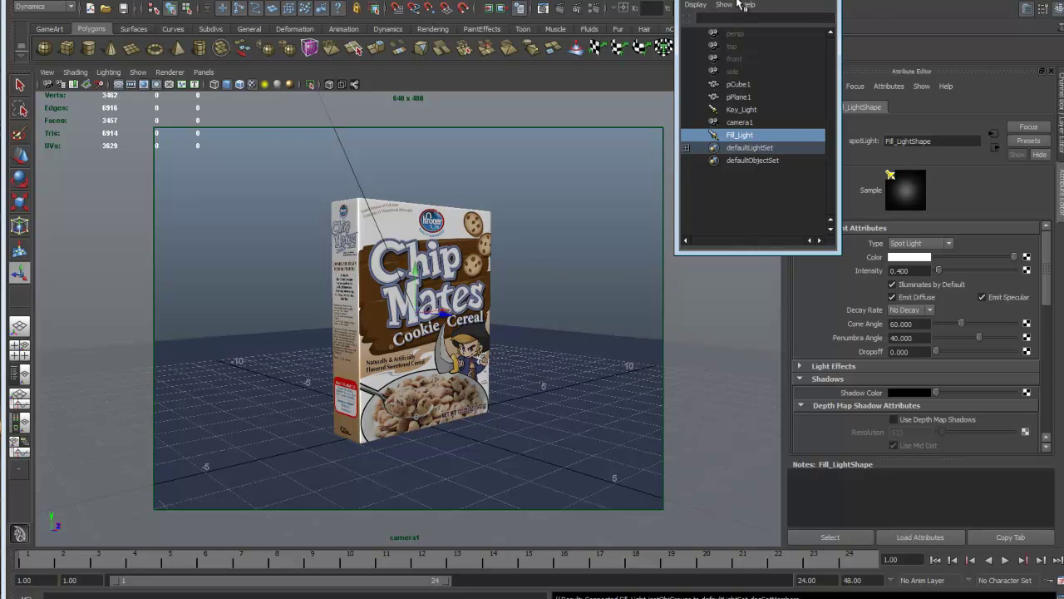
drag(764, 3, 936, 48)
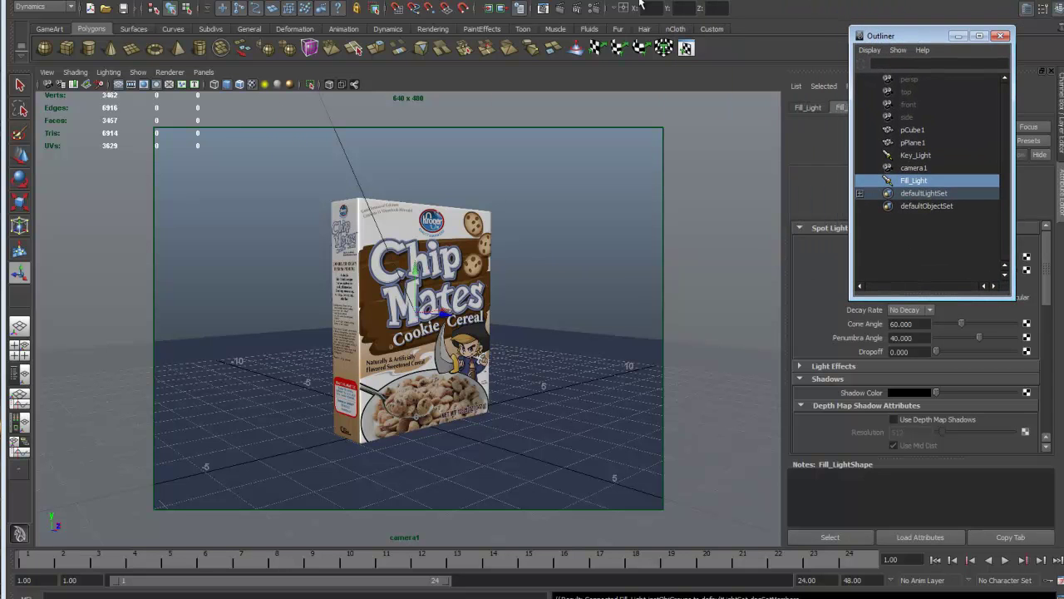
click(559, 9)
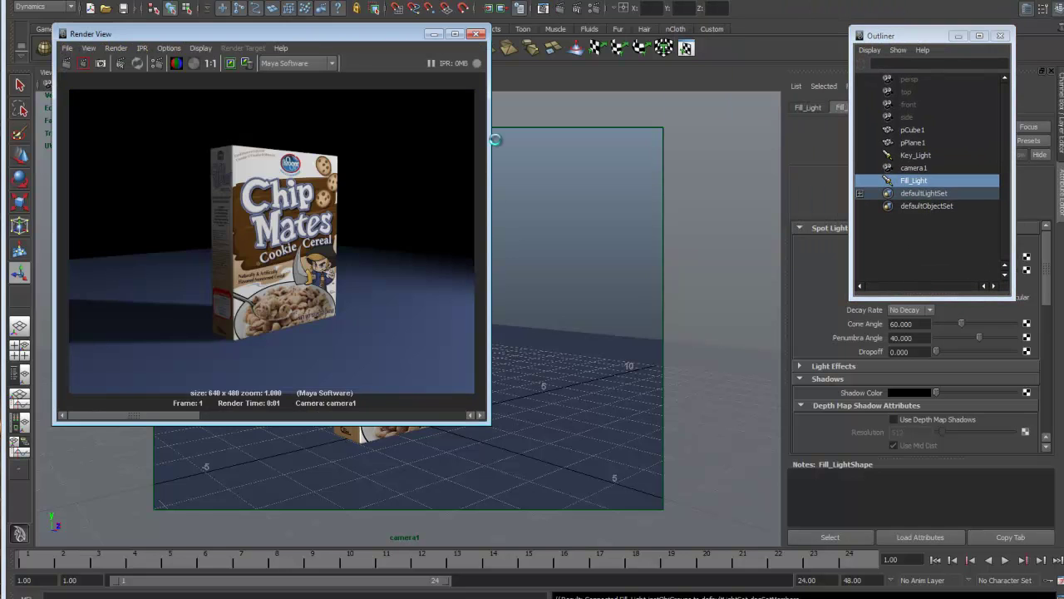
drag(350, 29, 552, 46)
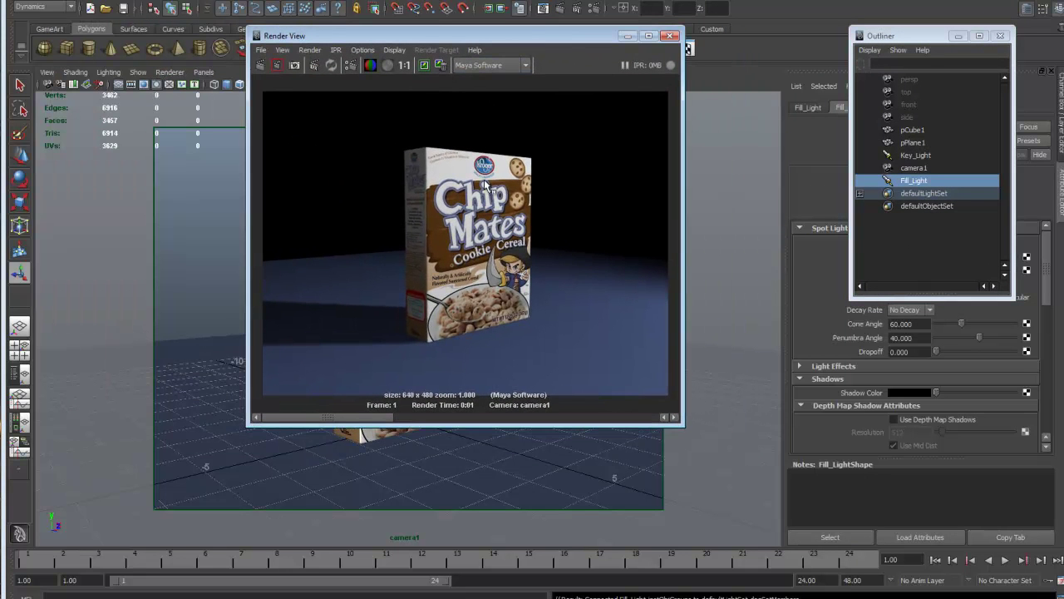
click(424, 66)
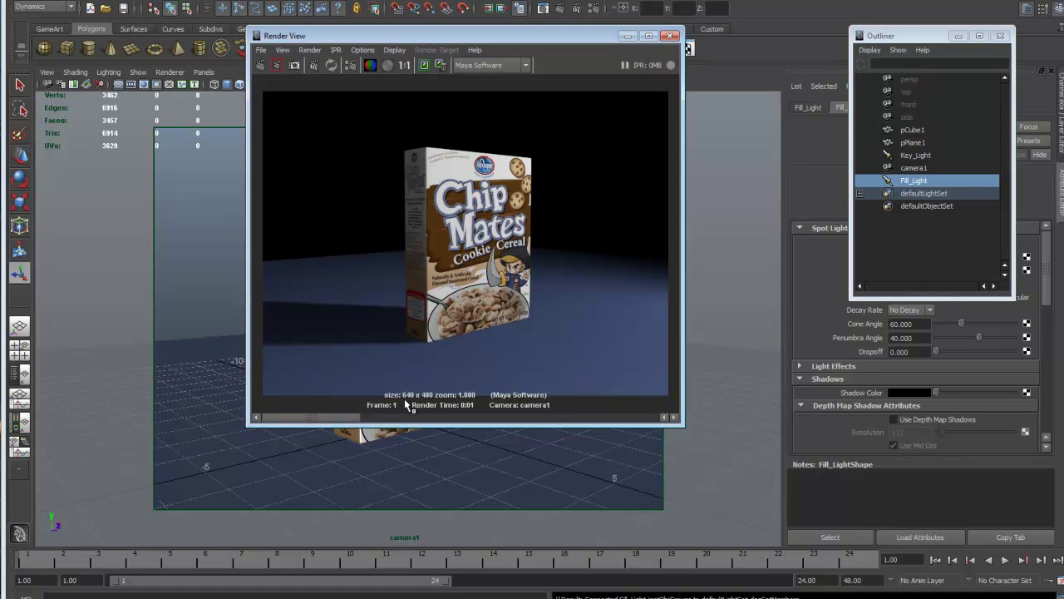
drag(346, 422, 362, 404)
drag(348, 412, 289, 410)
drag(604, 34, 569, 44)
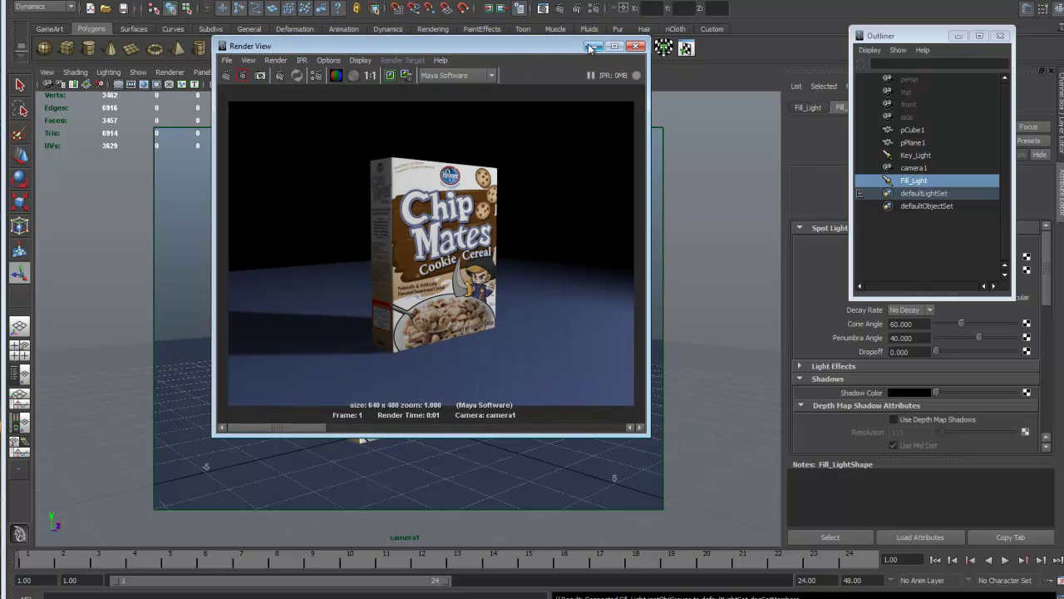
click(592, 46)
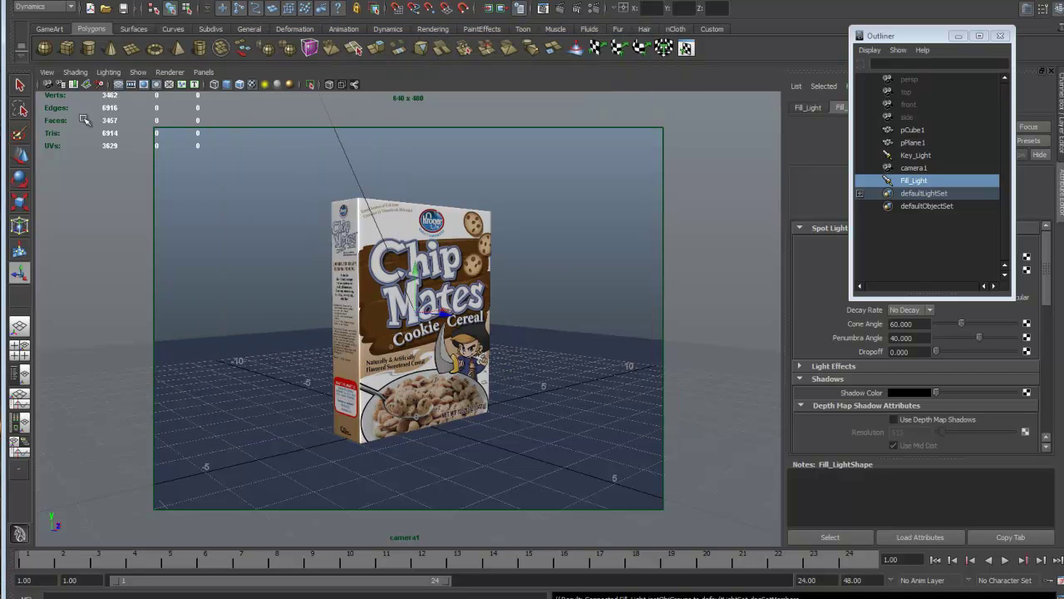
Return to the persp view, switch to the full top view, and duplicate Fill_Light.
click(204, 72)
mouse_move(258, 84)
click(340, 101)
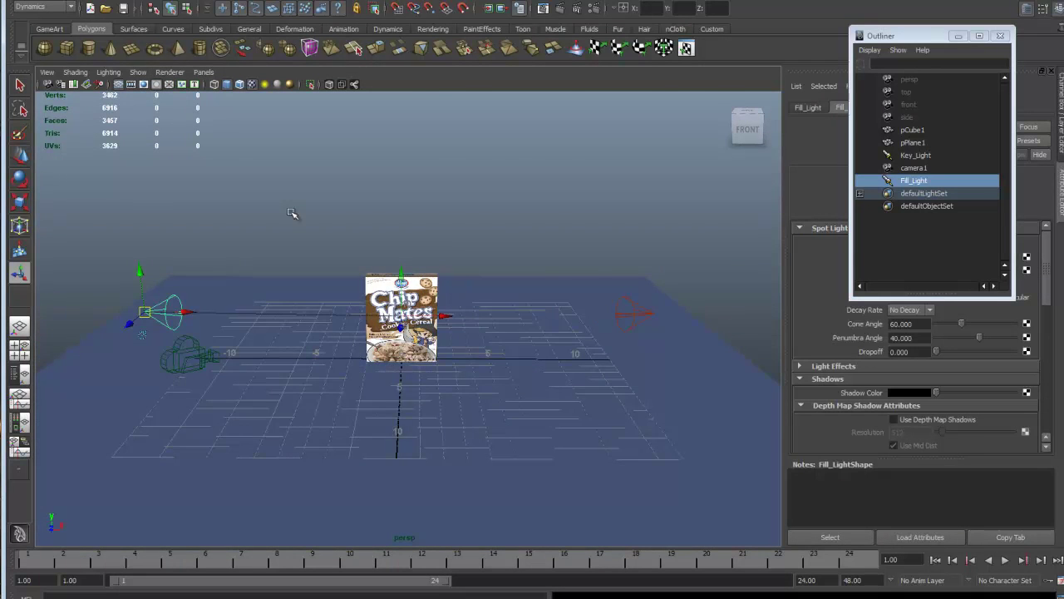
key(space)
key(space)
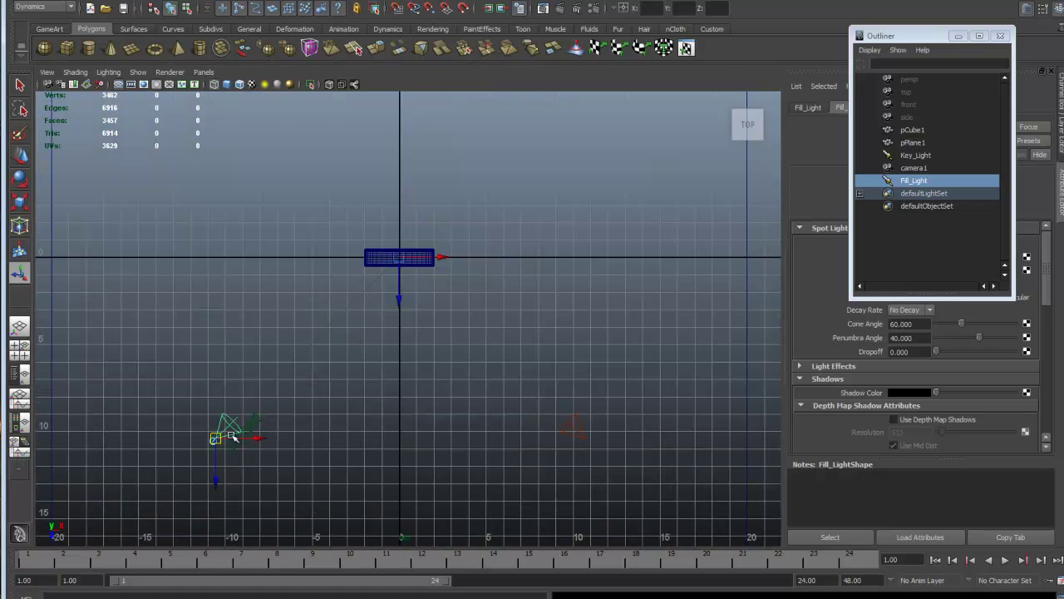
key(ctrl+d)
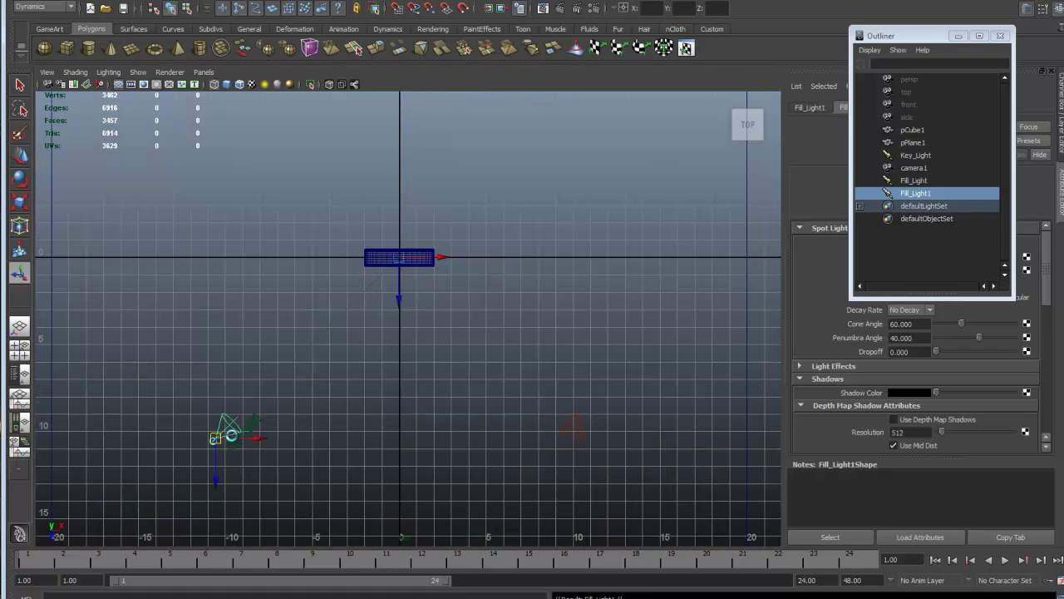
Move the duplicated fill light behind the cereal box to about X -8, Z -11 in the top view.
drag(216, 483, 269, 205)
scroll(312, 290, down, 2)
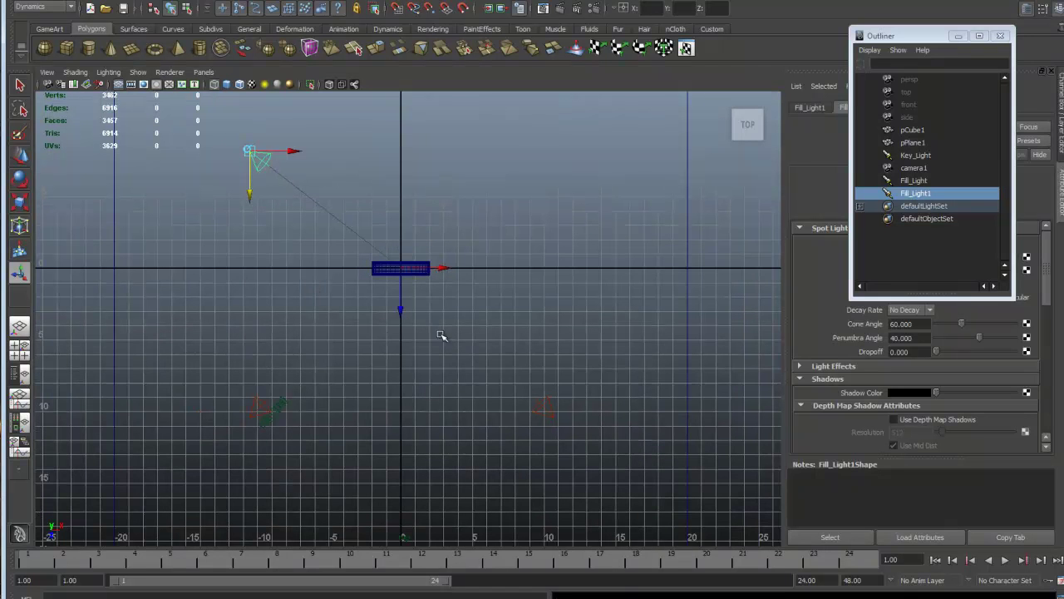
drag(297, 151, 328, 138)
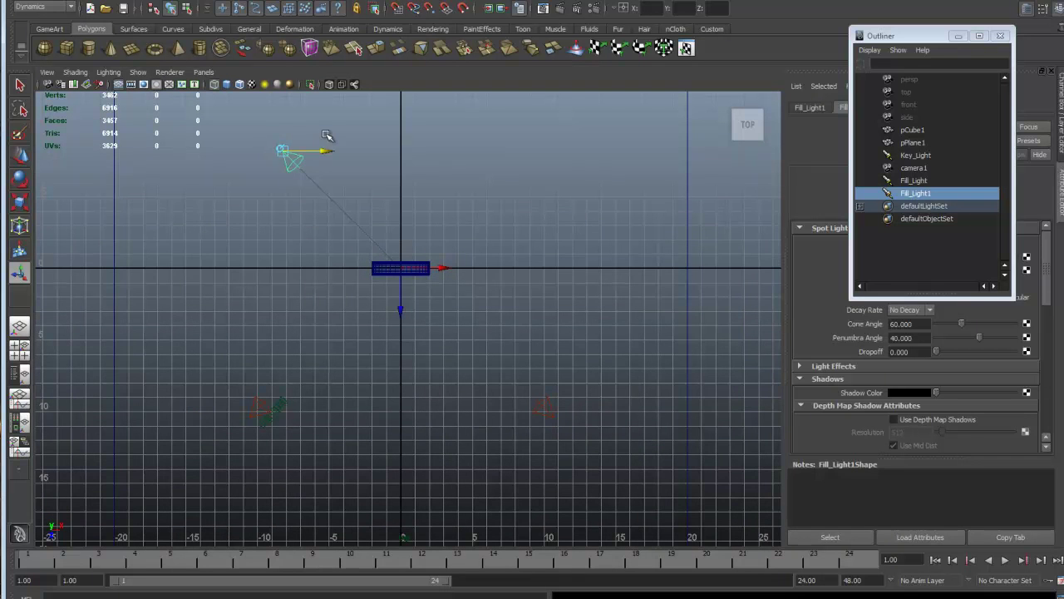
drag(297, 197, 289, 185)
scroll(363, 214, down, 1)
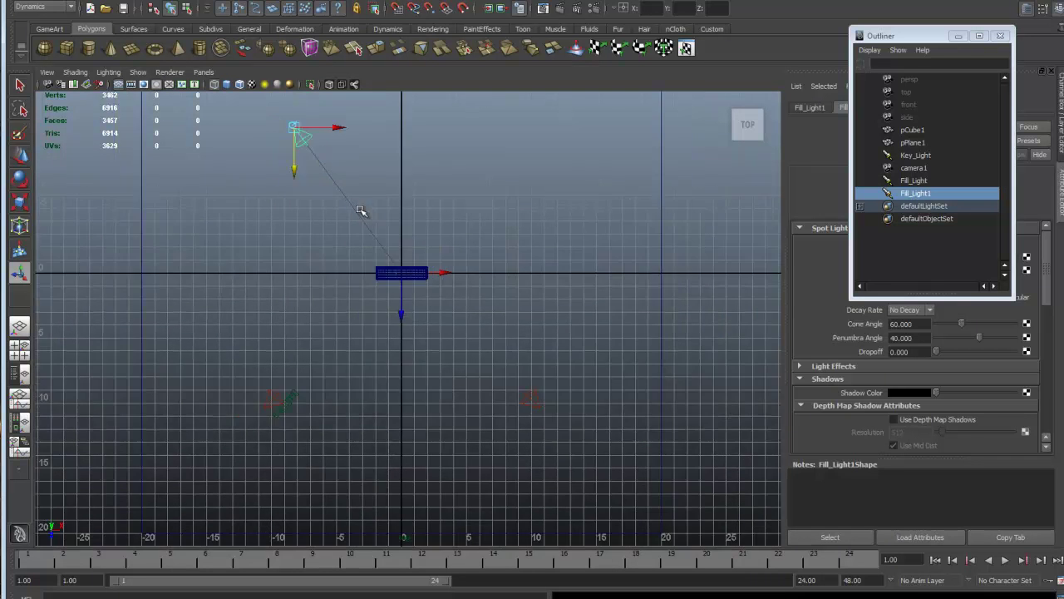
alt+middle_drag(488, 224, 469, 262)
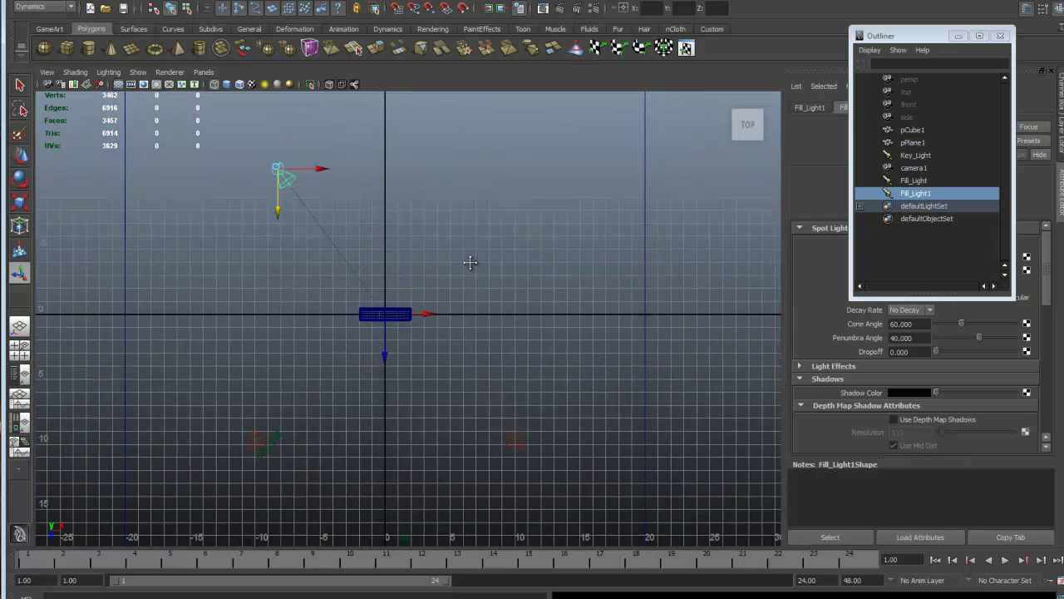
Move the duplicated light across behind the box to about X 10, on the side opposite camera1.
click(274, 438)
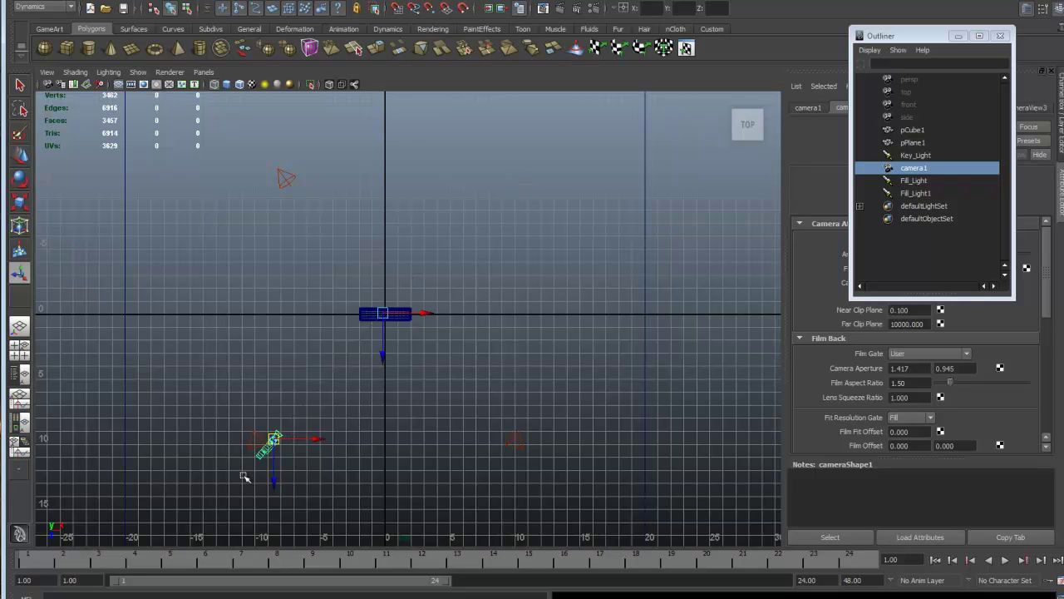
click(287, 172)
click(285, 176)
drag(325, 169, 542, 170)
click(268, 431)
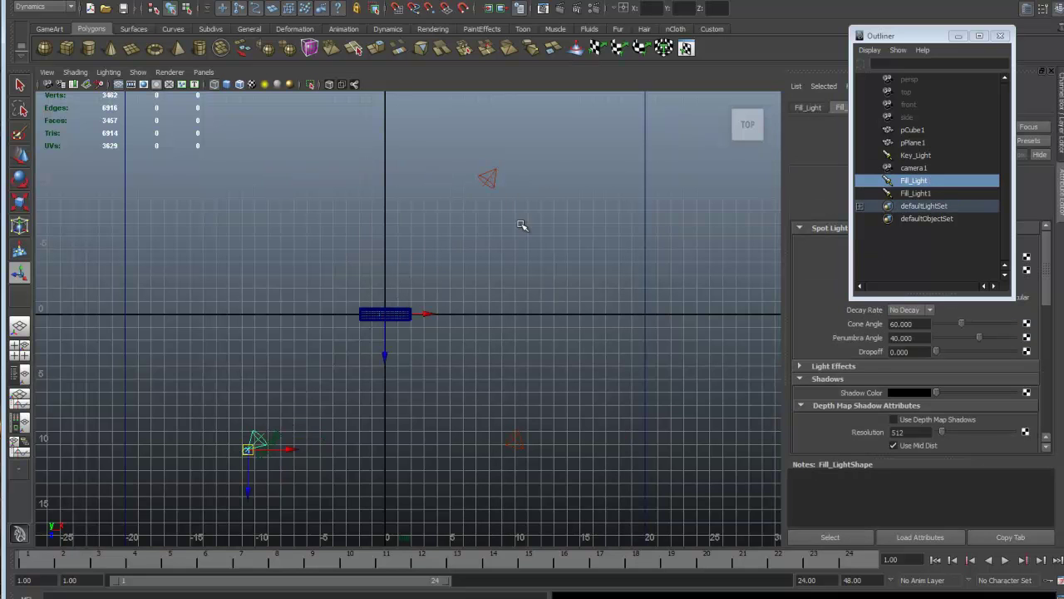
click(490, 174)
drag(542, 169, 548, 170)
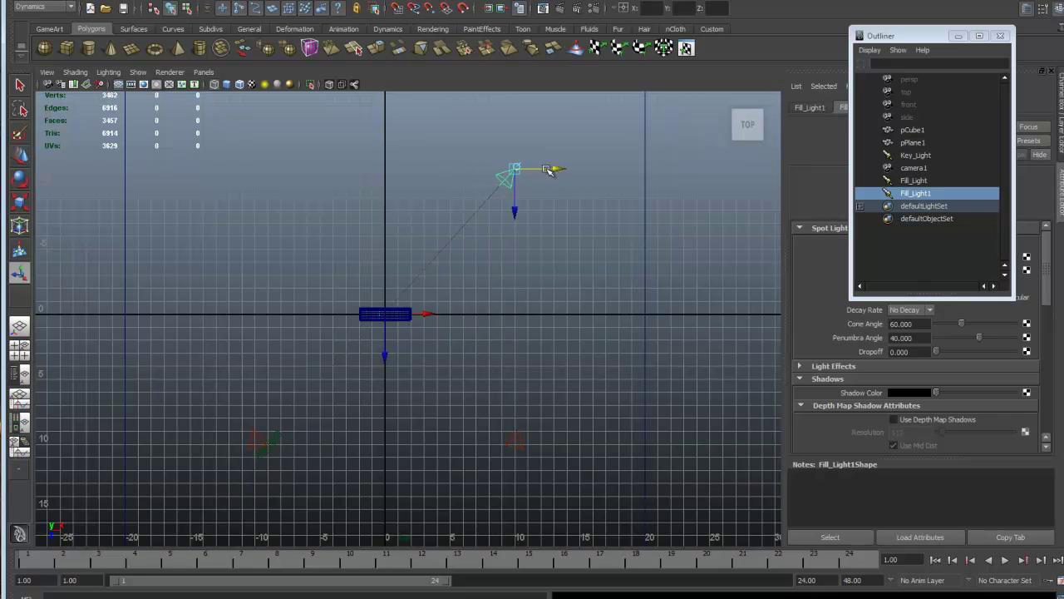
Move the duplicated light farther out to about X 12, Z -12, check it lies diagonally opposite camera1, and leave it selected.
click(276, 437)
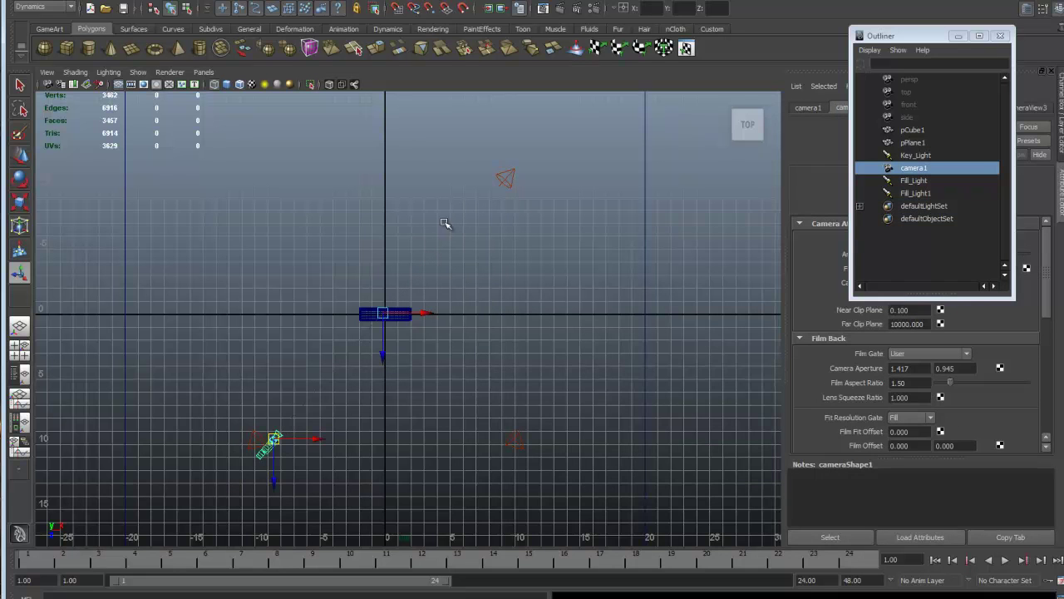
click(508, 178)
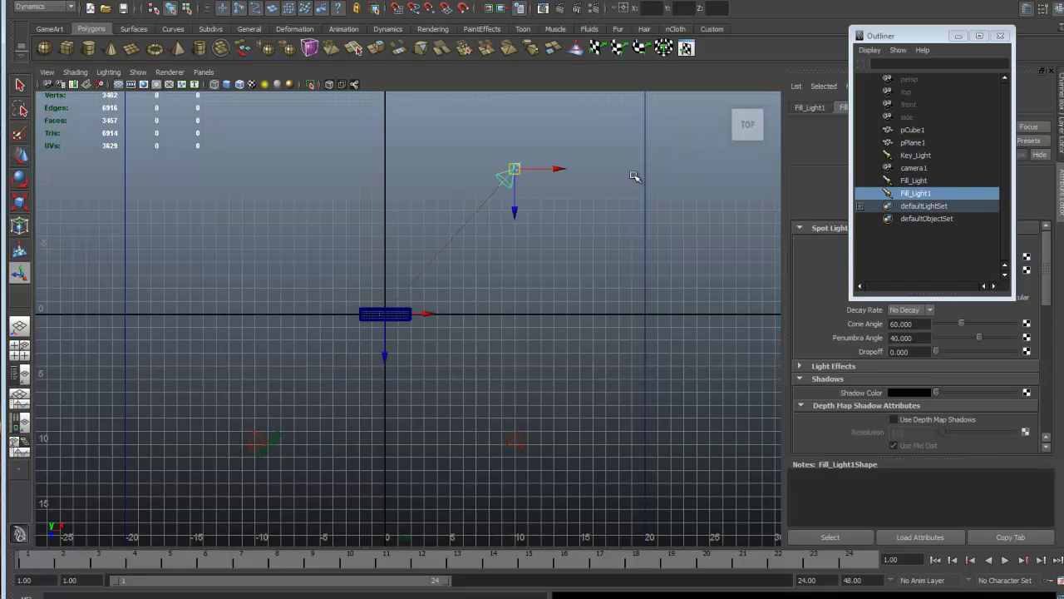
mouse_move(558, 170)
mouse_down()
mouse_move(629, 168)
mouse_move(299, 150)
mouse_move(620, 184)
mouse_move(577, 170)
mouse_up()
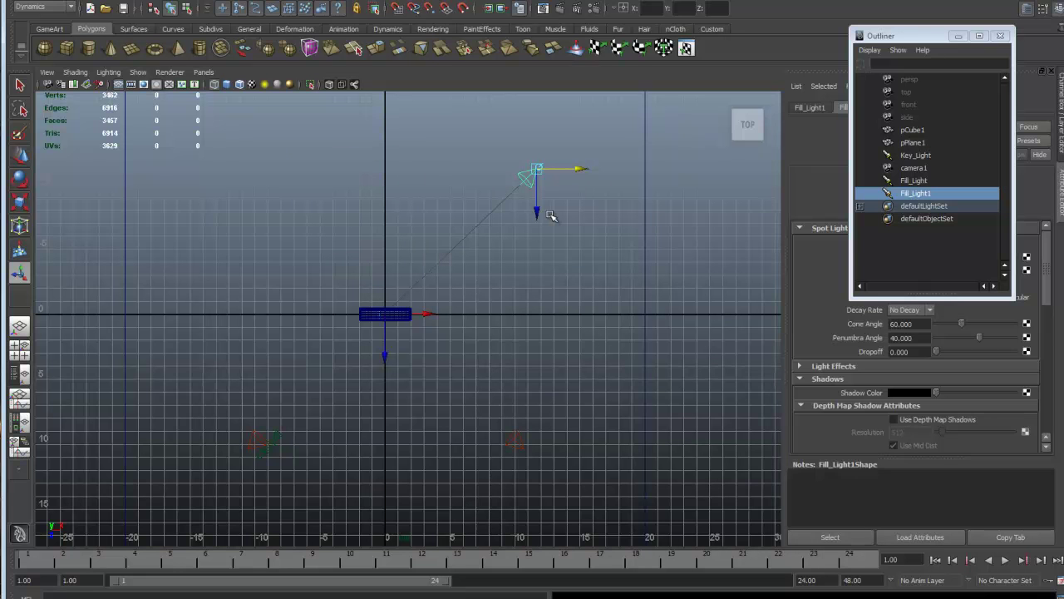
click(542, 233)
click(529, 175)
drag(538, 204, 515, 179)
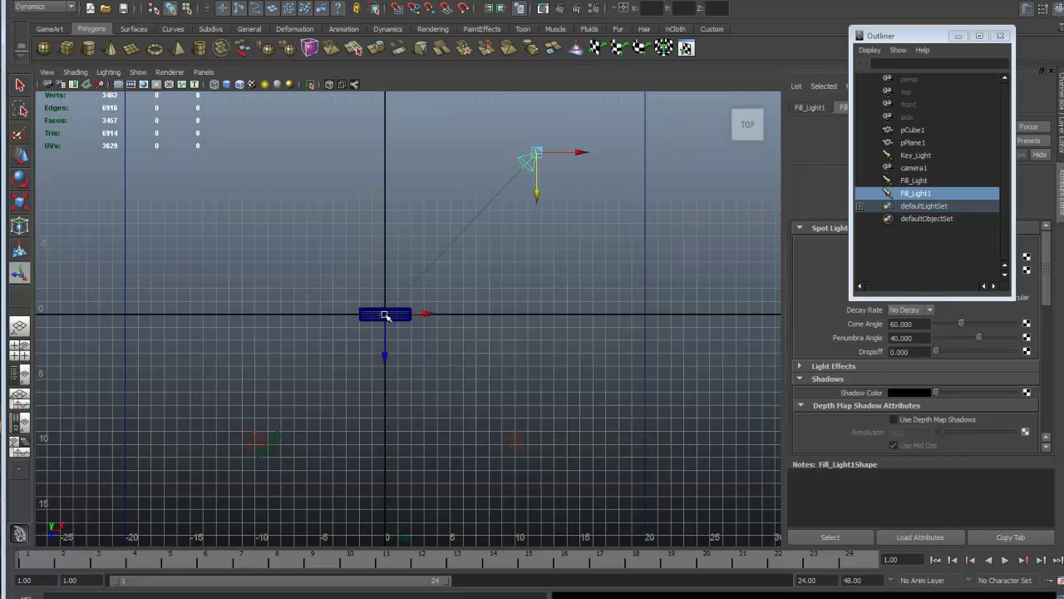
click(263, 439)
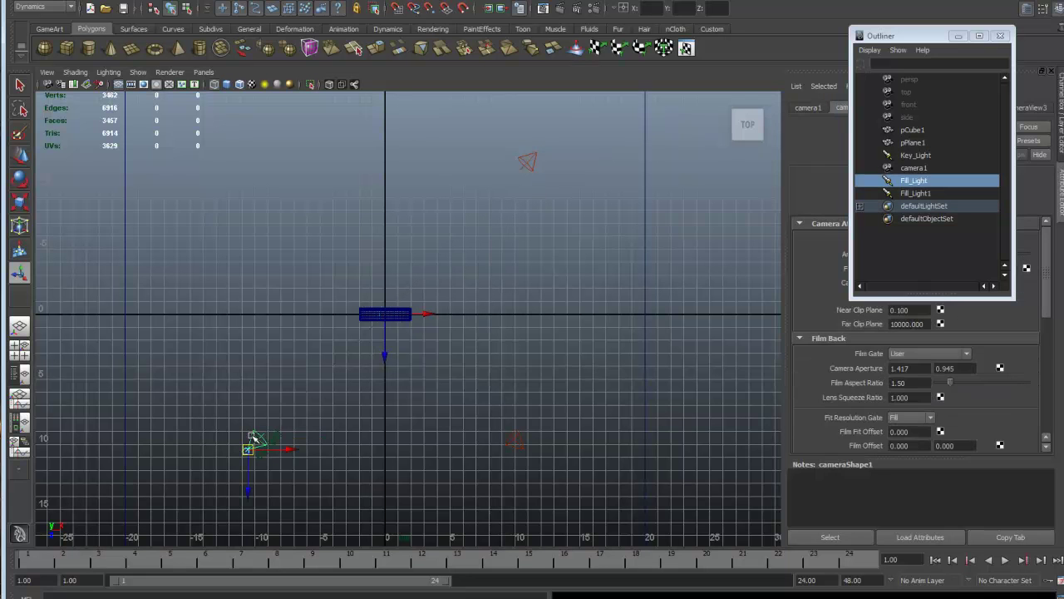
click(281, 446)
click(281, 441)
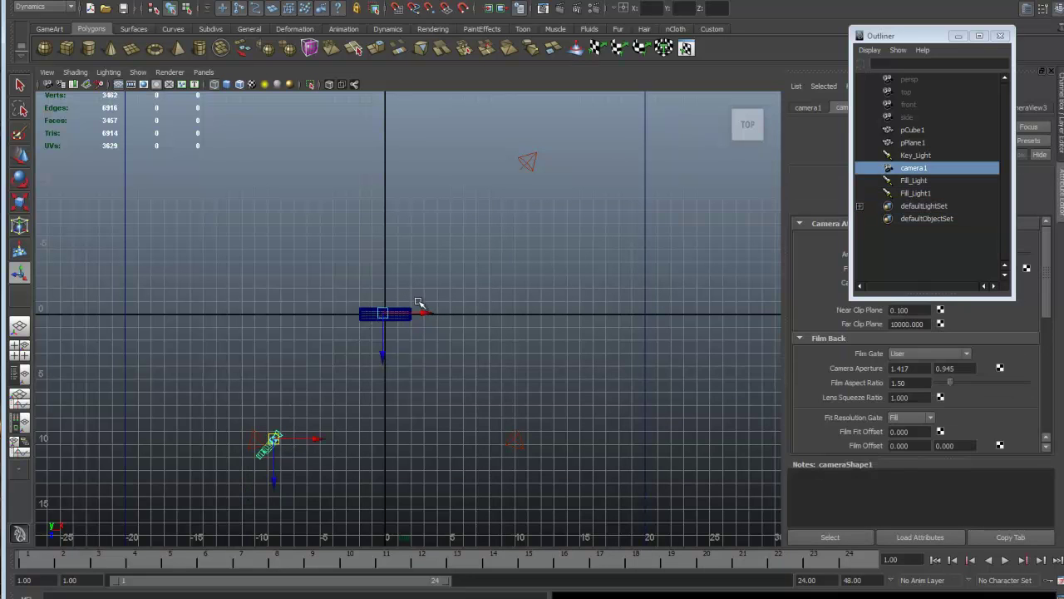
click(532, 159)
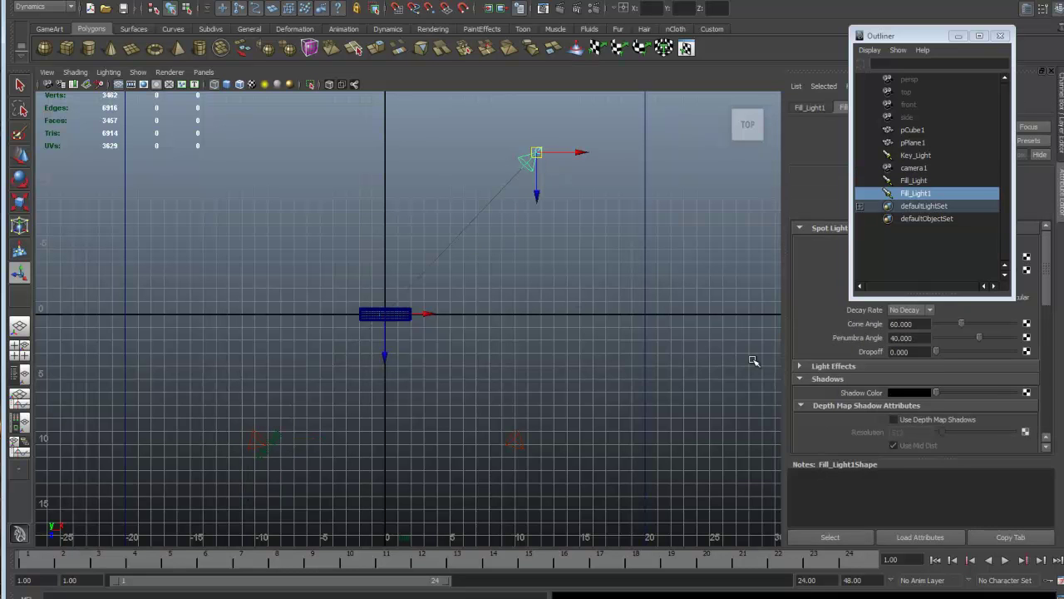
Switch to the full side view and raise the duplicated light behind the box to about Y 16.
key(space)
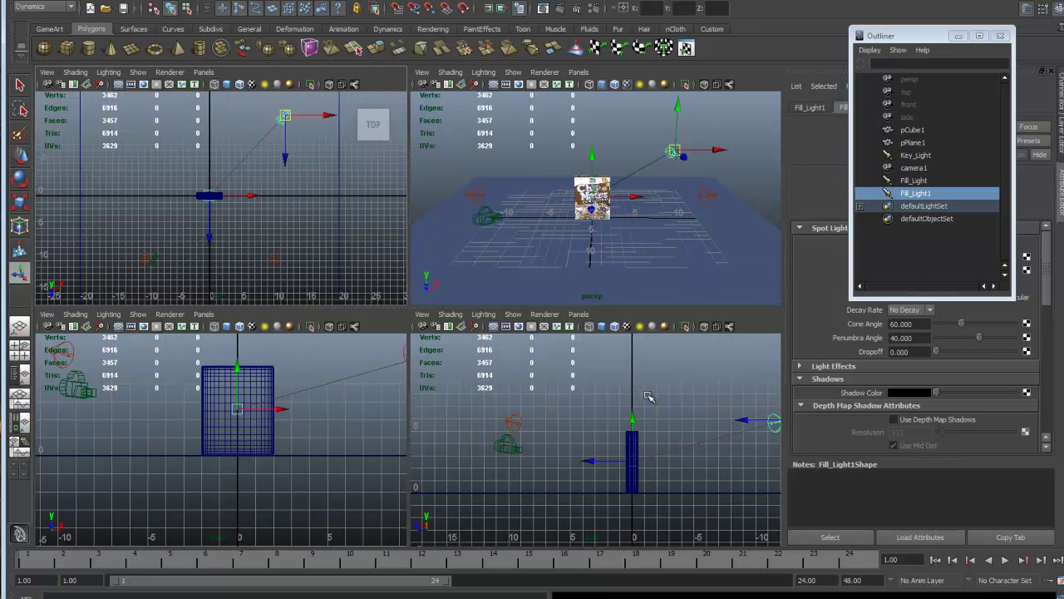
key(space)
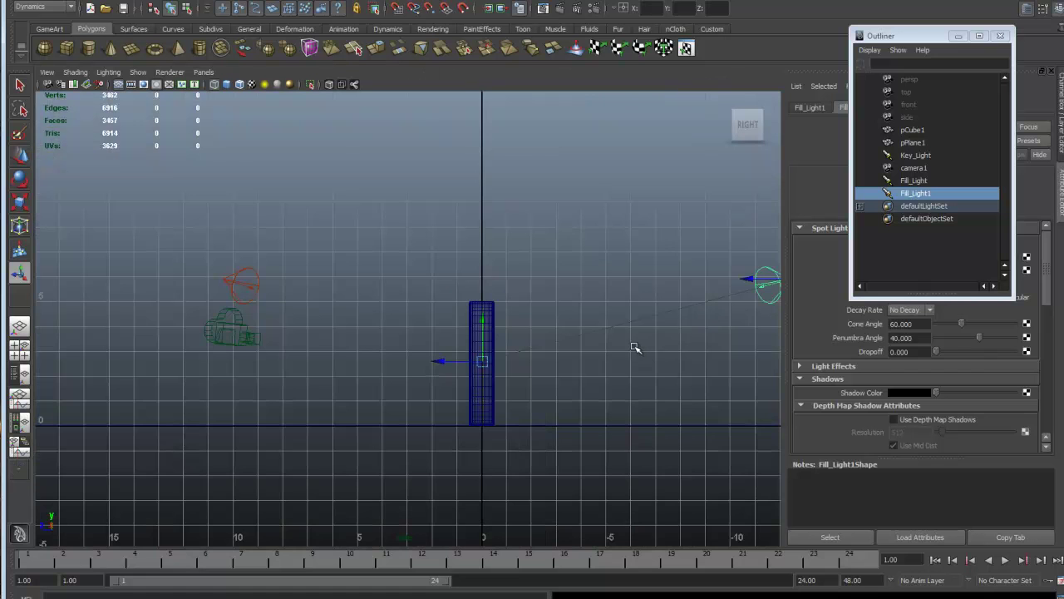
scroll(635, 349, down, 1)
alt+middle_drag(637, 349, 571, 380)
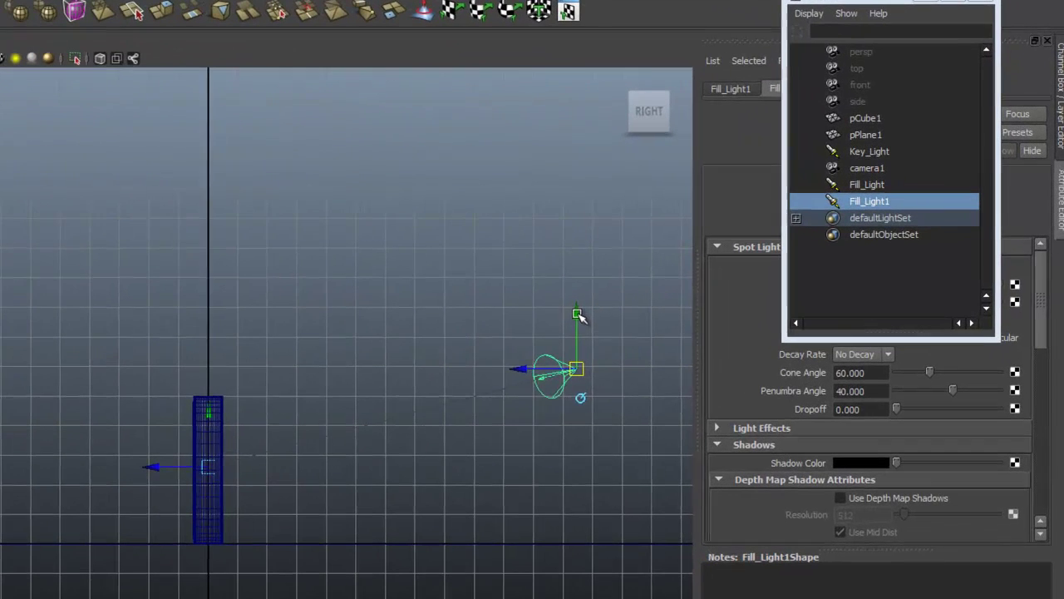
drag(649, 291, 646, 92)
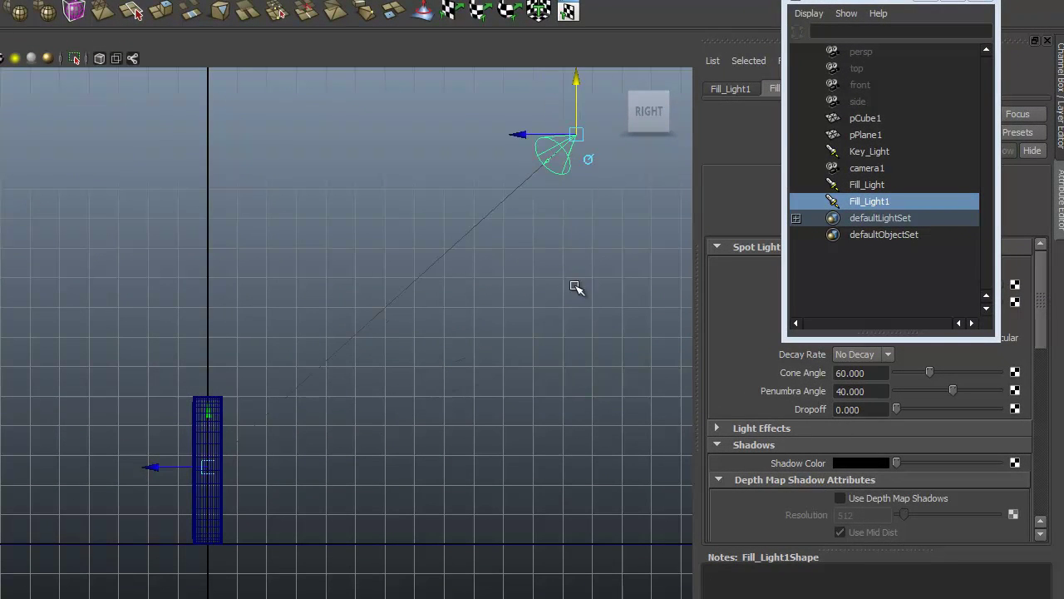
alt+middle_drag(465, 316, 460, 424)
drag(569, 194, 565, 121)
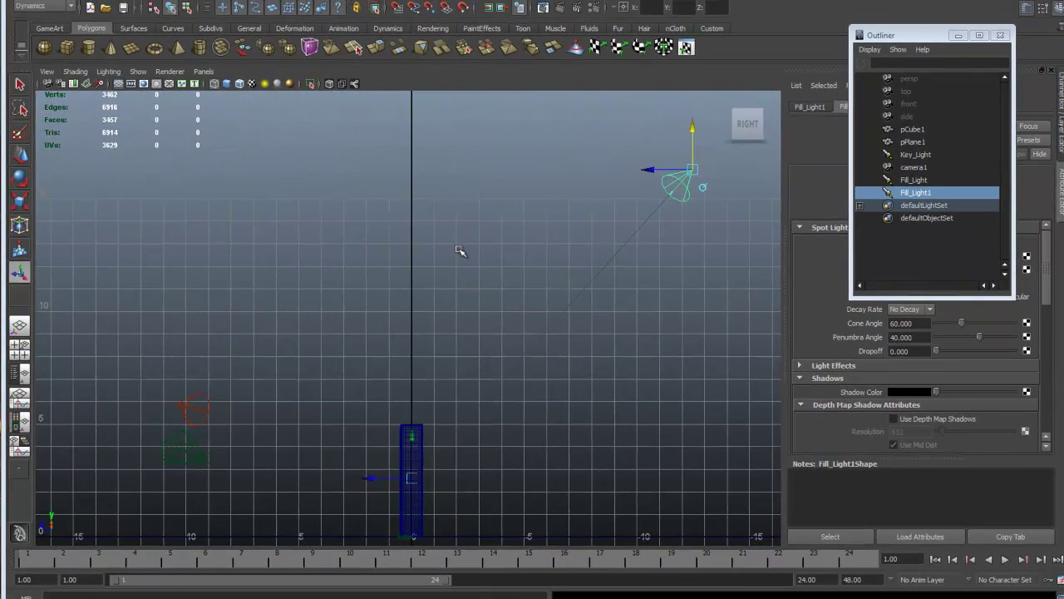
Look through Fill_Light1 from the persp view and check how camera1 and the cereal box line up with its aim.
key(space)
key(space)
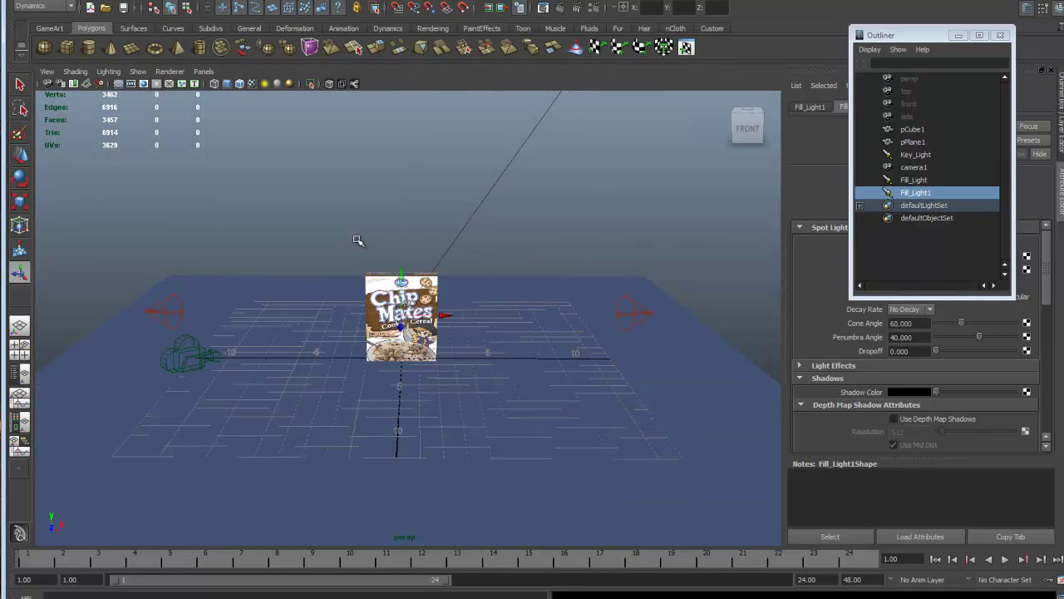
click(204, 72)
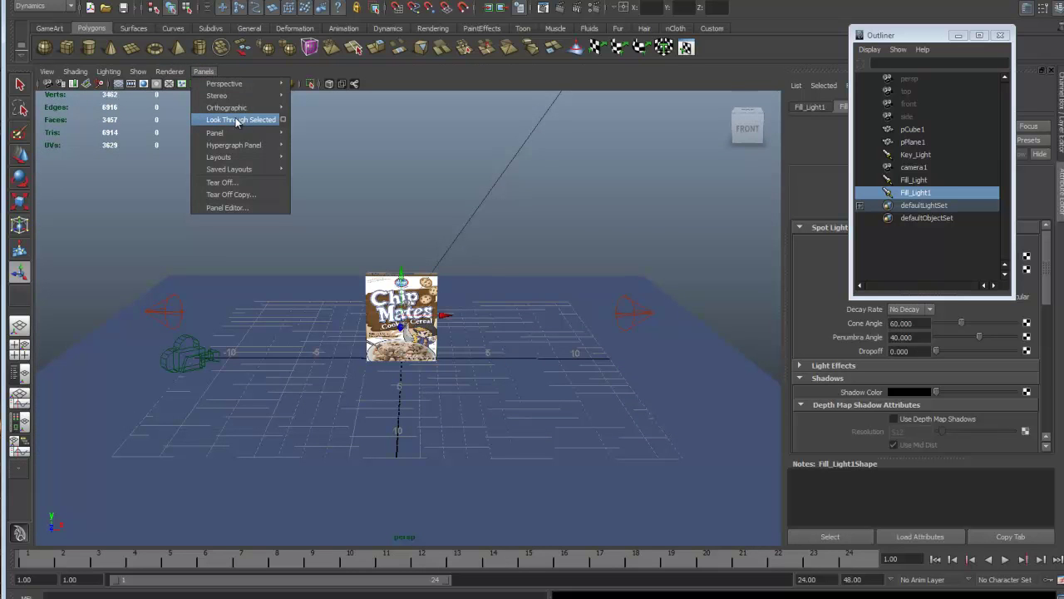
click(231, 119)
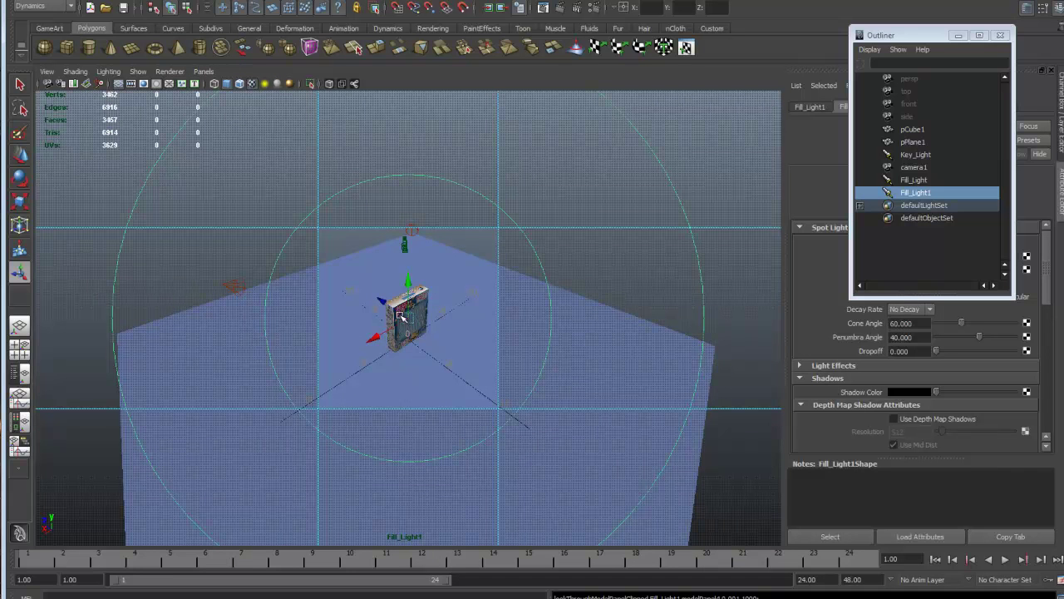
click(406, 246)
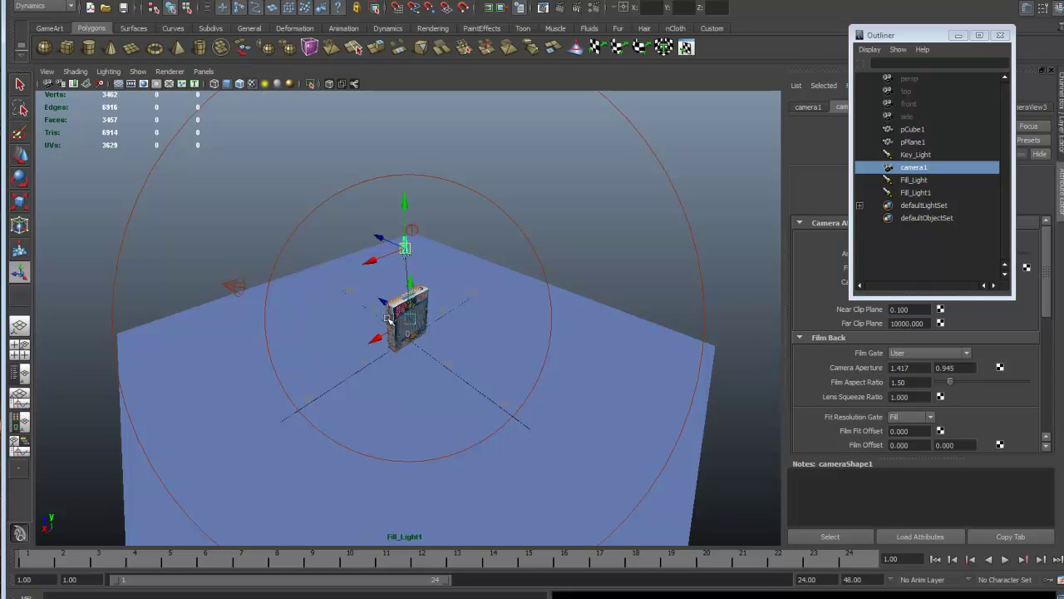
click(399, 316)
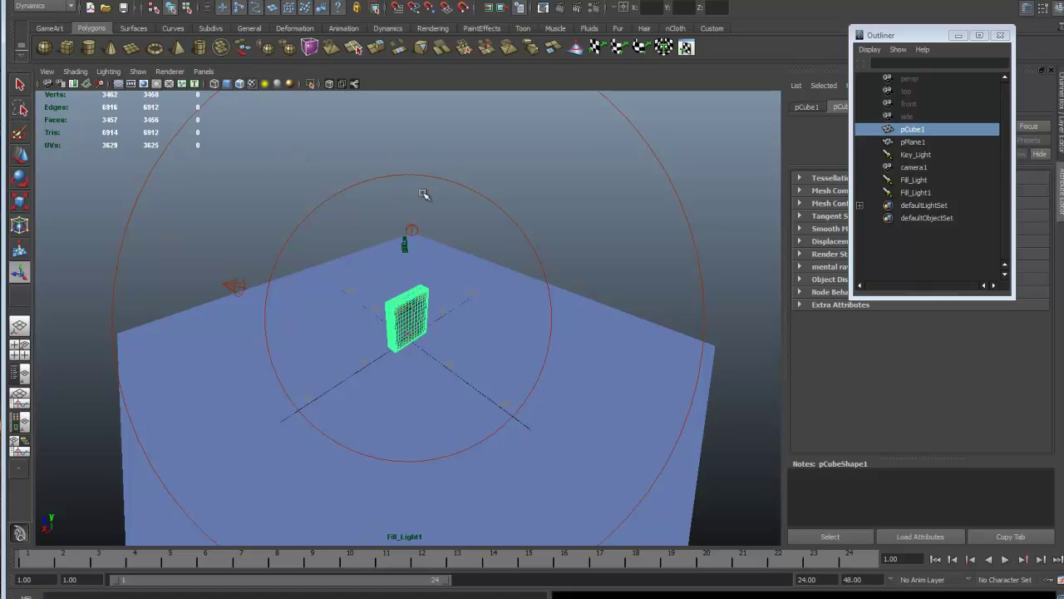
Return to the persp view, select camera1, and look through camera1.
click(204, 71)
mouse_move(216, 86)
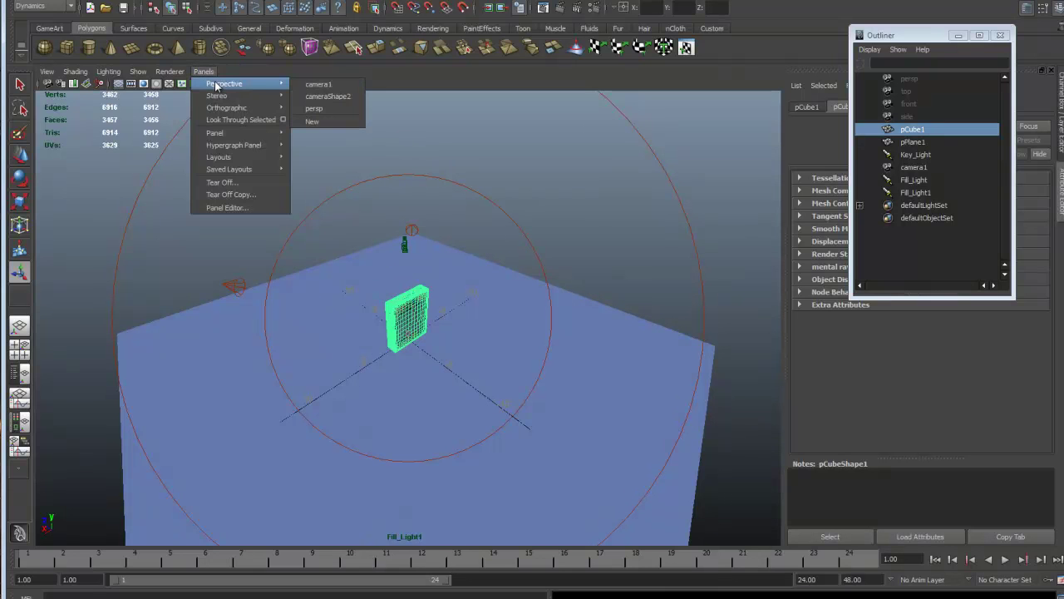
click(314, 109)
click(532, 236)
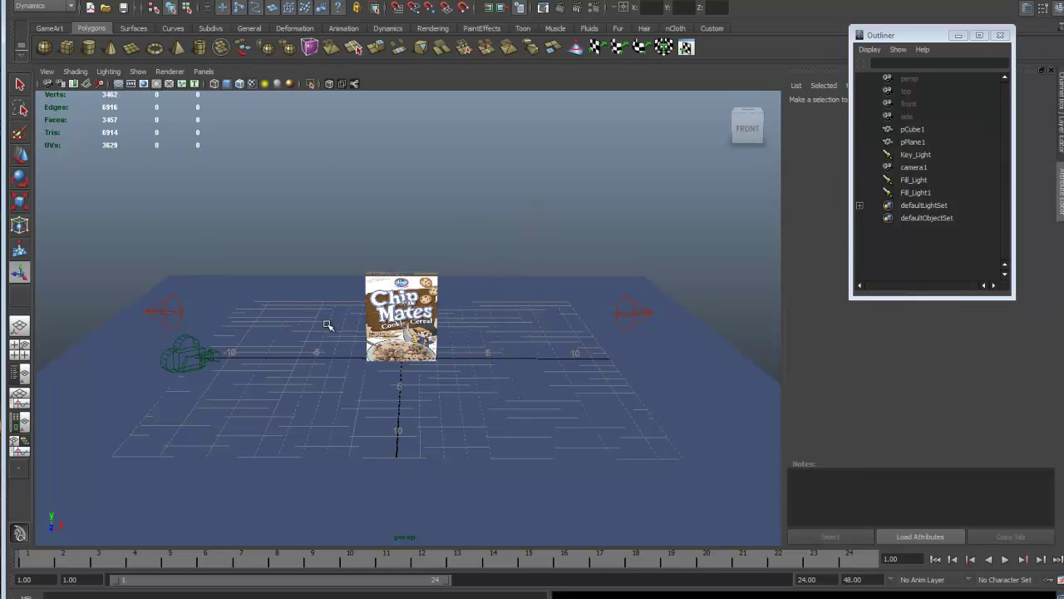
click(202, 356)
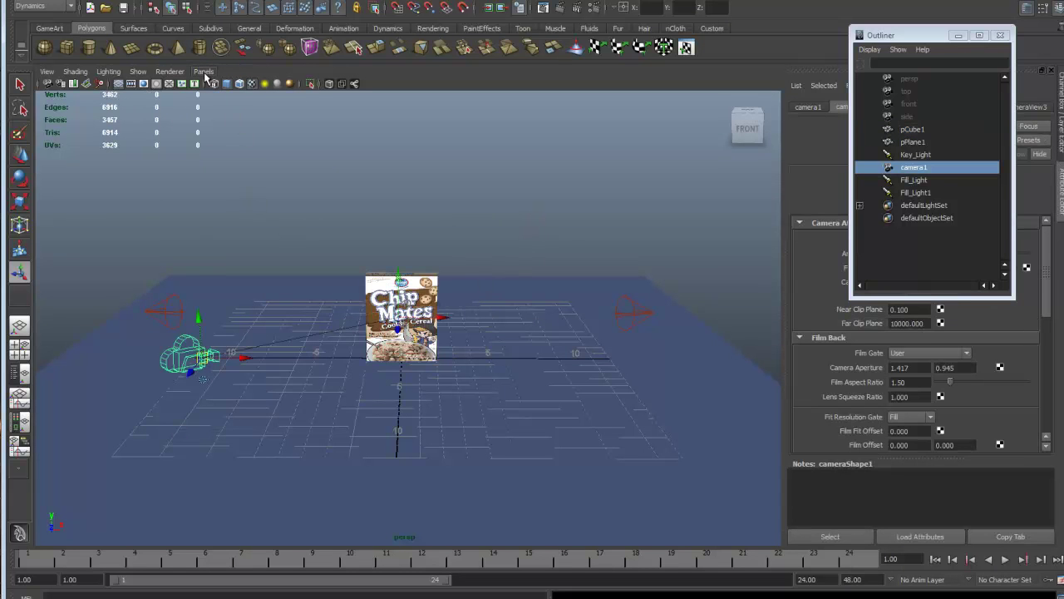
click(204, 72)
mouse_move(249, 86)
click(326, 87)
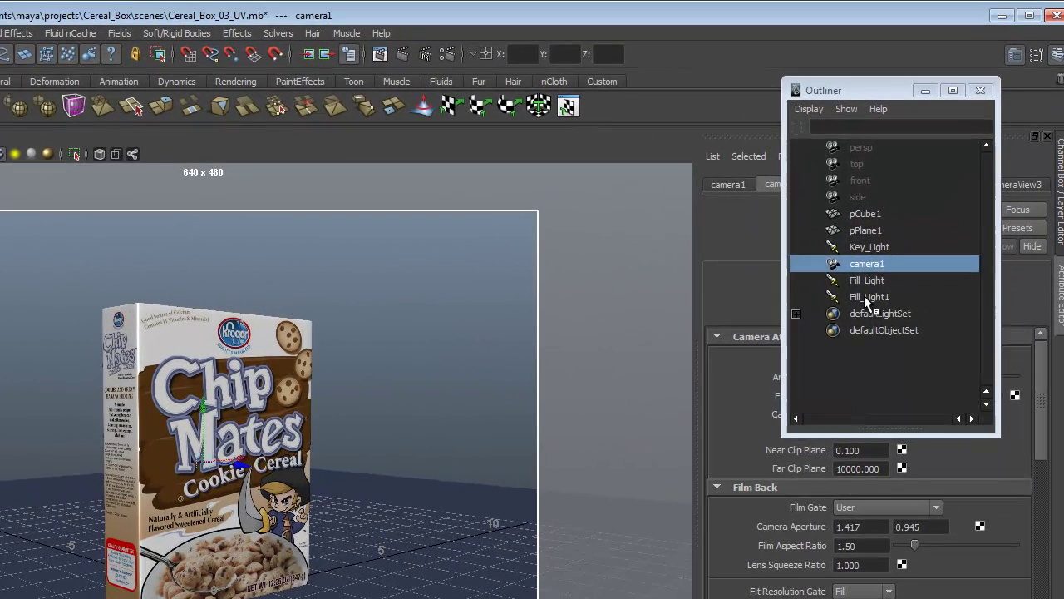
Rename Fill_Light1 as Rim_Light in the Outliner and move the Outliner clear of the light's attributes.
click(909, 191)
drag(879, 92, 512, 54)
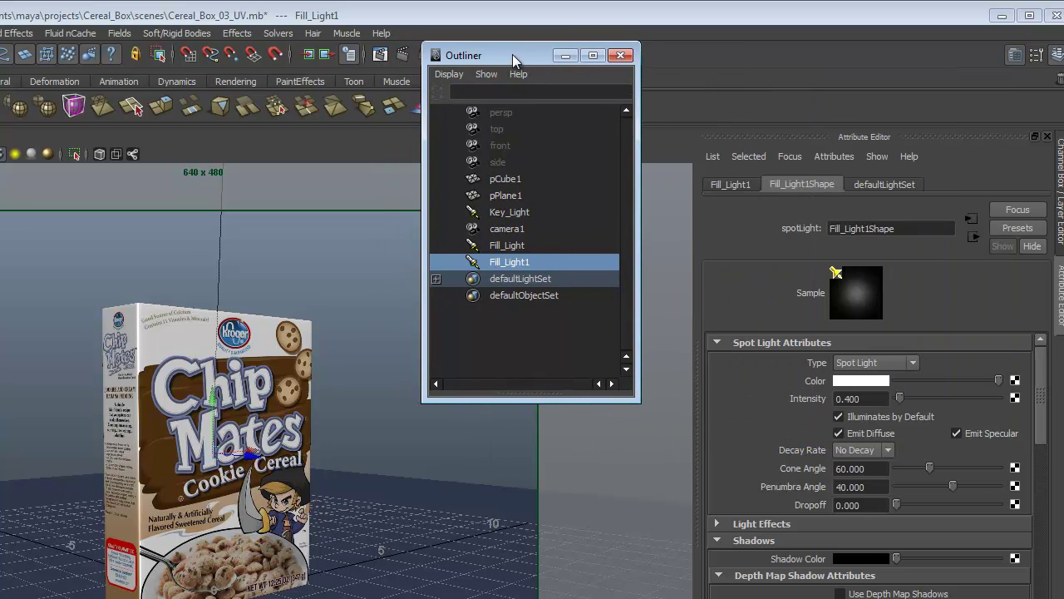
double_click(538, 261)
text(R)
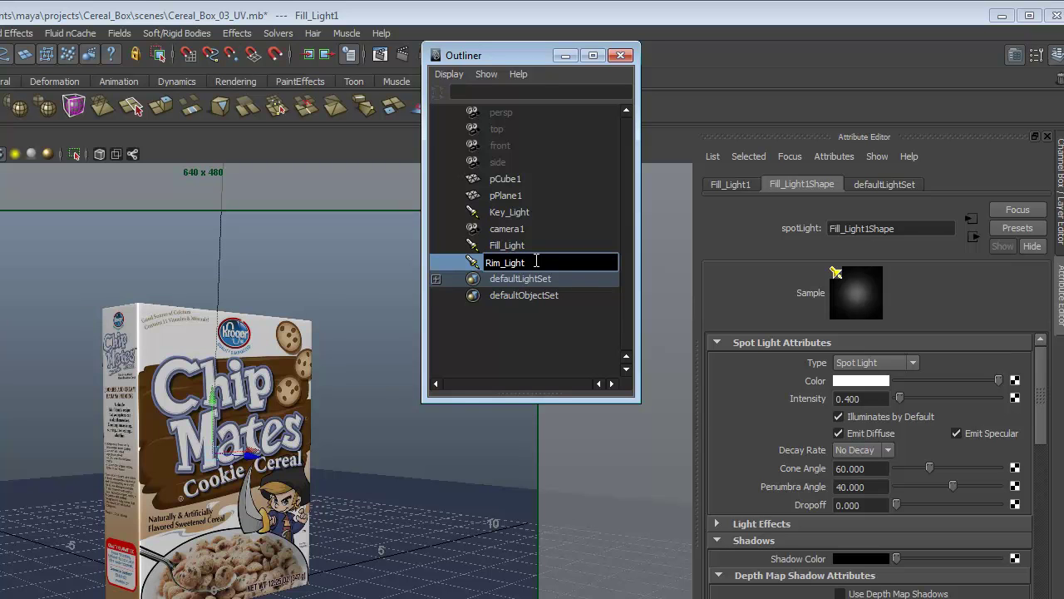
text(im_Light)
key(Return)
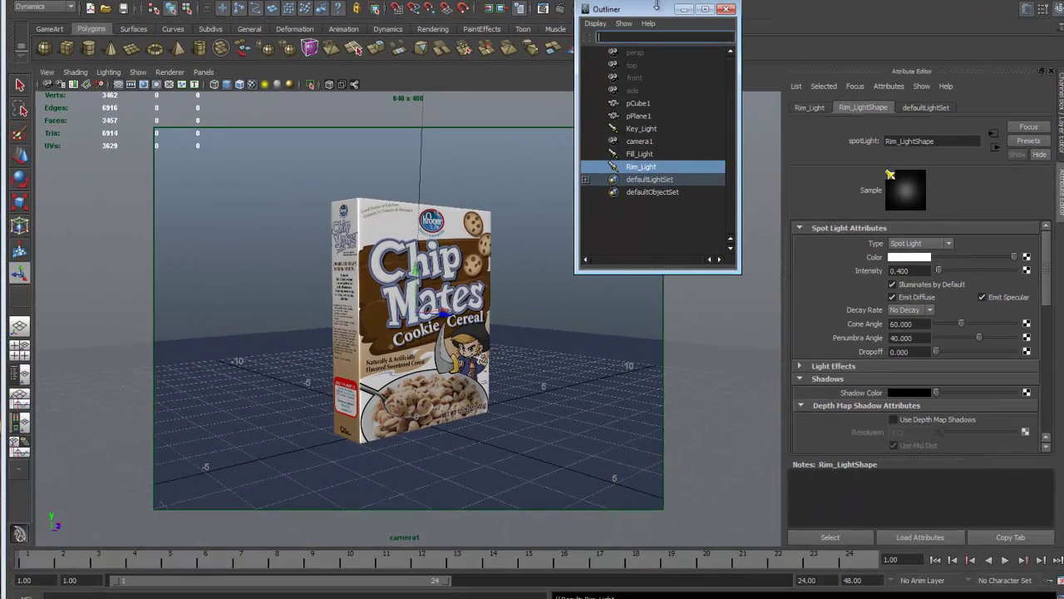
drag(656, 6, 713, 1)
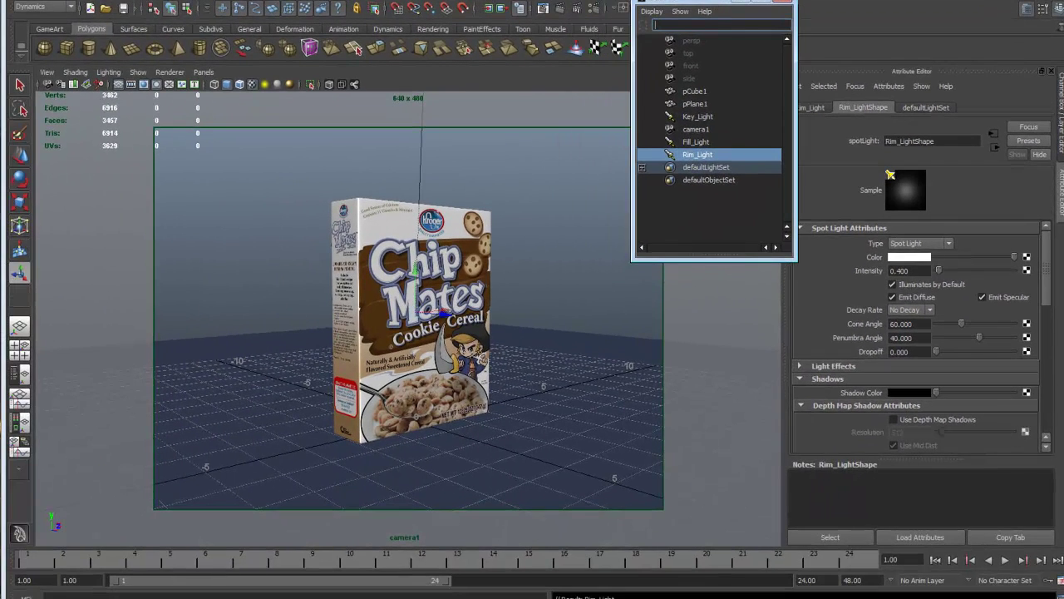
Set the intensity of Rim_Light to 0.2.
mouse_move(1046, 291)
mouse_down()
mouse_move(1049, 305)
mouse_move(1052, 276)
mouse_up()
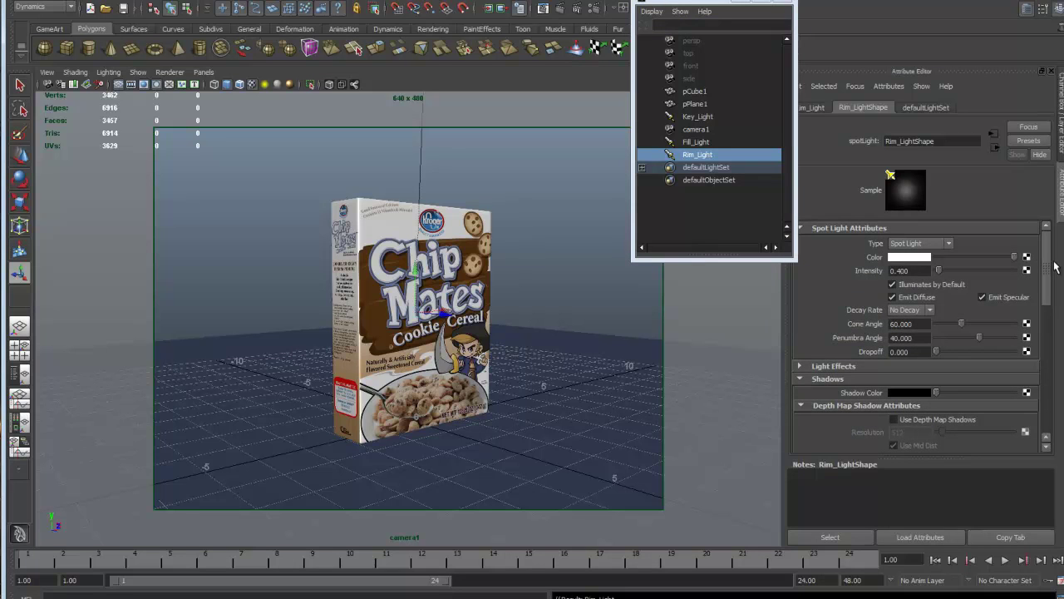
click(910, 270)
click(906, 271)
text(2)
key(Return)
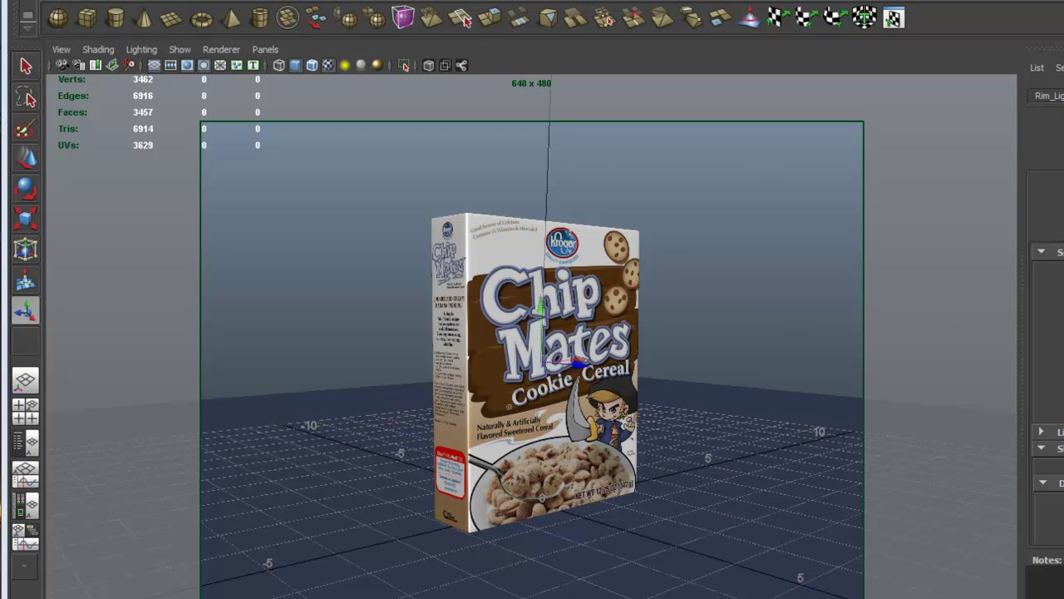
Render the camera1 view with the rim light, keep the image, and compare it with the earlier stored renders.
click(462, 17)
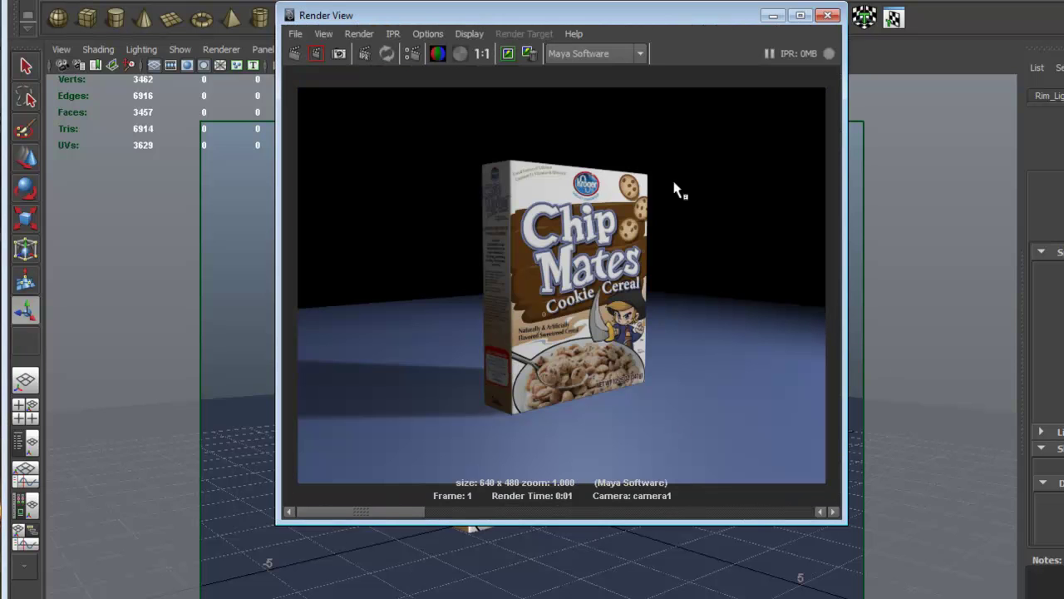
click(508, 55)
drag(364, 515, 655, 530)
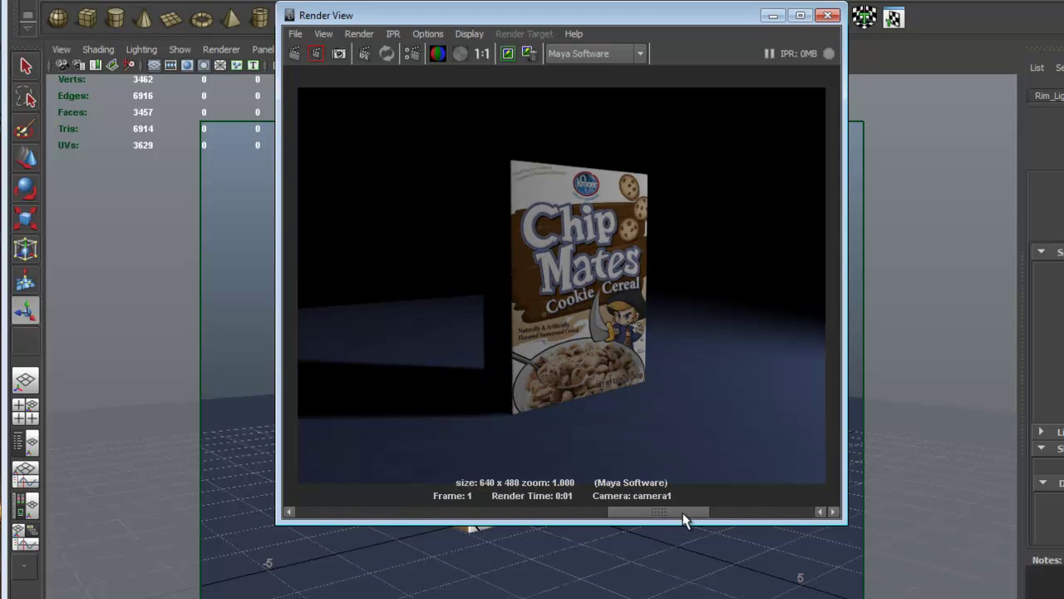
drag(685, 515, 541, 518)
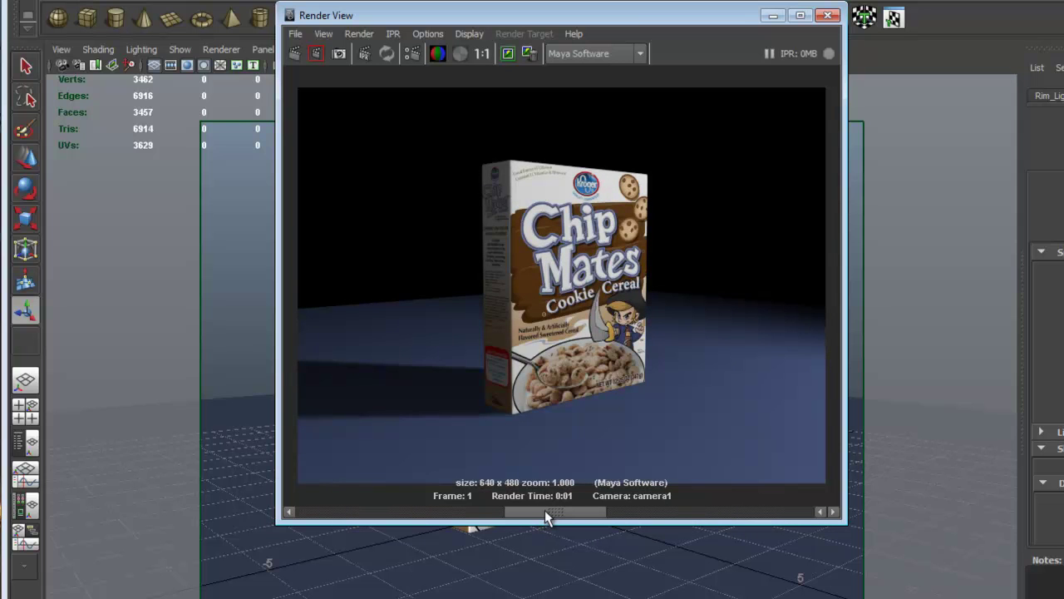
drag(550, 513, 307, 502)
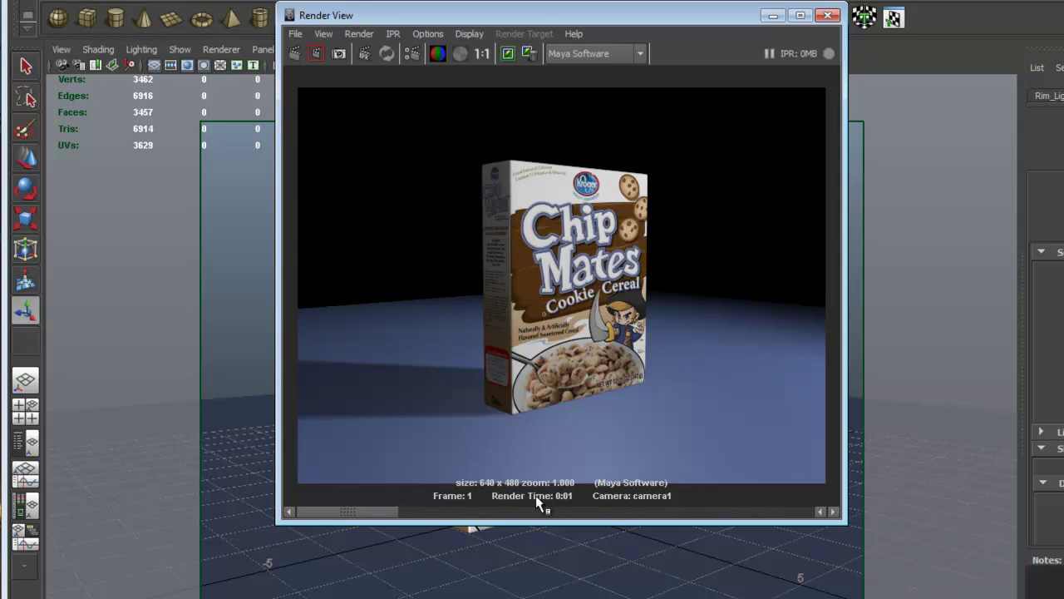
drag(378, 520, 328, 504)
drag(646, 17, 638, 15)
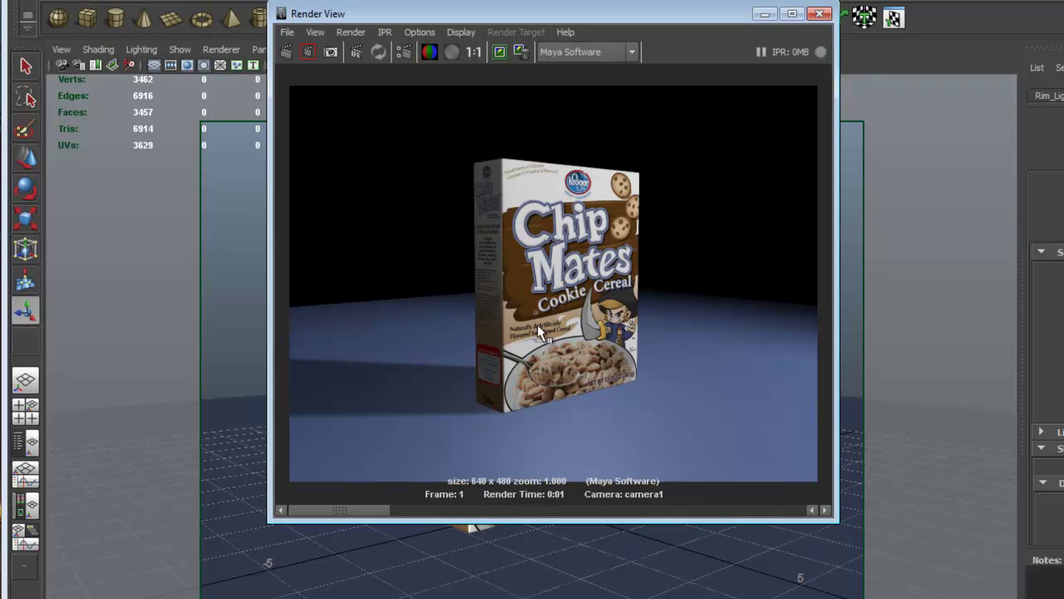
Arrange the Outliner beside the render and compare the intensity settings of Key_Light, Fill_Light and Rim_Light.
drag(671, 4, 649, 11)
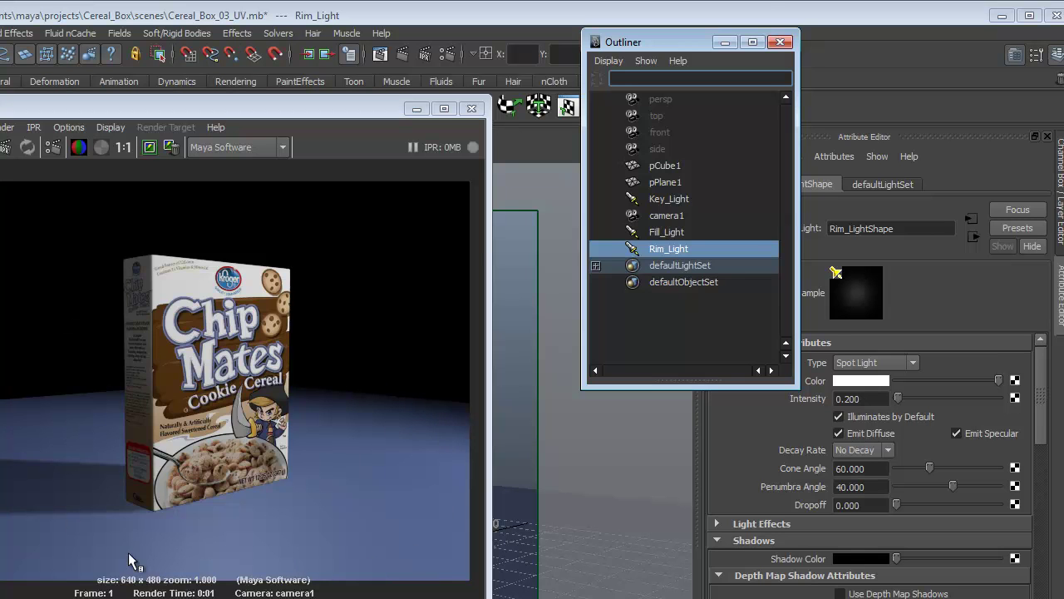
drag(680, 40, 563, 46)
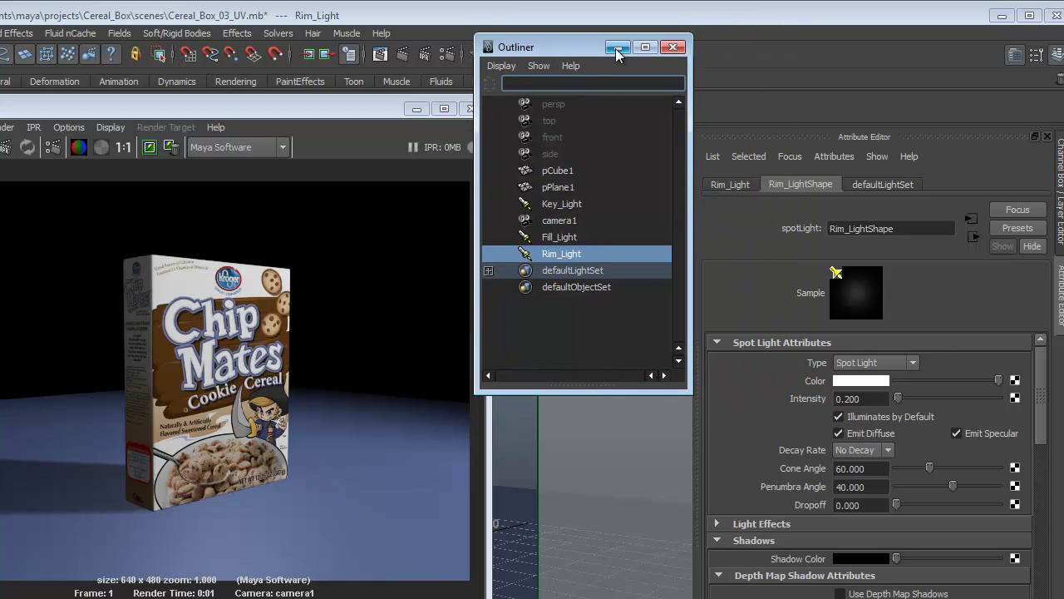
click(564, 206)
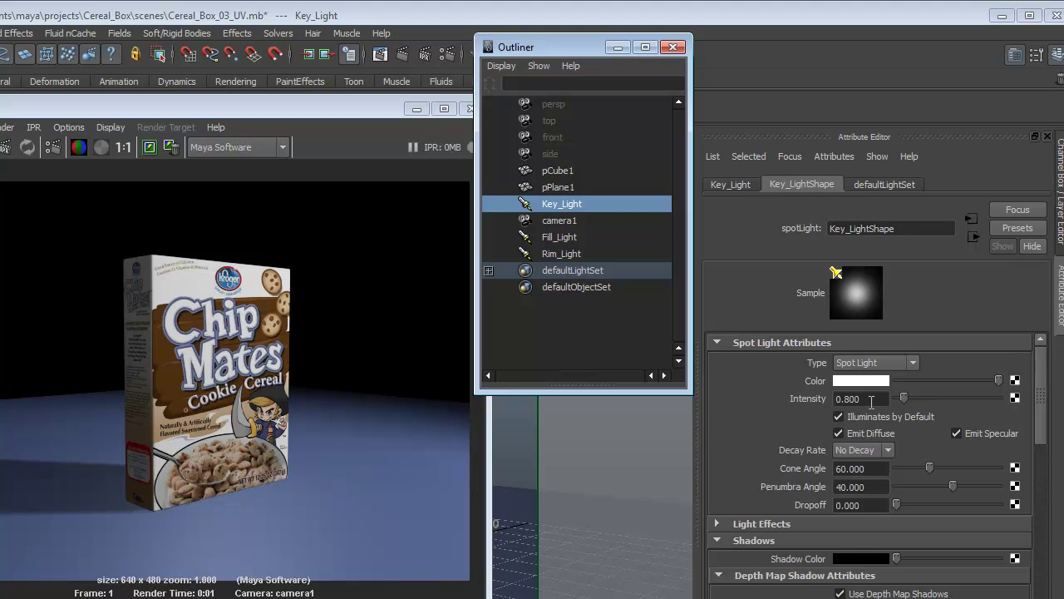
click(572, 239)
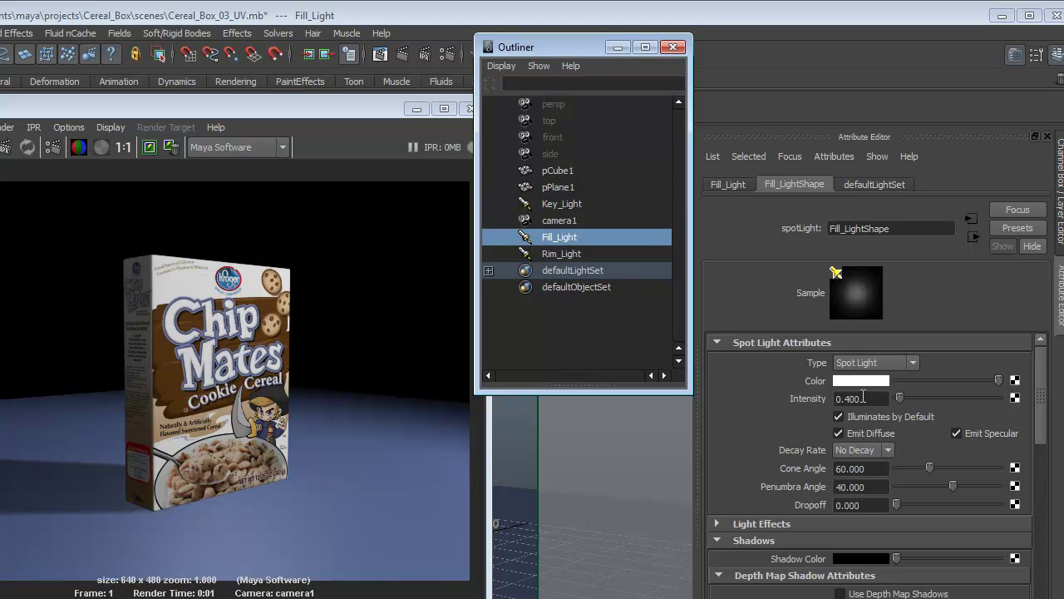
click(556, 252)
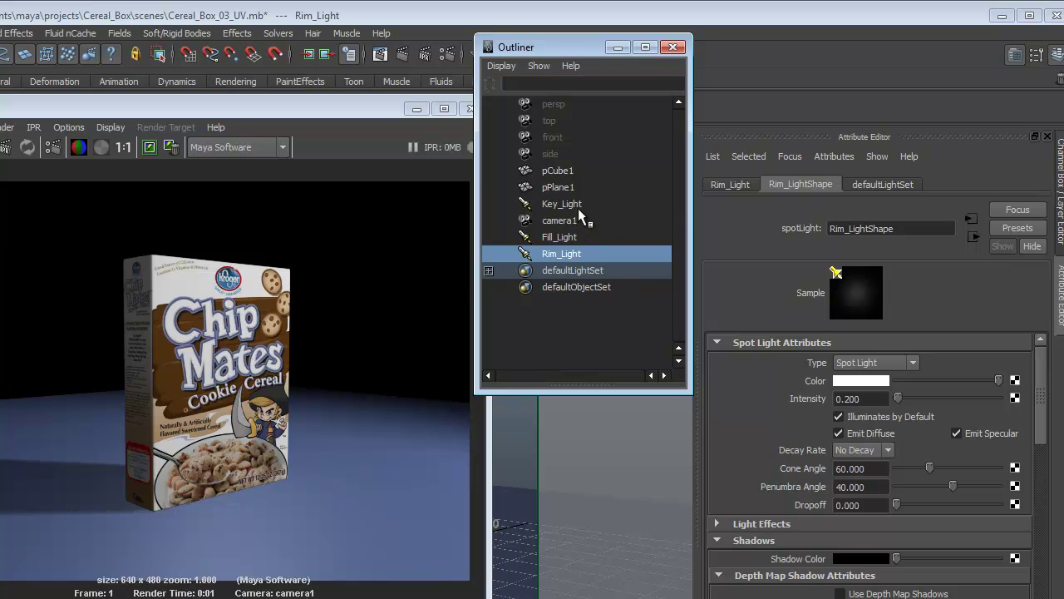
Set the decay rate of Key_Light to Linear.
click(568, 203)
mouse_move(574, 46)
mouse_down()
mouse_move(606, 47)
mouse_move(580, 46)
mouse_up()
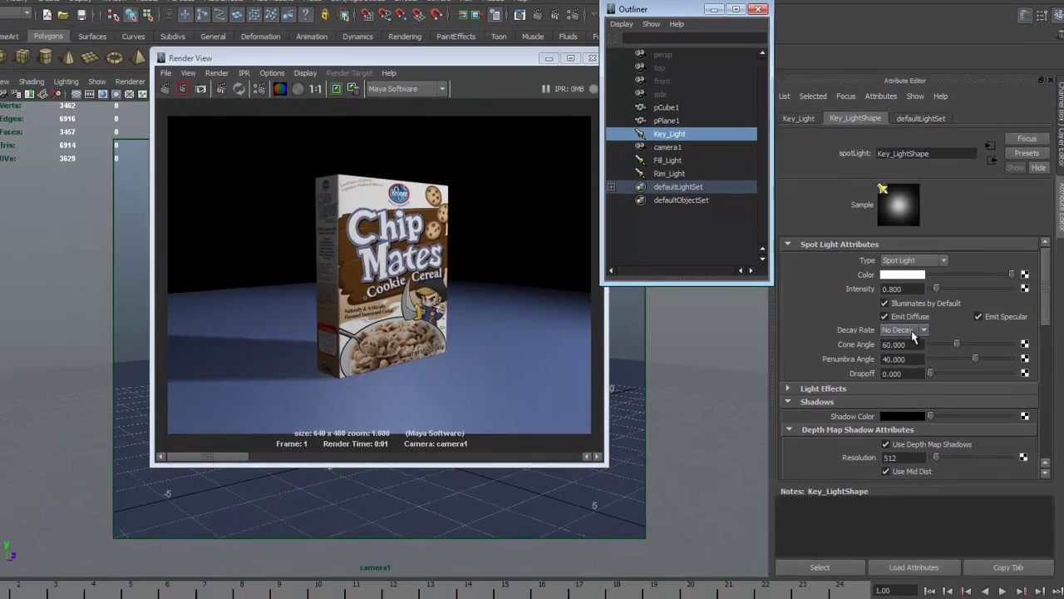
click(864, 449)
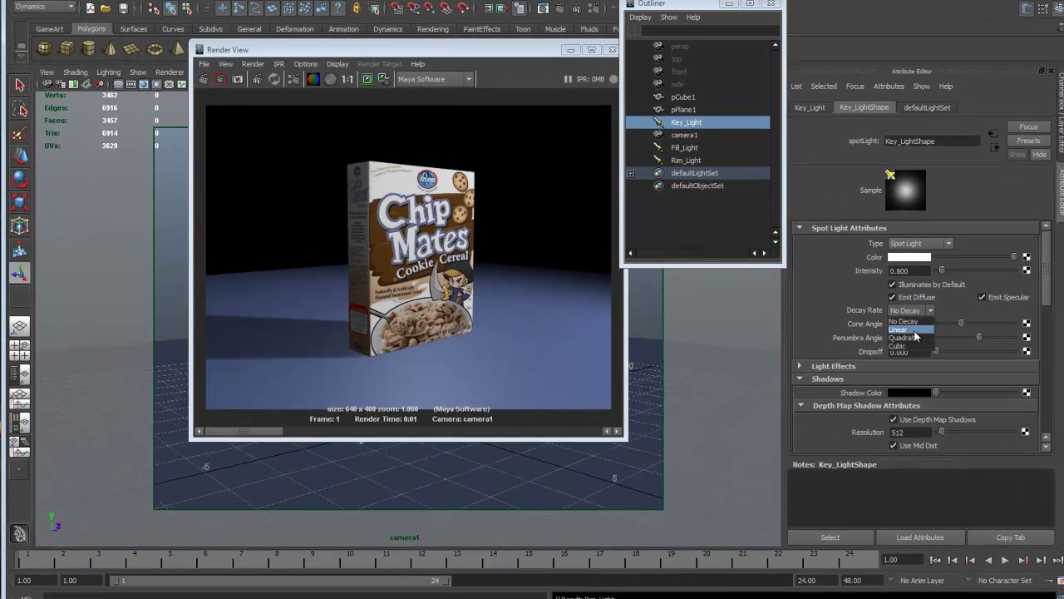
click(916, 330)
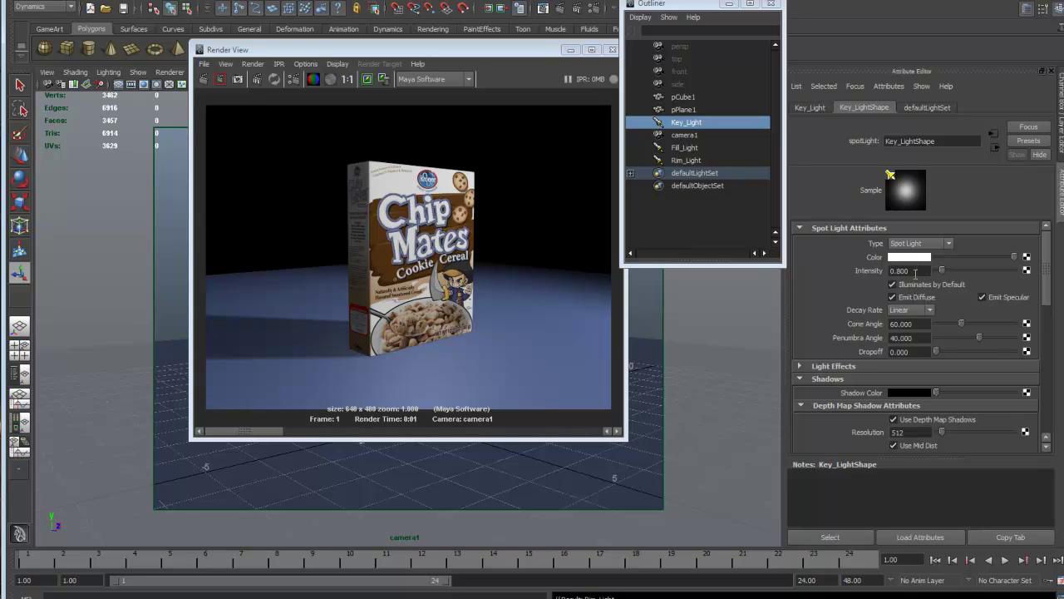
Set the decay rate of Fill_Light and Rim_Light to Linear.
click(690, 147)
click(912, 310)
click(907, 324)
click(690, 160)
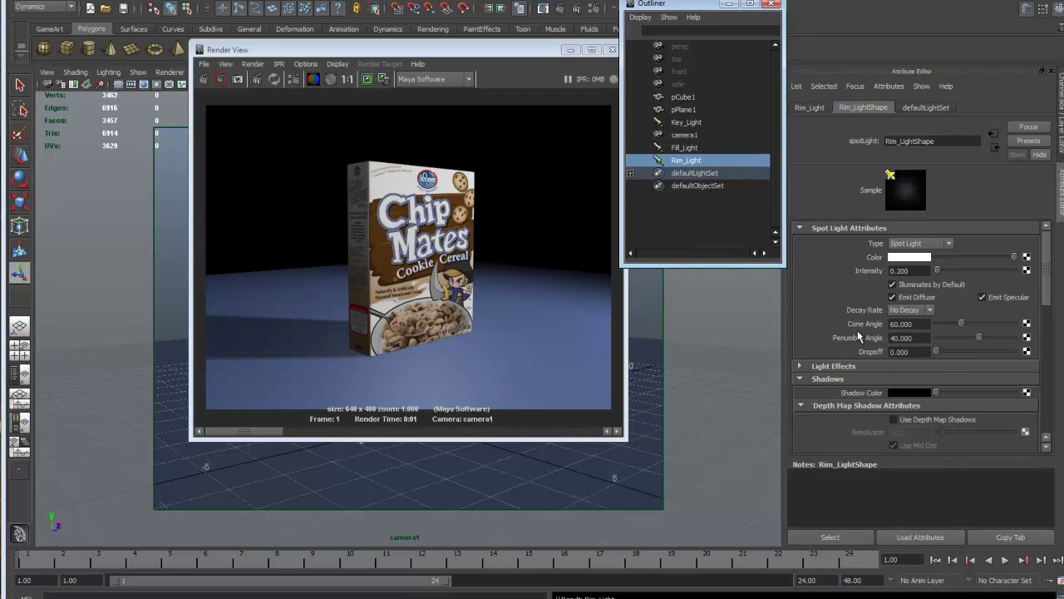
click(913, 311)
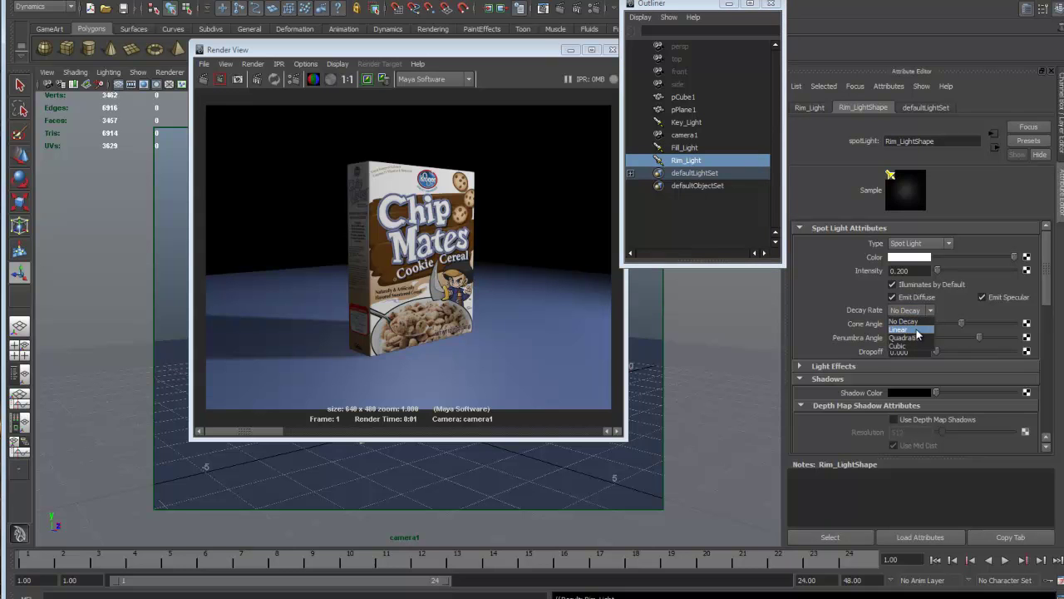
click(906, 329)
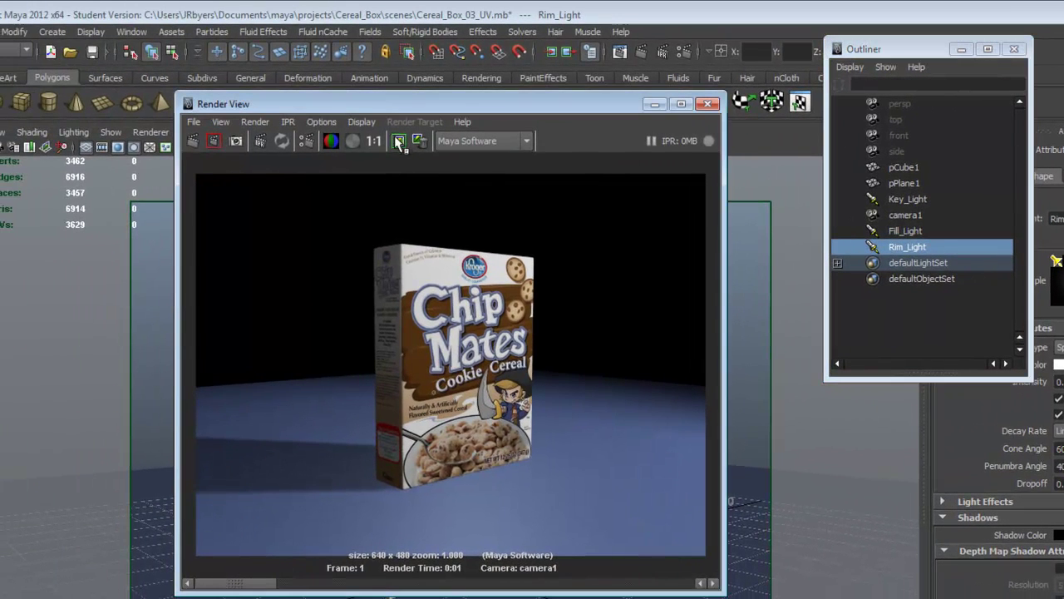
Render the camera1 view with linear decay on all three lights, keep the image, and shift the render window aside.
click(193, 141)
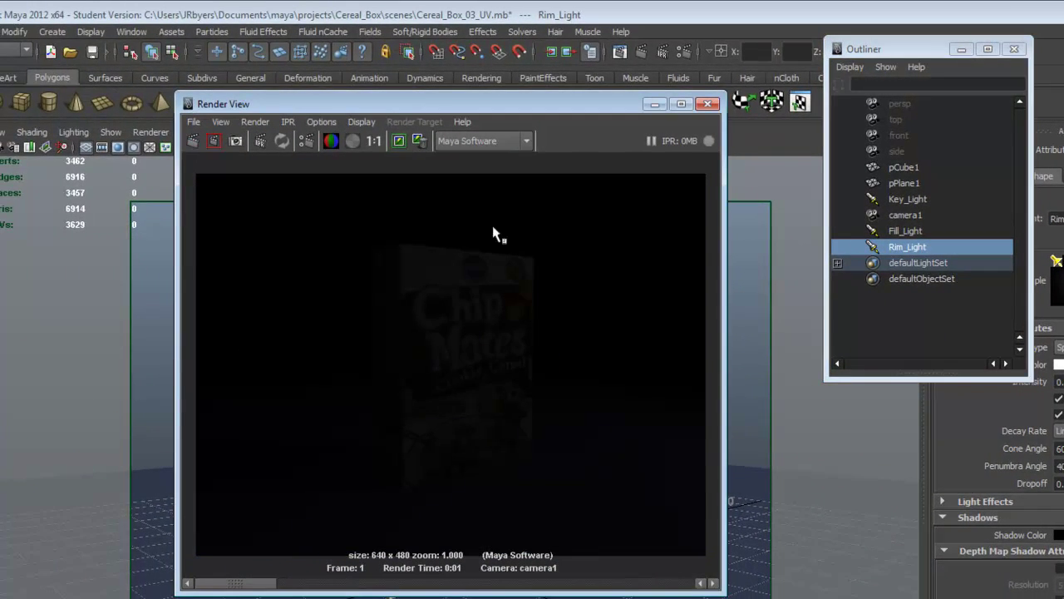
click(398, 140)
drag(571, 103, 444, 104)
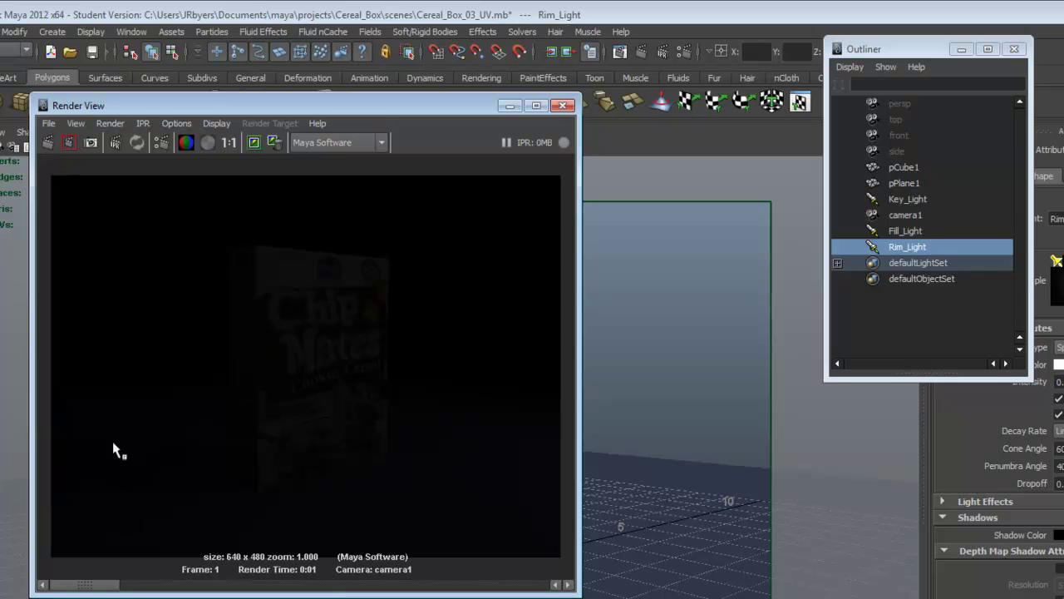
Bring the Outliner closer to the render and set the intensity of Key_Light to 10.
drag(932, 50, 854, 75)
click(819, 232)
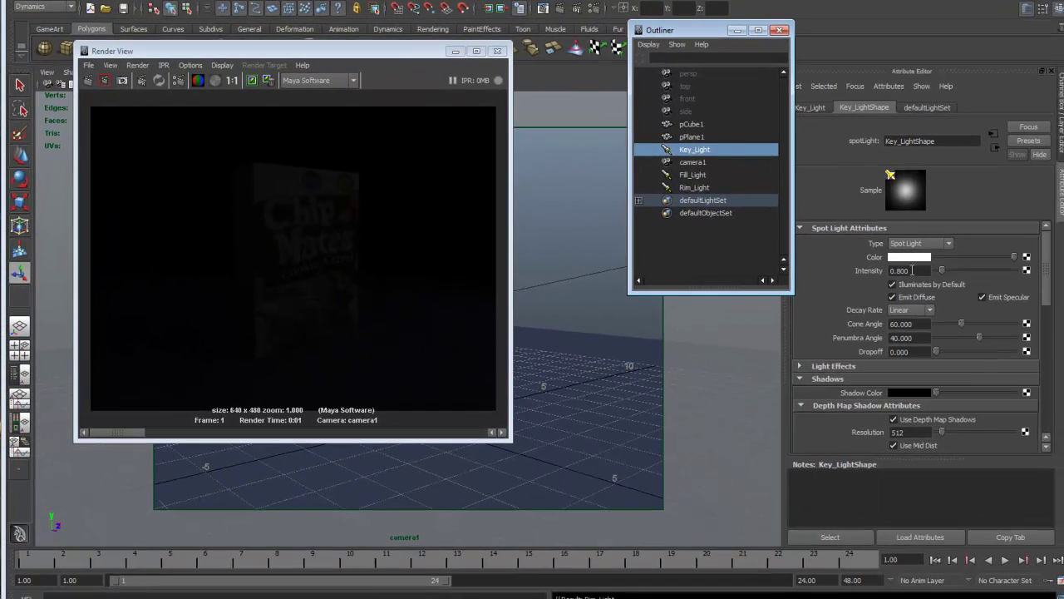
drag(912, 270, 879, 272)
text(1)
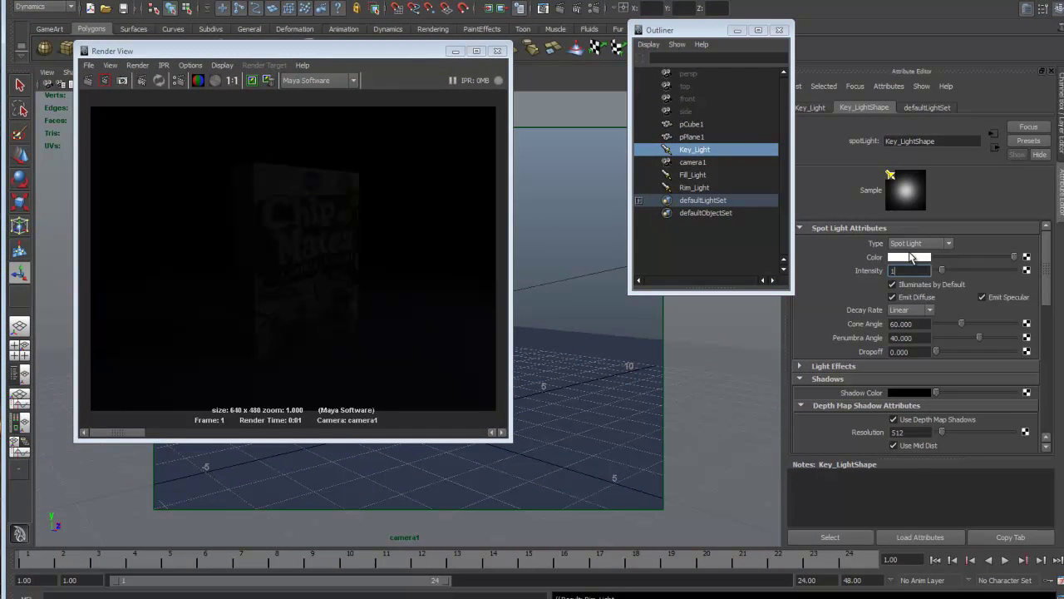
text(0)
key(Return)
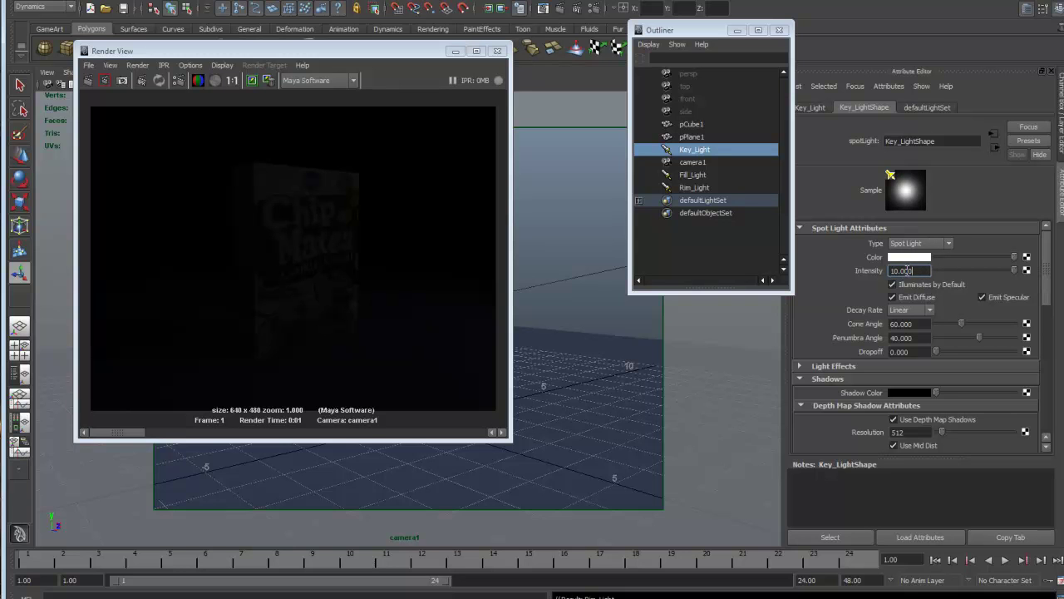
Try Key_Light with No Decay at intensity 10 and render the camera1 view.
click(910, 309)
click(905, 321)
click(88, 80)
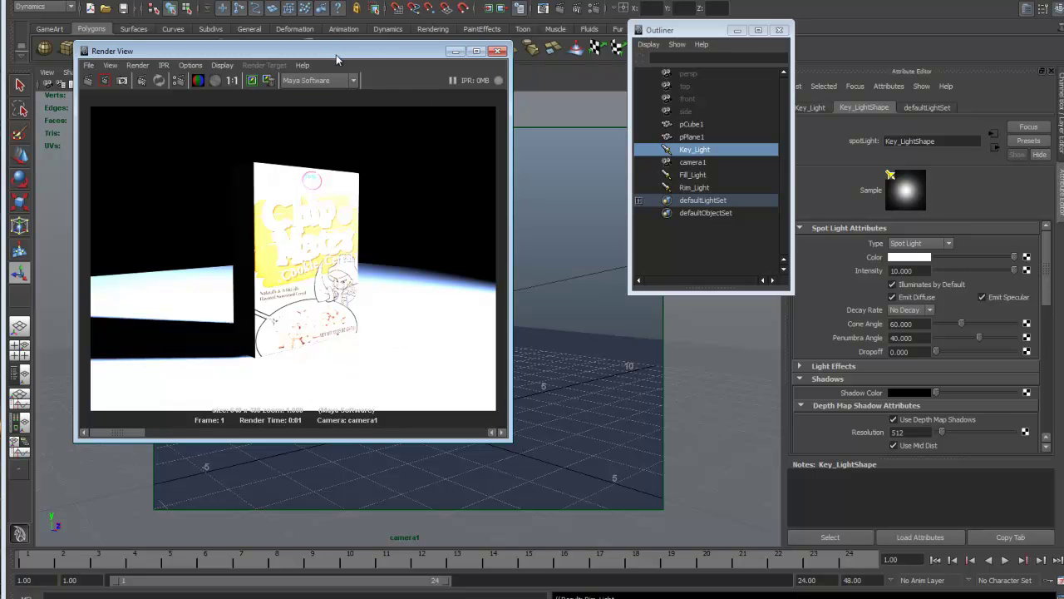
drag(337, 58, 333, 49)
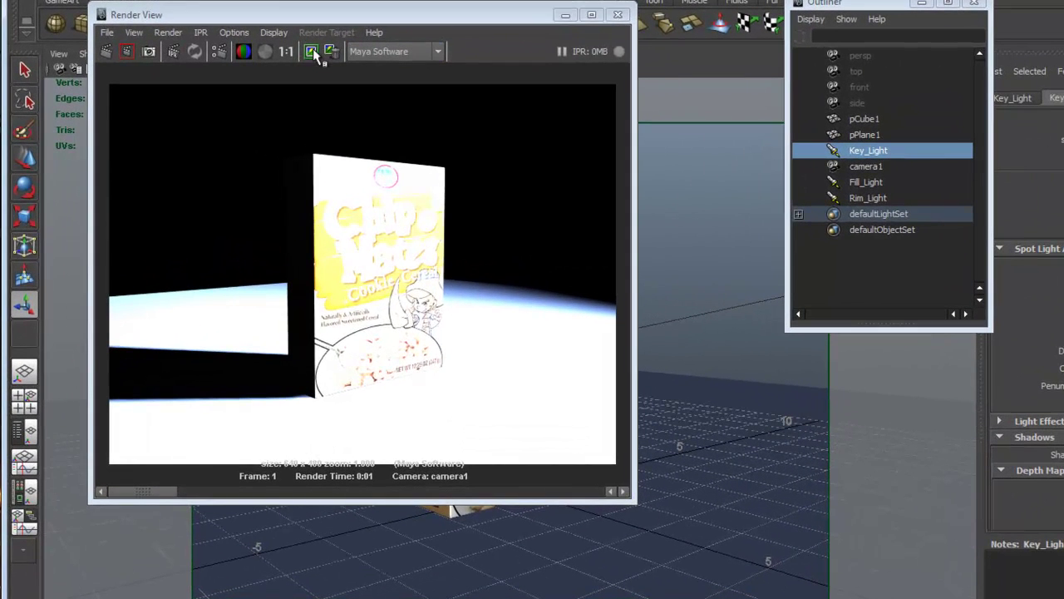
Render the camera1 view with Key_Light on Linear decay and compare it with the earlier stored renders.
click(102, 55)
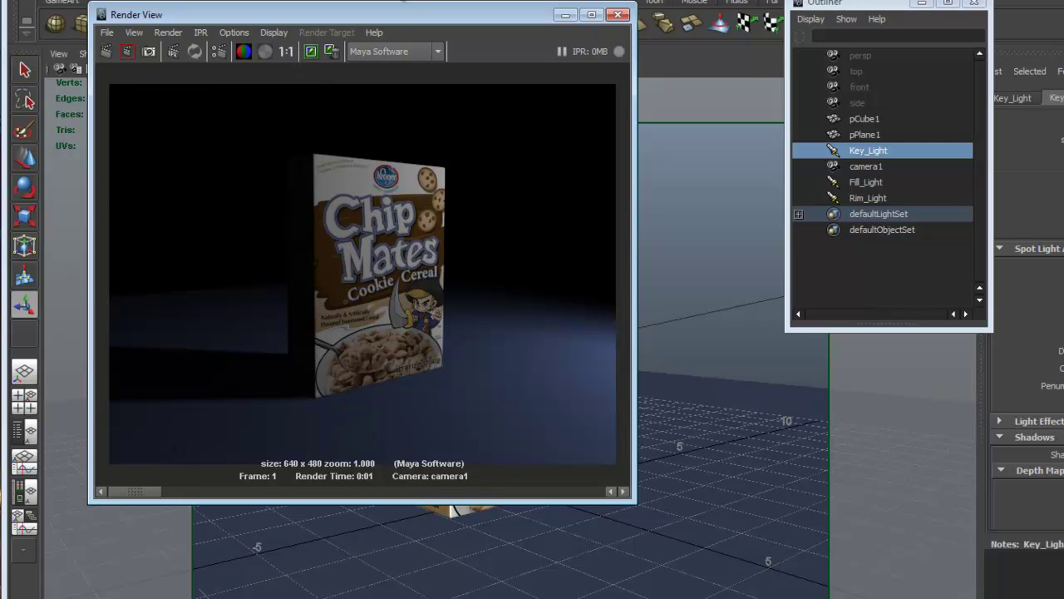
drag(138, 492, 305, 492)
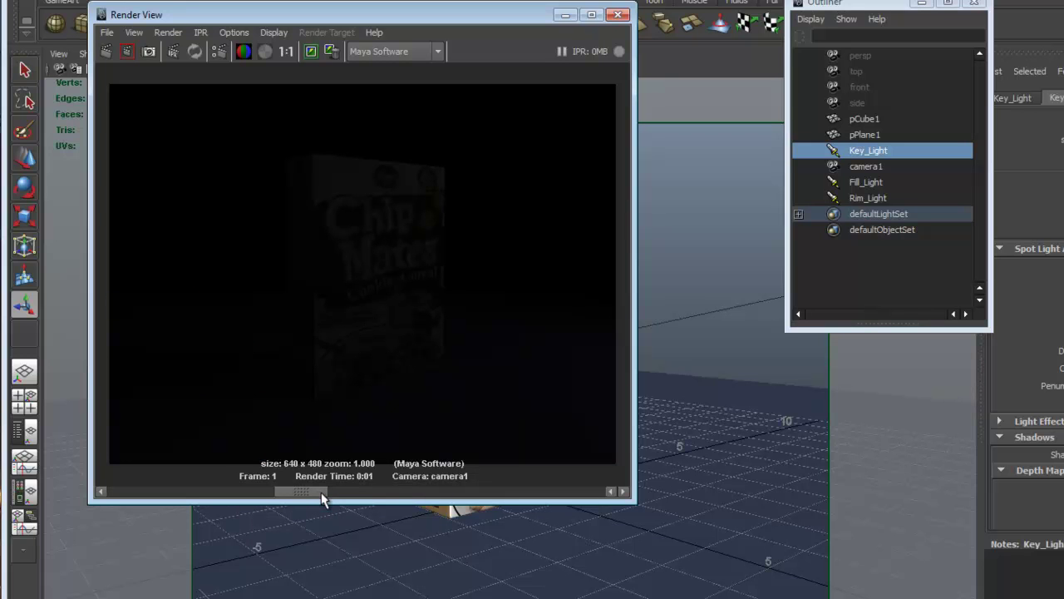
drag(325, 498, 403, 499)
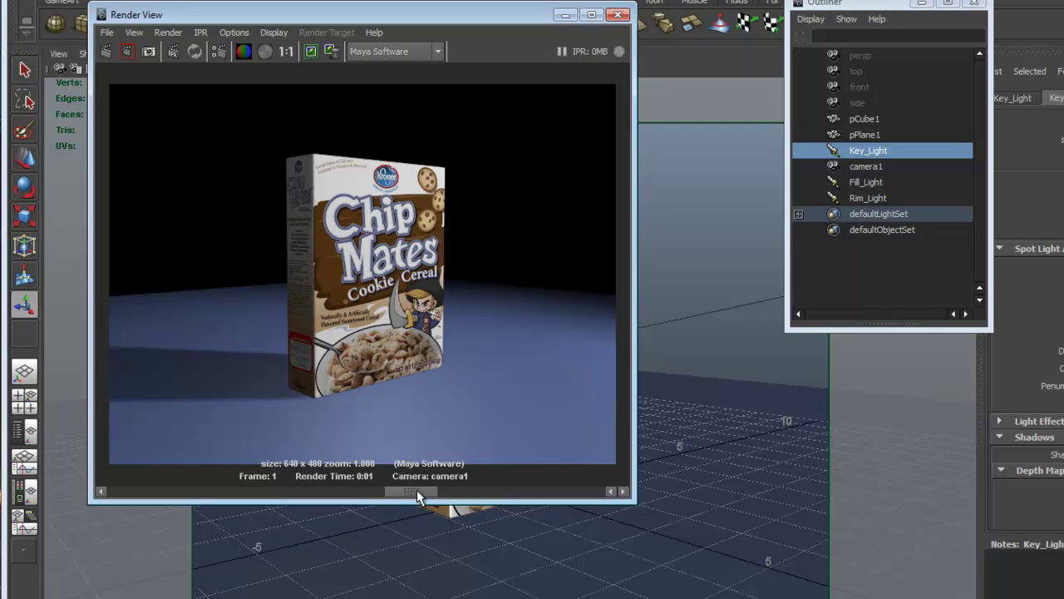
drag(418, 496, 202, 489)
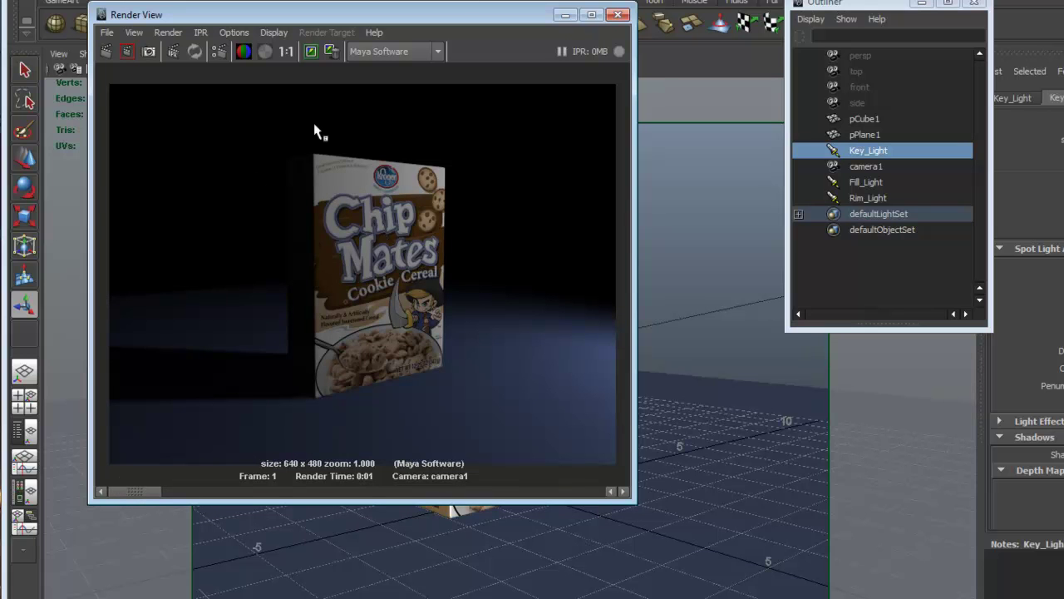
mouse_move(148, 491)
mouse_down()
mouse_move(519, 497)
mouse_move(444, 503)
mouse_move(536, 507)
mouse_move(323, 503)
mouse_move(538, 528)
mouse_move(105, 492)
mouse_move(525, 529)
mouse_move(169, 494)
mouse_move(452, 500)
mouse_move(516, 508)
mouse_move(122, 484)
mouse_move(411, 491)
mouse_move(133, 490)
mouse_up()
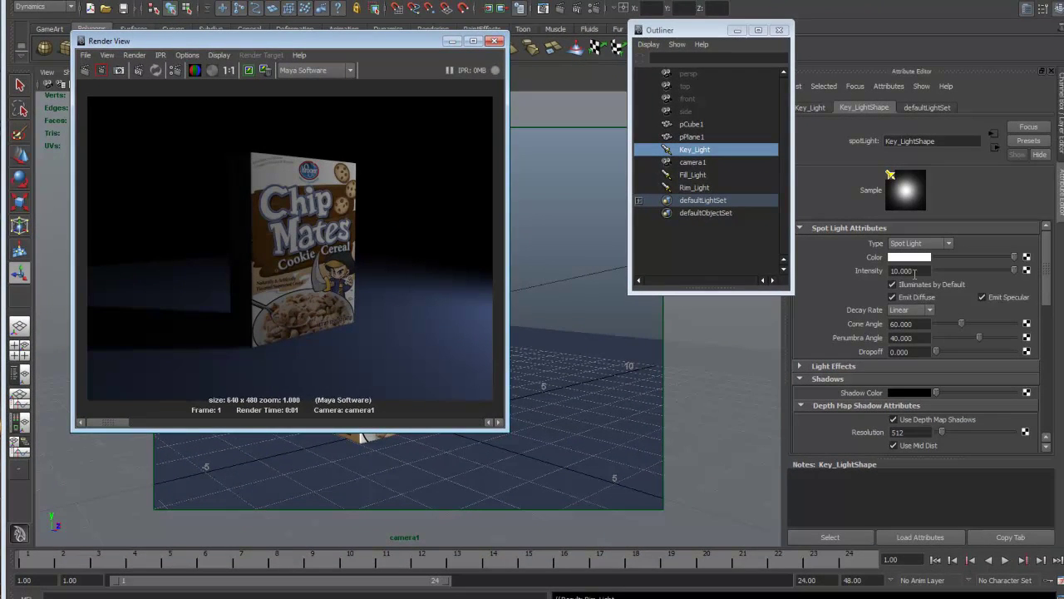
Set the intensity of Key_Light to 12, then render the camera1 view and compare it with the kept image.
double_click(908, 271)
text(1)
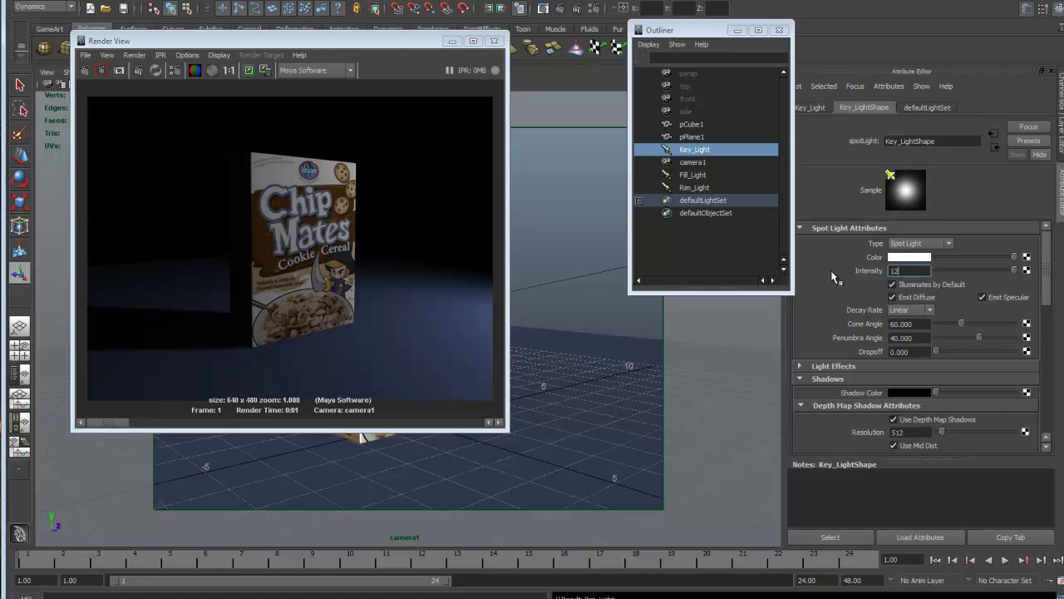
click(248, 69)
click(83, 72)
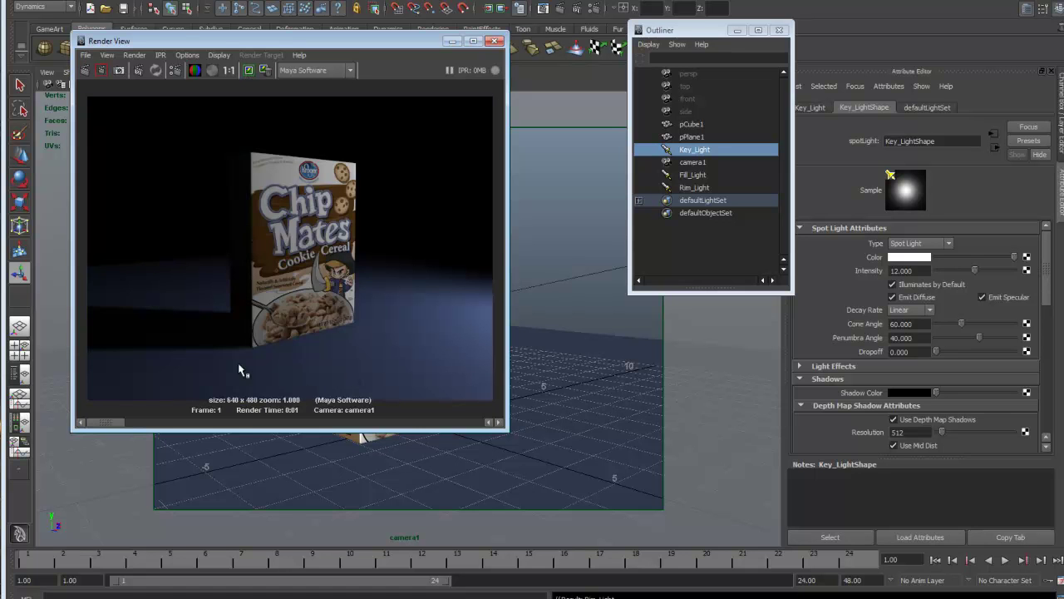
click(253, 73)
mouse_move(121, 422)
mouse_down()
mouse_move(471, 443)
mouse_move(404, 442)
mouse_move(414, 453)
mouse_move(440, 447)
mouse_move(10, 425)
mouse_move(506, 481)
mouse_move(368, 468)
mouse_move(119, 415)
mouse_up()
Set the intensity of Fill_Light to 6.
click(697, 175)
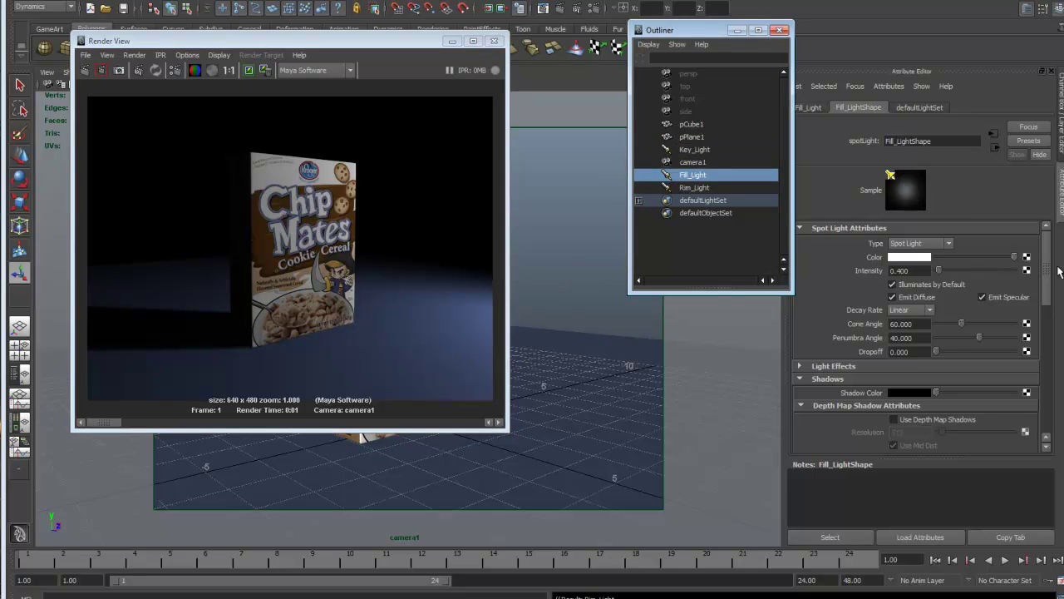
drag(705, 31, 661, 30)
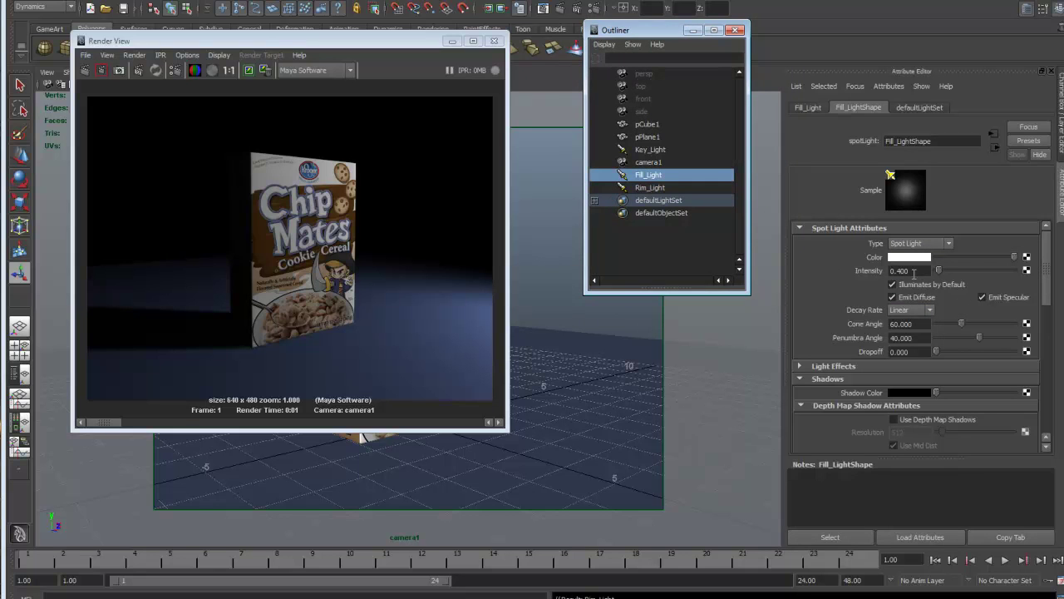
click(914, 271)
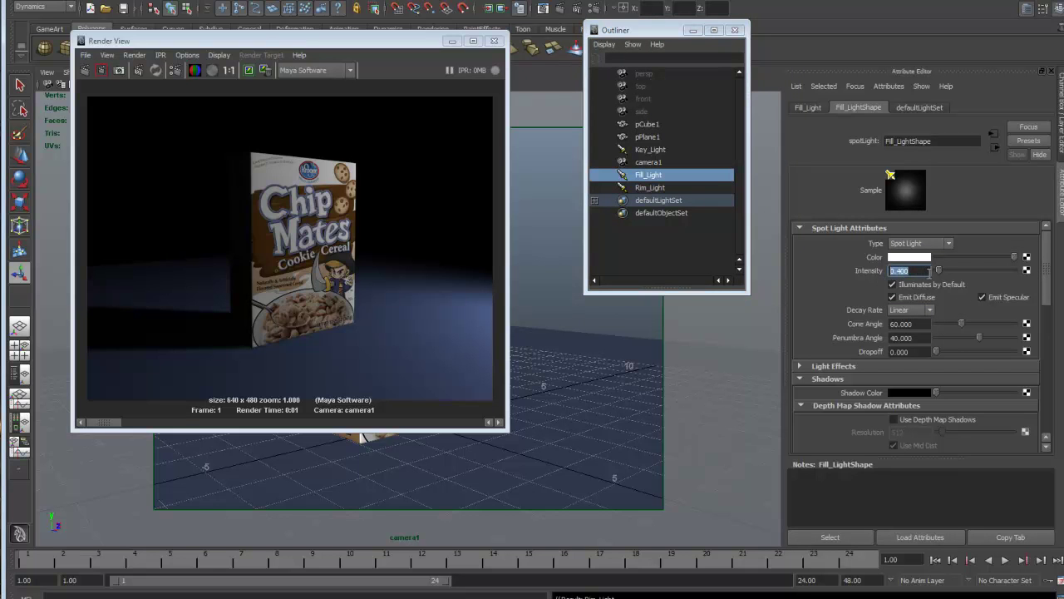
text(6)
key(Return)
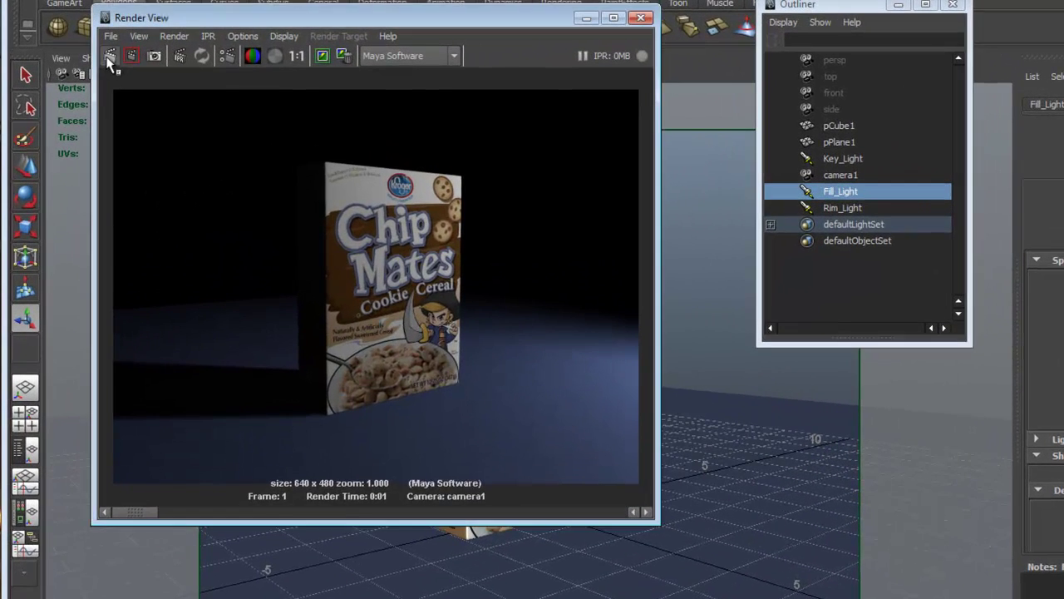
Render the camera1 view with the stronger fill light and compare it with the stored render.
click(109, 60)
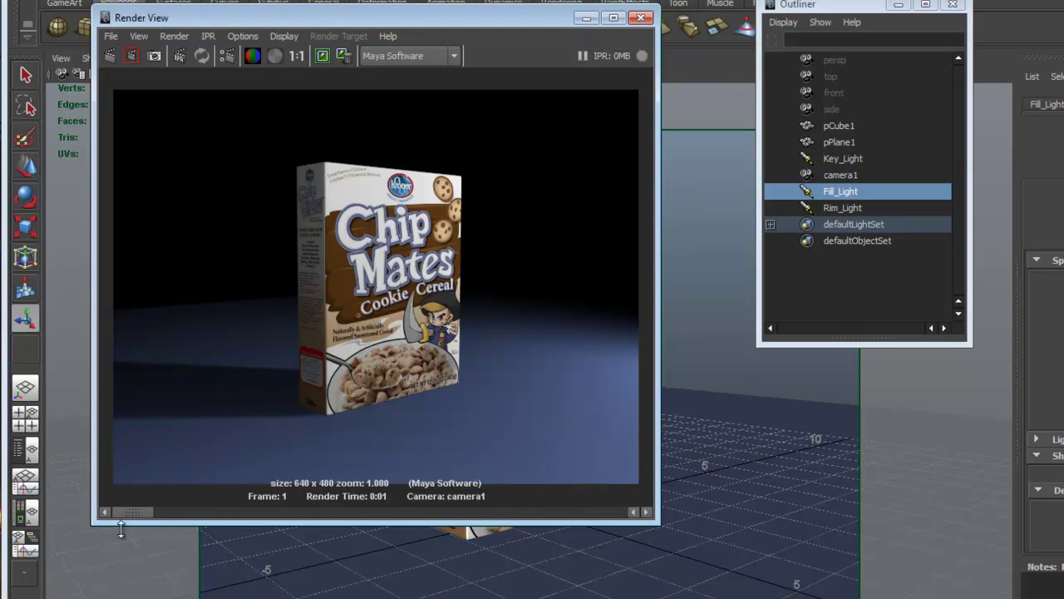
drag(141, 516, 64, 504)
drag(133, 512, 37, 524)
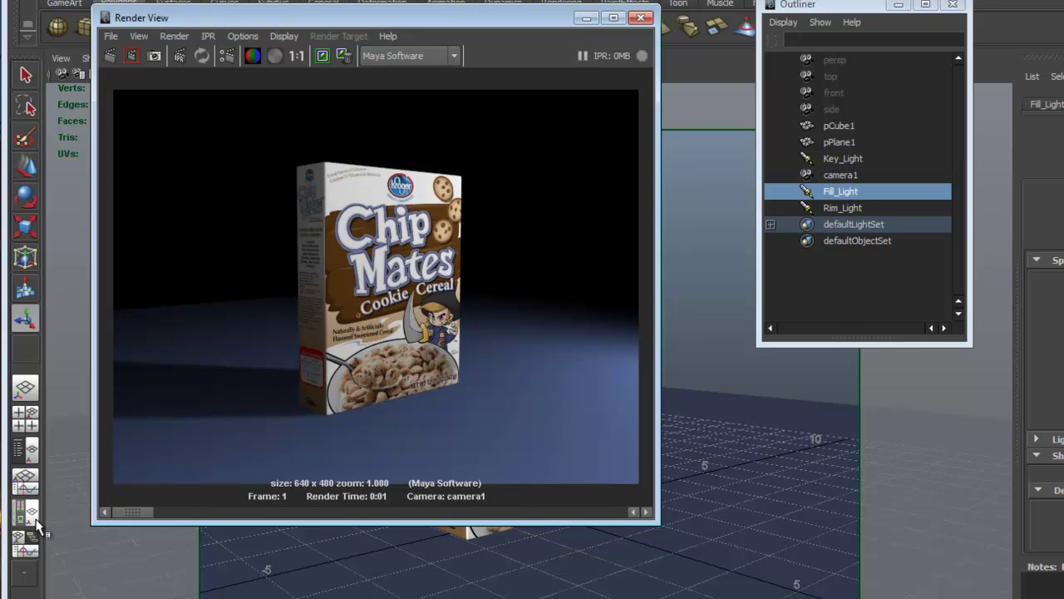
Review the settings of Key_Light and Fill_Light, and set the intensity of Rim_Light to 3.
click(837, 209)
click(846, 161)
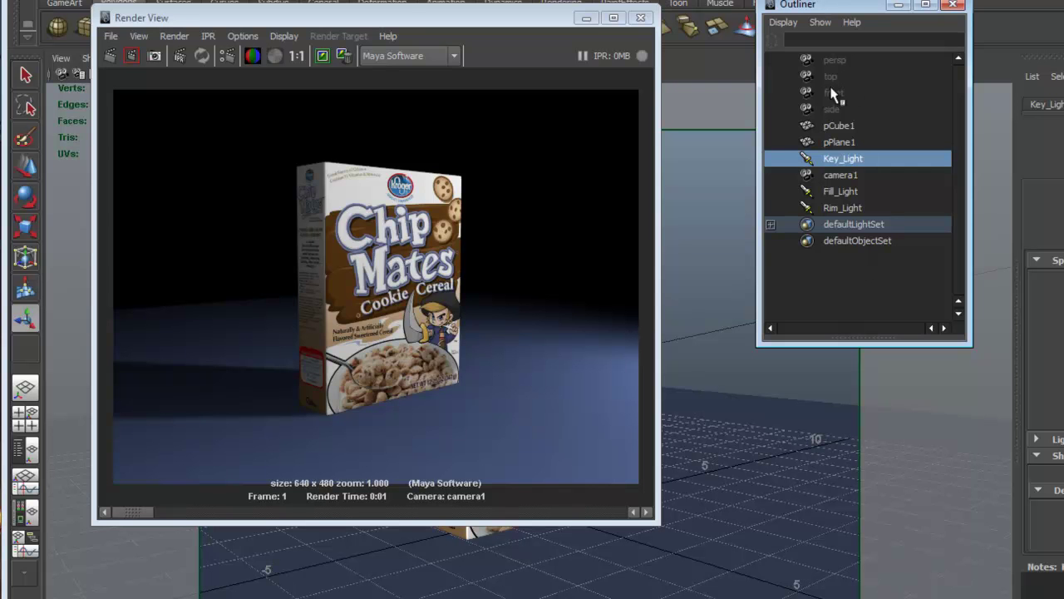
click(849, 193)
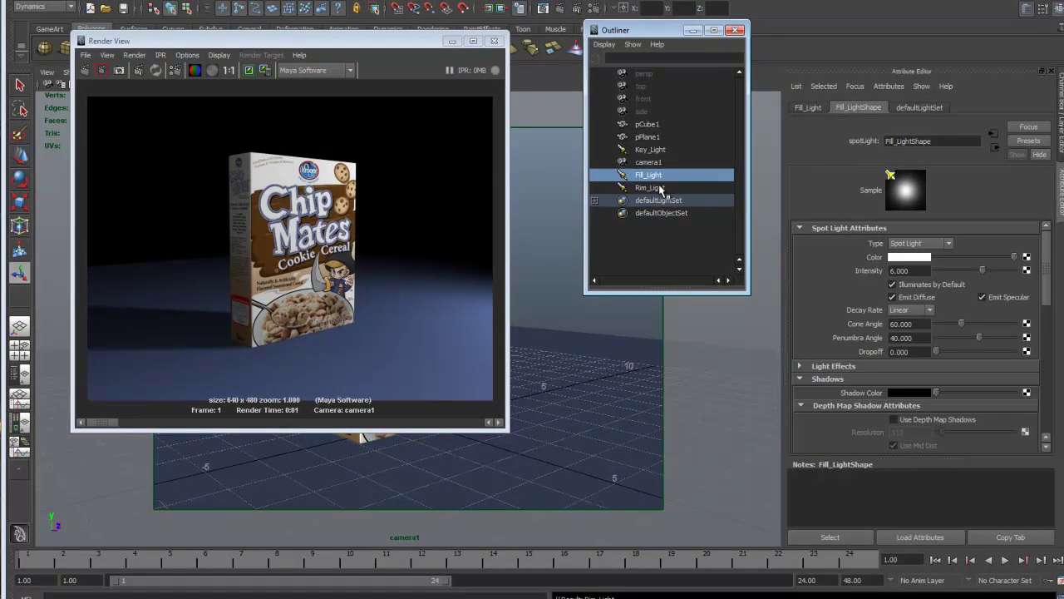
click(660, 188)
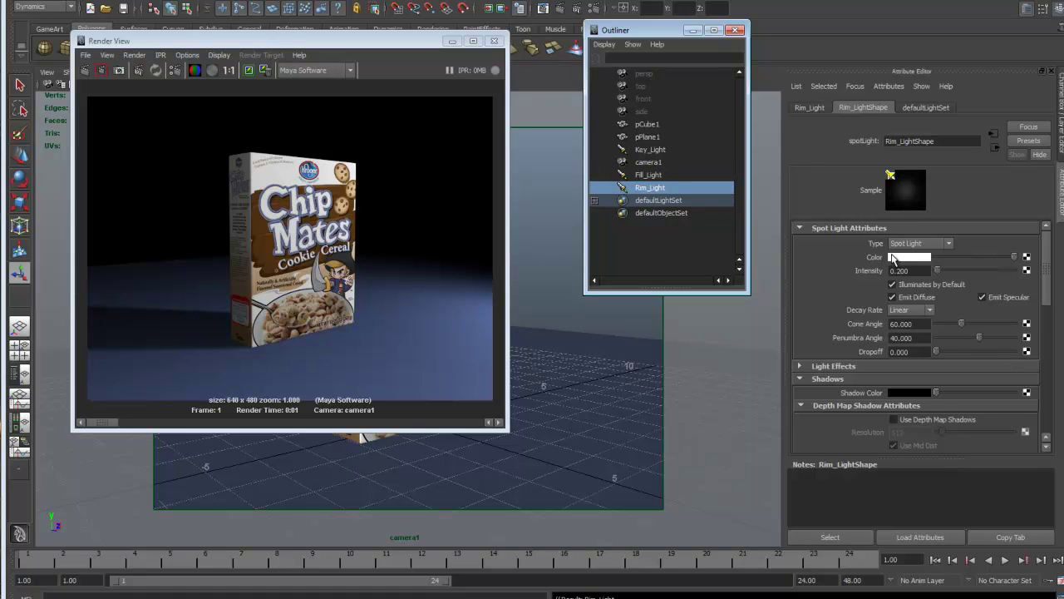
click(915, 270)
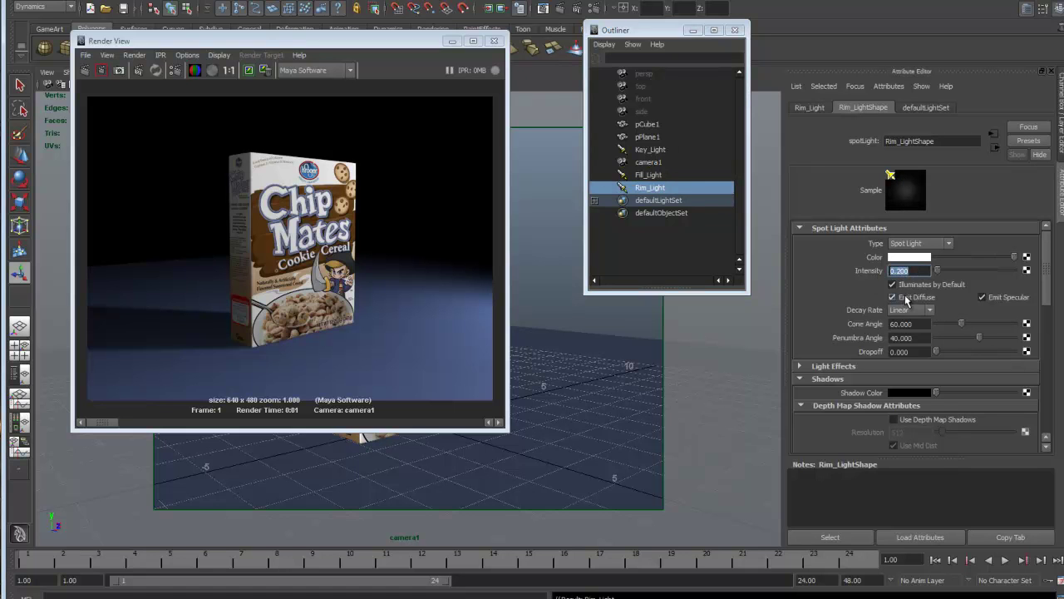
double_click(918, 271)
double_click(918, 271)
text(3)
key(Return)
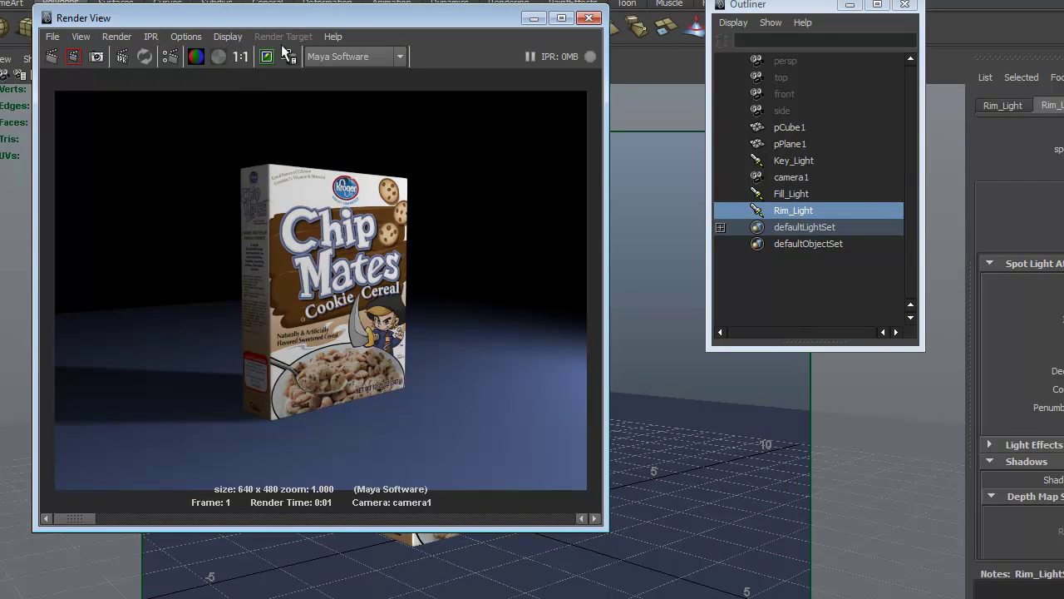
Render the camera1 view with the stronger rim light, compare it with the earlier stored renders, and keep the image.
click(53, 56)
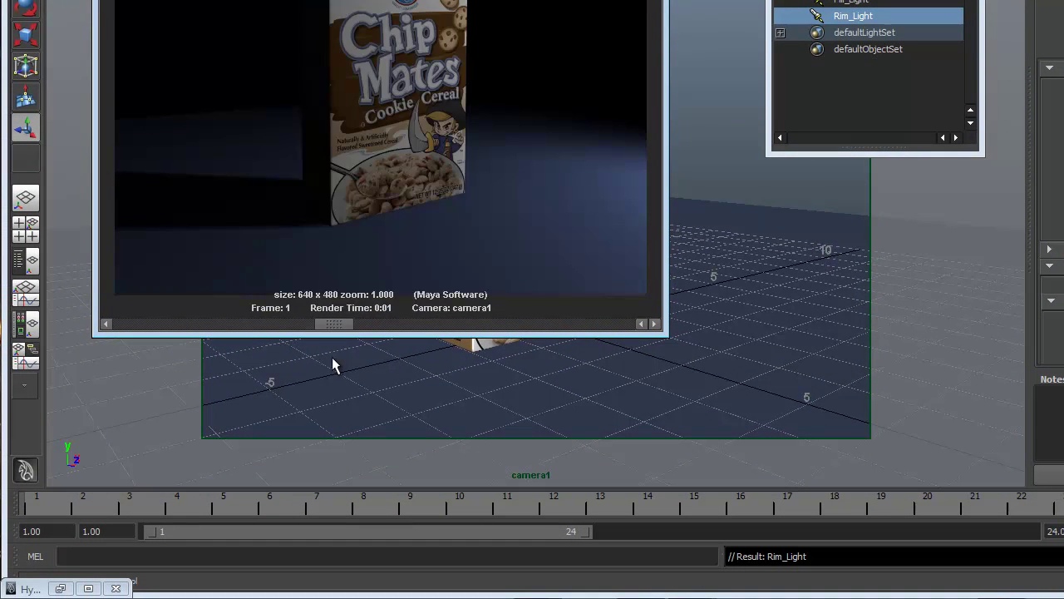
drag(332, 365, 457, 332)
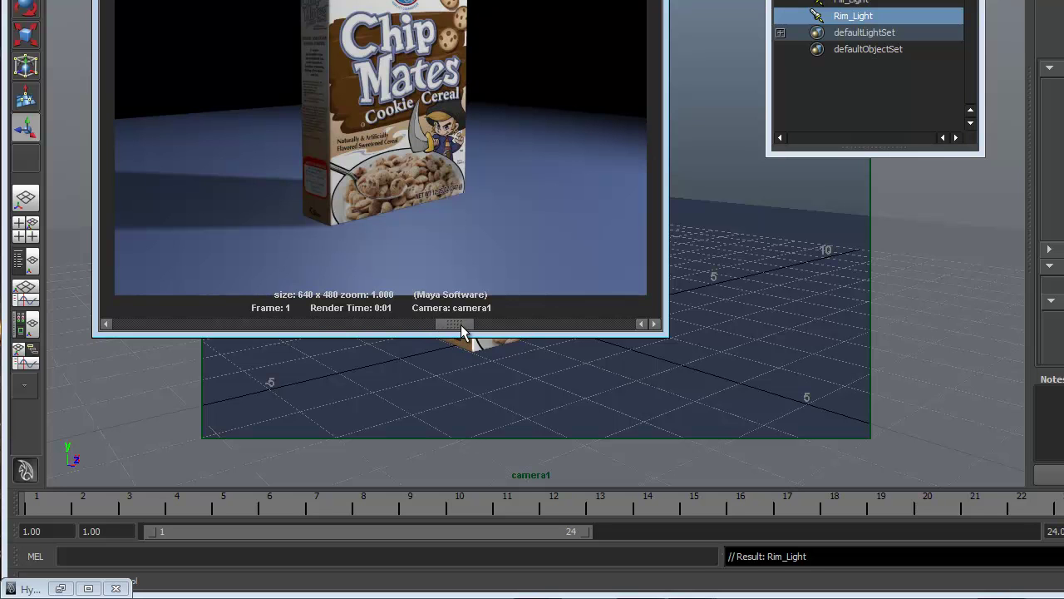
drag(462, 324, 1, 333)
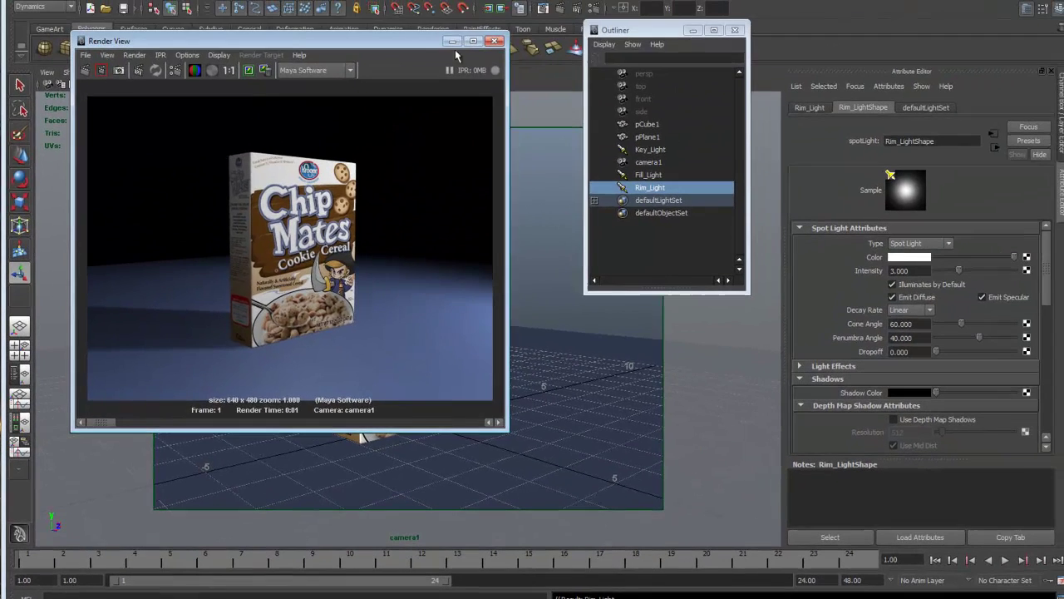
drag(426, 40, 471, 62)
drag(408, 68, 510, 63)
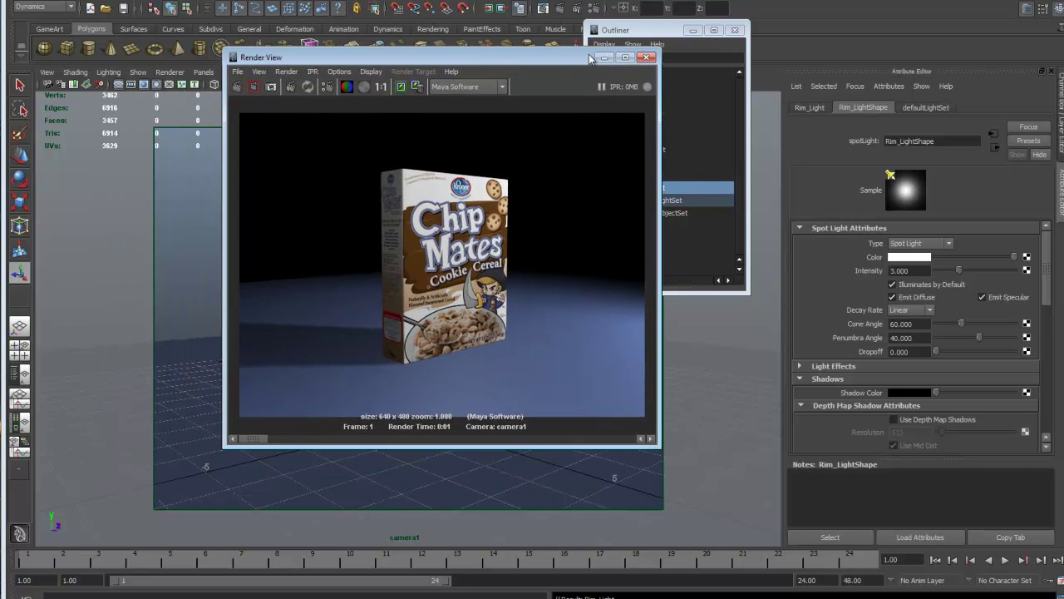
drag(573, 56, 577, 60)
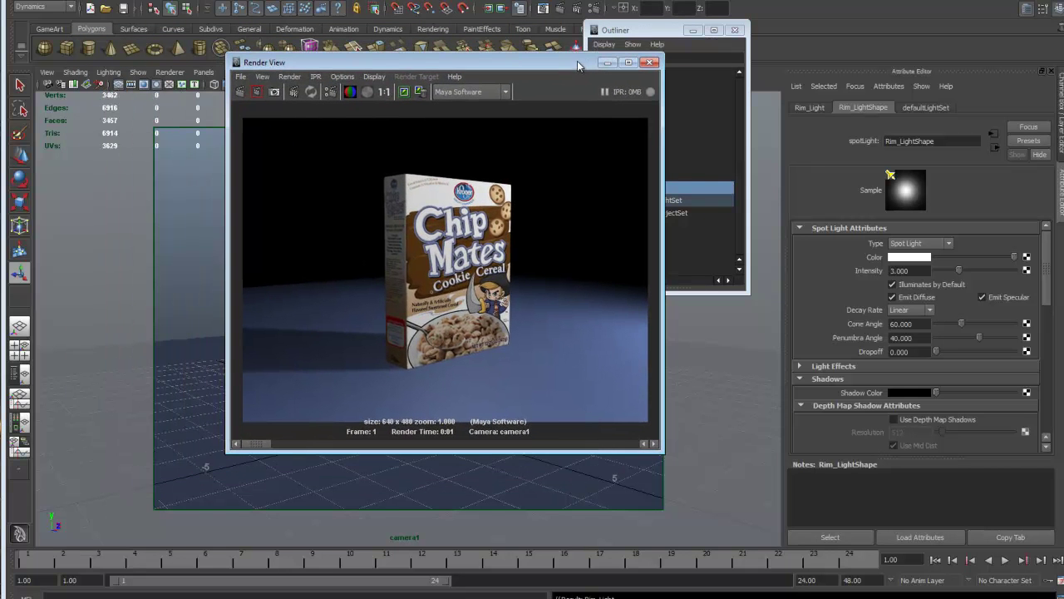
click(406, 91)
Clear the render window and Outliner out of the way, show the persp view, and select camera1.
drag(565, 65, 759, 104)
click(805, 103)
drag(654, 30, 709, 136)
click(236, 173)
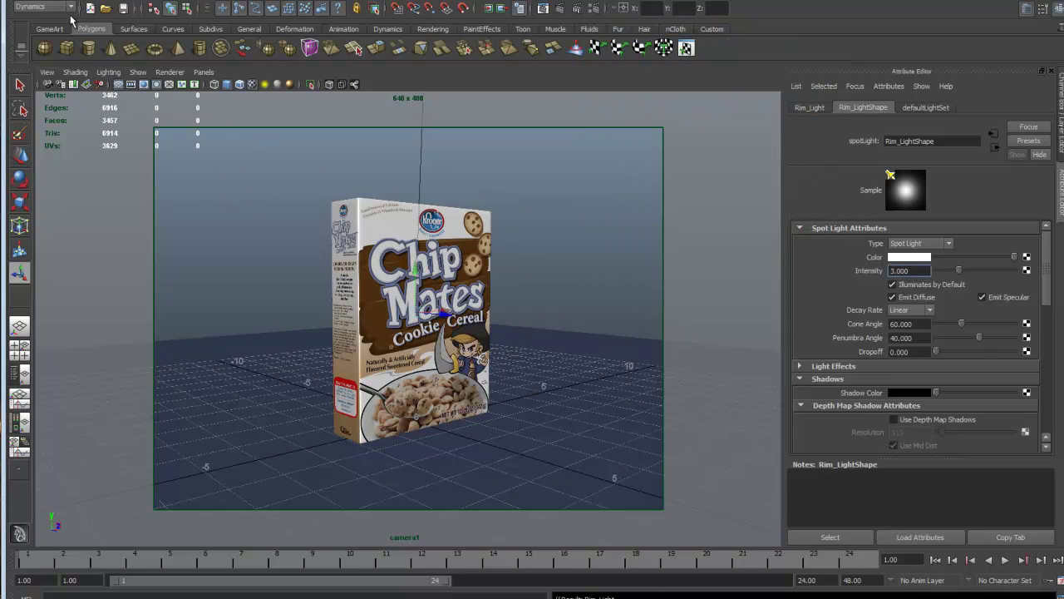
click(204, 73)
mouse_move(250, 84)
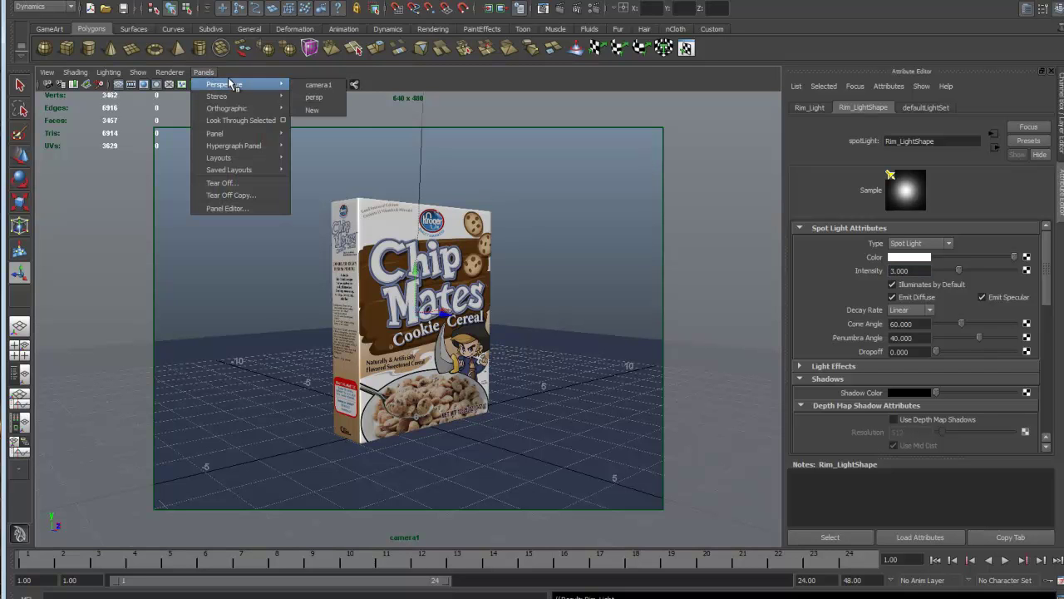
click(313, 97)
click(191, 362)
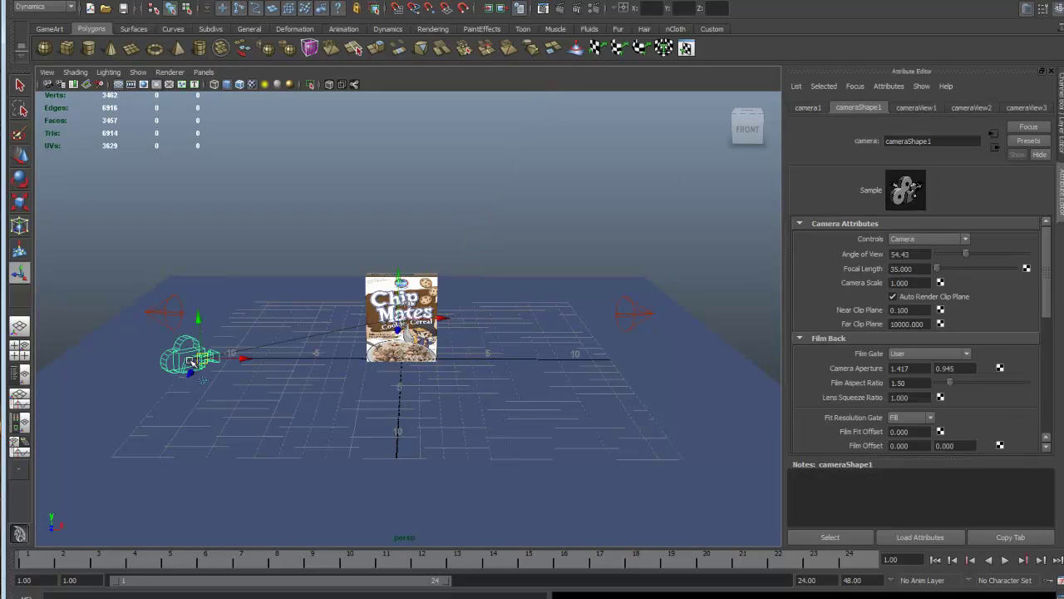
Look through camera1 again and recall its cameraView2 bookmark to see the back of the cereal box.
click(204, 72)
mouse_move(266, 87)
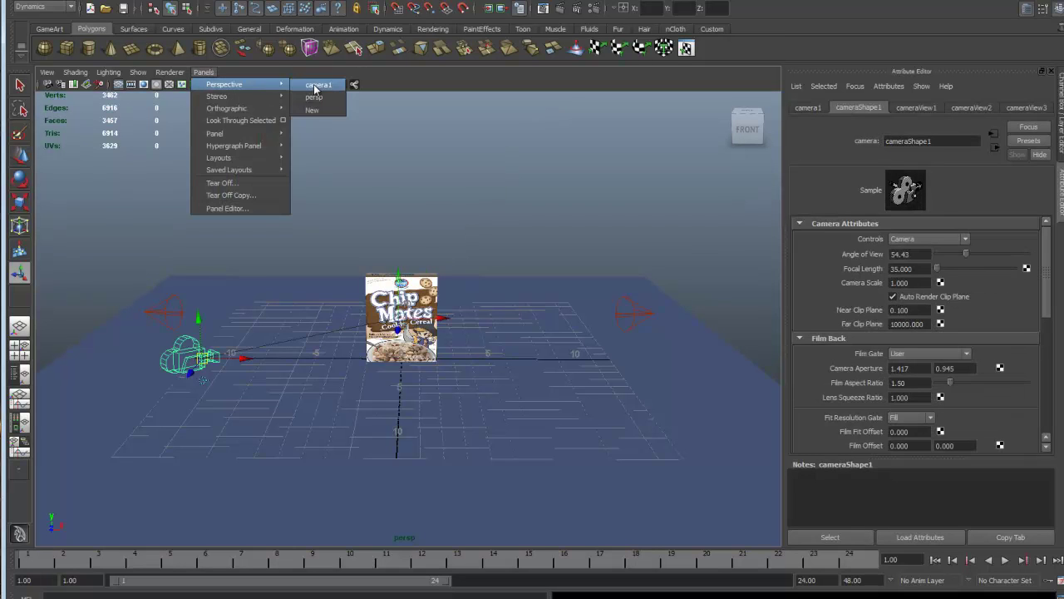
click(316, 84)
click(47, 72)
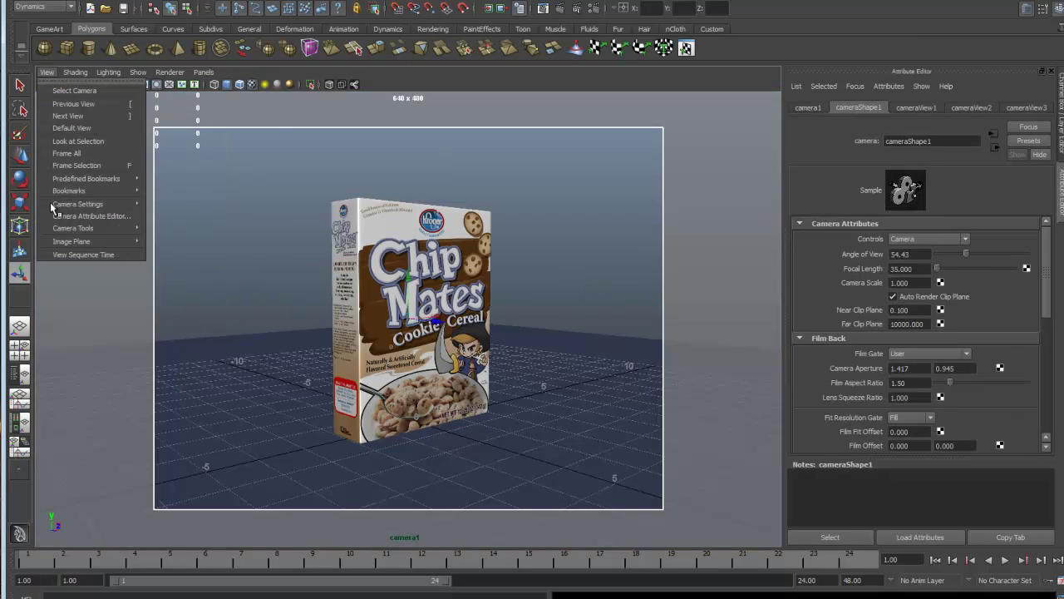
mouse_move(55, 204)
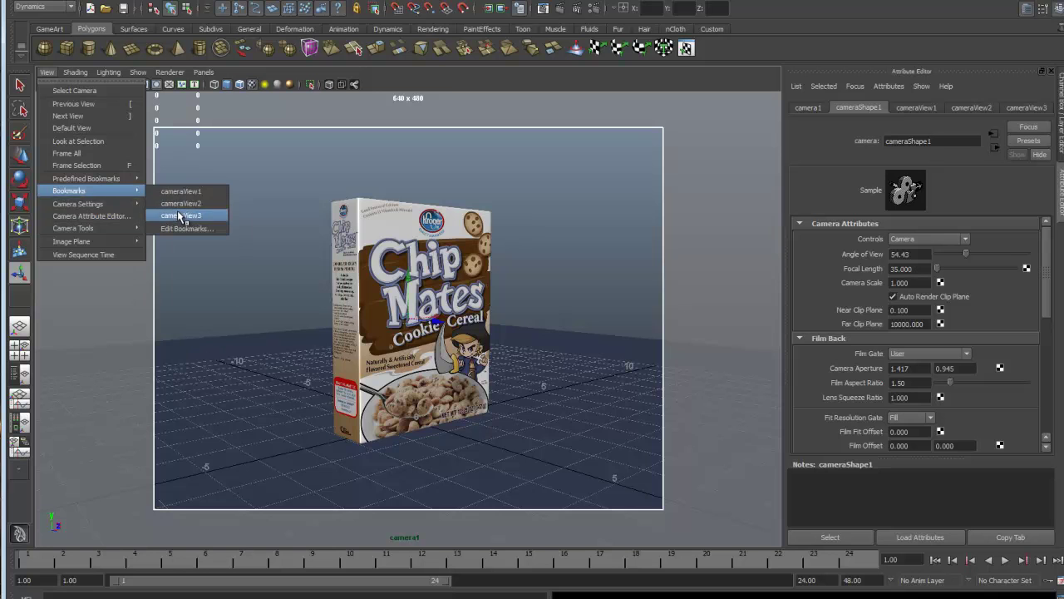
click(177, 204)
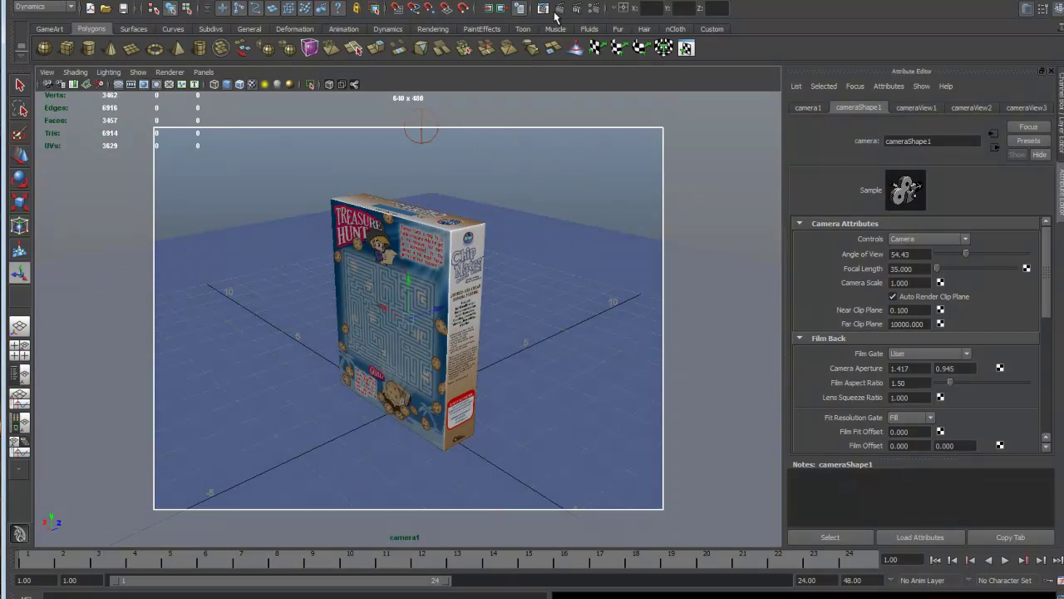
Render the back of the box from camera1 and examine the lighting and shadow edges.
click(561, 8)
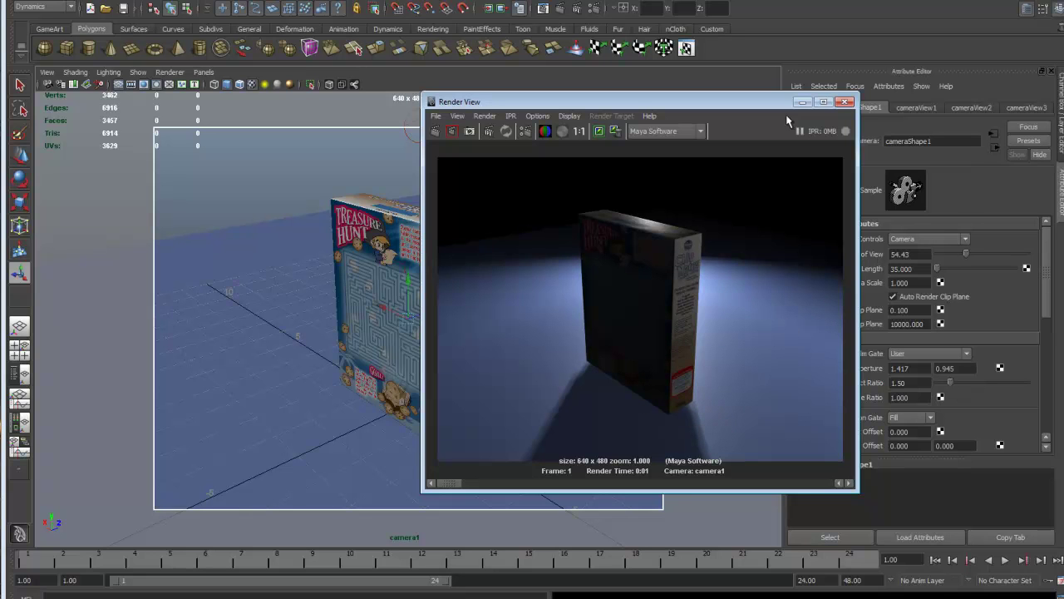
drag(759, 103, 406, 43)
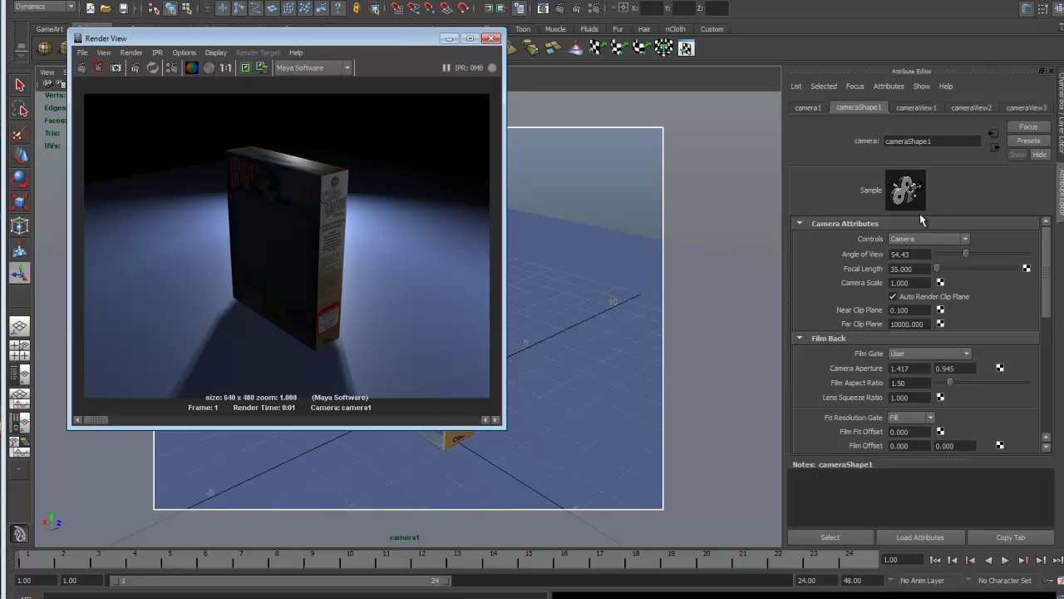
drag(425, 38, 410, 80)
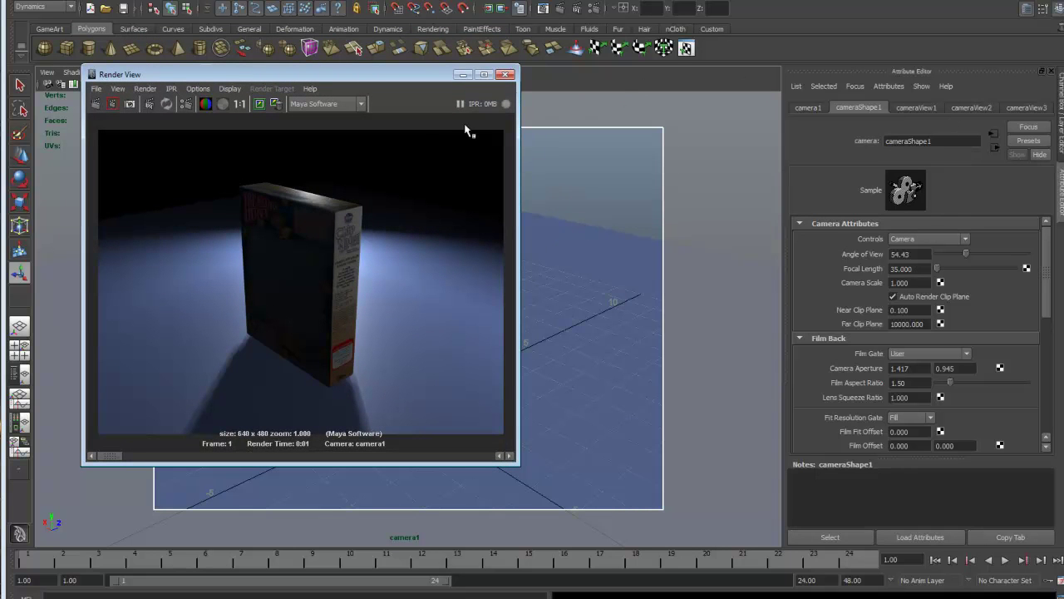
drag(434, 75, 452, 121)
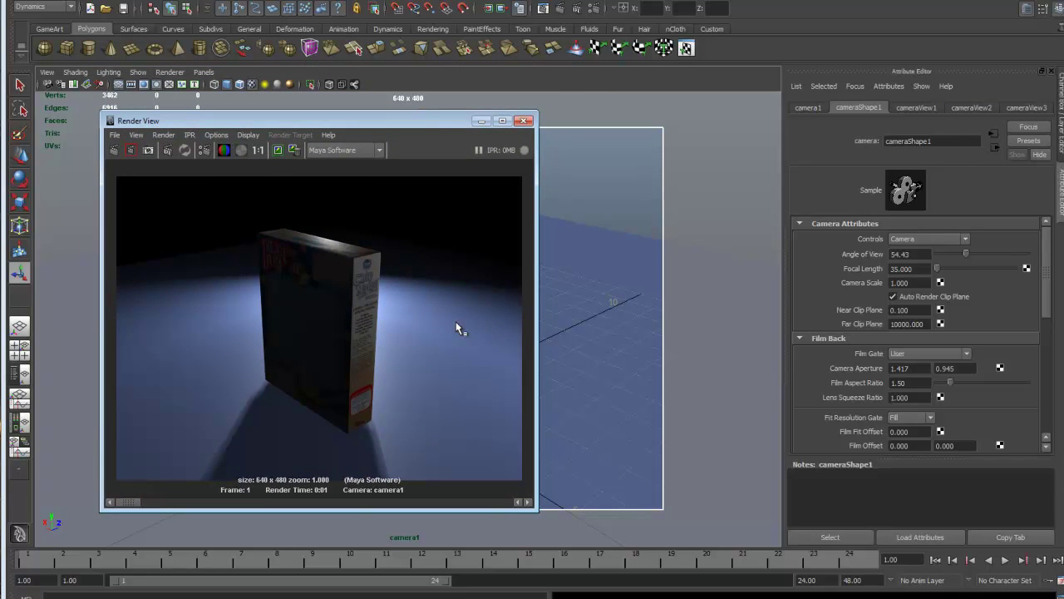
click(480, 121)
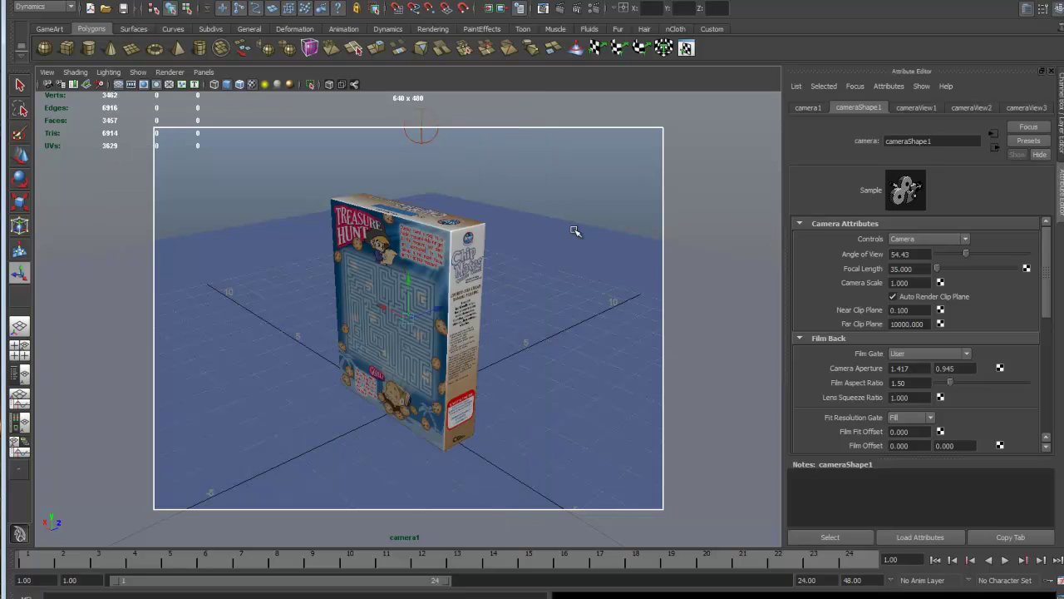
Set the depth map shadow resolution of Key_Light to 2048.
click(425, 138)
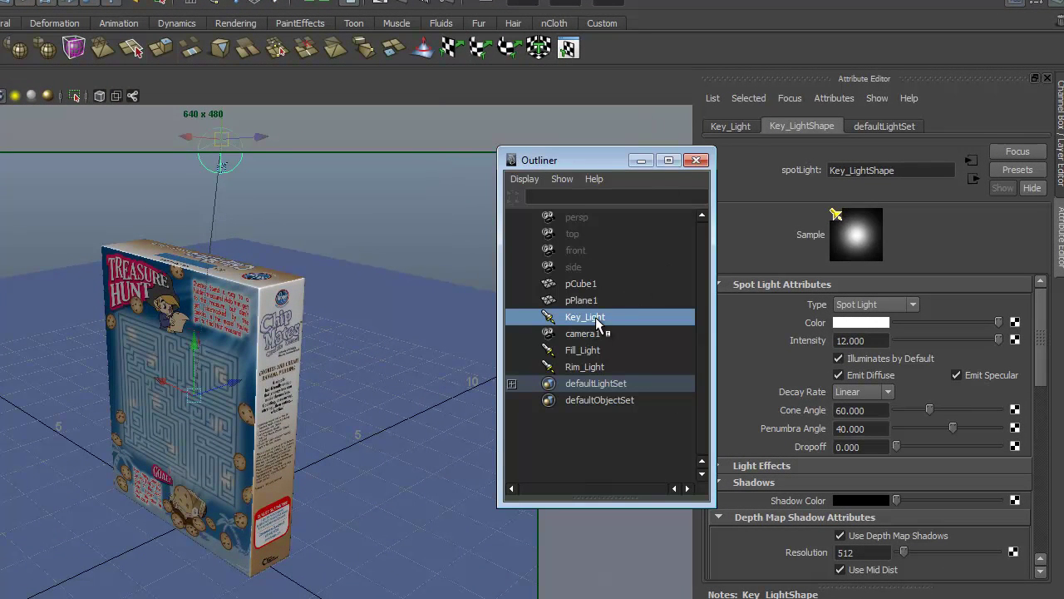
drag(617, 158, 444, 49)
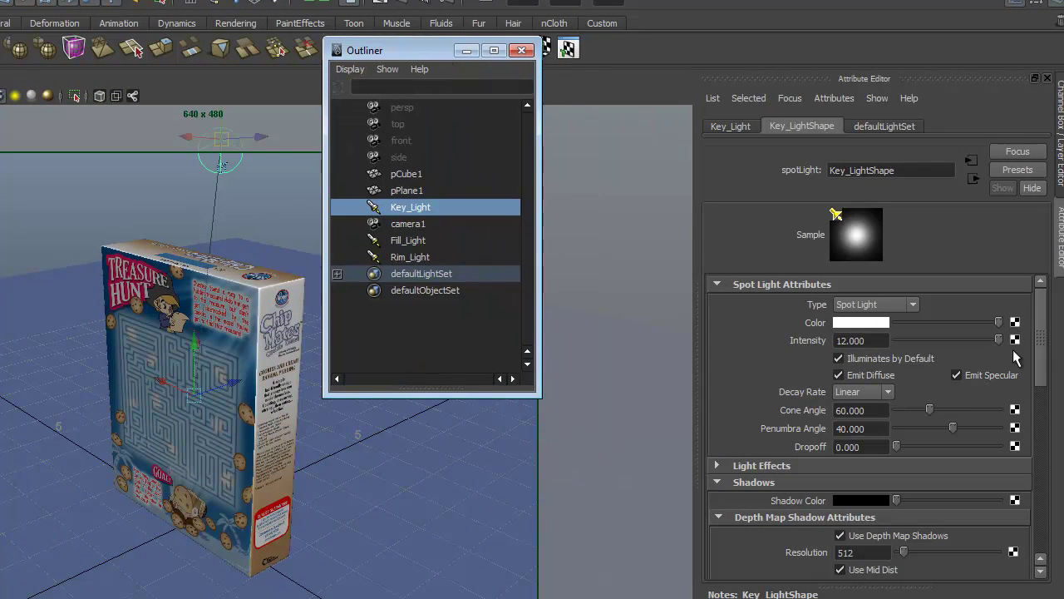
drag(1039, 374, 1041, 435)
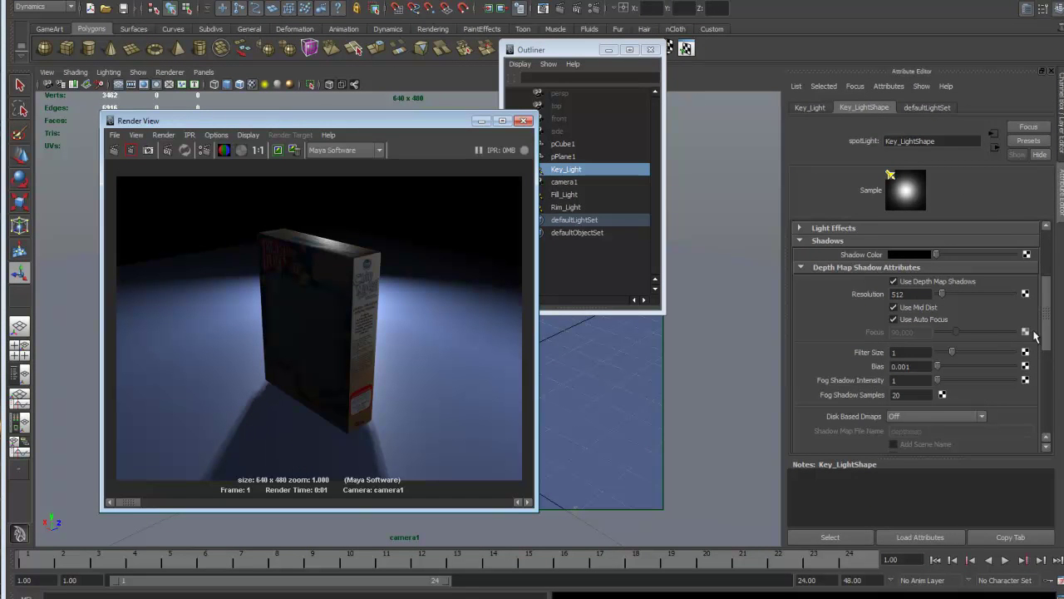
click(902, 294)
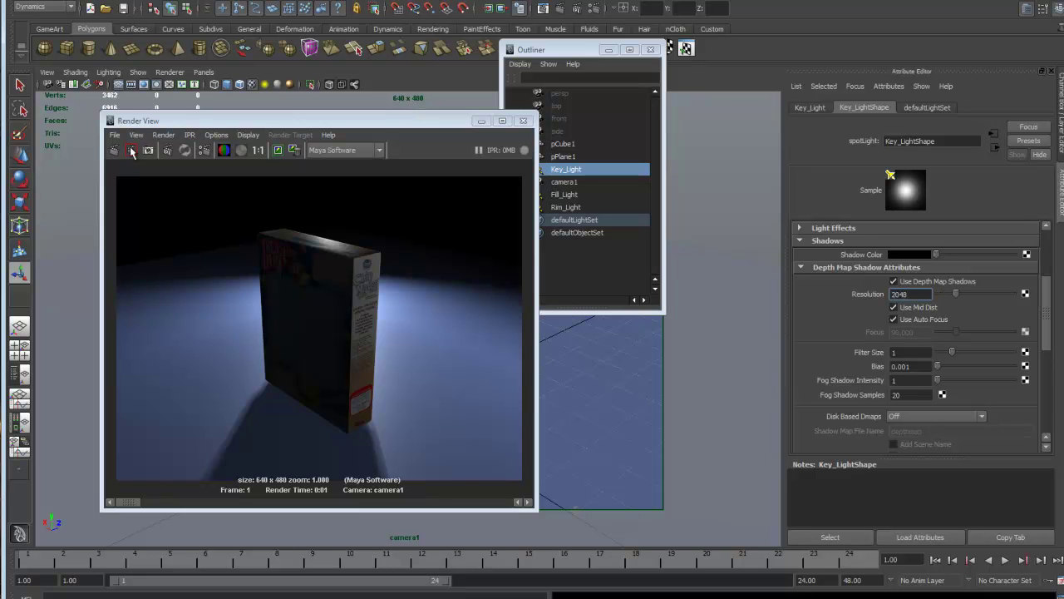
Render the cameraView2 angle with the higher shadow resolution and examine the box's shadow.
drag(375, 126, 288, 77)
click(45, 103)
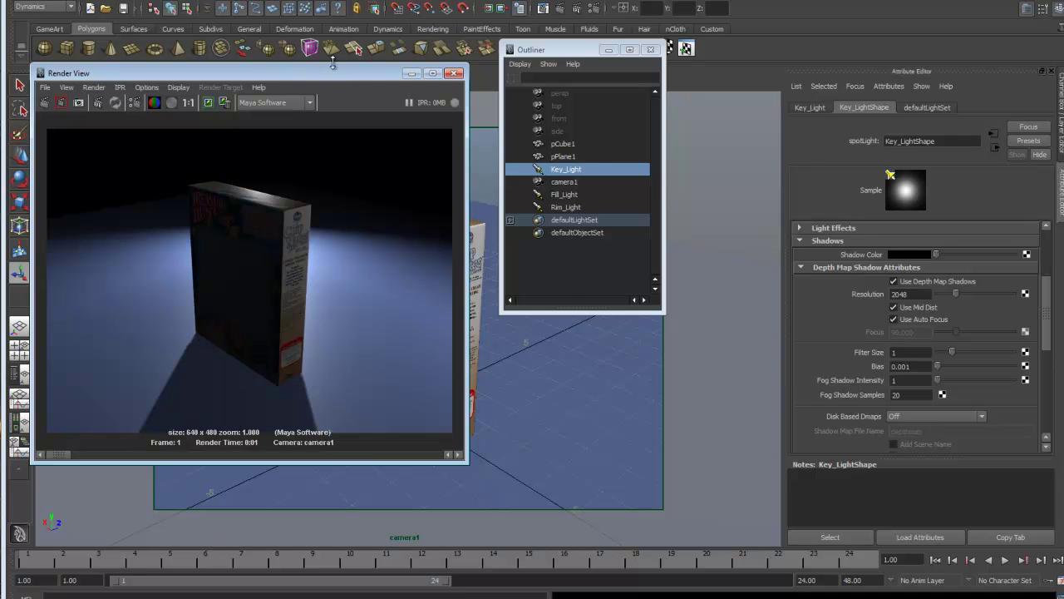
drag(338, 73, 712, 115)
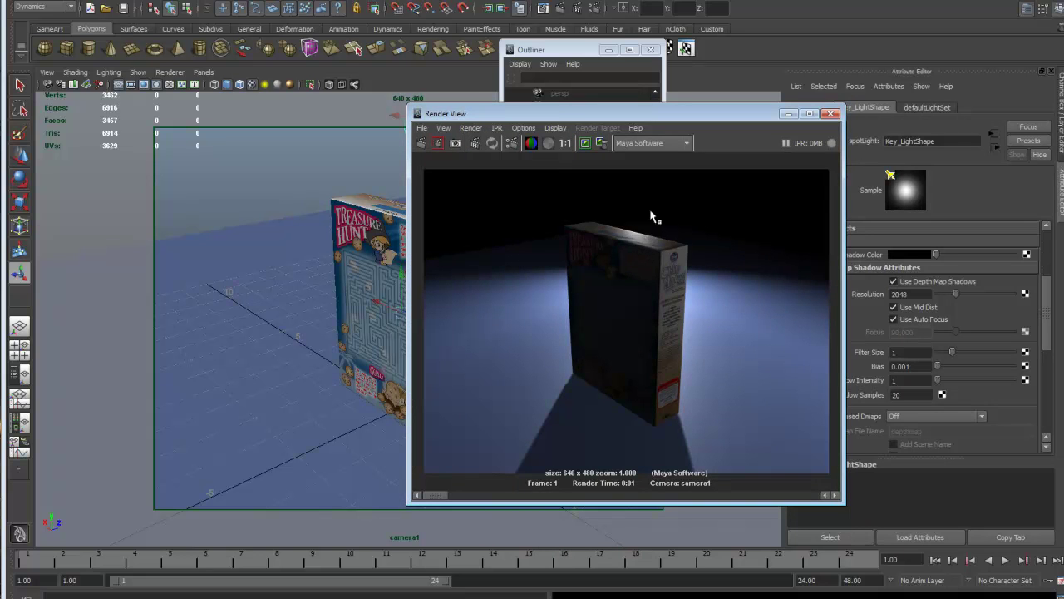
drag(714, 109, 663, 108)
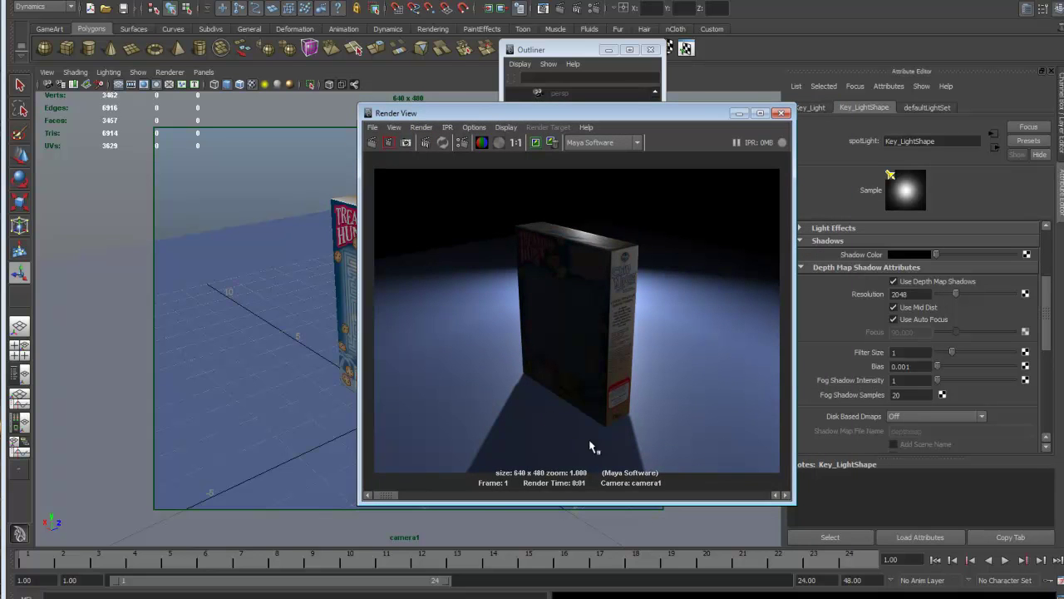
drag(700, 116, 656, 95)
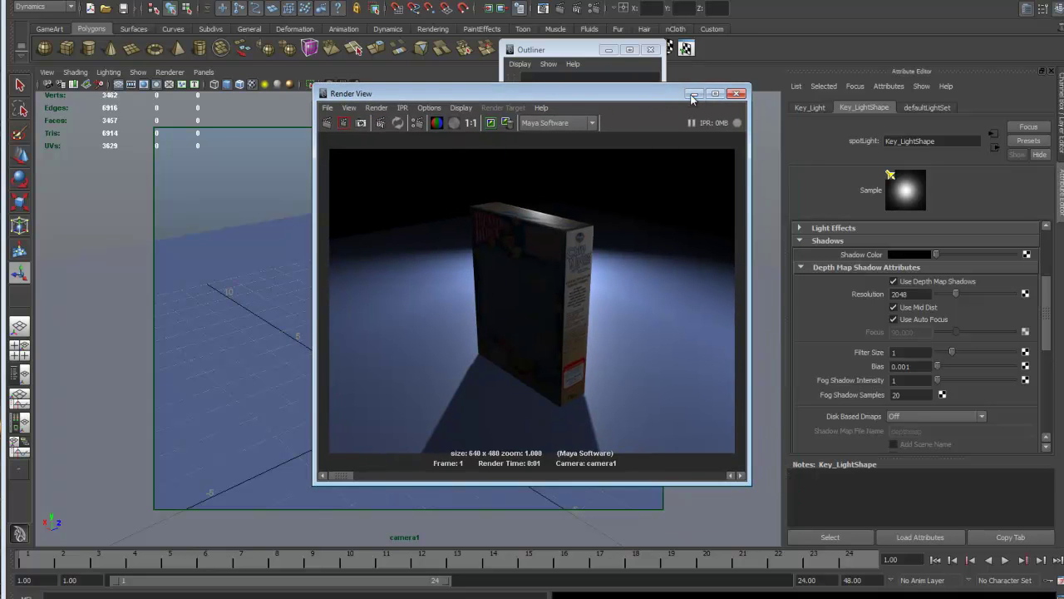
click(693, 95)
Select Rim_Light and set its intensity to 6.
drag(590, 50, 669, 40)
click(641, 199)
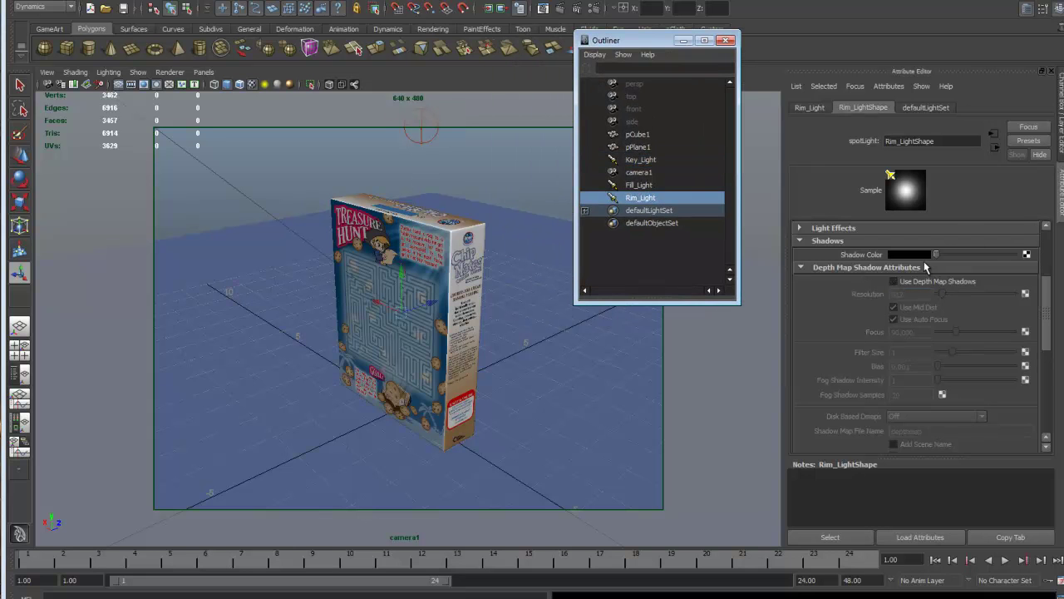
scroll(1040, 316, up, 3)
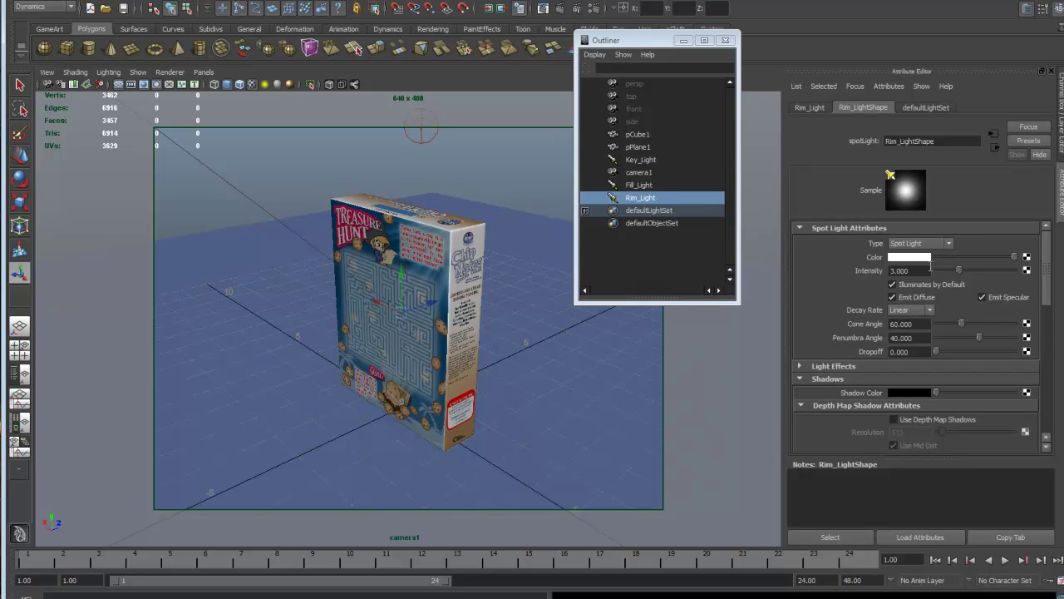
drag(909, 272, 869, 276)
text(6)
key(Return)
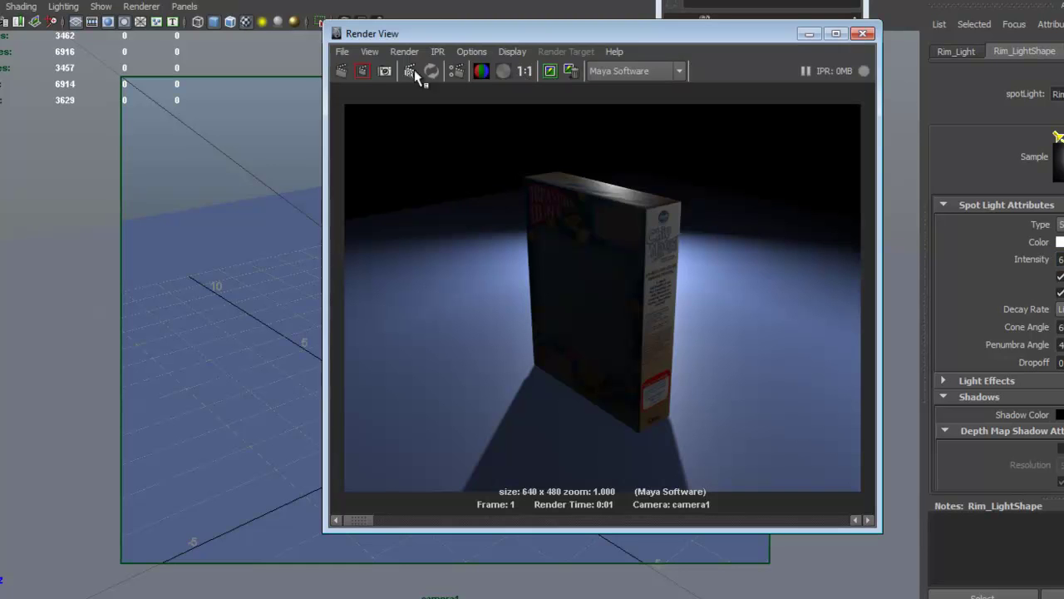
Render the back of the box with Rim_Light at intensity 6 and examine the maze side.
click(341, 71)
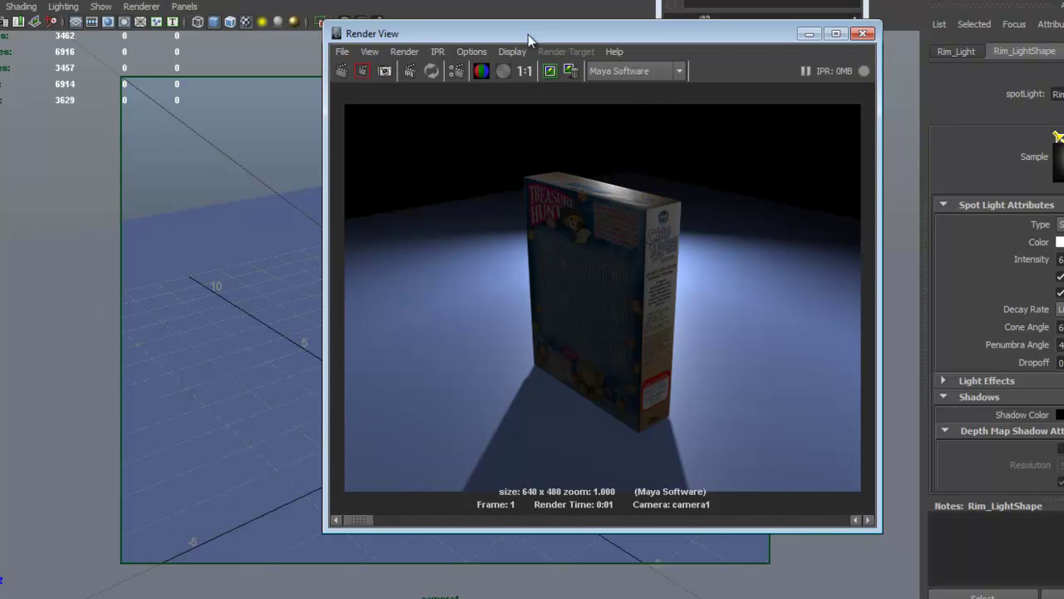
mouse_move(368, 522)
mouse_down()
mouse_move(476, 524)
mouse_move(358, 520)
mouse_up()
drag(619, 25, 495, 7)
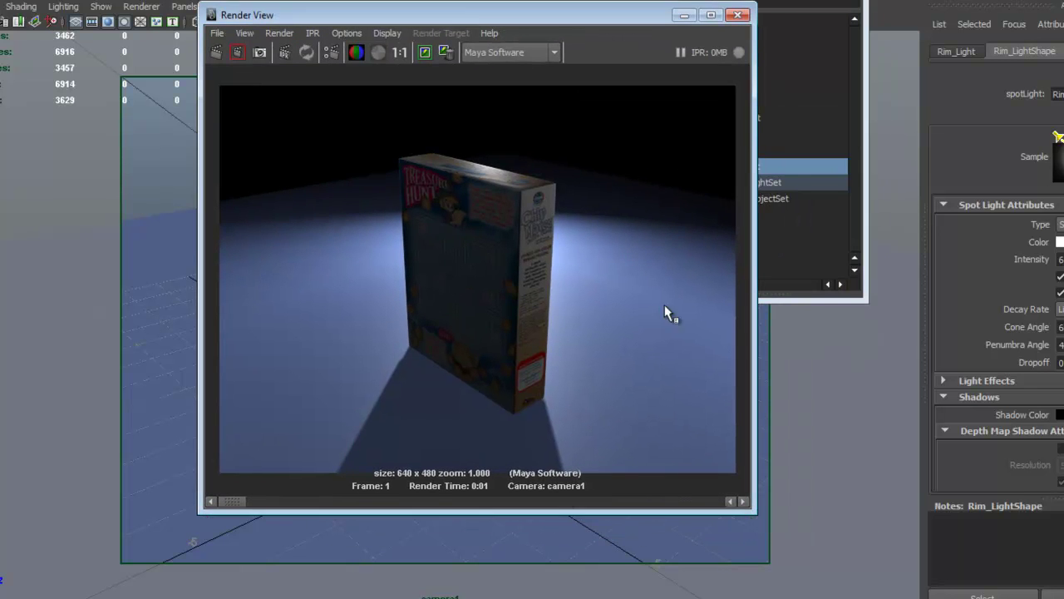
Set the intensity of Rim_Light to 8 and render the back of the box again to check it.
click(1060, 258)
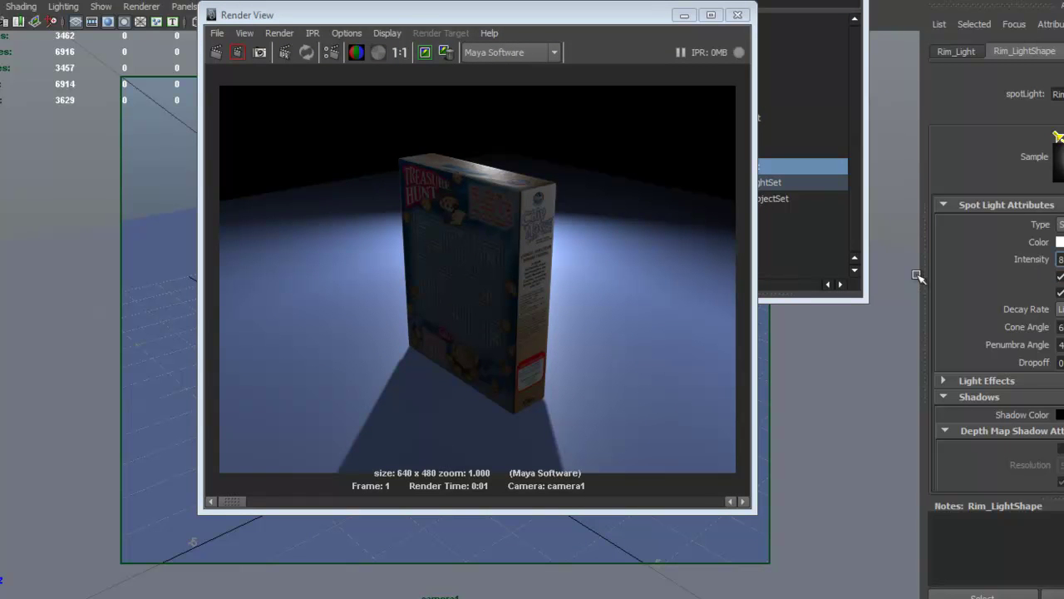
drag(406, 18, 413, 20)
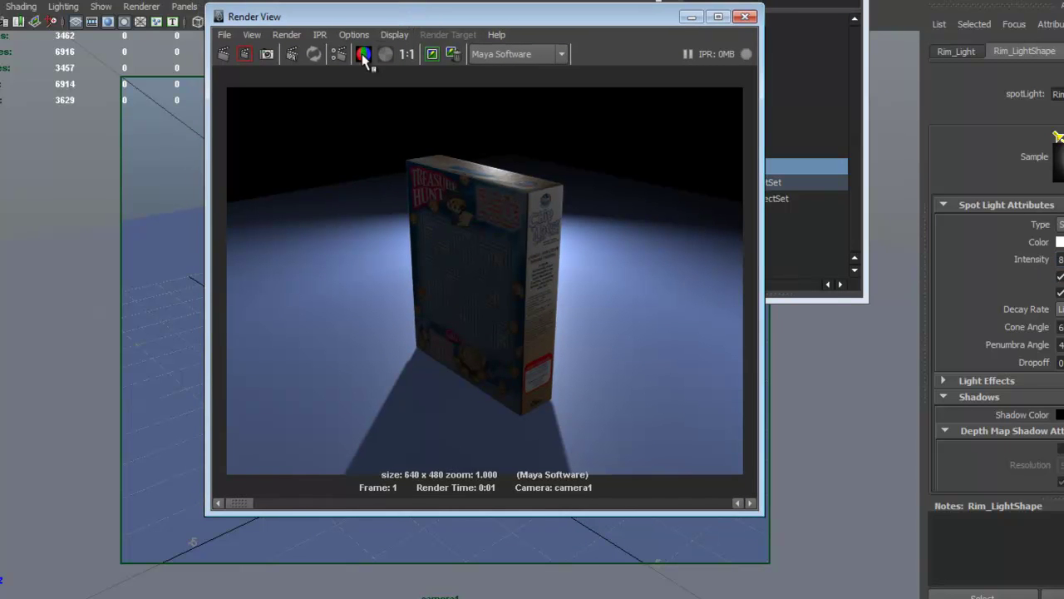
click(243, 54)
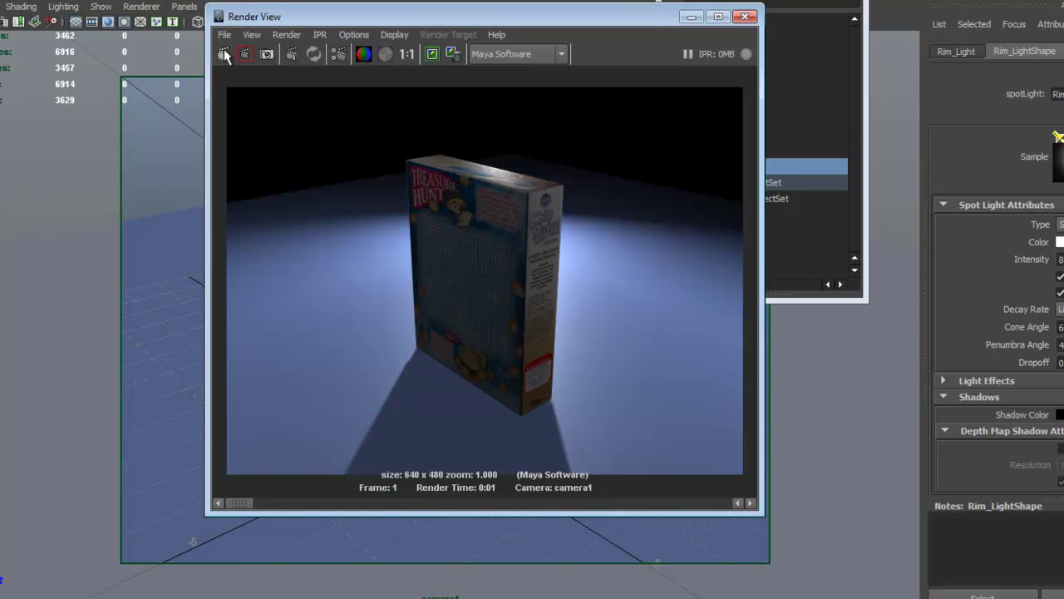
mouse_move(248, 504)
mouse_down()
mouse_move(270, 503)
mouse_move(254, 507)
mouse_up()
mouse_move(246, 506)
mouse_down()
mouse_move(333, 506)
mouse_move(291, 513)
mouse_move(285, 505)
mouse_move(308, 505)
mouse_move(269, 501)
mouse_move(317, 503)
mouse_move(243, 503)
mouse_up()
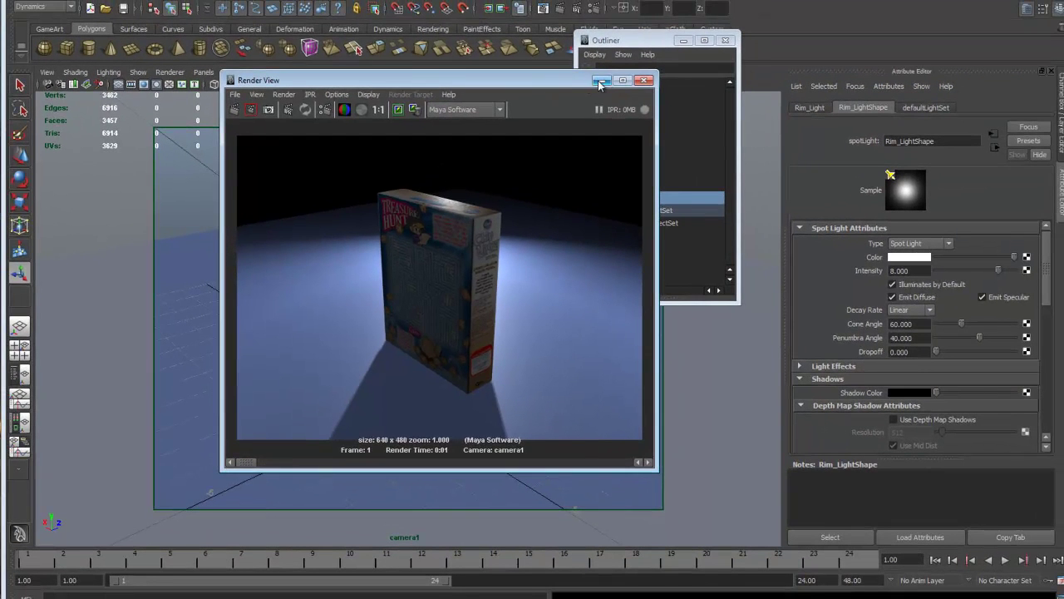
click(599, 82)
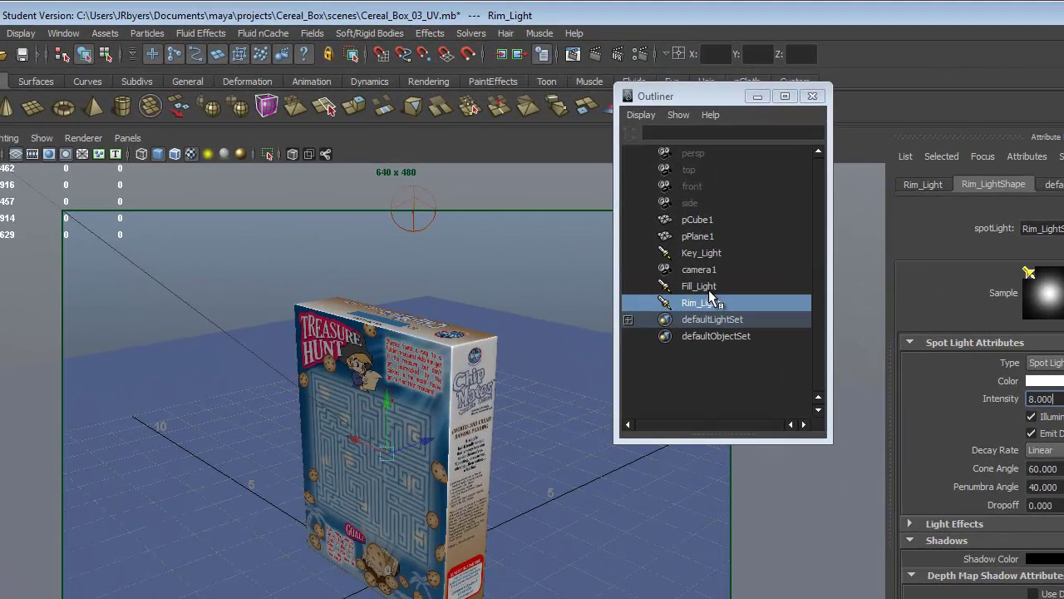
Examine in the top view where camera1 sits relative to Rim_Light and the box, and close the Outliner.
click(646, 183)
click(706, 286)
click(708, 302)
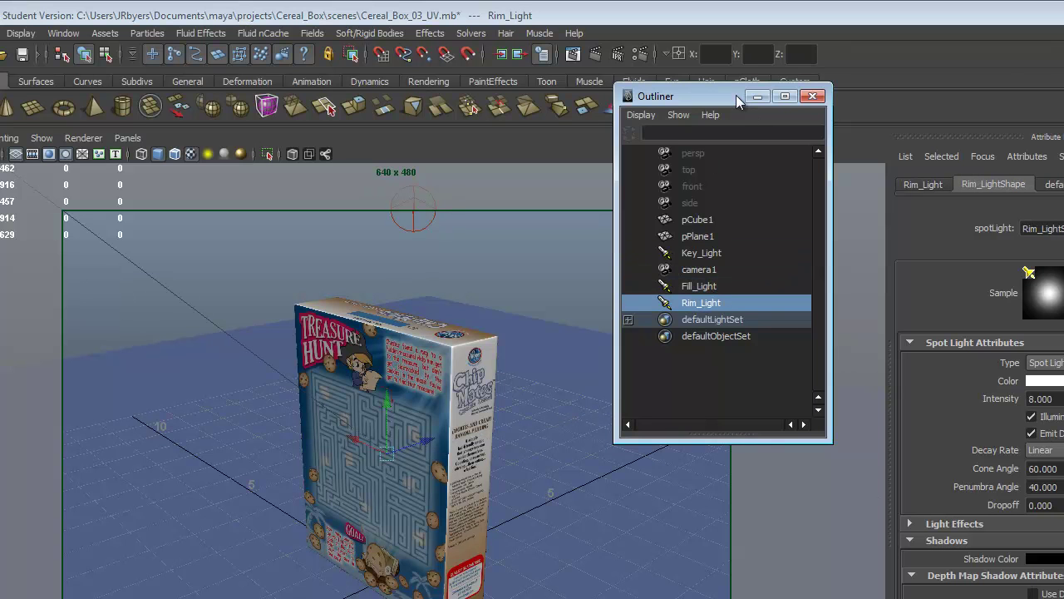
drag(737, 95, 830, 41)
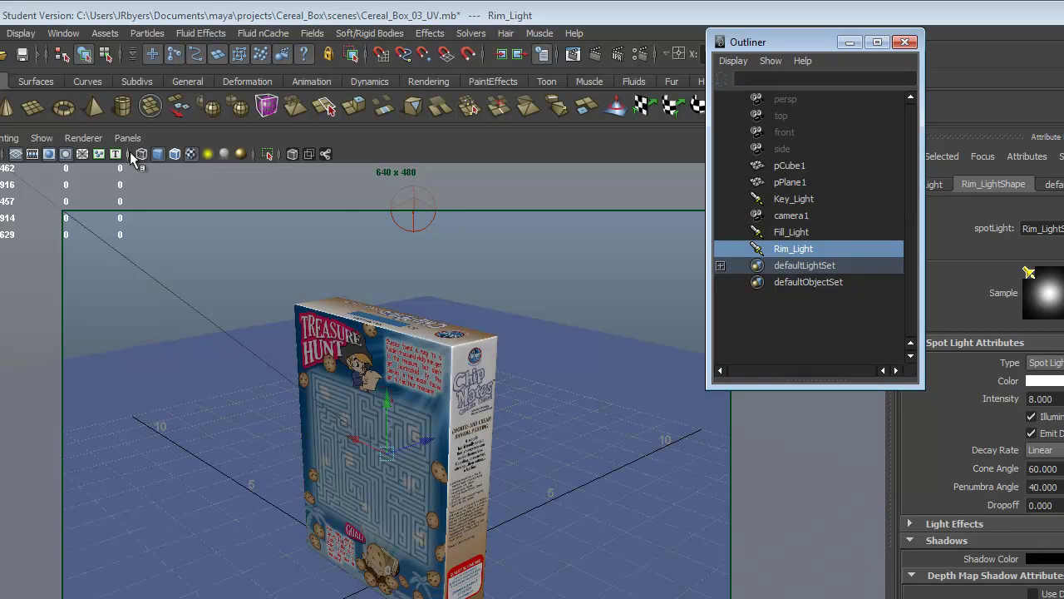
key(space)
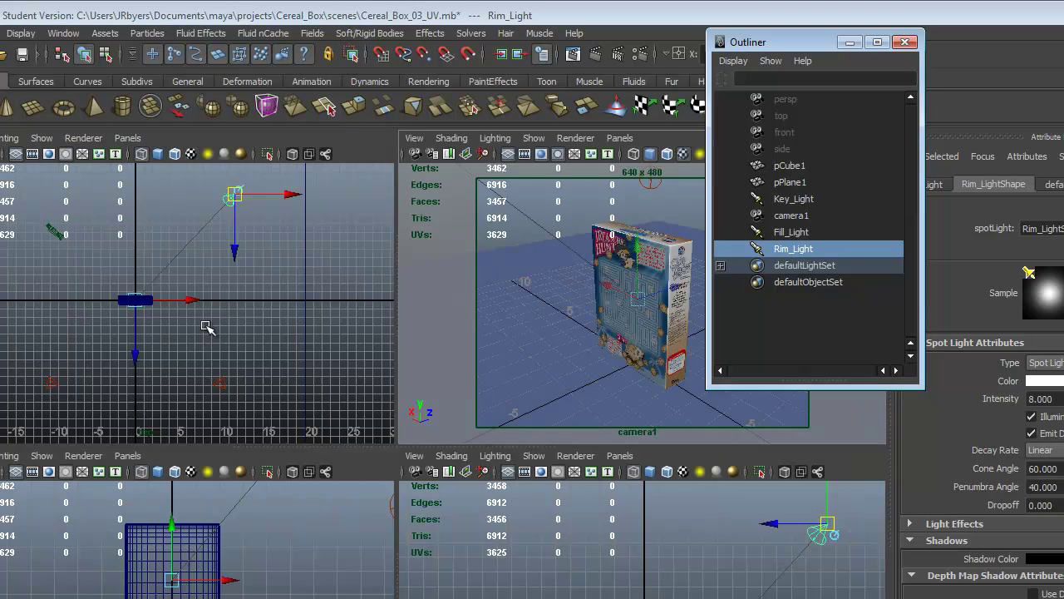
key(space)
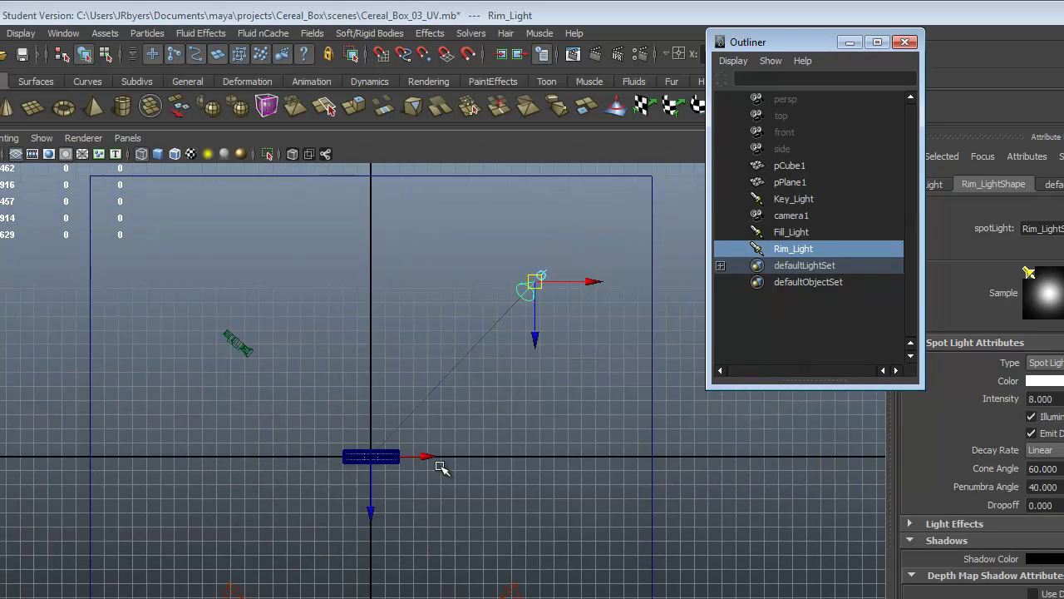
scroll(440, 467, up, 2)
scroll(441, 467, up, 3)
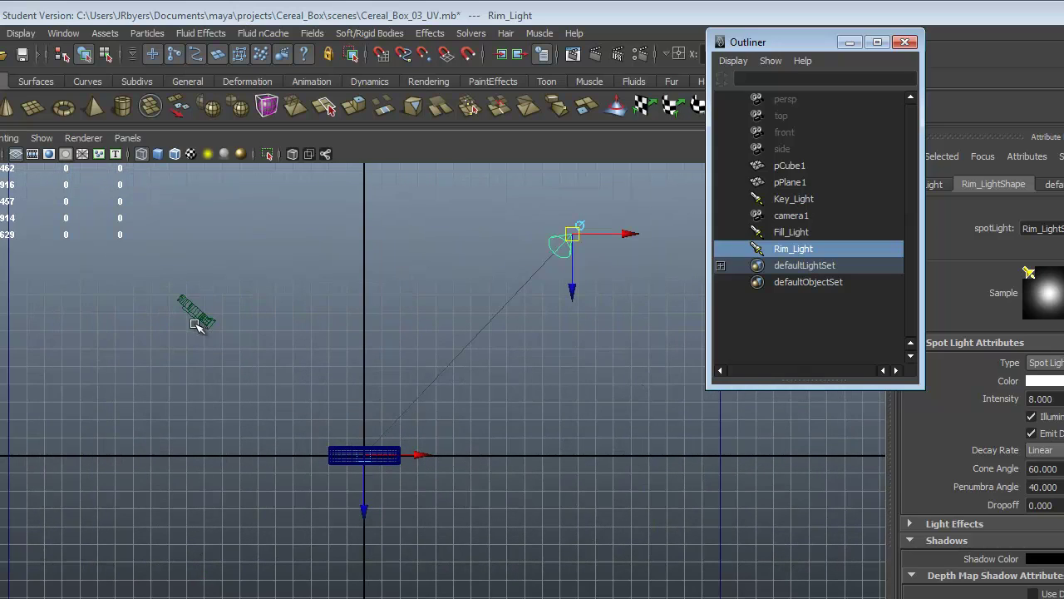
click(204, 316)
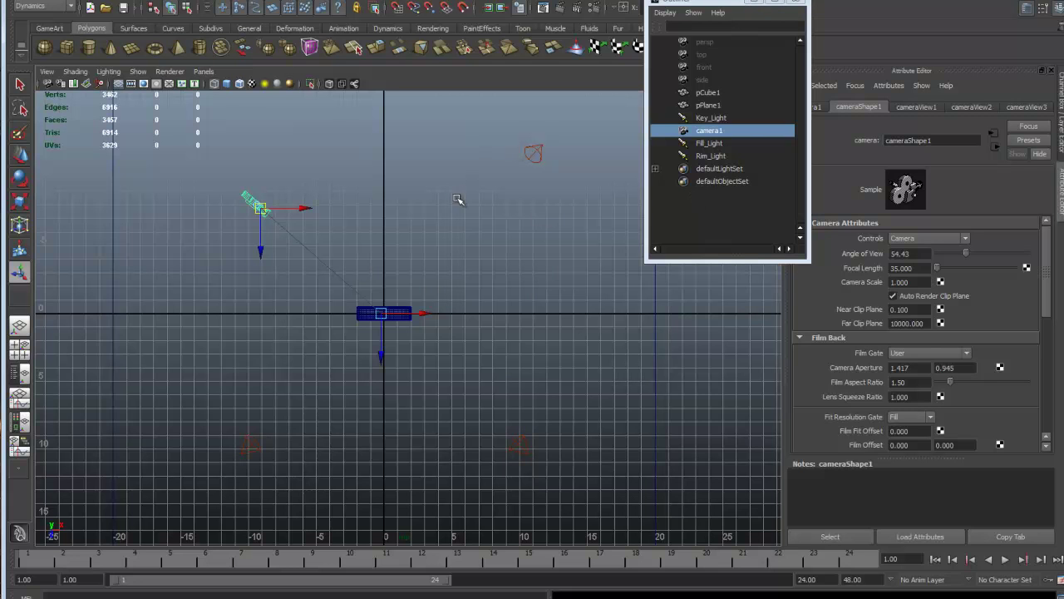
click(752, 4)
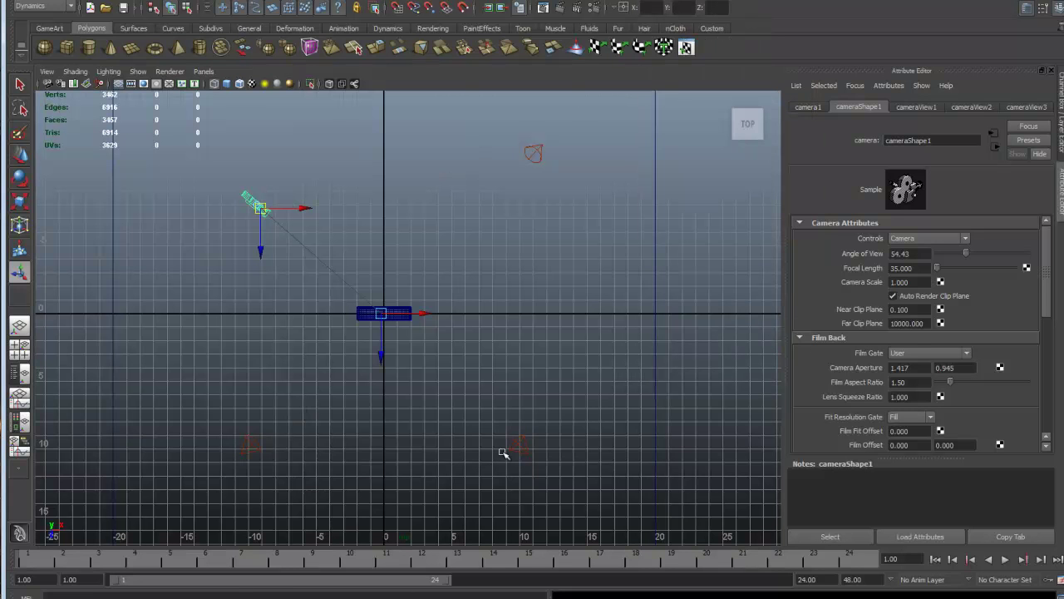
Maximize the camera1 viewport and switch it to the bookmarked angle cameraView1.
key(space)
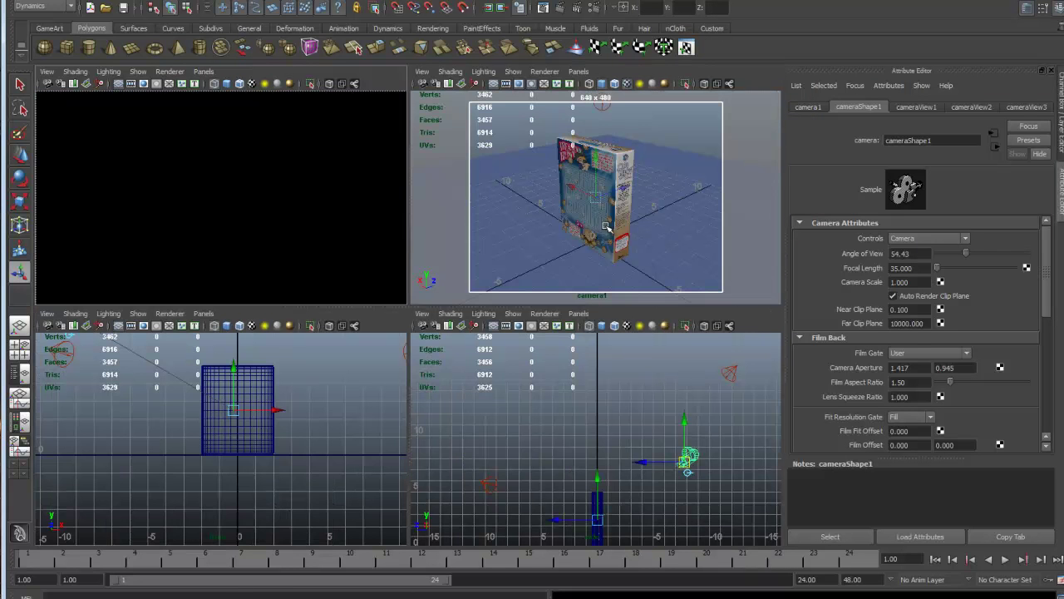
key(space)
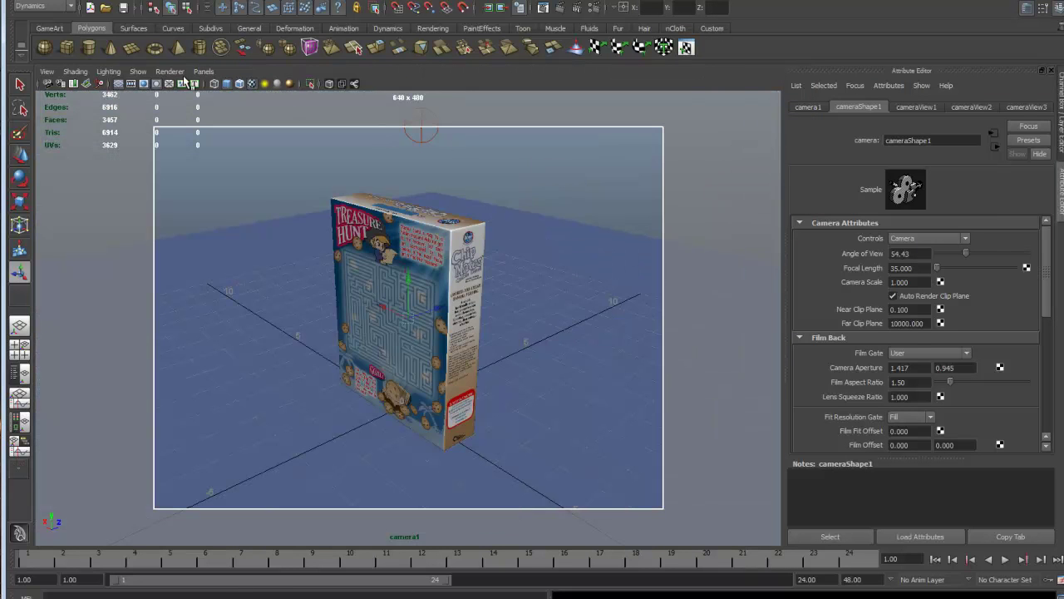
click(48, 71)
mouse_move(60, 193)
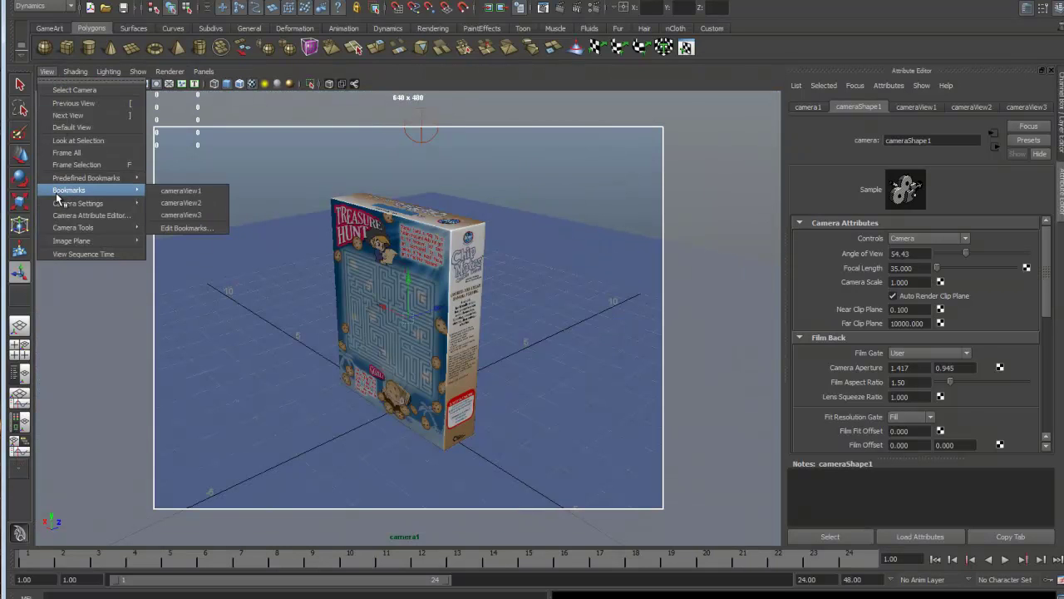
click(205, 192)
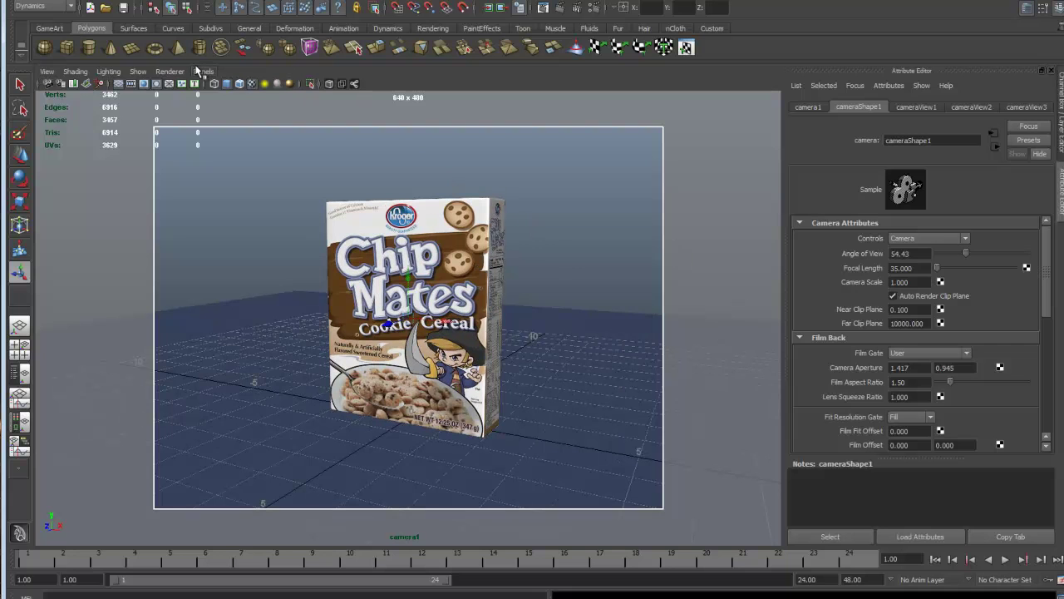
Switch the viewport to the persp camera and select Rim_Light above the box to check its placement.
click(197, 73)
mouse_move(218, 84)
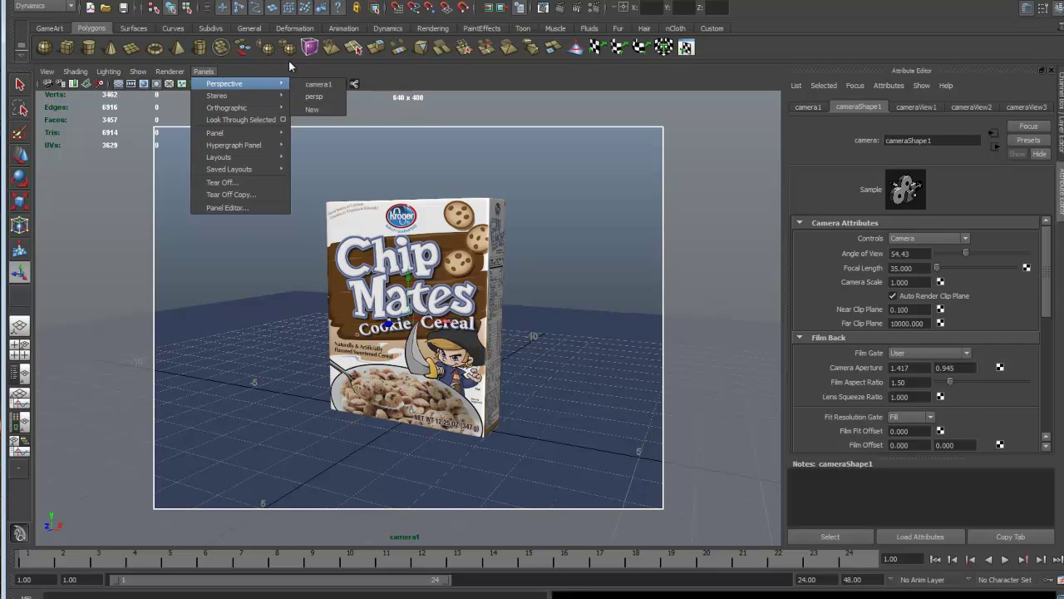
click(313, 96)
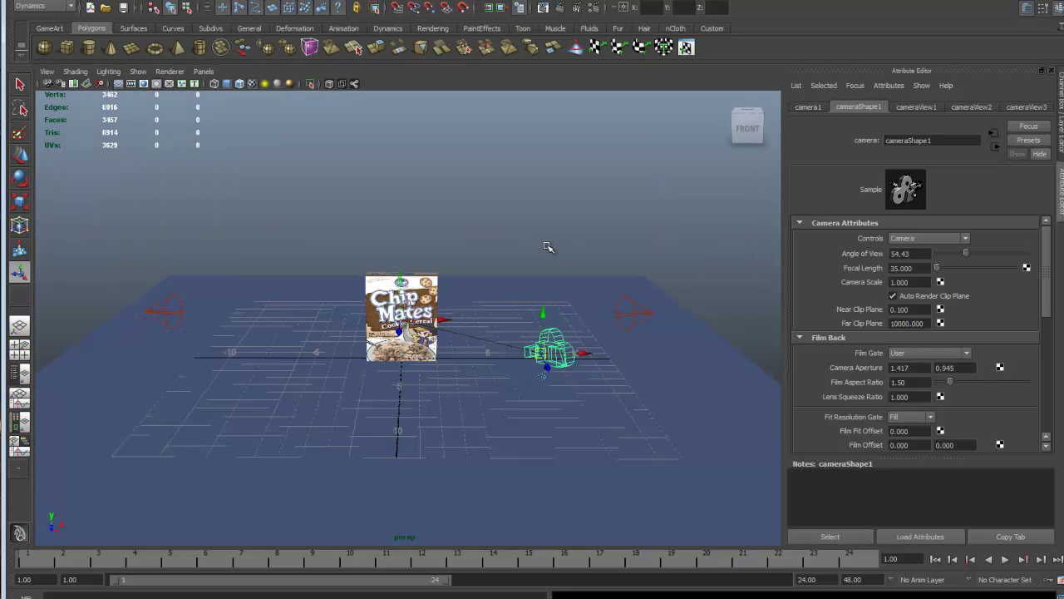
scroll(497, 367, down, 3)
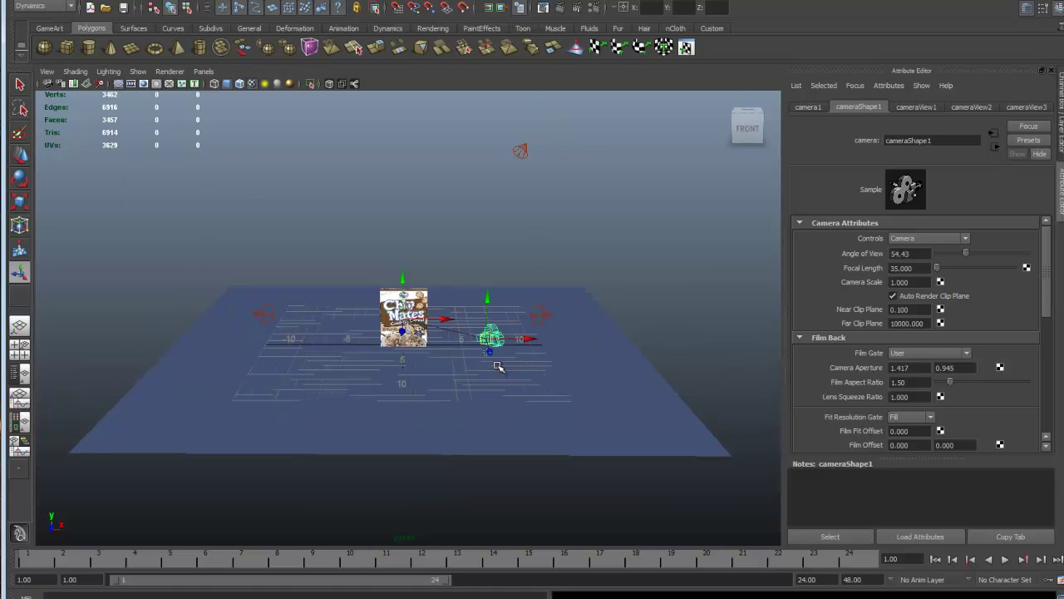
click(521, 149)
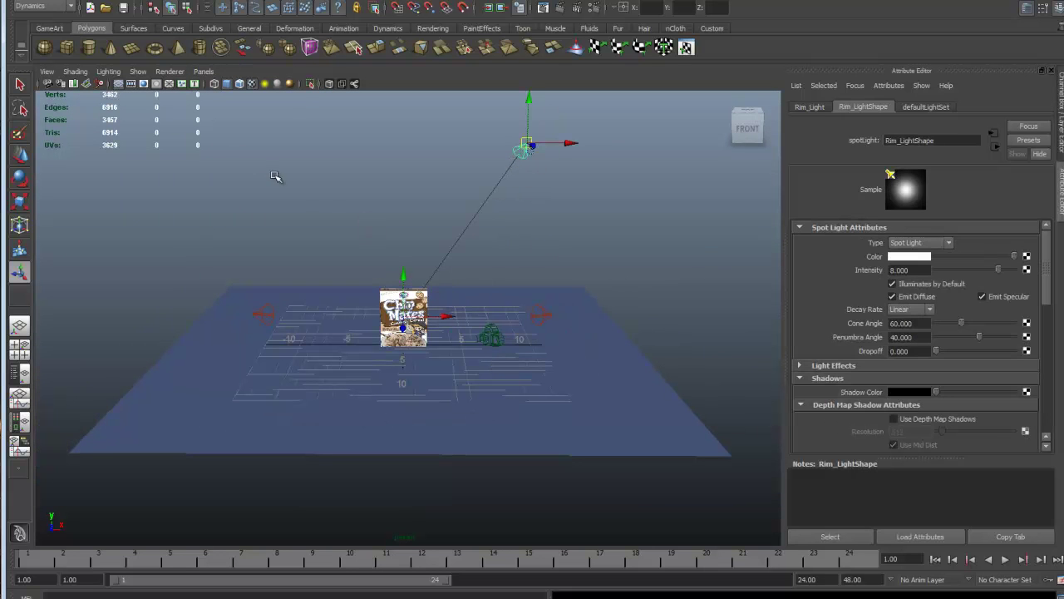
Move Rim_Light in the top view to the opposite side of the box from camera1, at about -6 on the X axis.
key(space)
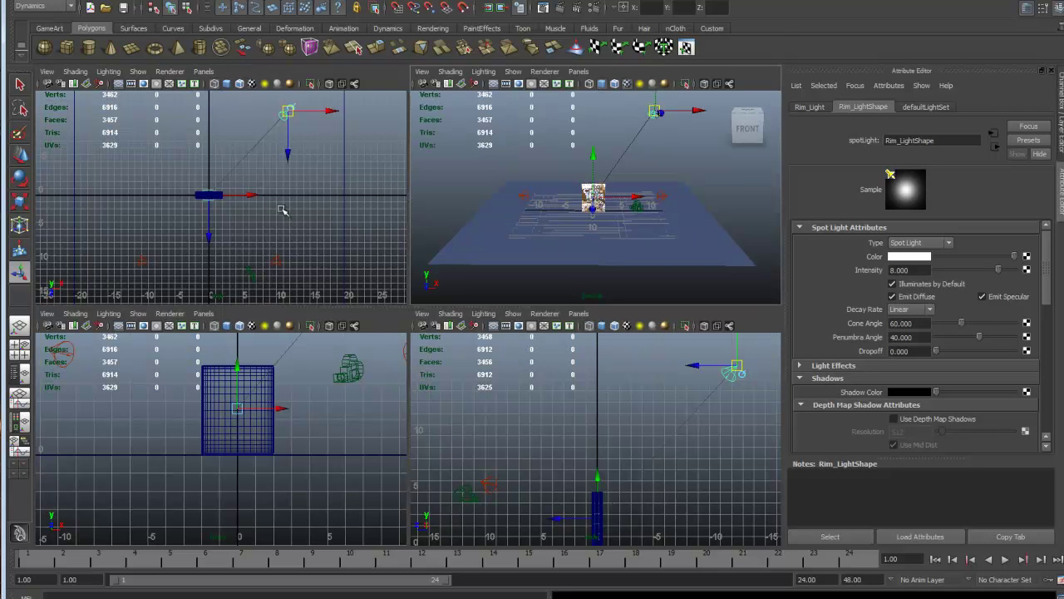
key(space)
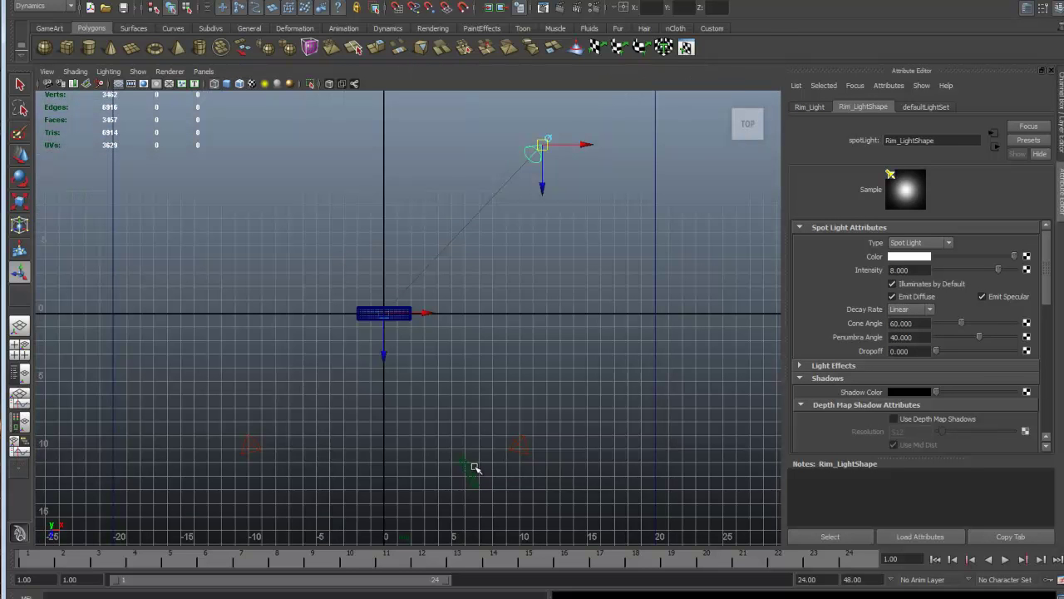
click(469, 472)
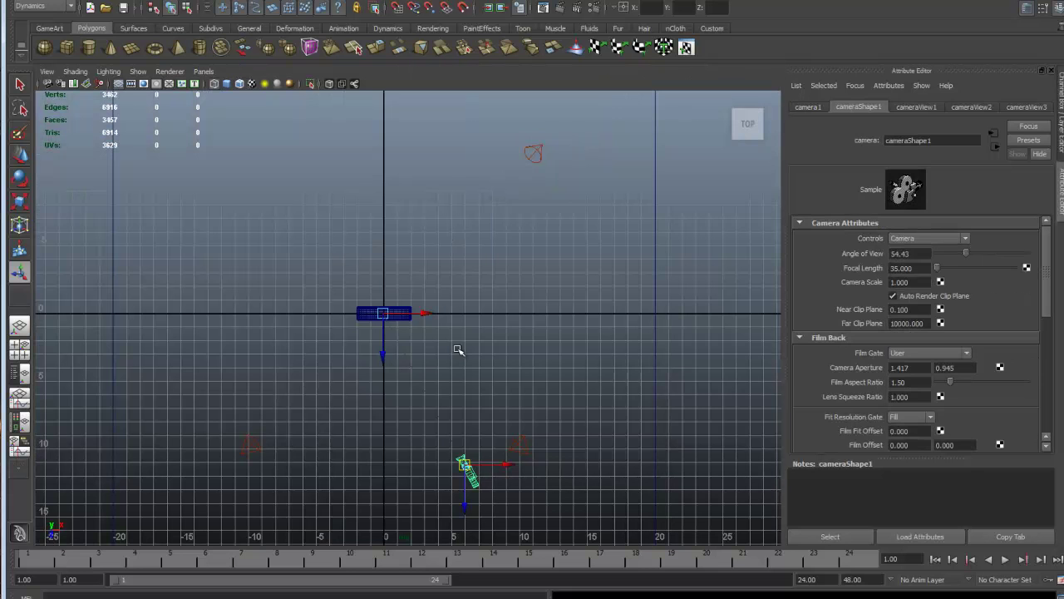
click(539, 151)
drag(587, 147, 305, 145)
click(466, 481)
click(268, 153)
drag(301, 141, 349, 146)
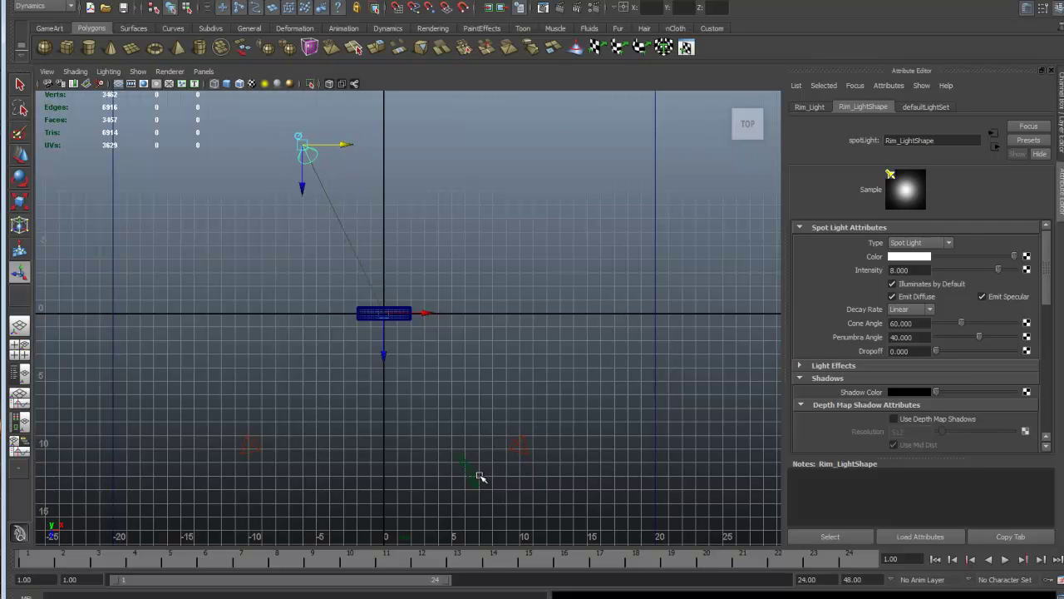
Review the three-point layout in the top view by selecting camera1, Rim_Light, Key_Light and Fill_Light in turn.
click(478, 475)
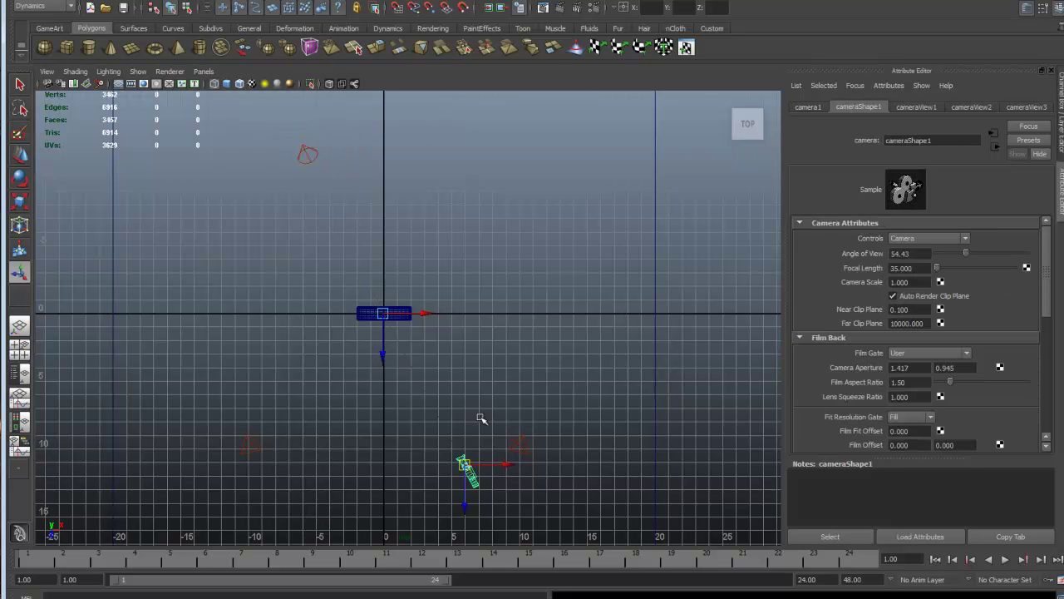
click(305, 154)
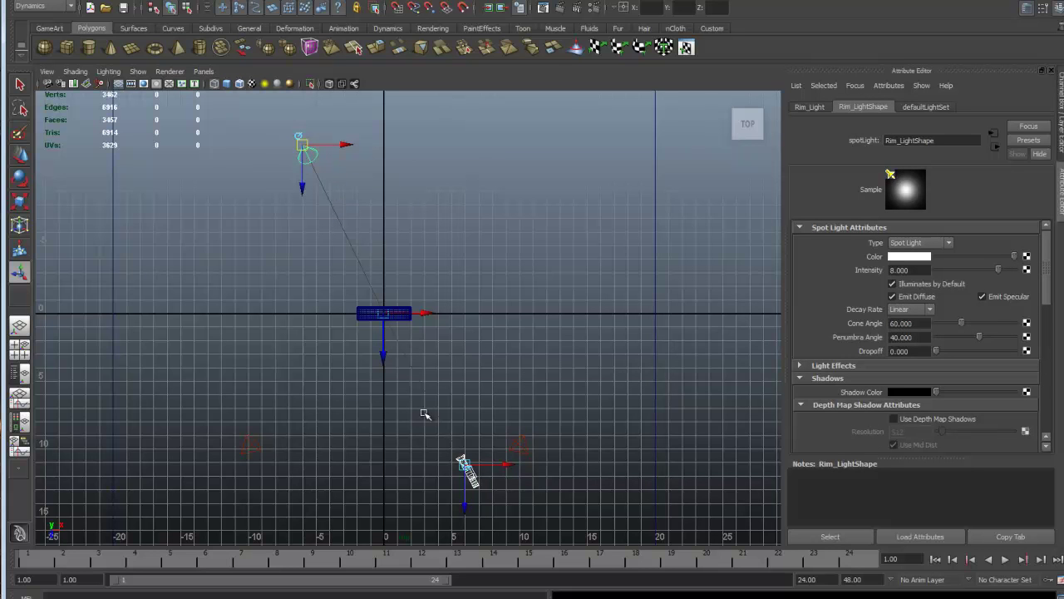
click(518, 447)
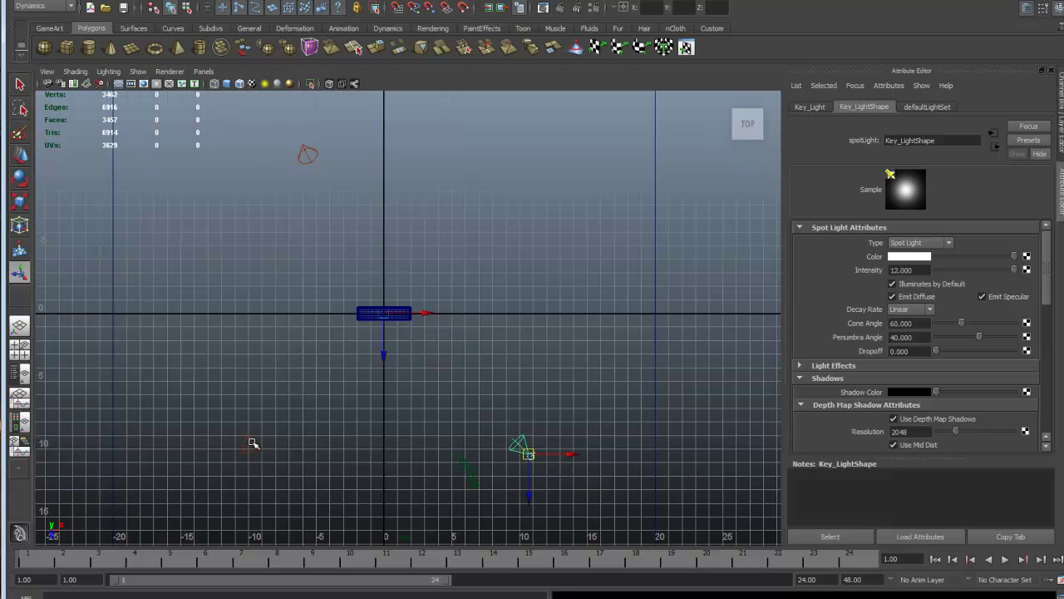
click(251, 442)
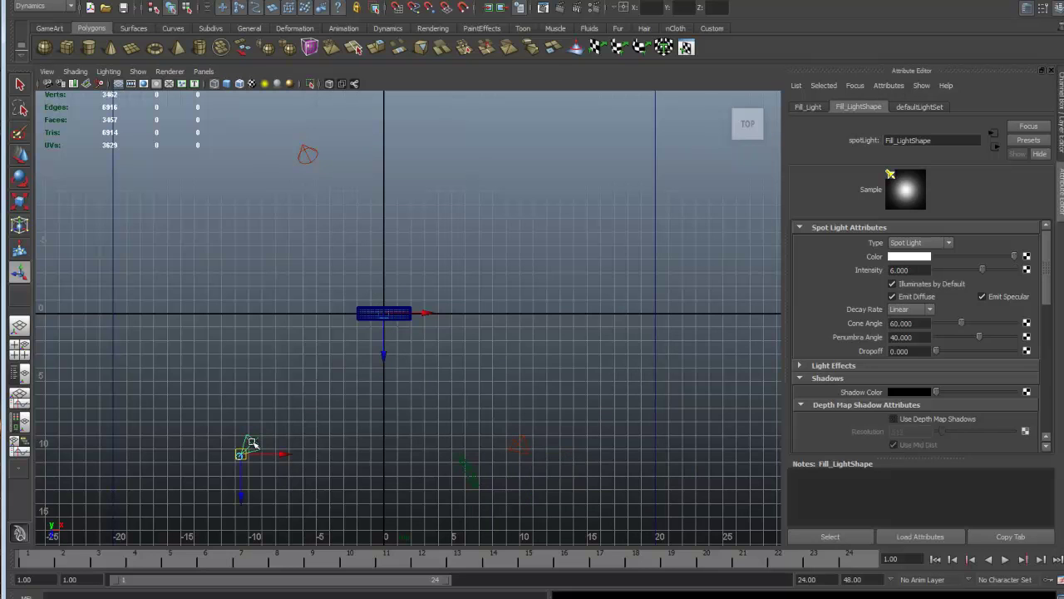
click(306, 154)
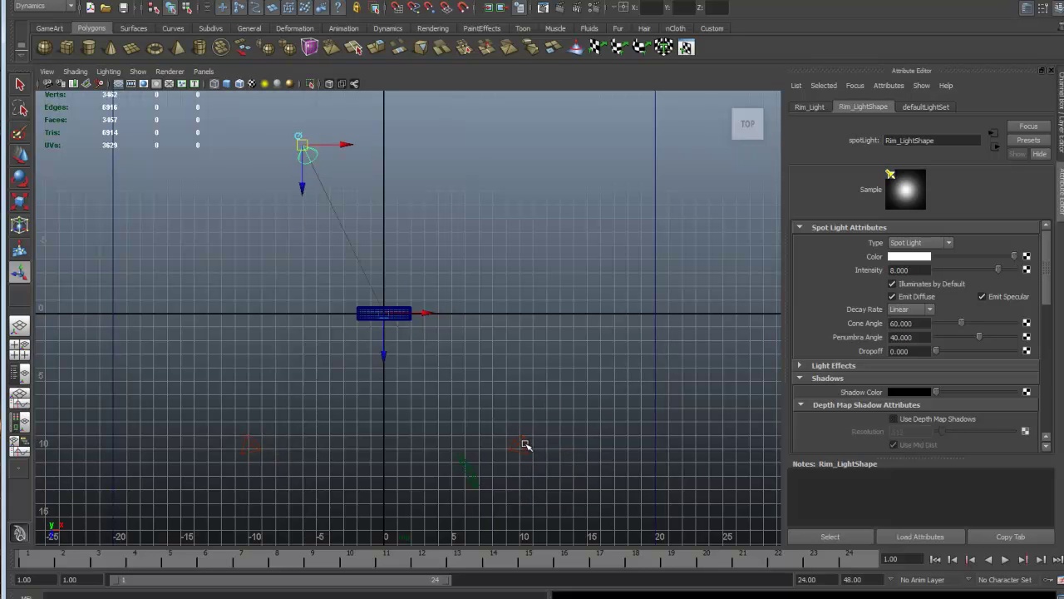
click(523, 449)
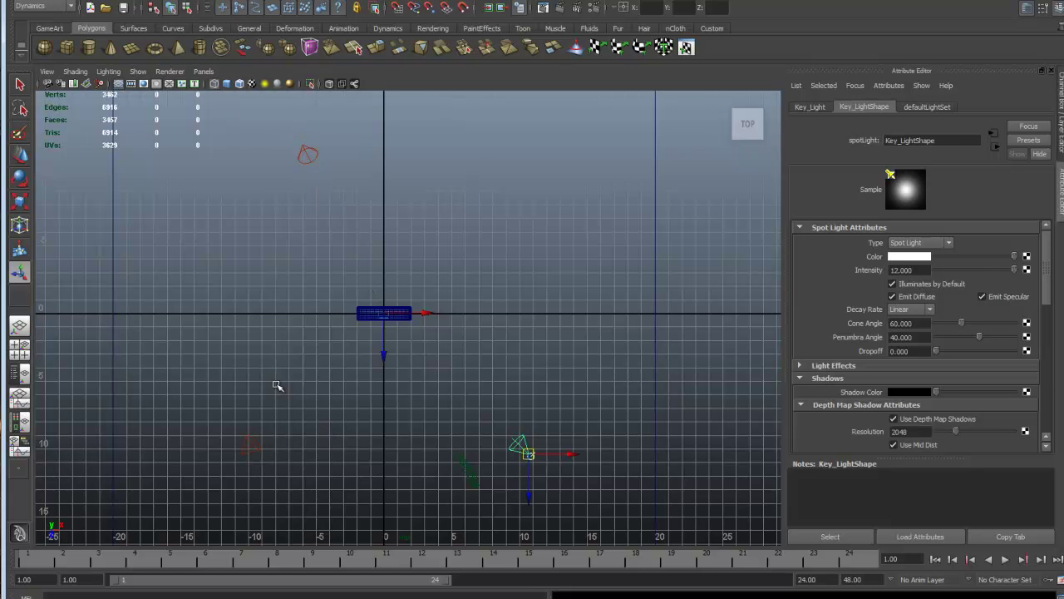
click(252, 447)
click(306, 155)
click(468, 471)
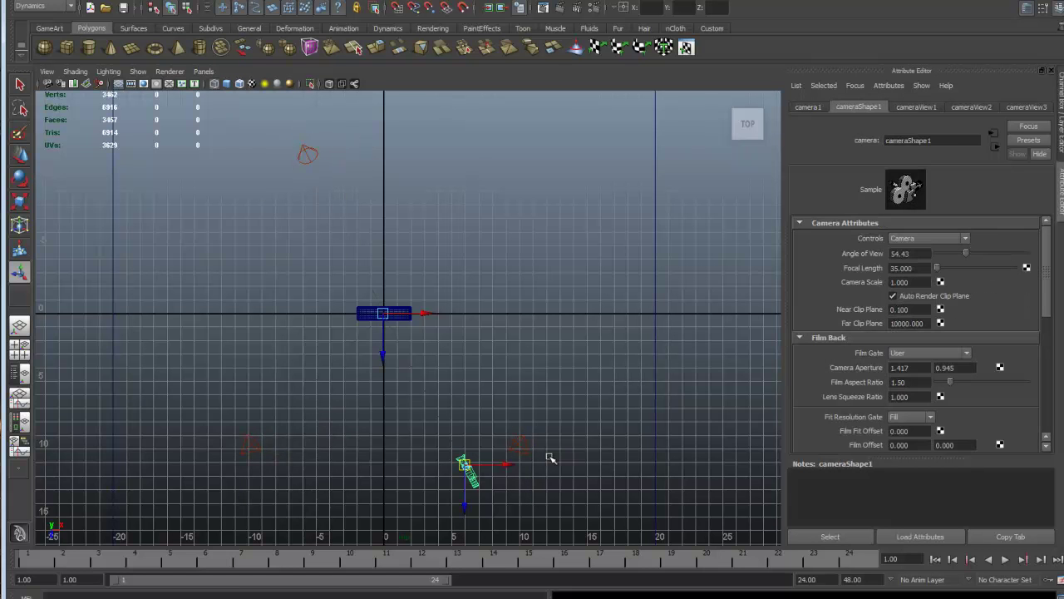
Set the perspective viewport back to camera1 and maximize it.
key(space)
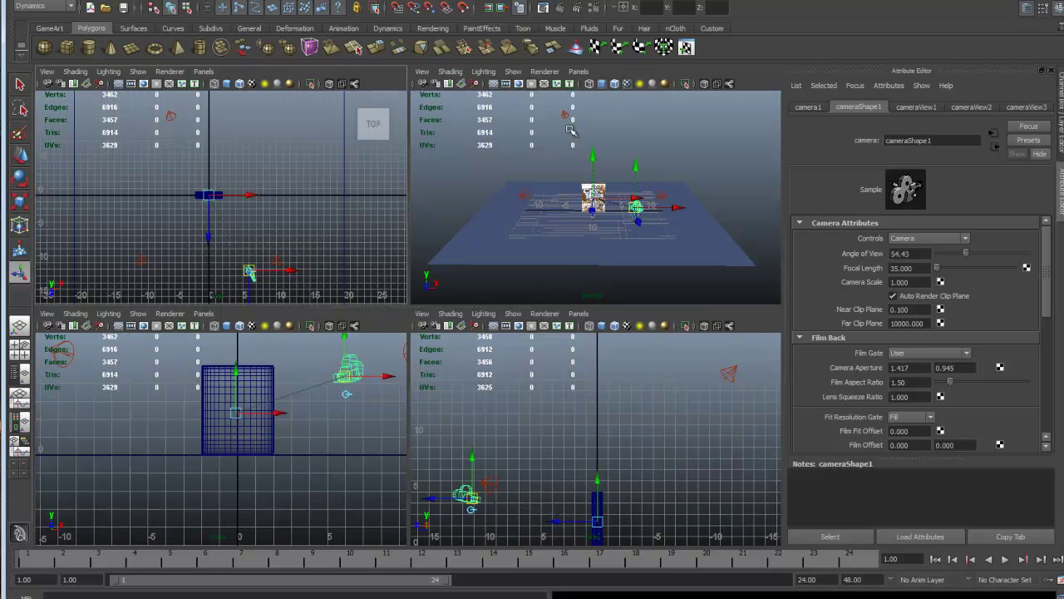
click(578, 72)
mouse_move(585, 88)
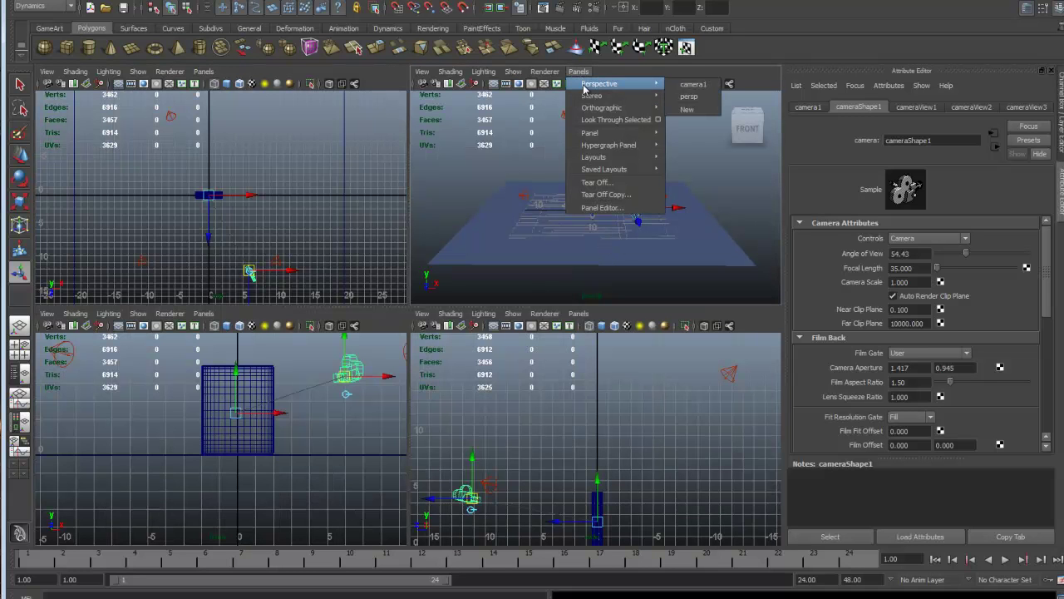
click(693, 85)
key(space)
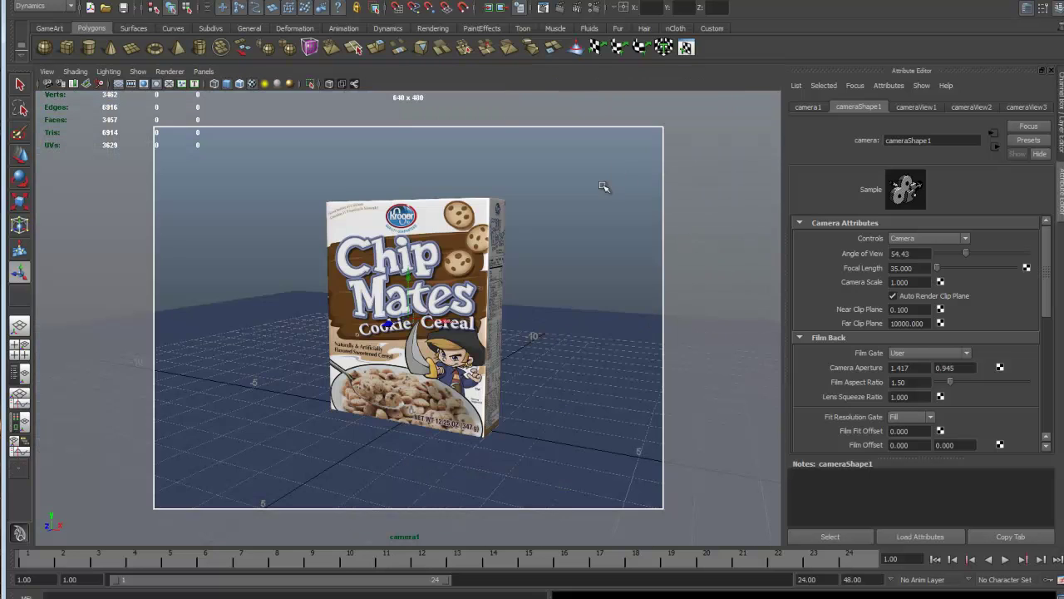
Render the front of the box through camera1 and move the render window aside to examine the lighting.
click(560, 7)
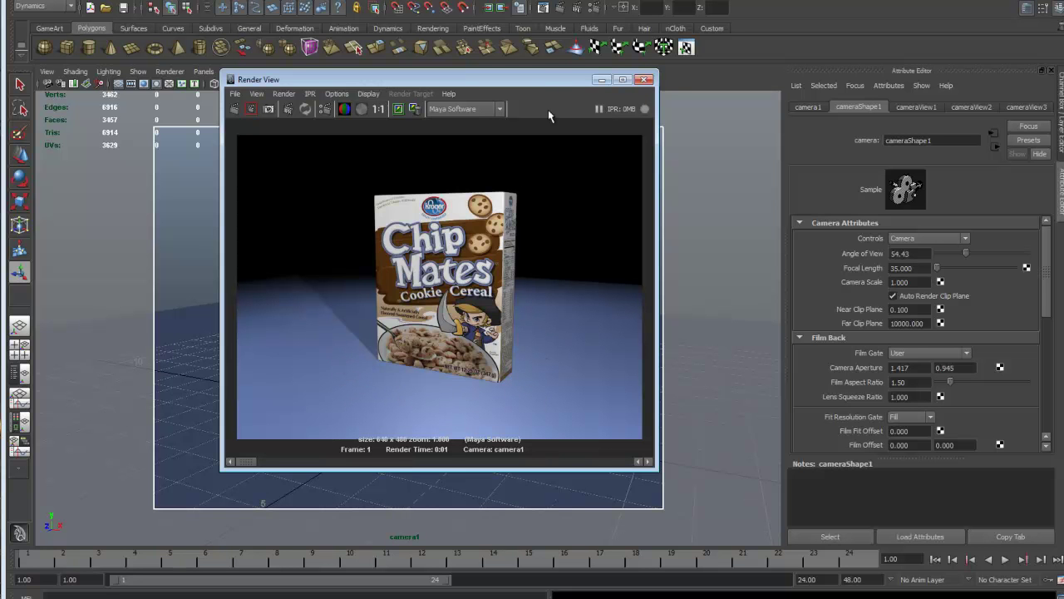
drag(542, 84, 669, 116)
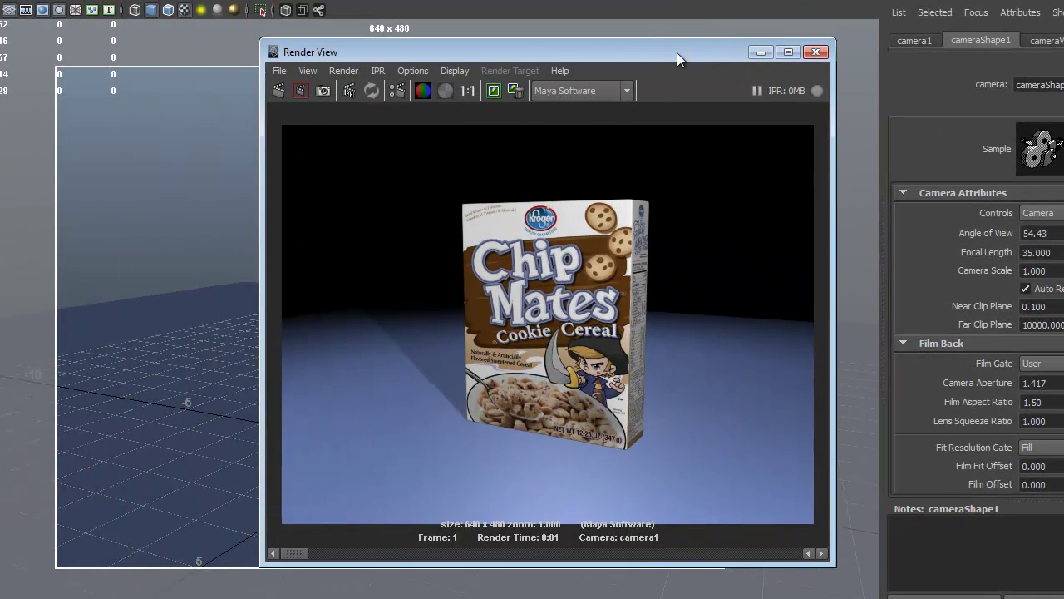
drag(676, 53, 763, 54)
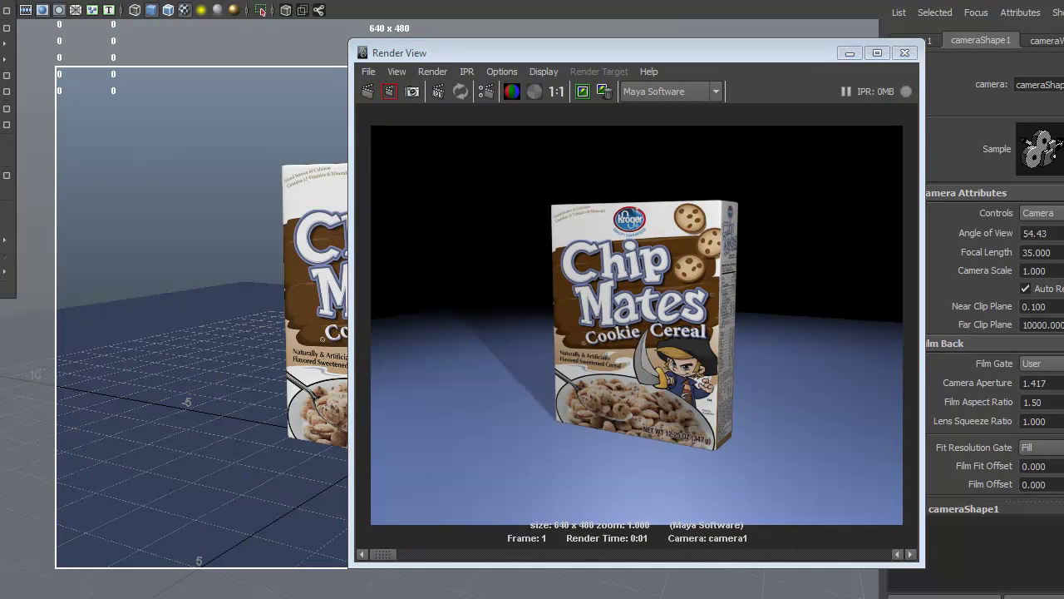
Save the scene as Cereal_Box_04_3_Point_Light.mb in the scenes folder, accepting the student version notice.
key(ctrl+shift+s)
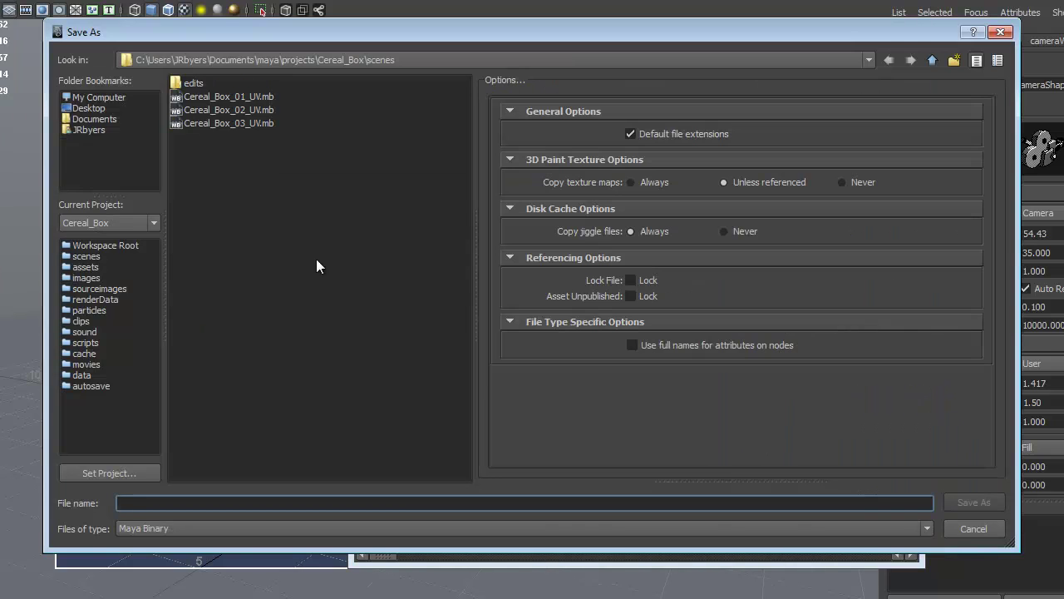
click(258, 124)
click(181, 503)
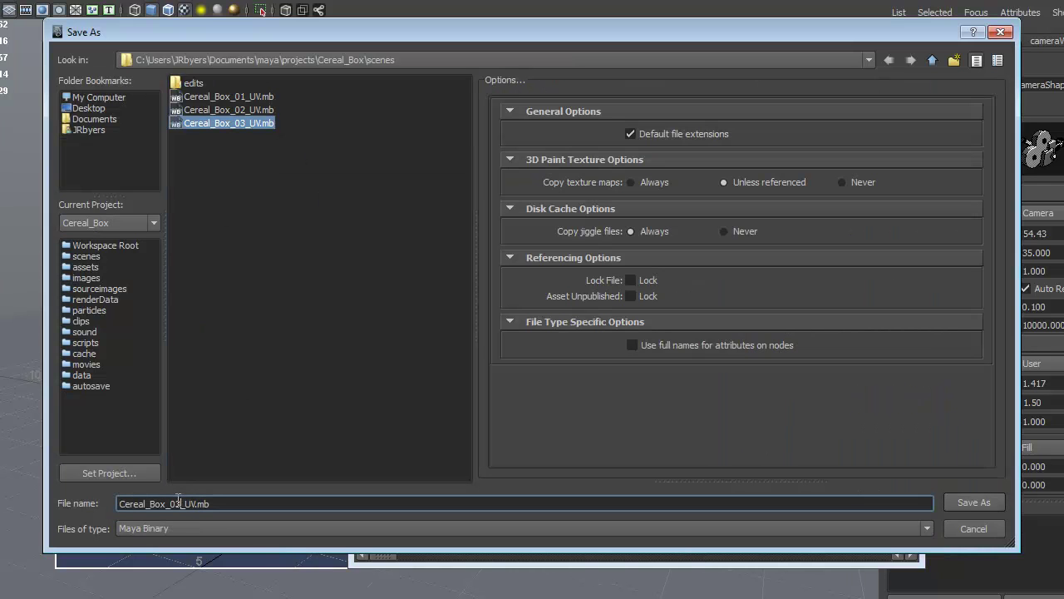
drag(171, 503, 198, 503)
text(0)
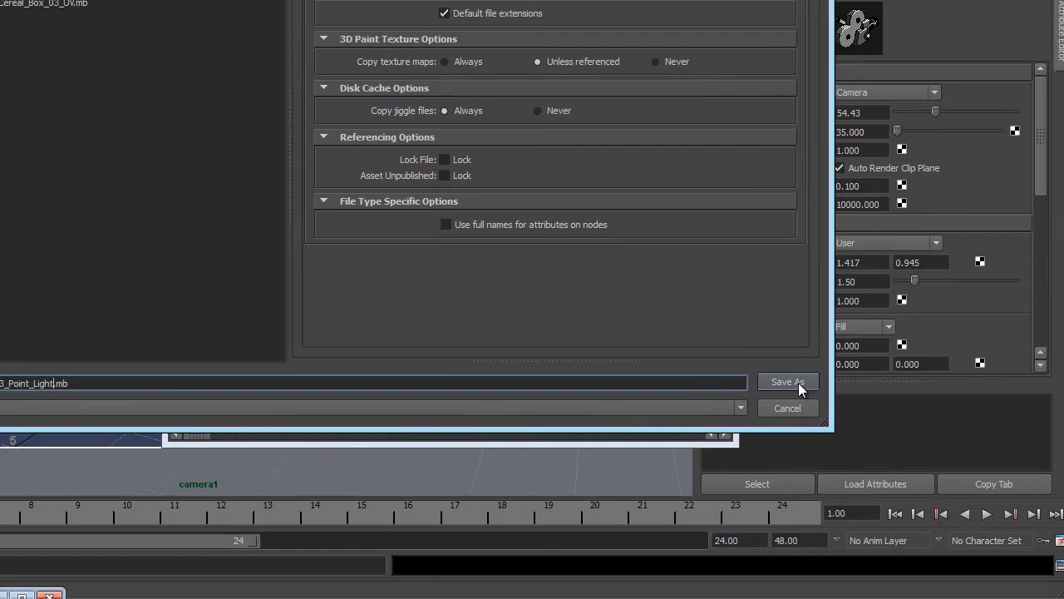
click(798, 382)
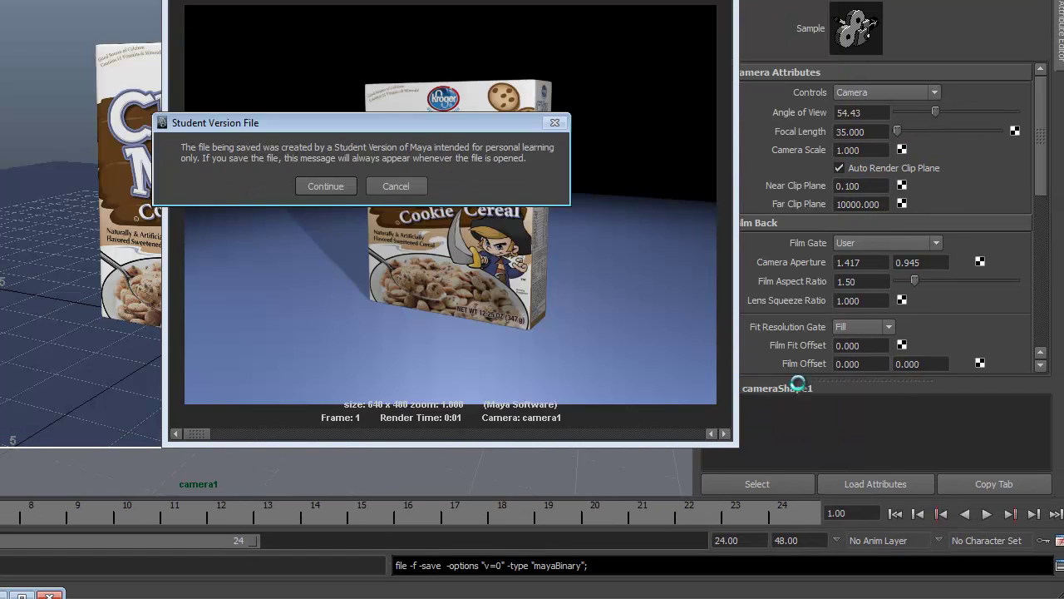
click(324, 184)
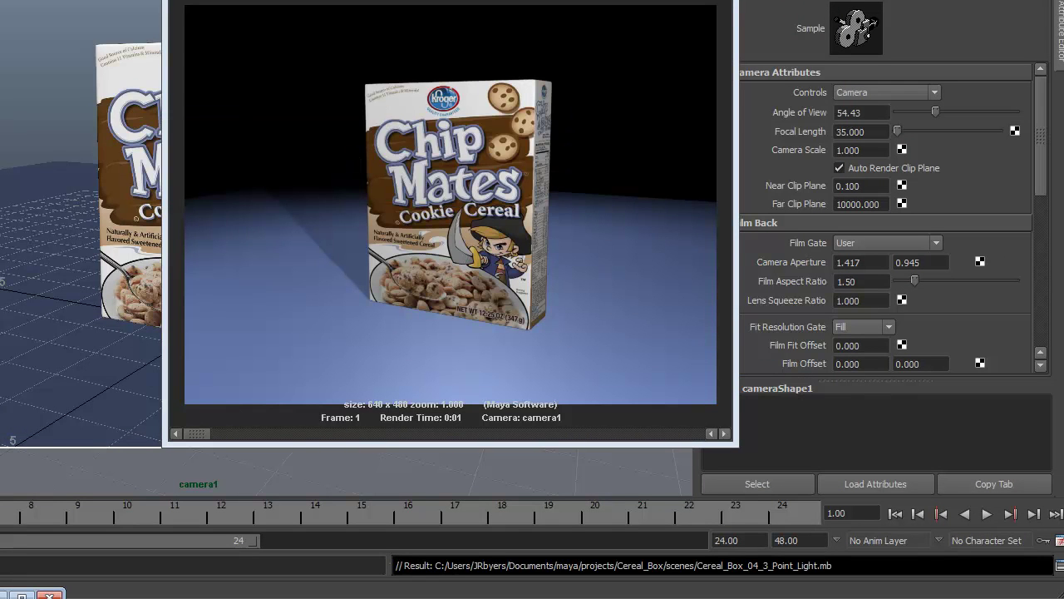